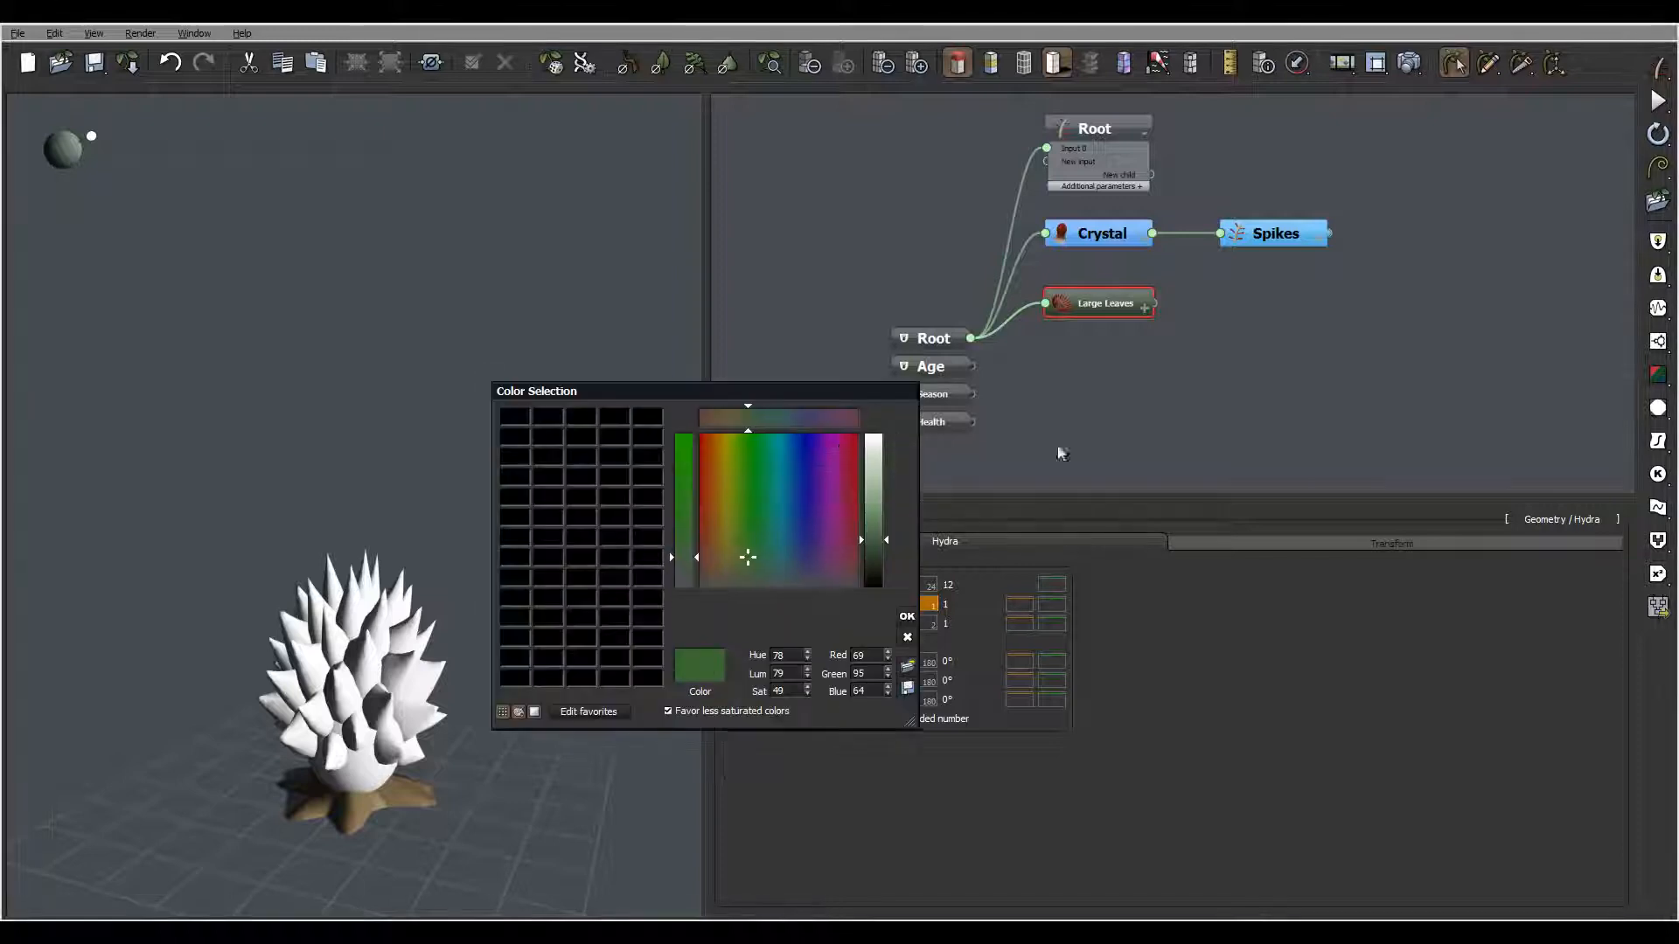
- Color the Large Leaves node bright red and set its number of children to 4
left_click(701, 435)
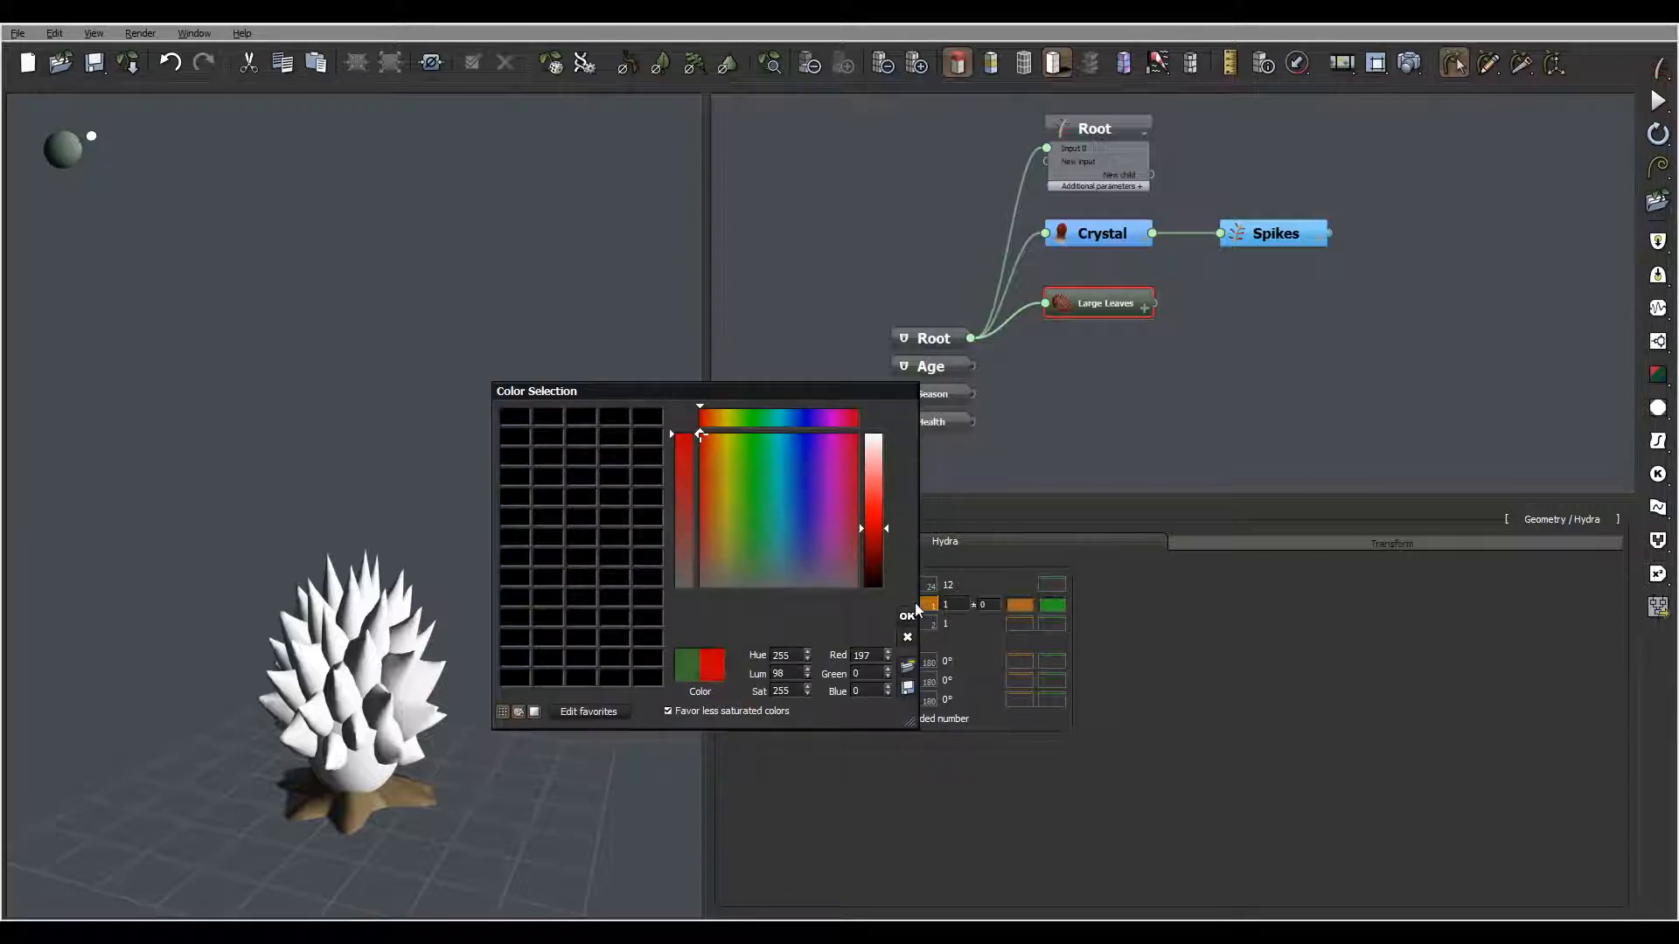
left_click(907, 636)
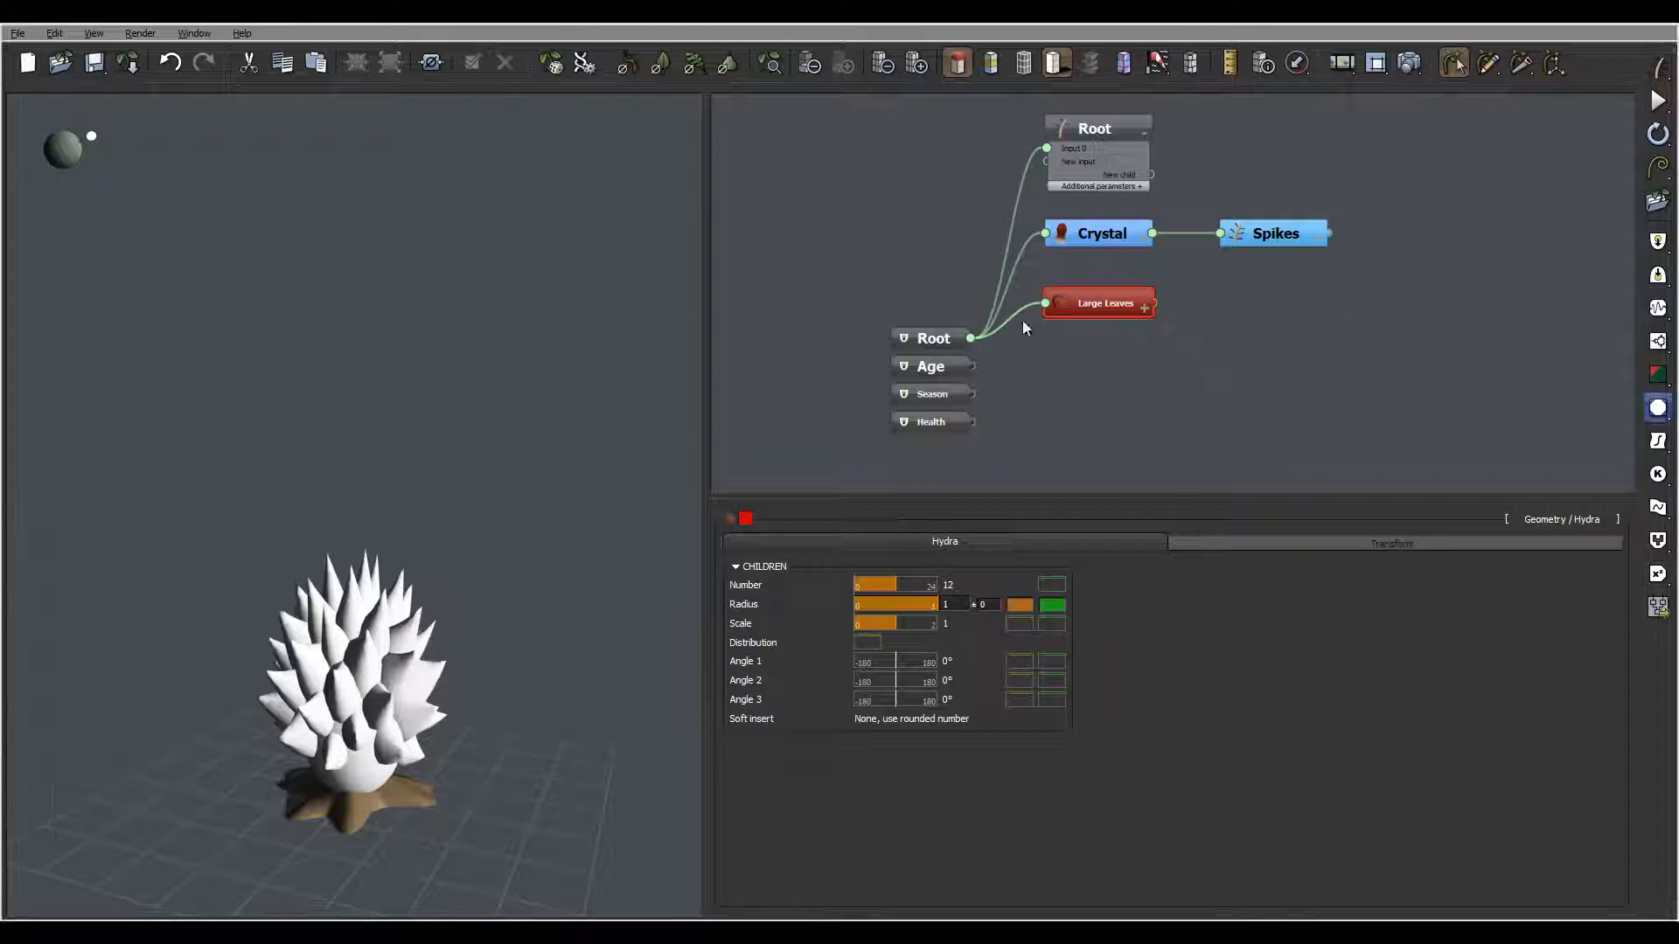
double_click(967, 589)
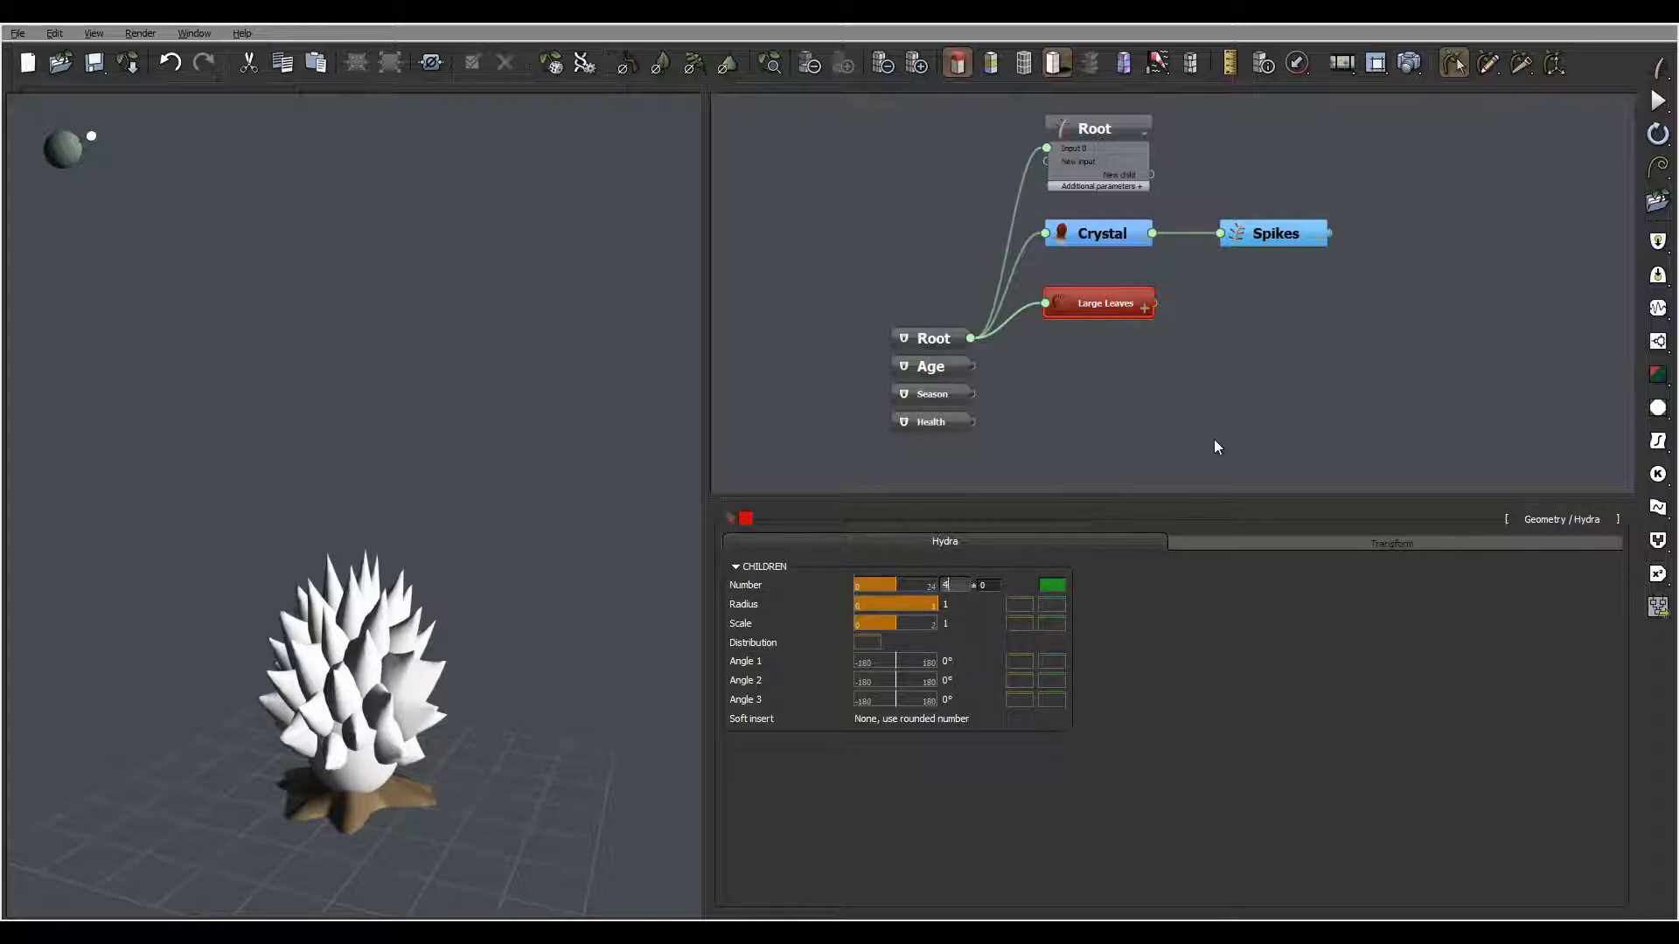
left_click(1330, 615)
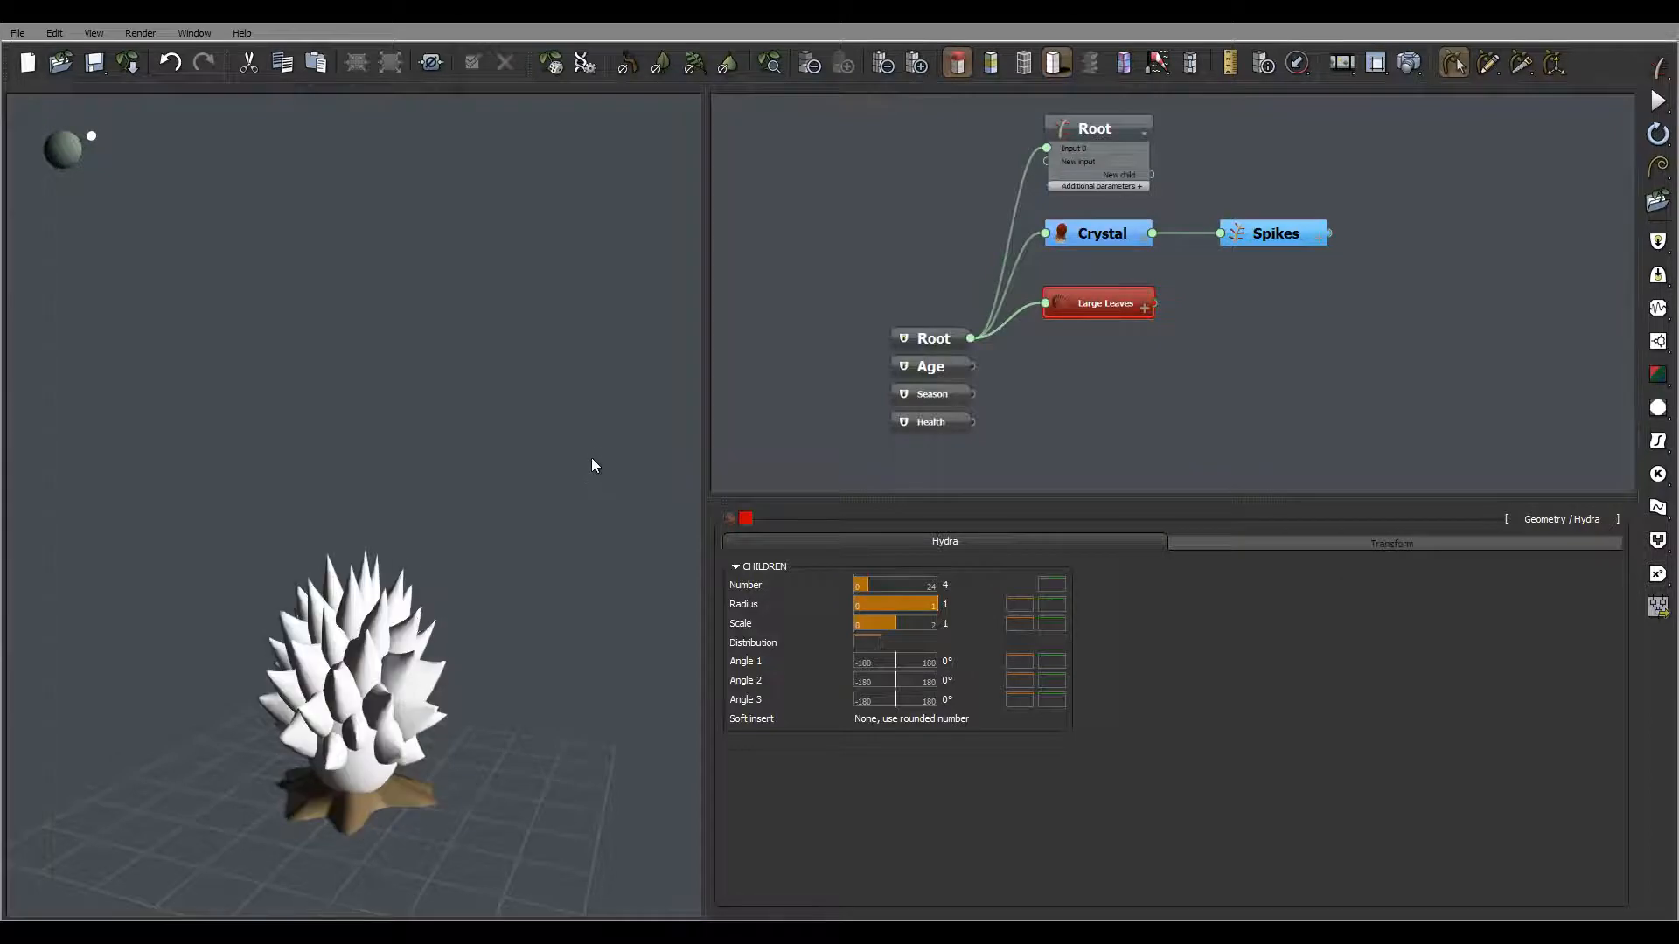
- Add a Segment geometry node in the empty graph space beside the Large Leaves node
middle_click_drag(591, 458, 589, 505)
middle_click_drag(1290, 304, 1156, 285)
left_click(1115, 296)
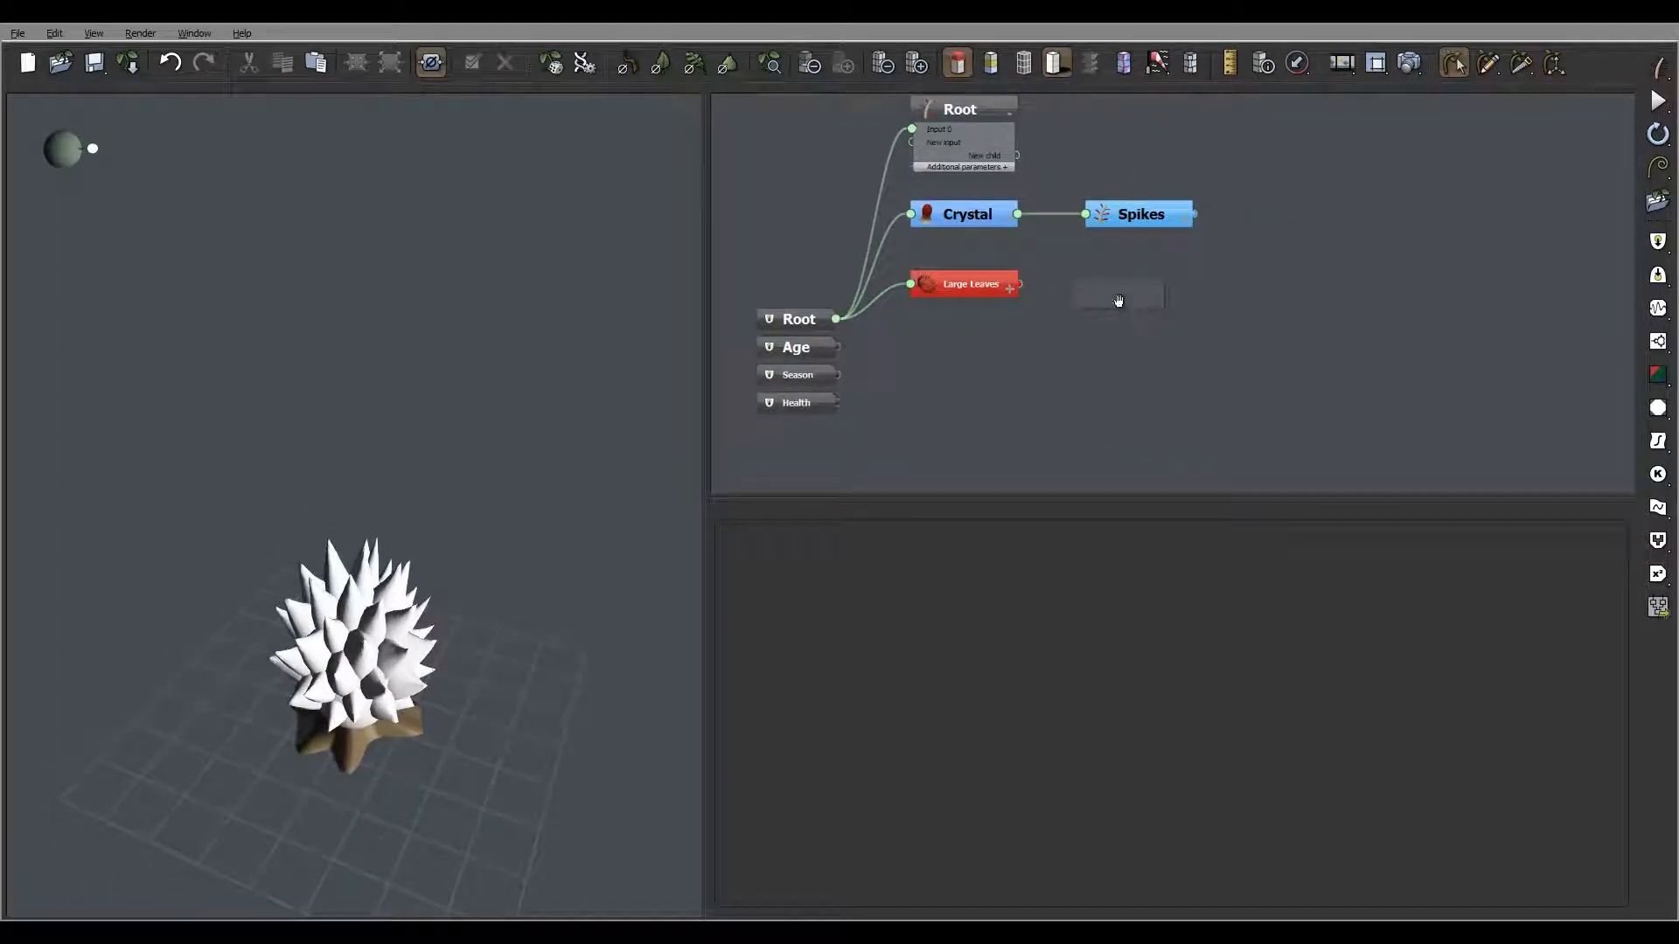
right_click(1118, 300)
mouse_move(1204, 303)
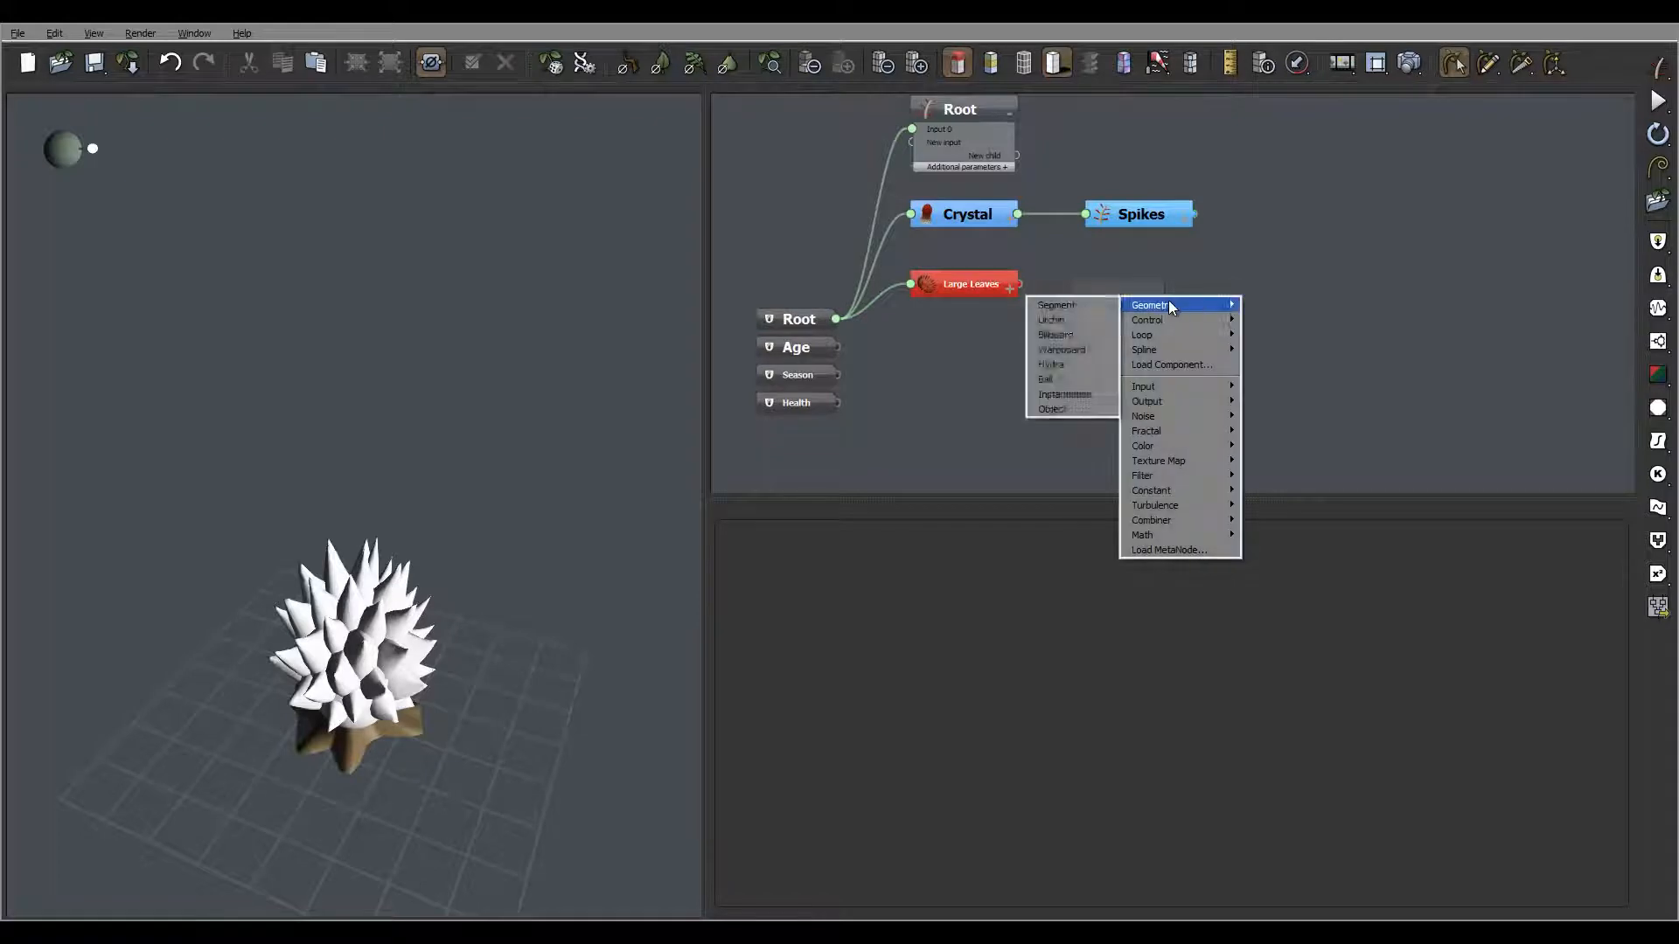
left_click(1093, 305)
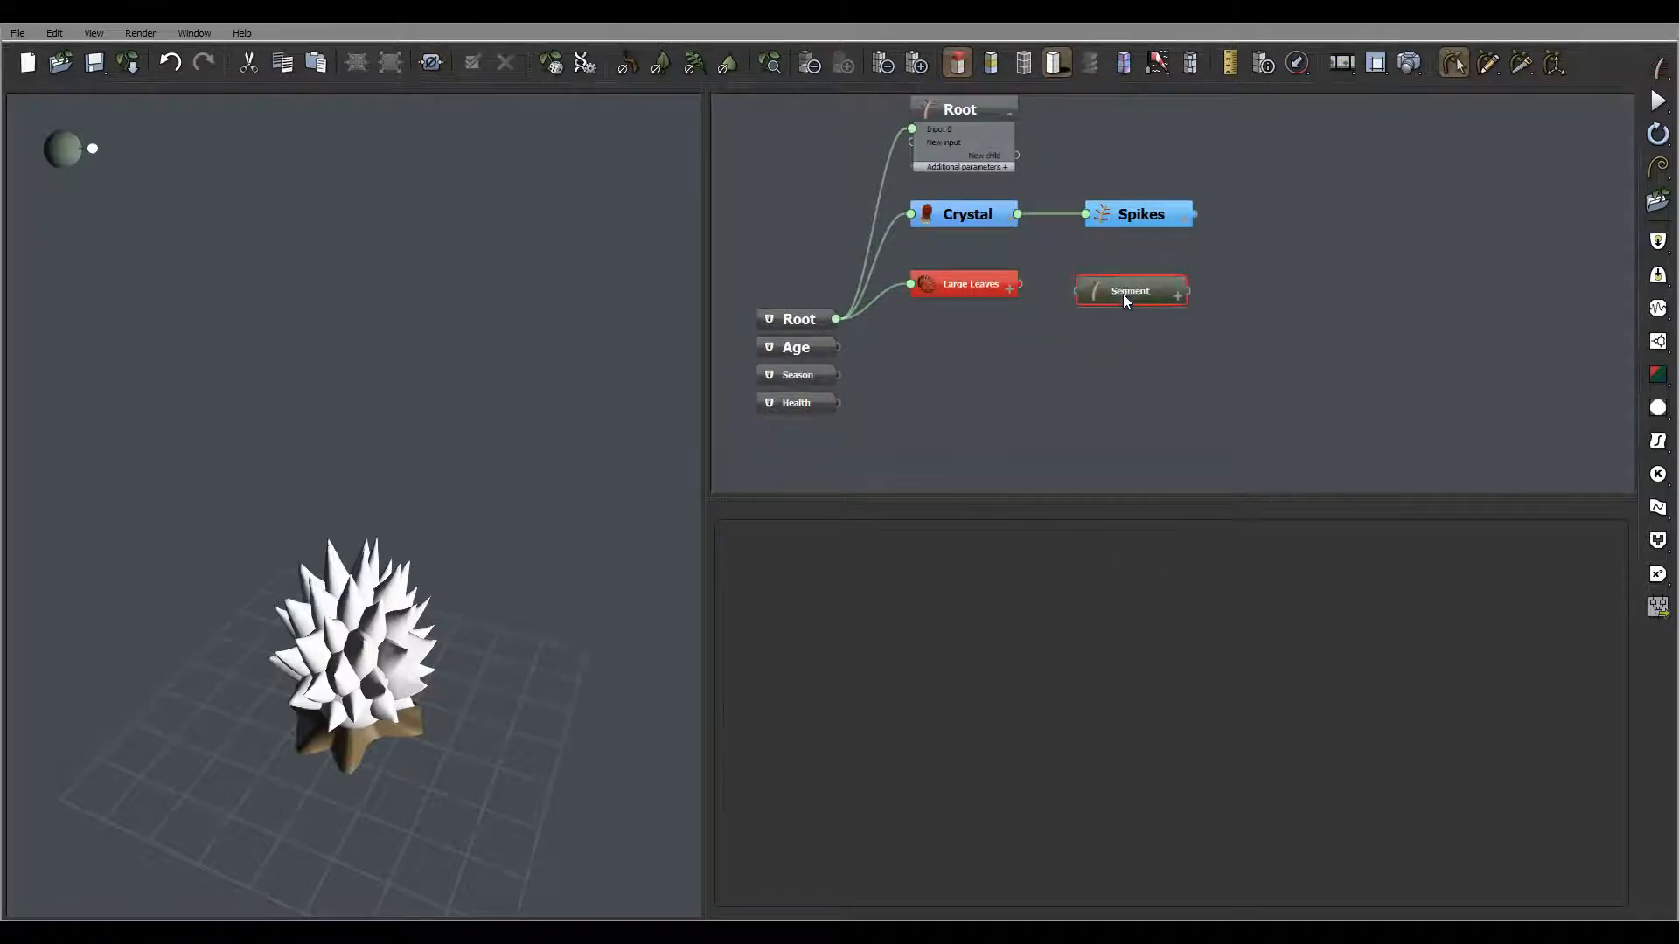
- Rename the new Segment node LLeaf and color it red to match the Large Leaves node
left_click(1122, 294)
left_click_drag(1134, 281, 1141, 280)
double_click(1146, 280)
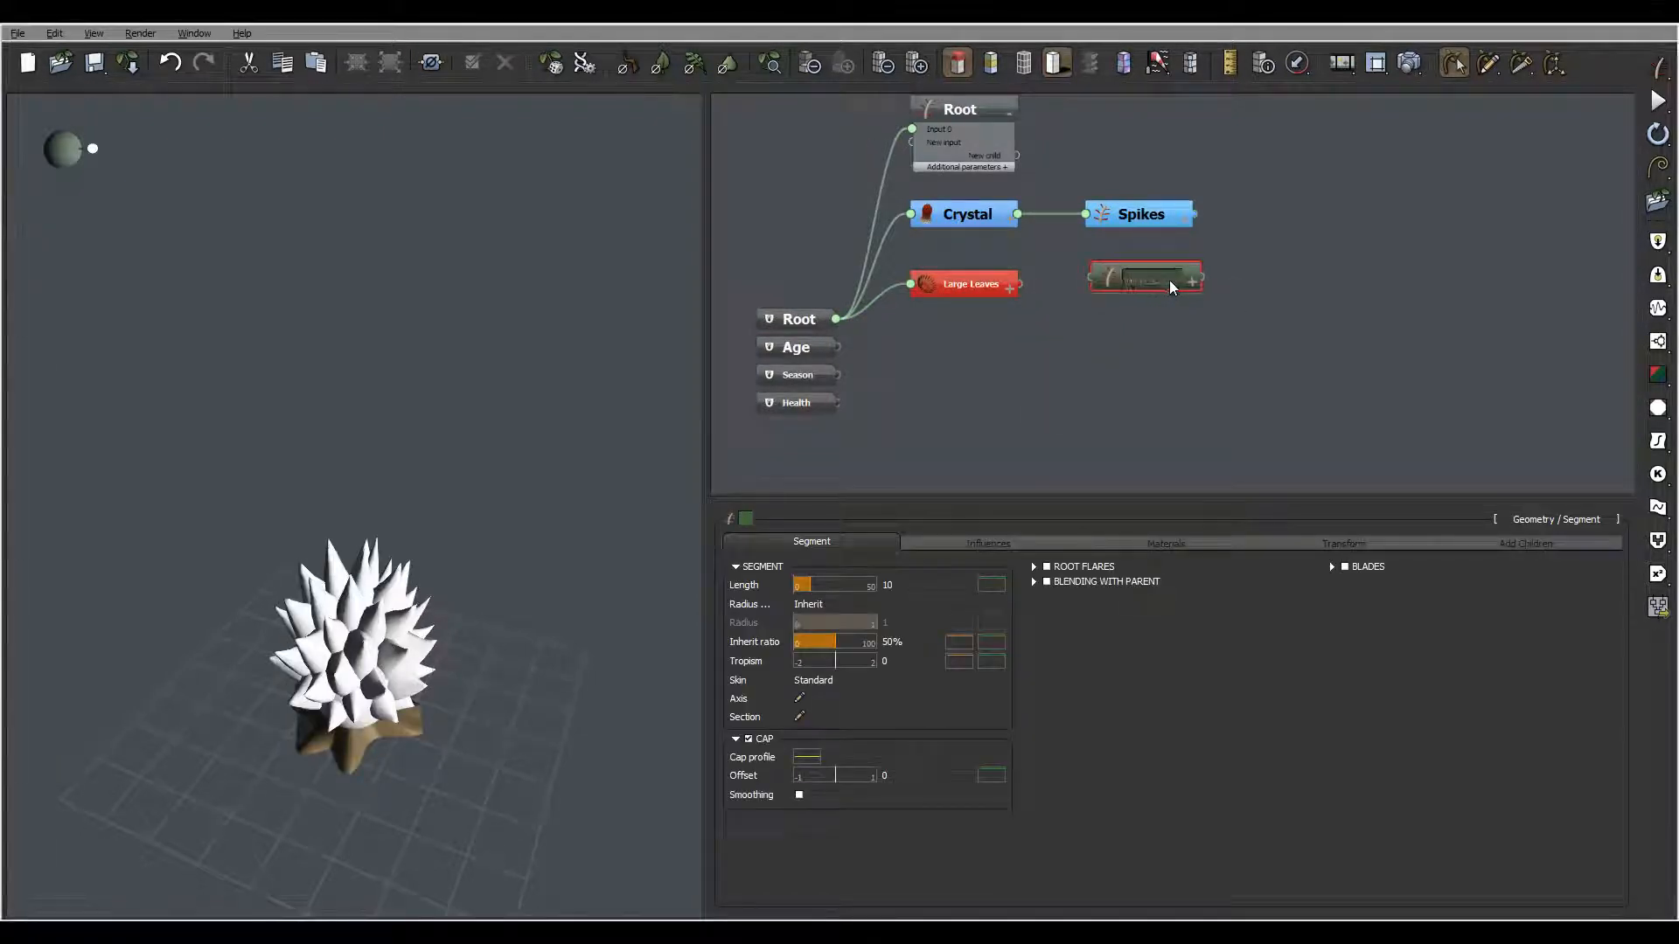
type("LLeaf")
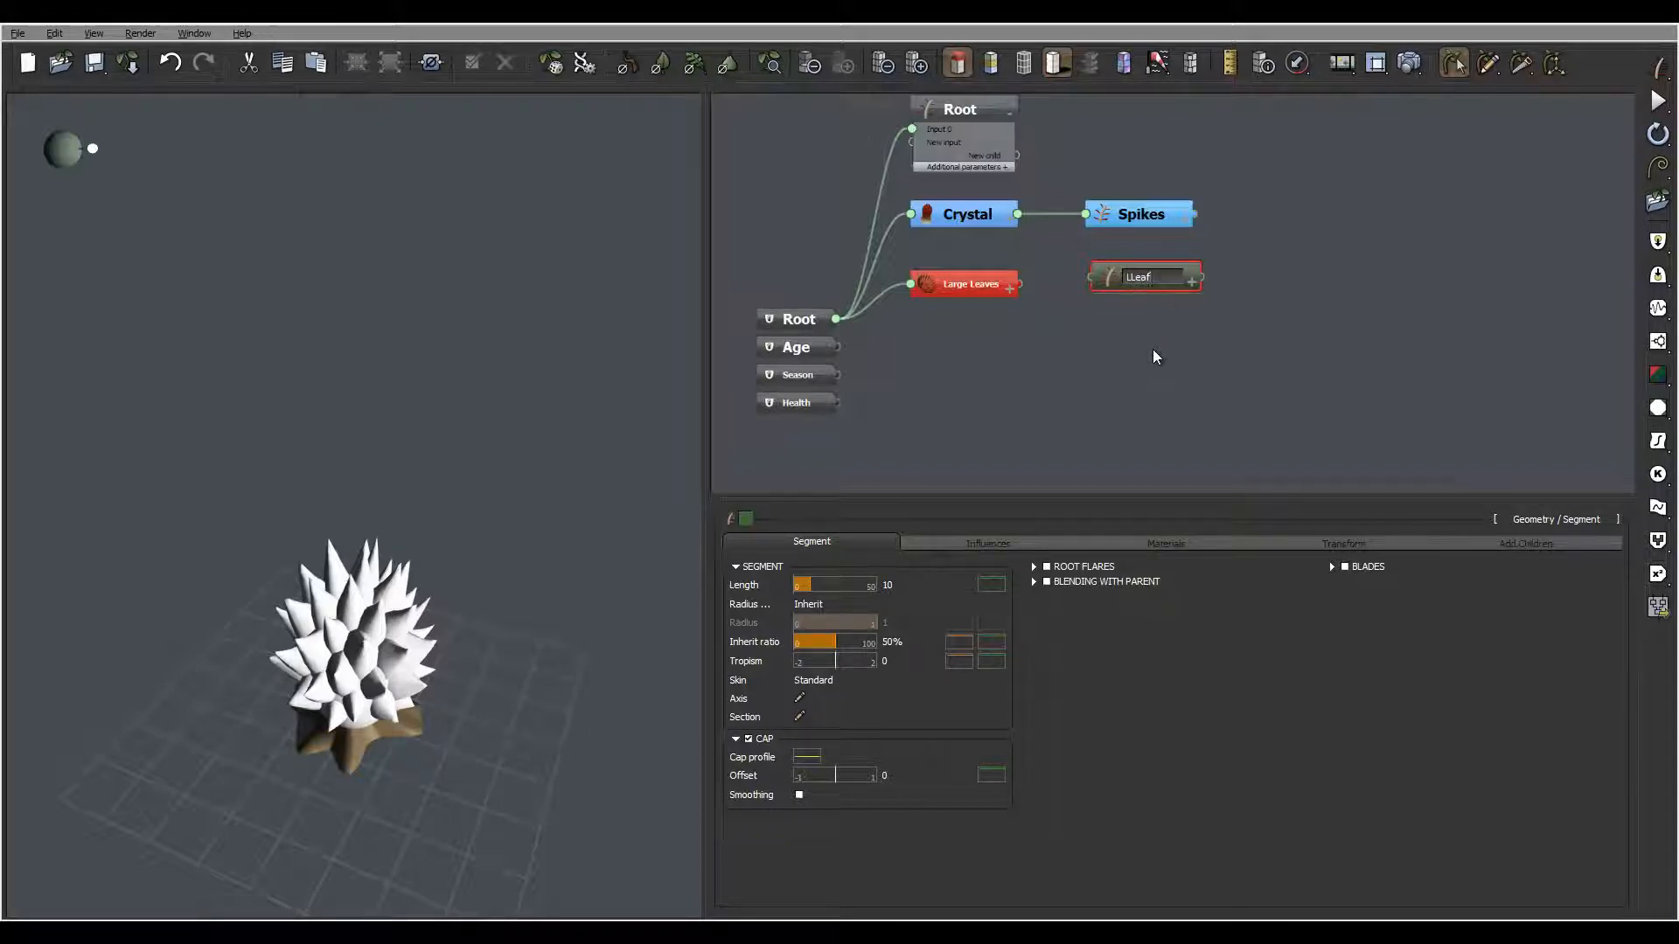
key("Return")
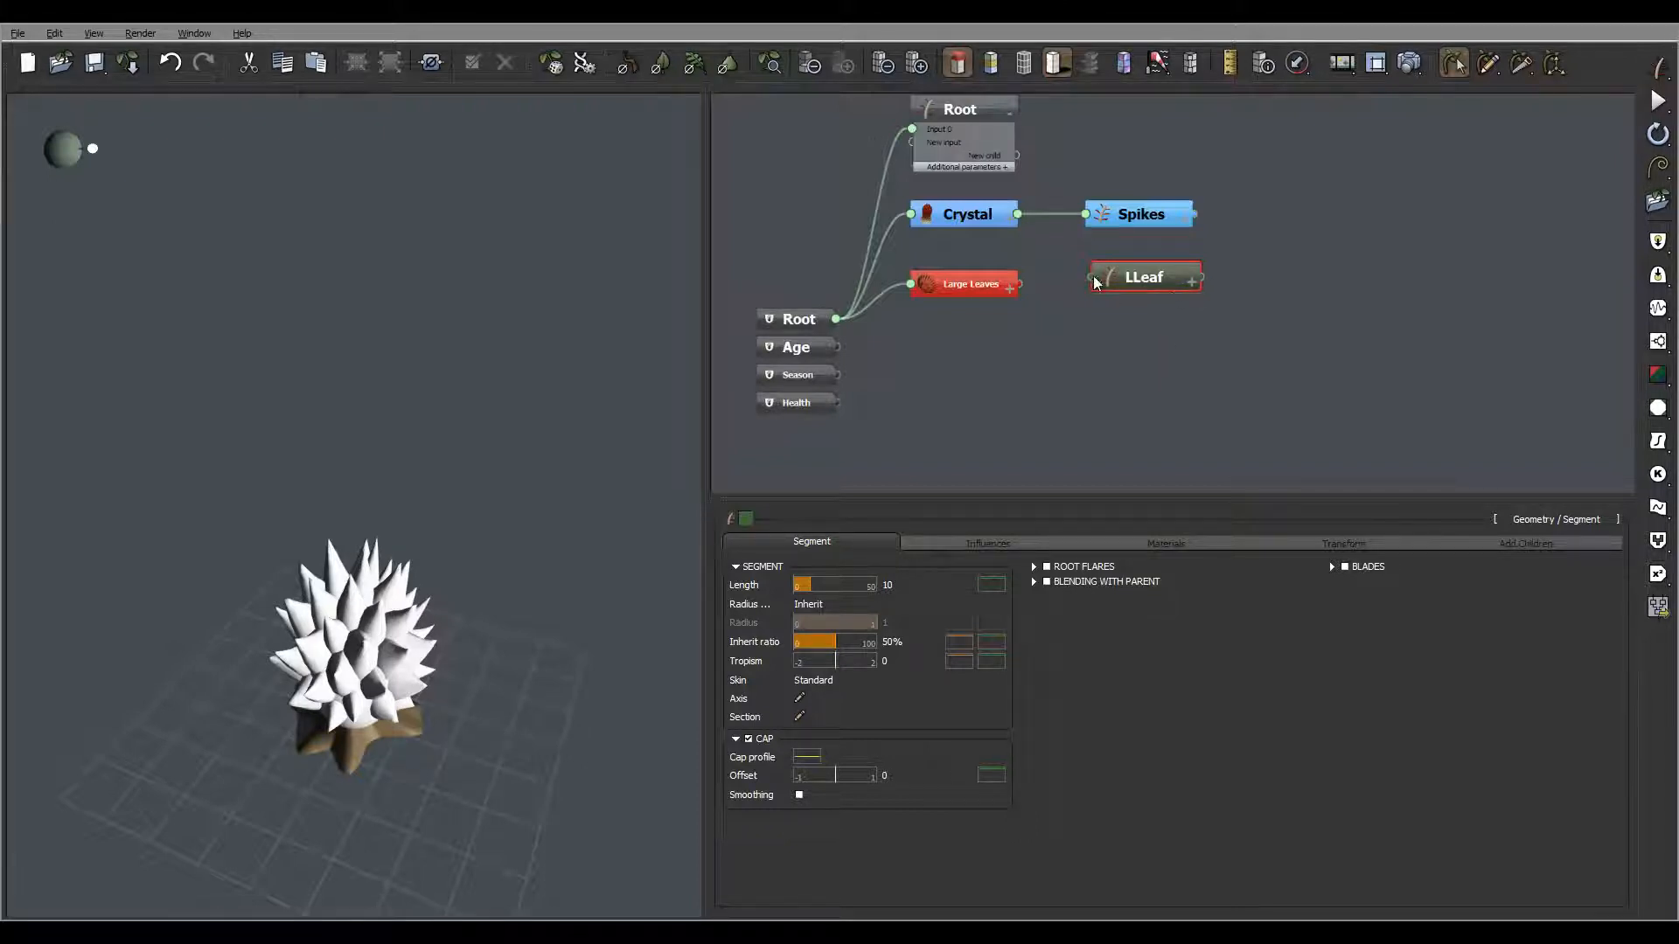
left_click(746, 519)
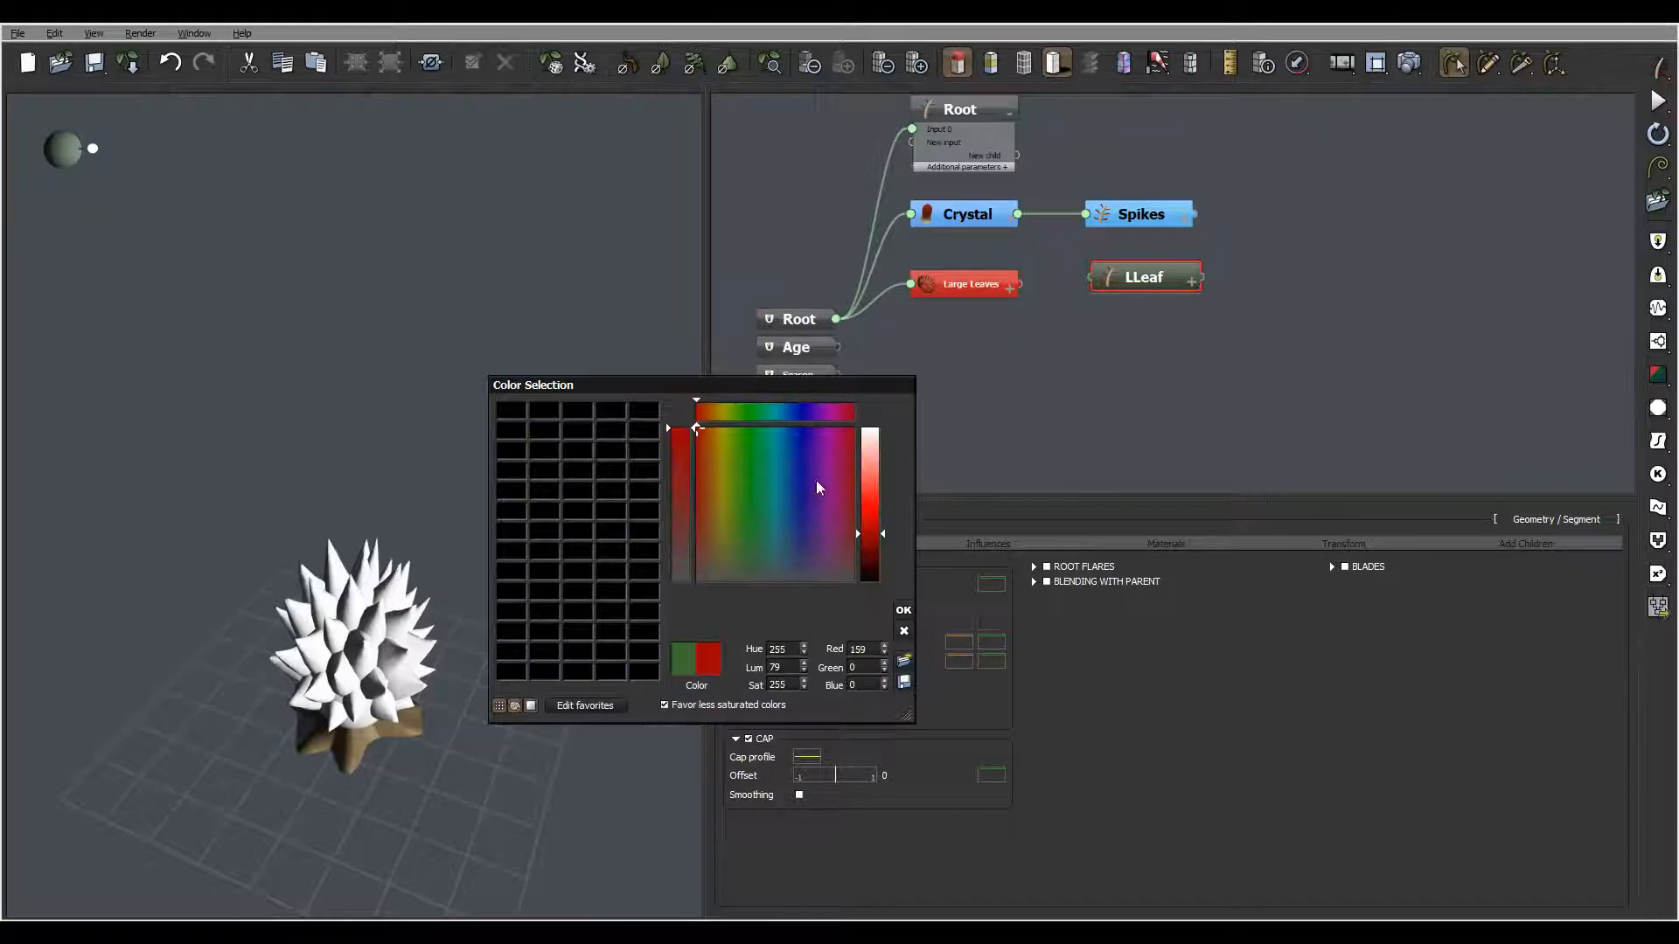
left_click(904, 610)
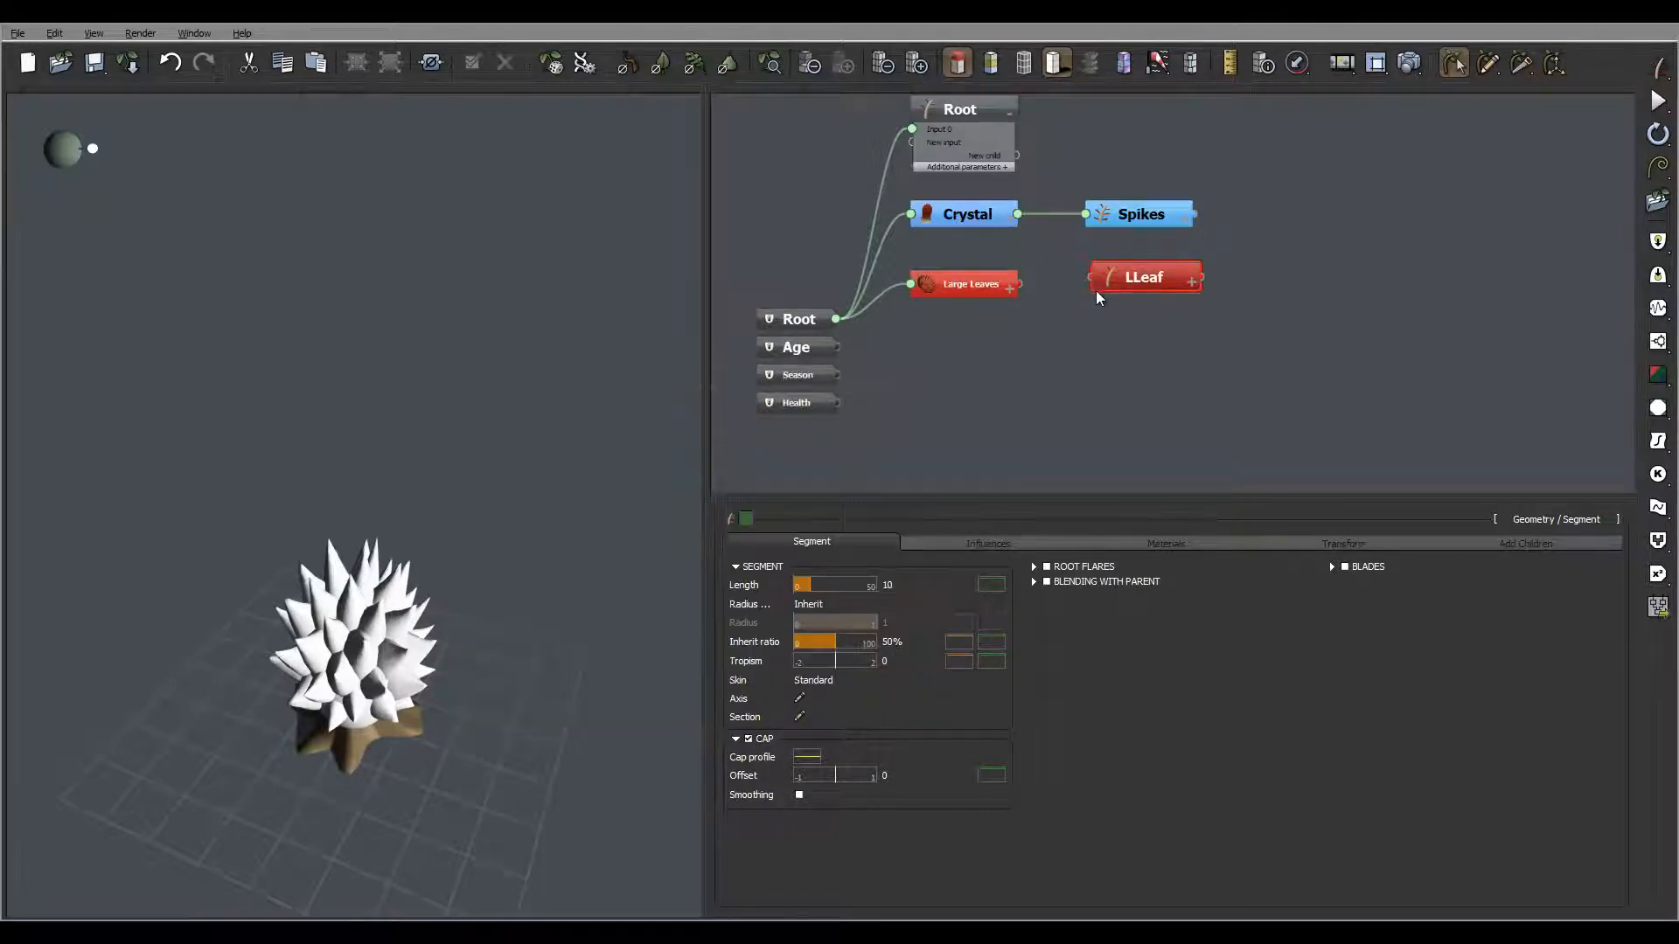
- Connect the LLeaf segment as a child of Large Leaves and line the two nodes up in the graph
left_click_drag(1092, 281, 1020, 285)
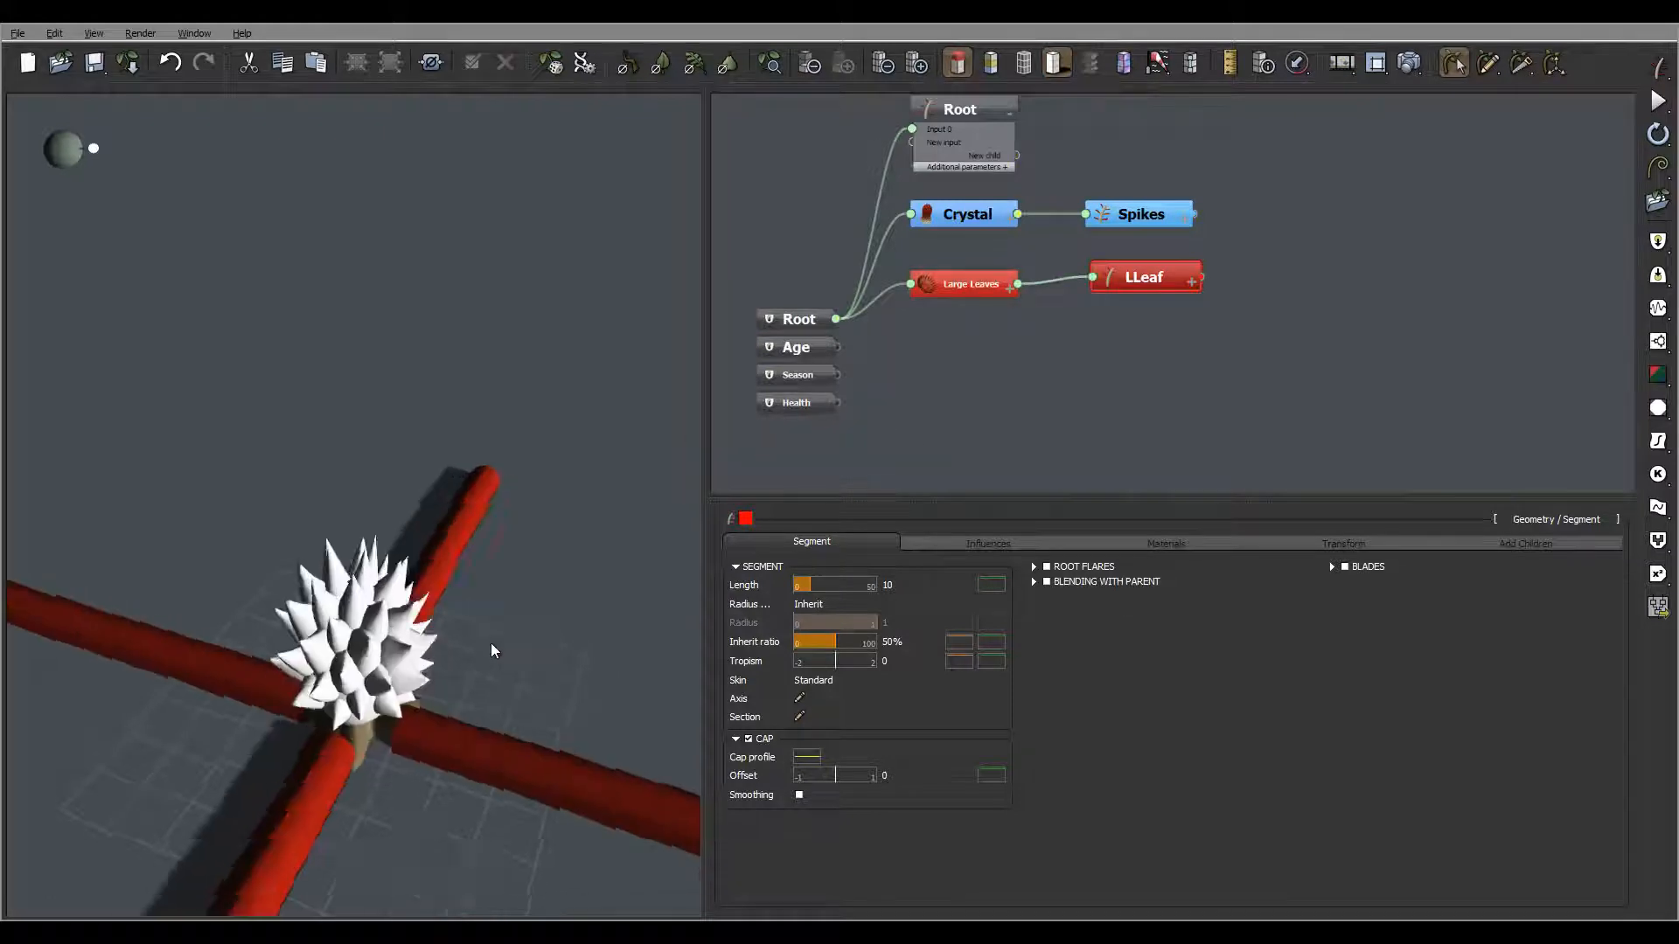
right_click_drag(490, 648, 574, 535)
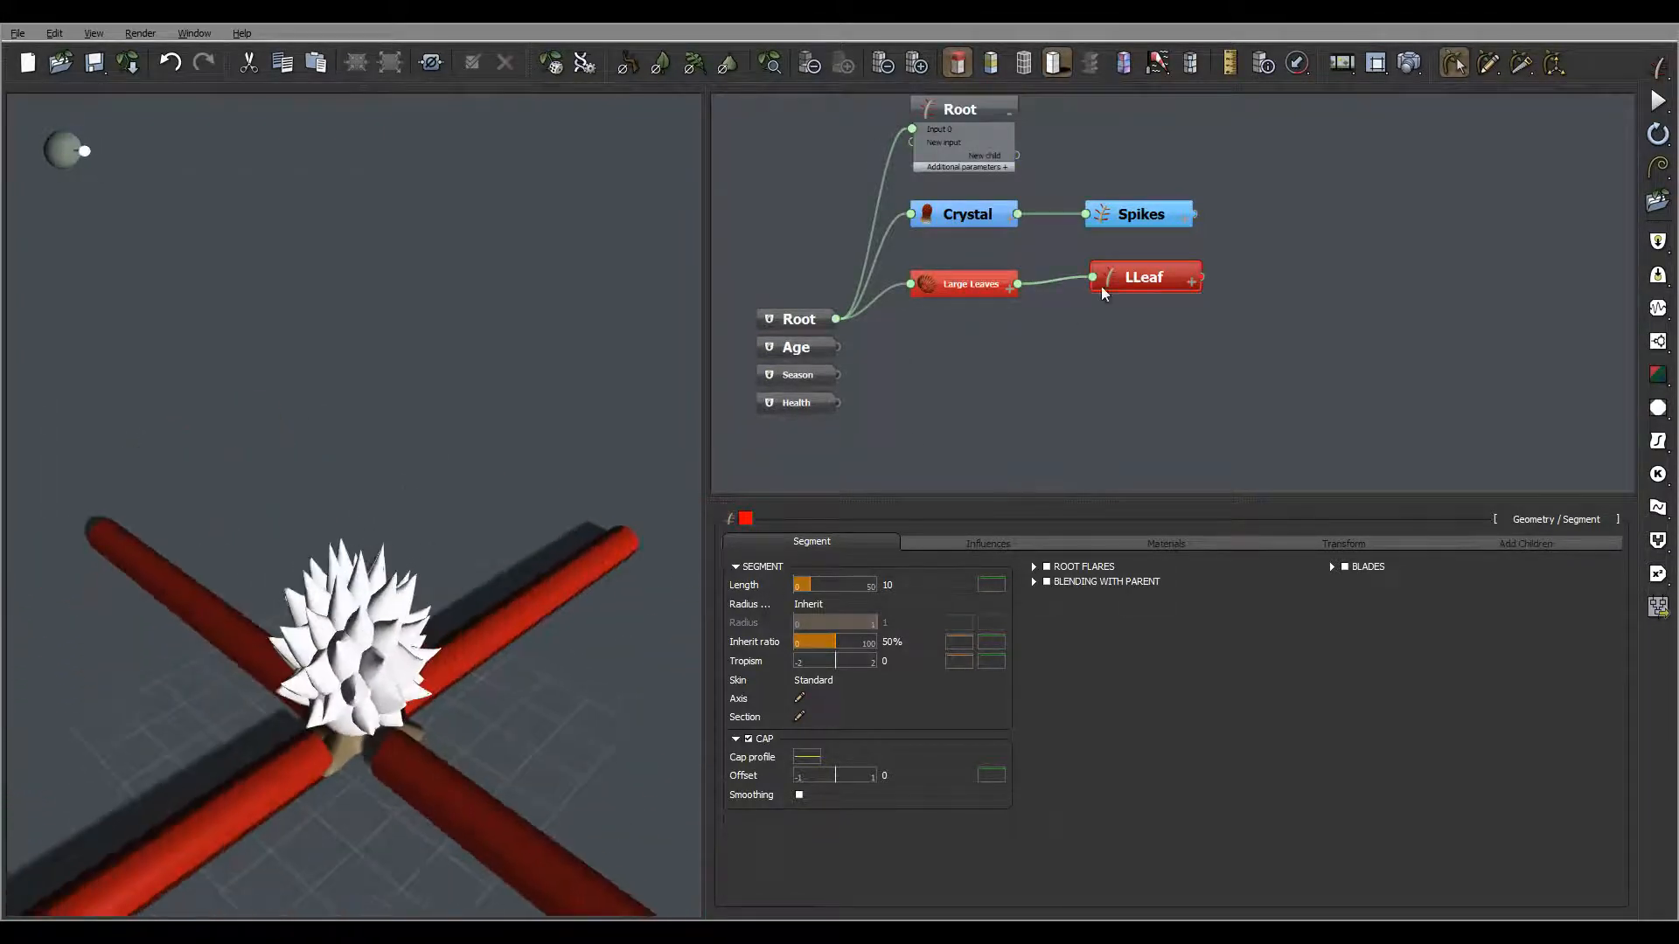
left_click_drag(1147, 286, 1139, 286)
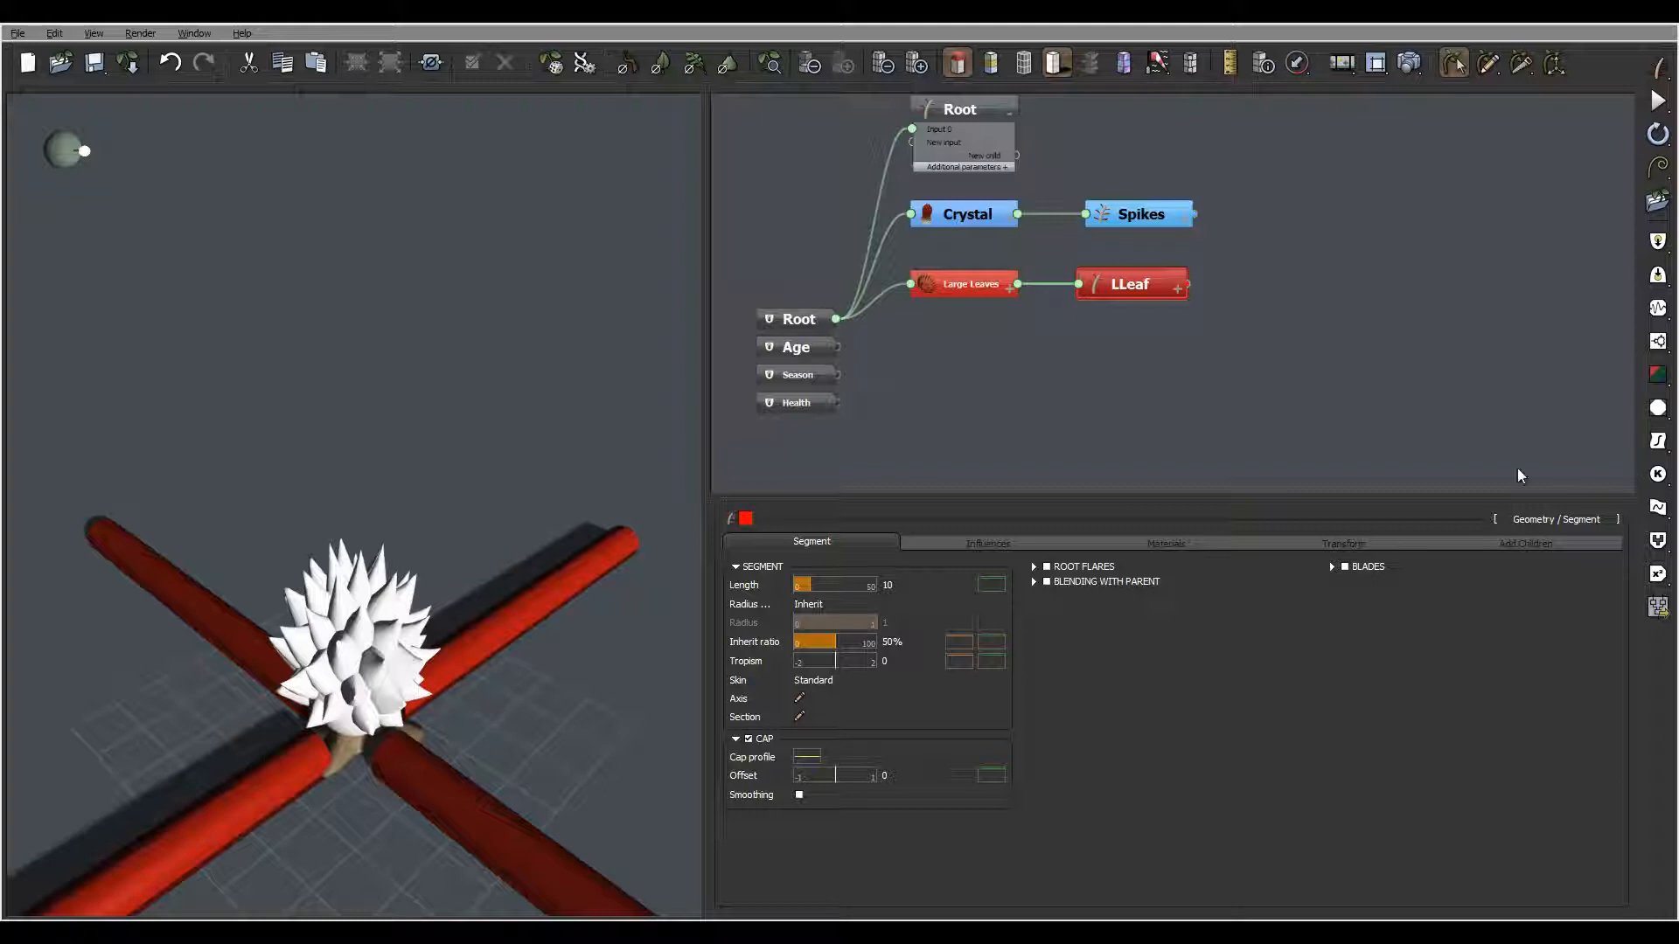
- Set the LLeaf segment's length to 5 with a random variation of 1
left_click(885, 585)
left_click(886, 586)
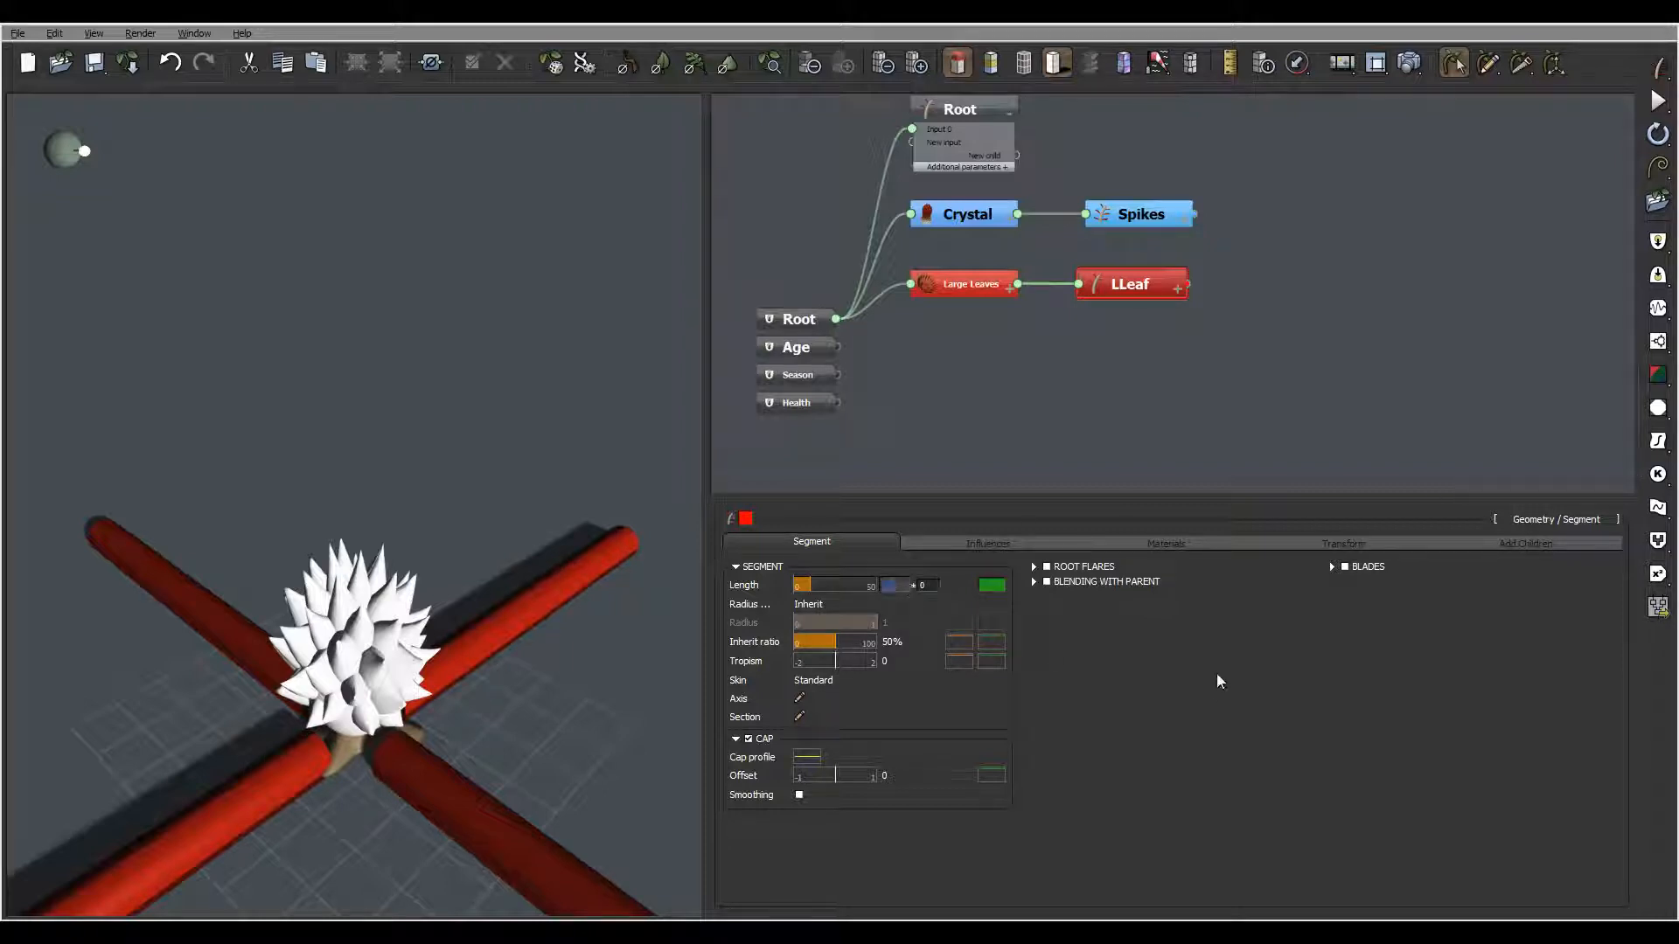
type("5")
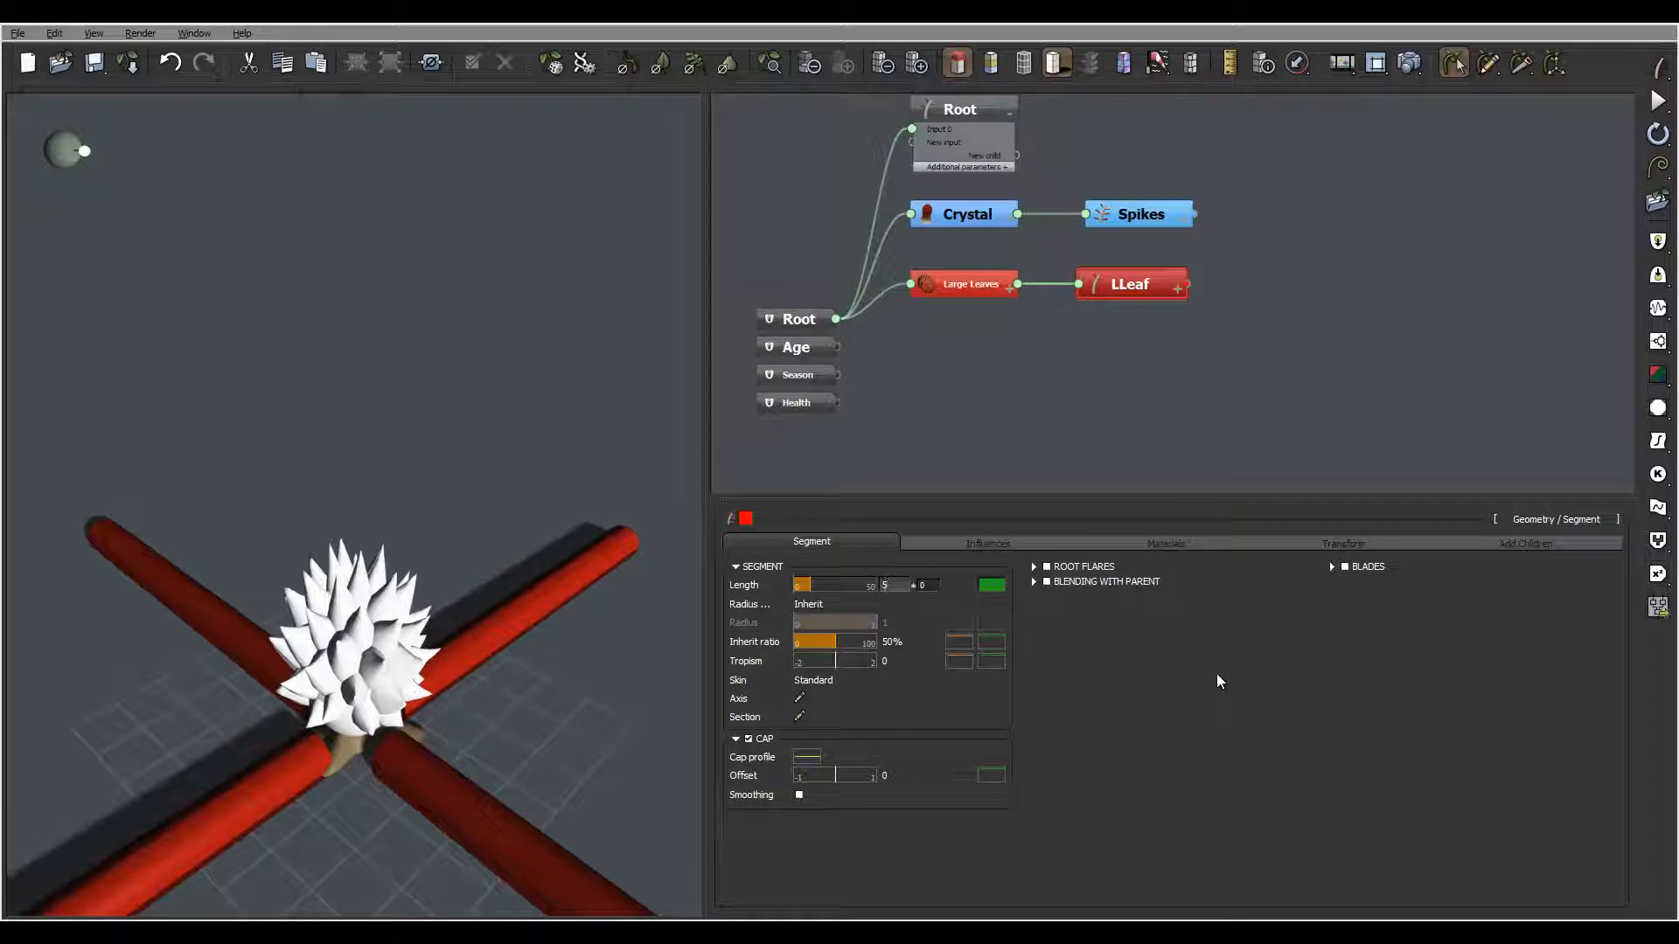
left_click(937, 582)
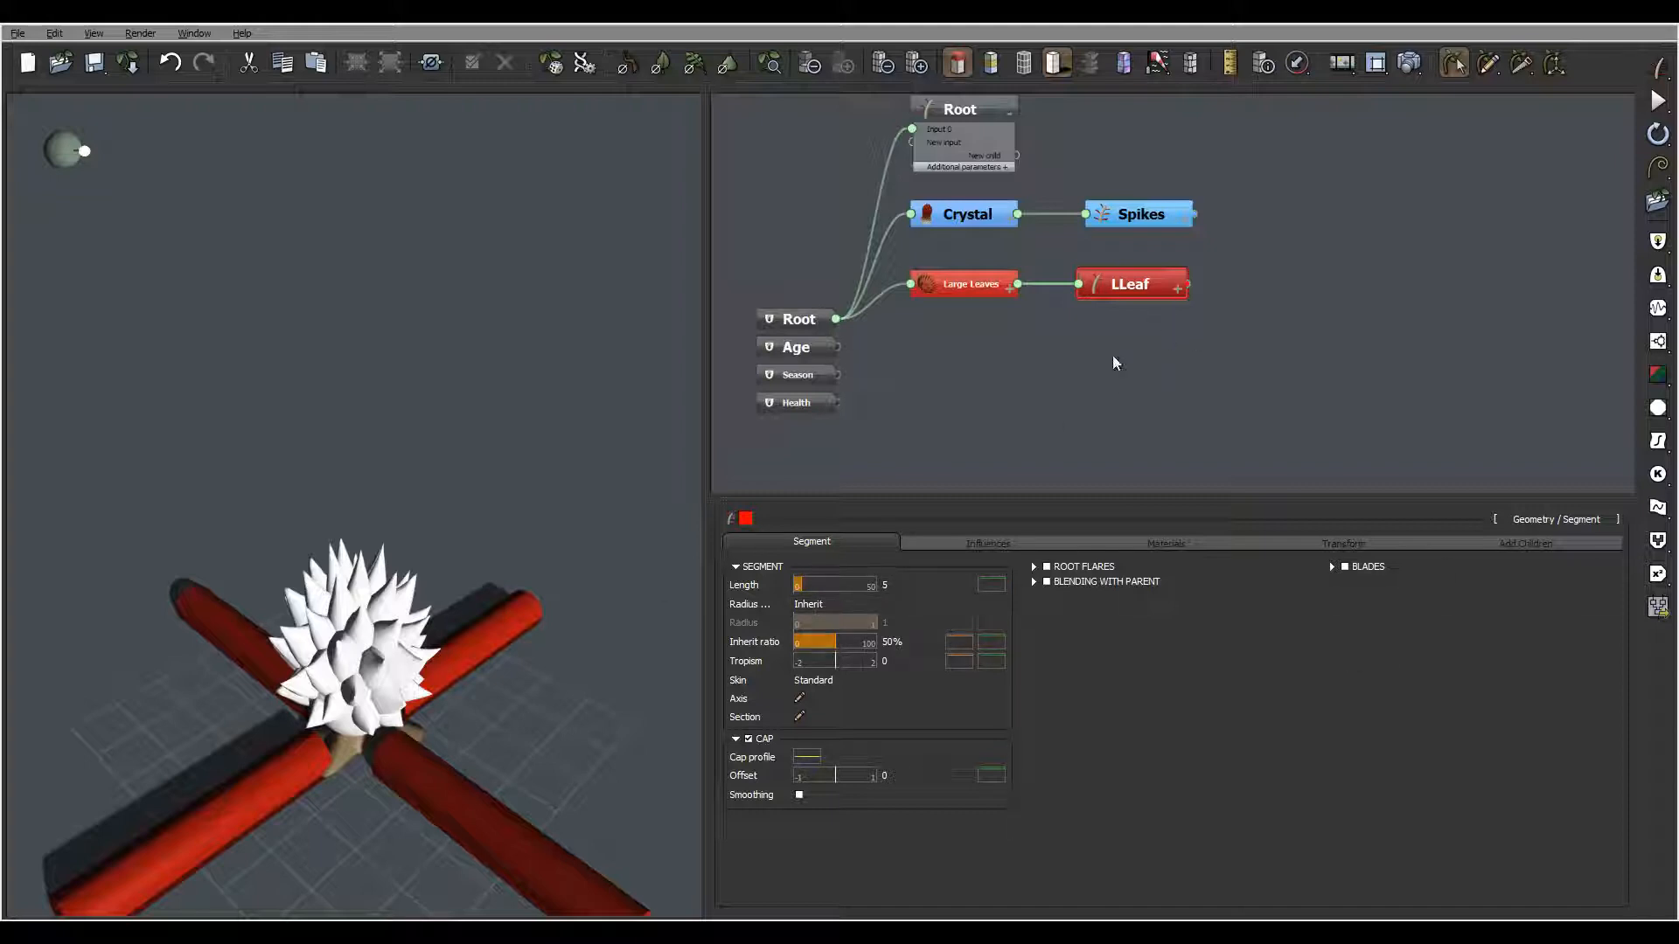
left_click(990, 584)
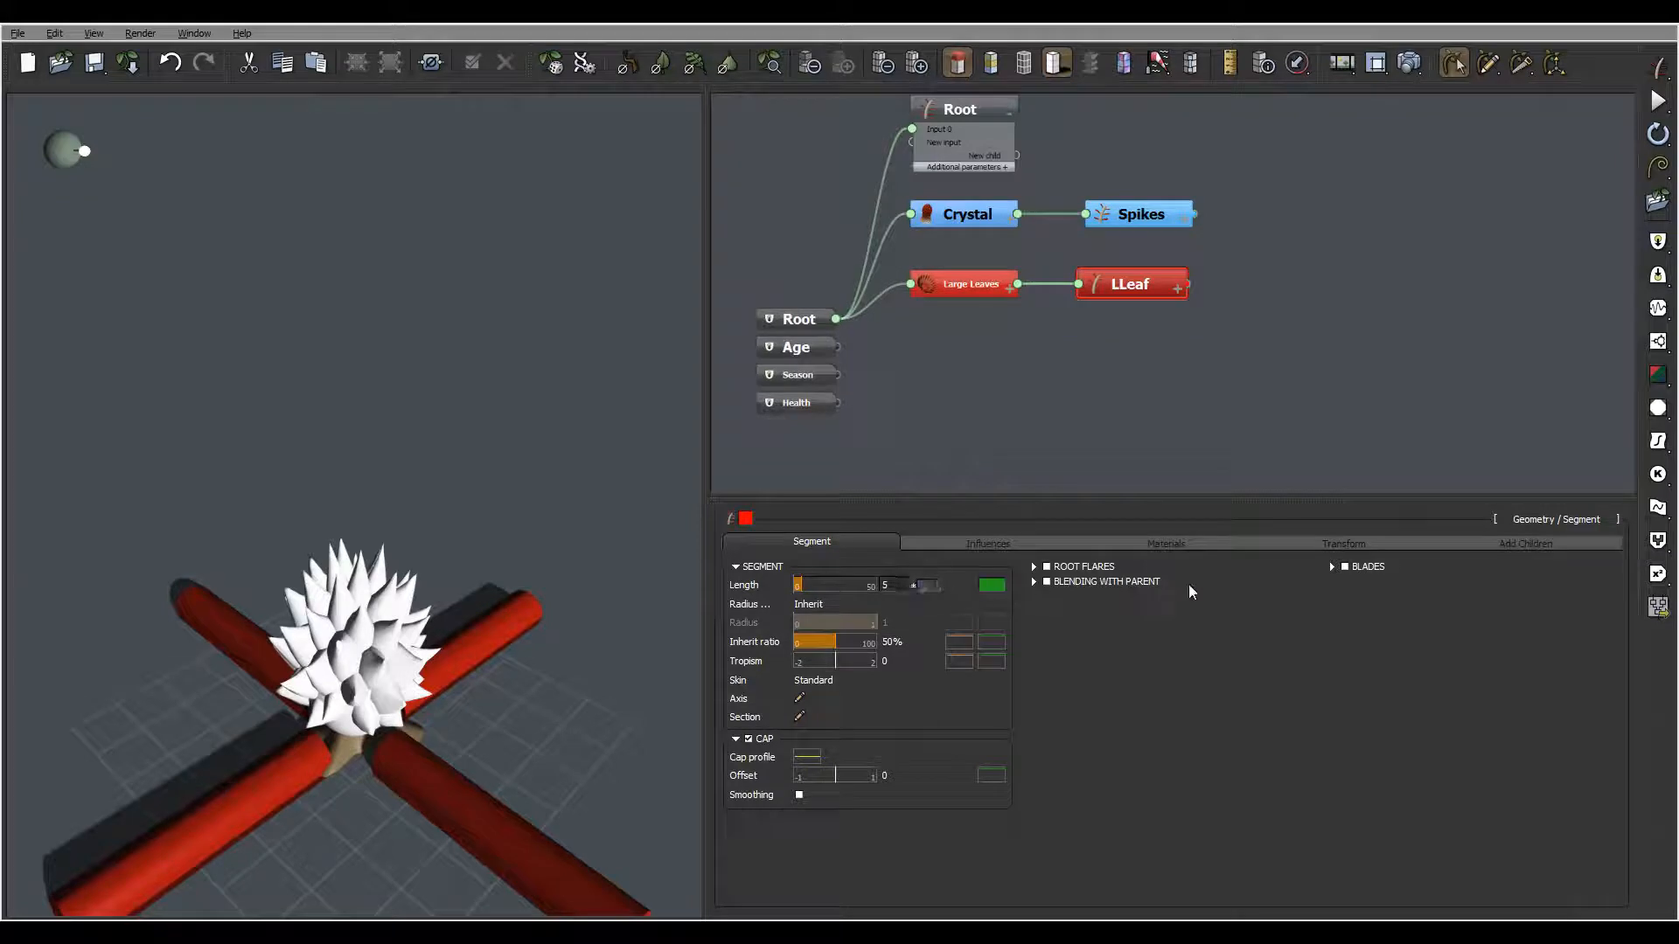
type("1")
left_click_drag(678, 425, 348, 482)
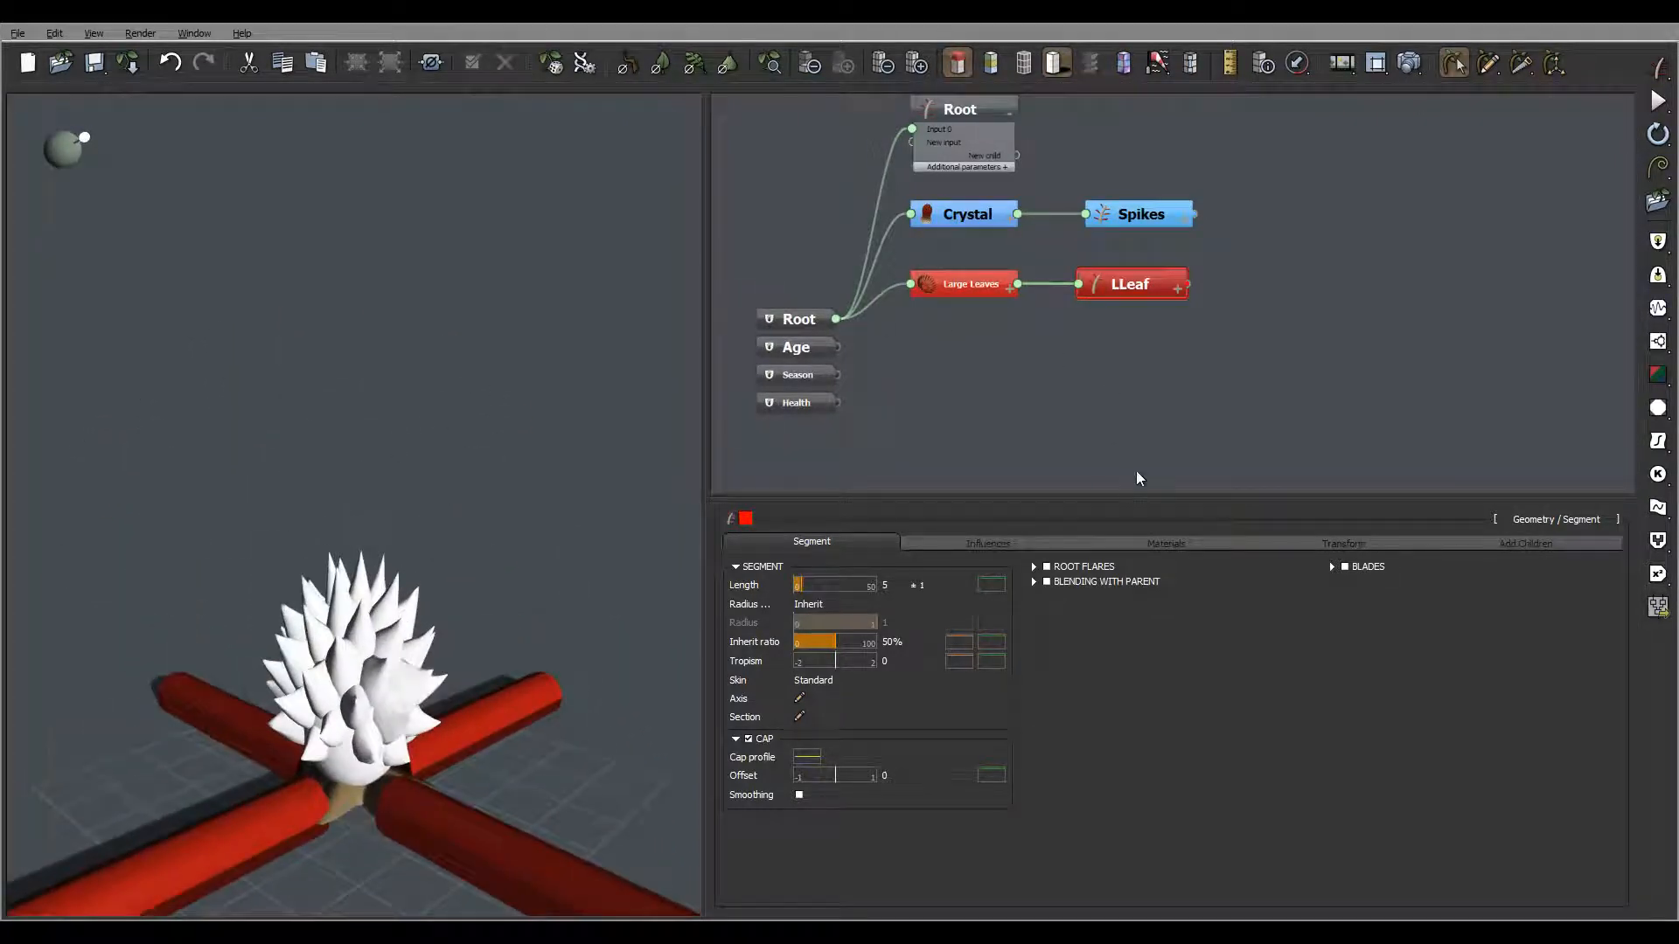
left_click_drag(265, 645, 318, 680)
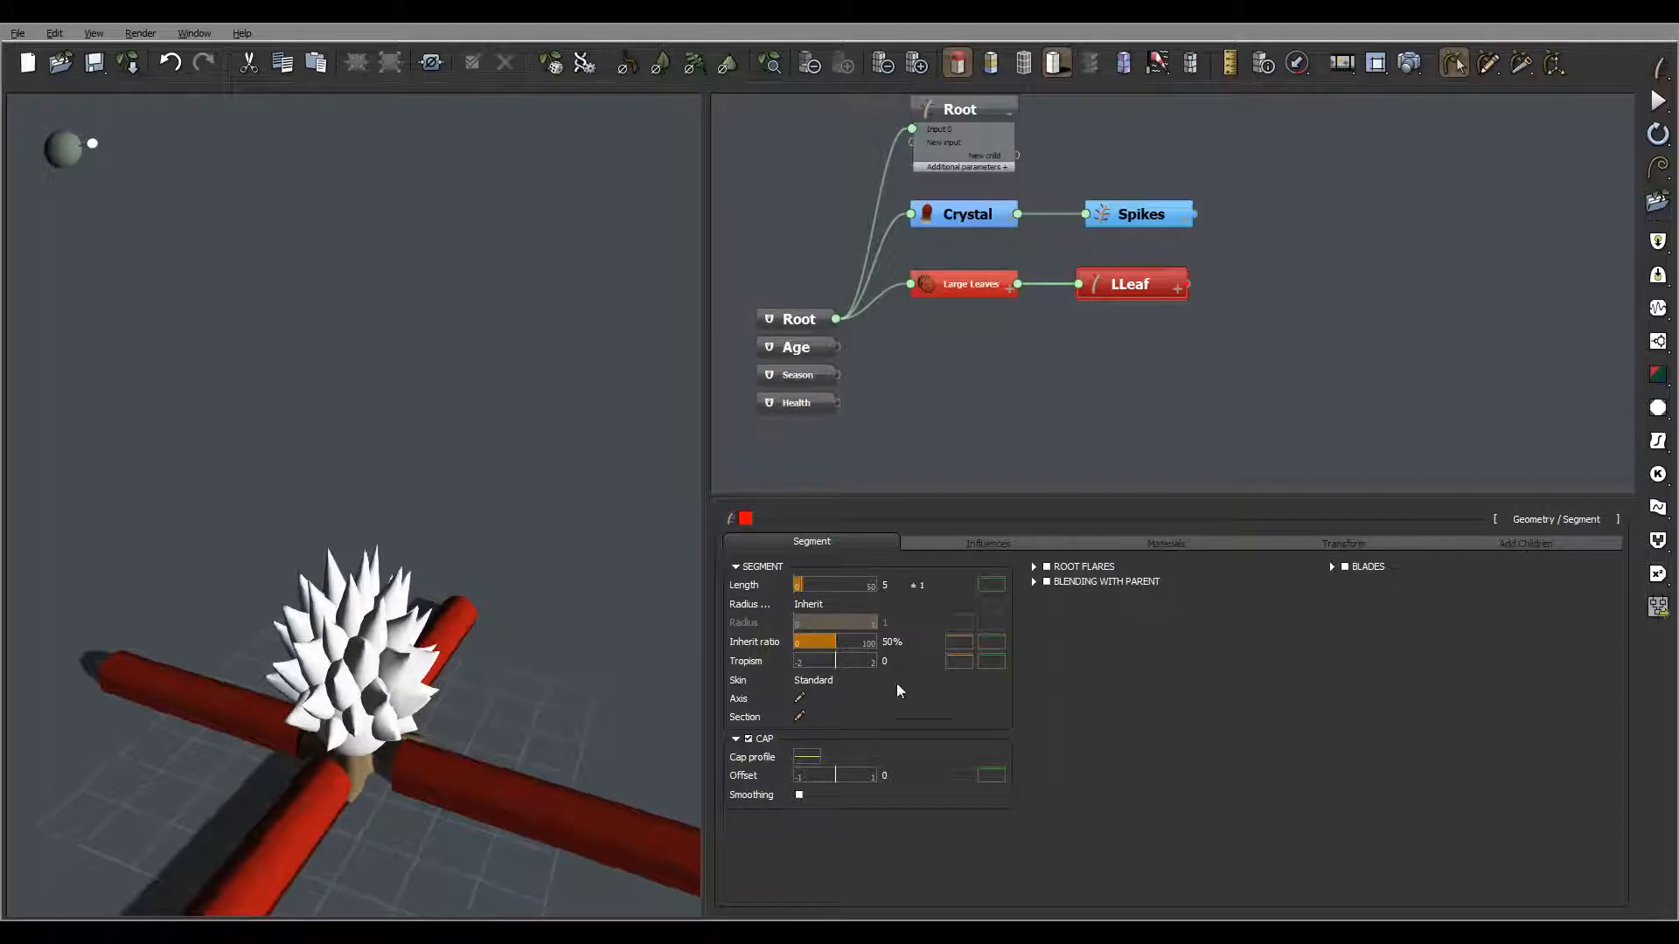
- Set the LLeaf segment's radius inherit ratio to 7%
left_click(900, 638)
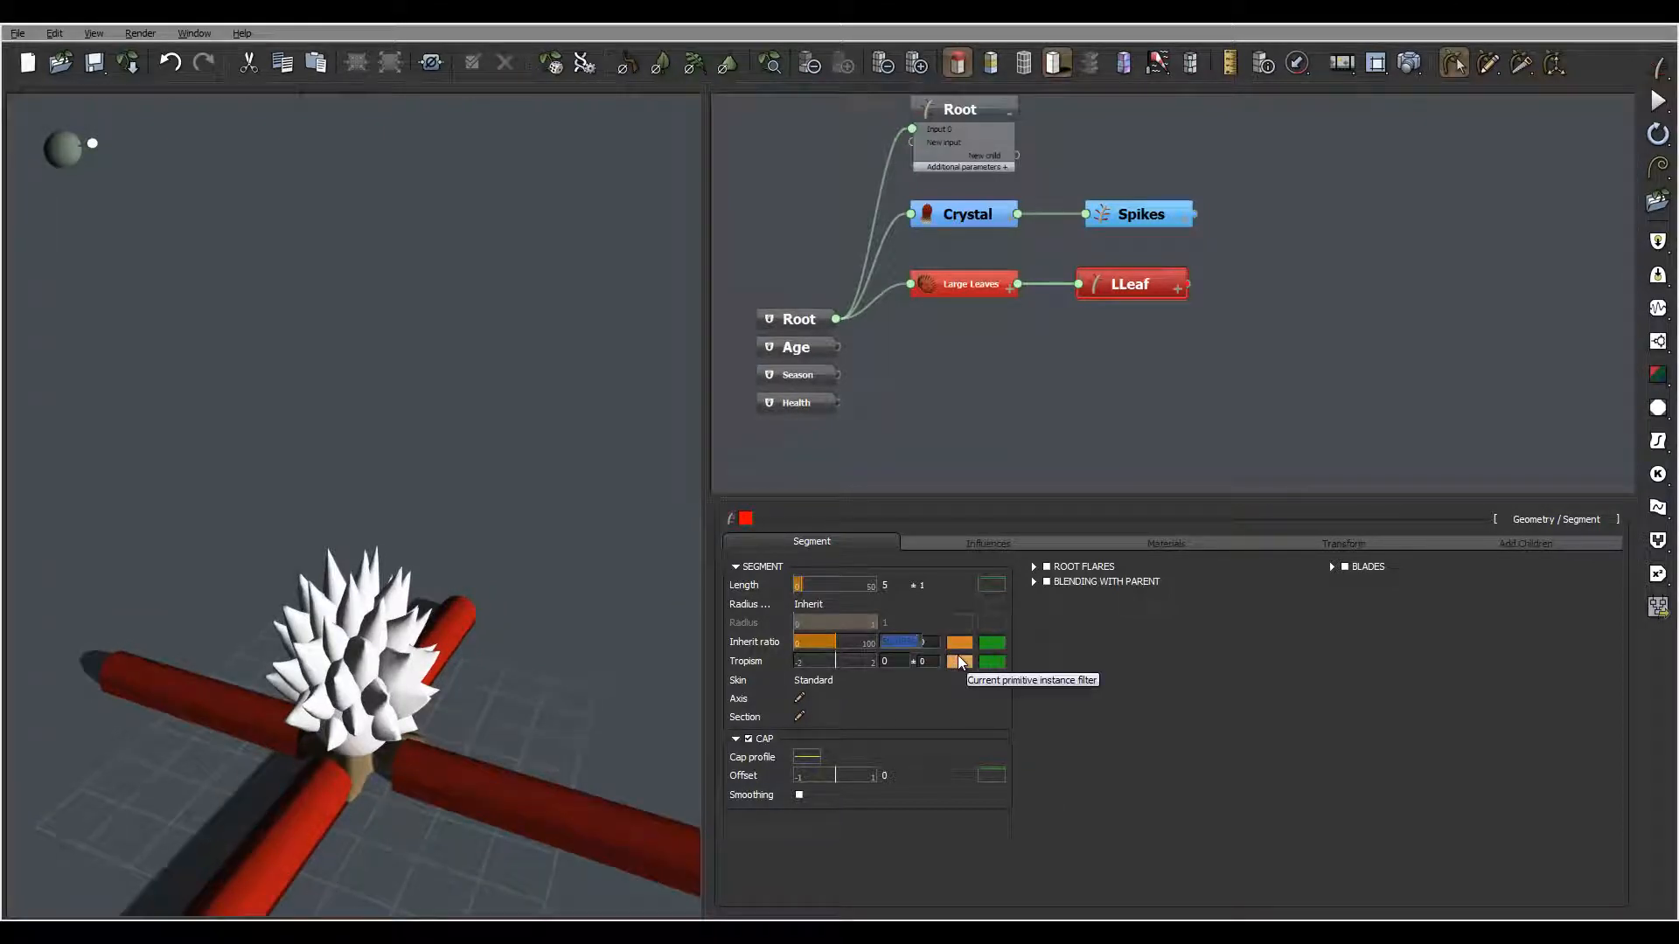
type("7")
key("Return")
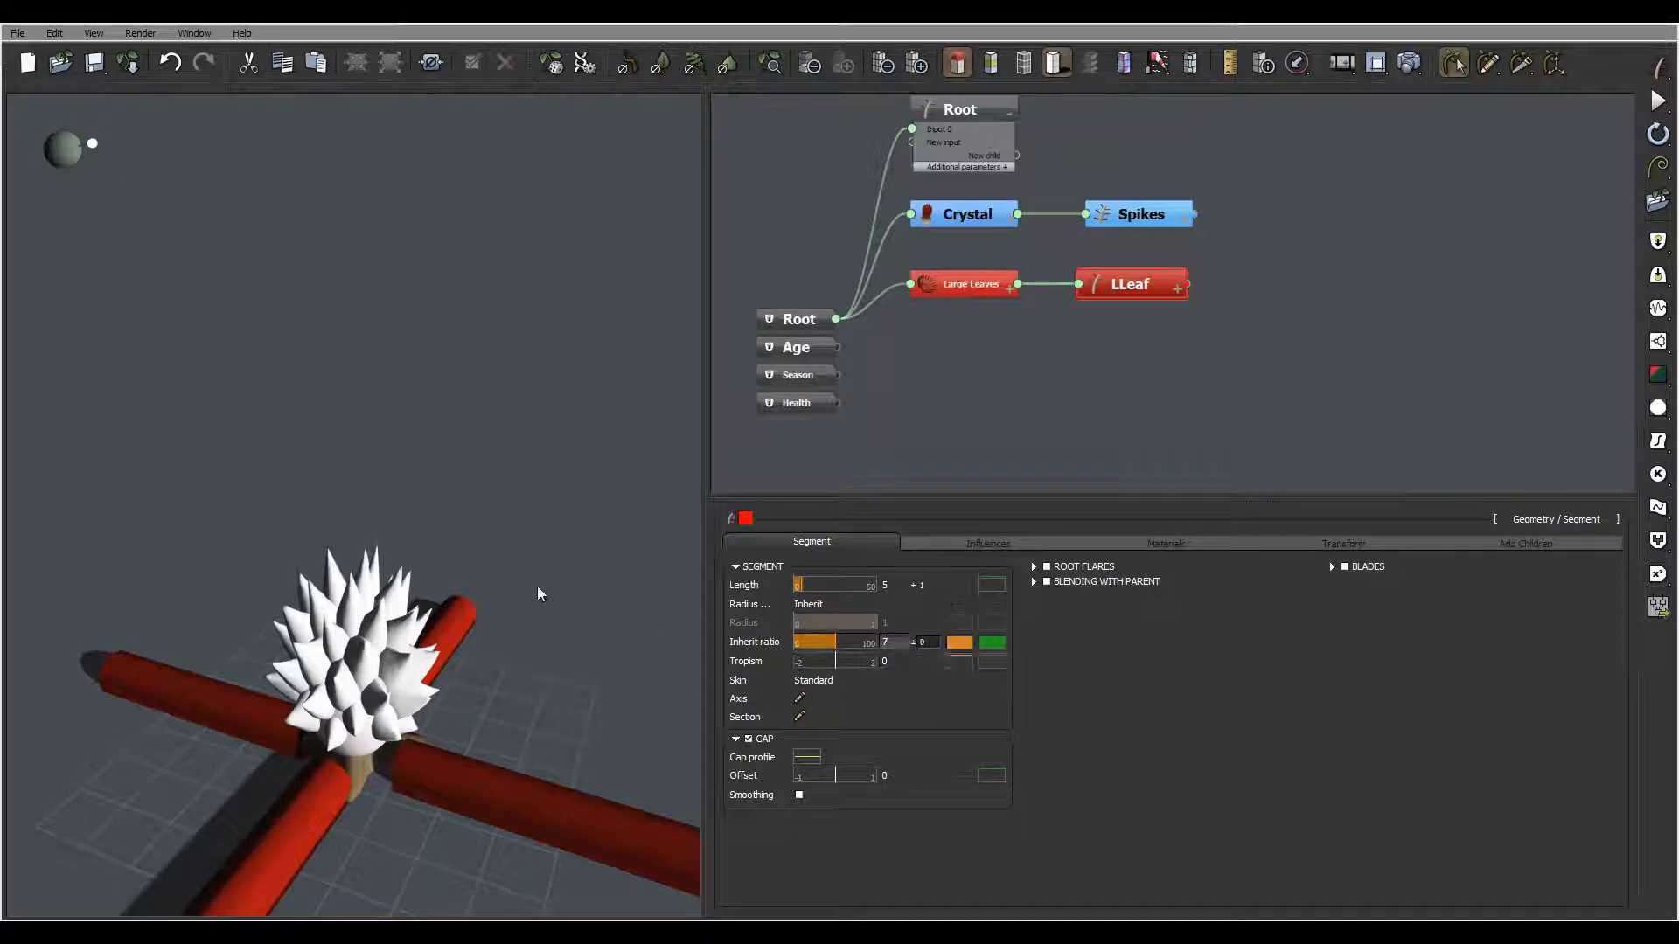
left_click_drag(626, 657, 277, 762)
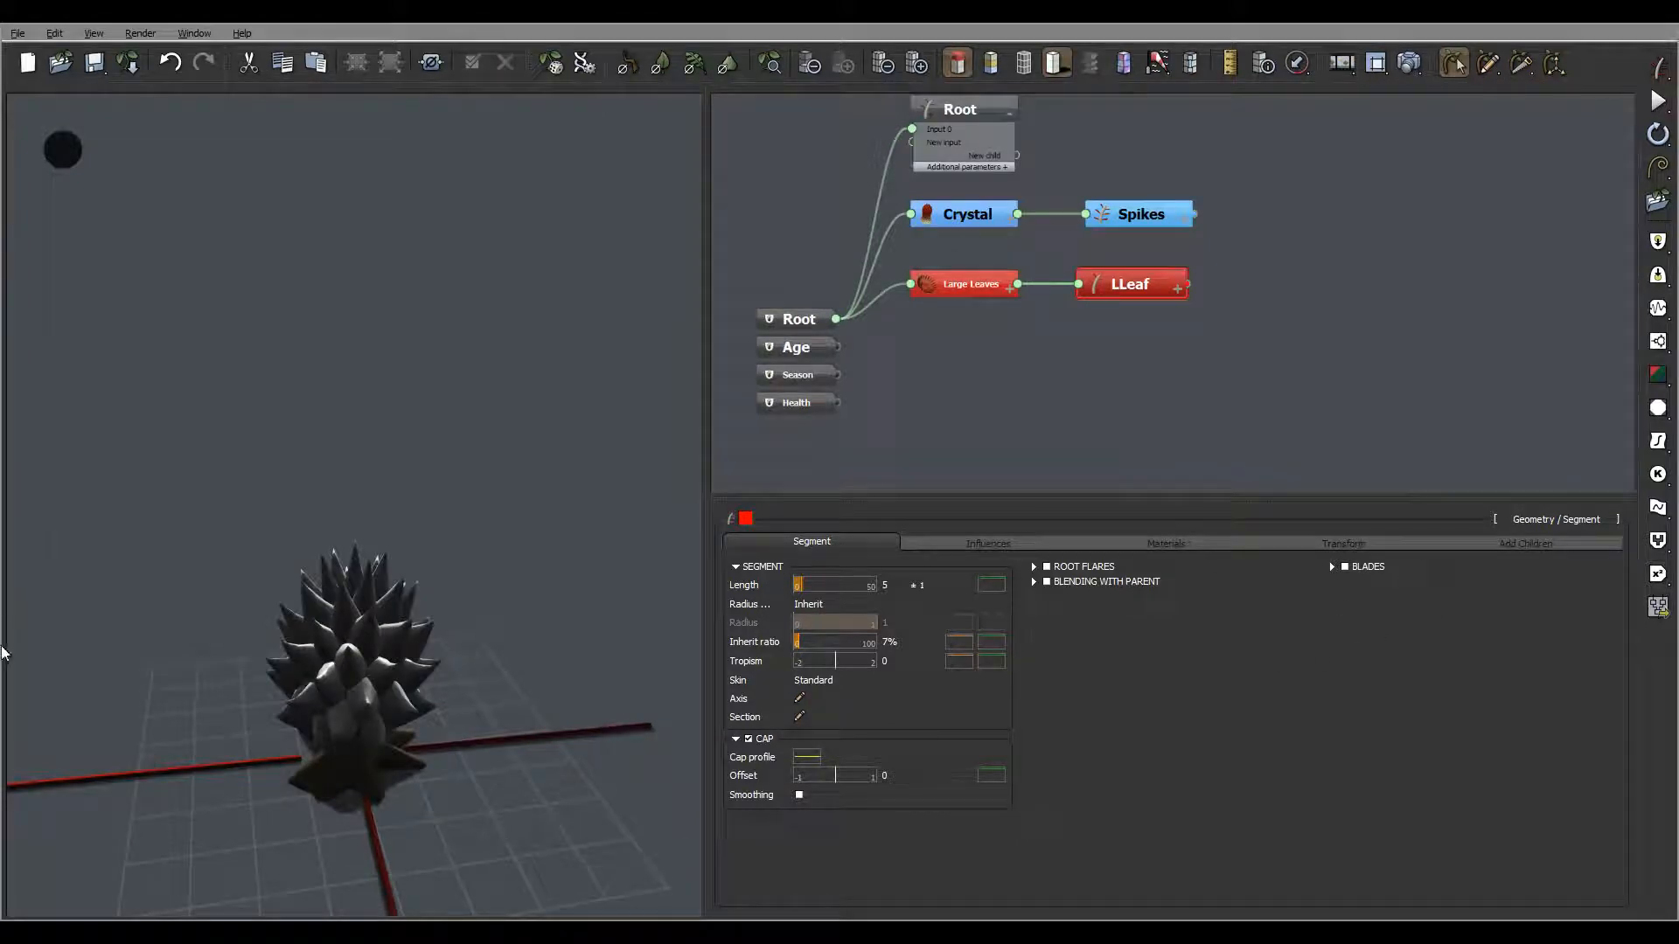
left_click_drag(197, 710, 393, 721)
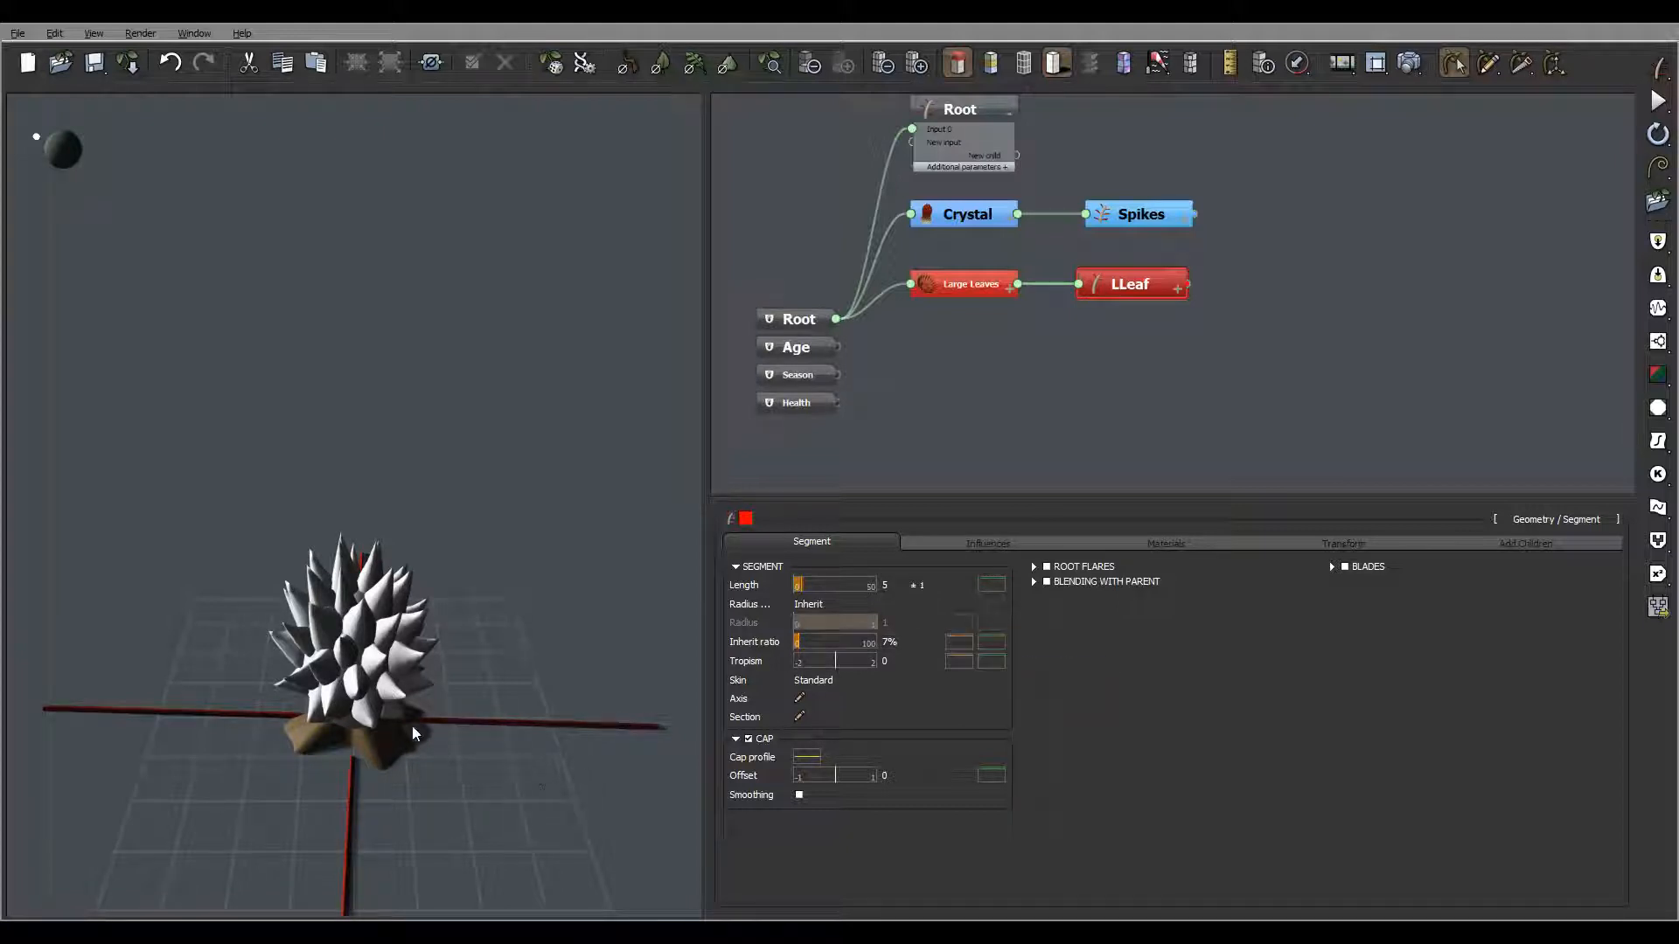
- In the inherit ratio's profile, add keypoints at about X 0.17 on the Y 1 line and at X 0.29 lowered to Y 0
left_click(971, 644)
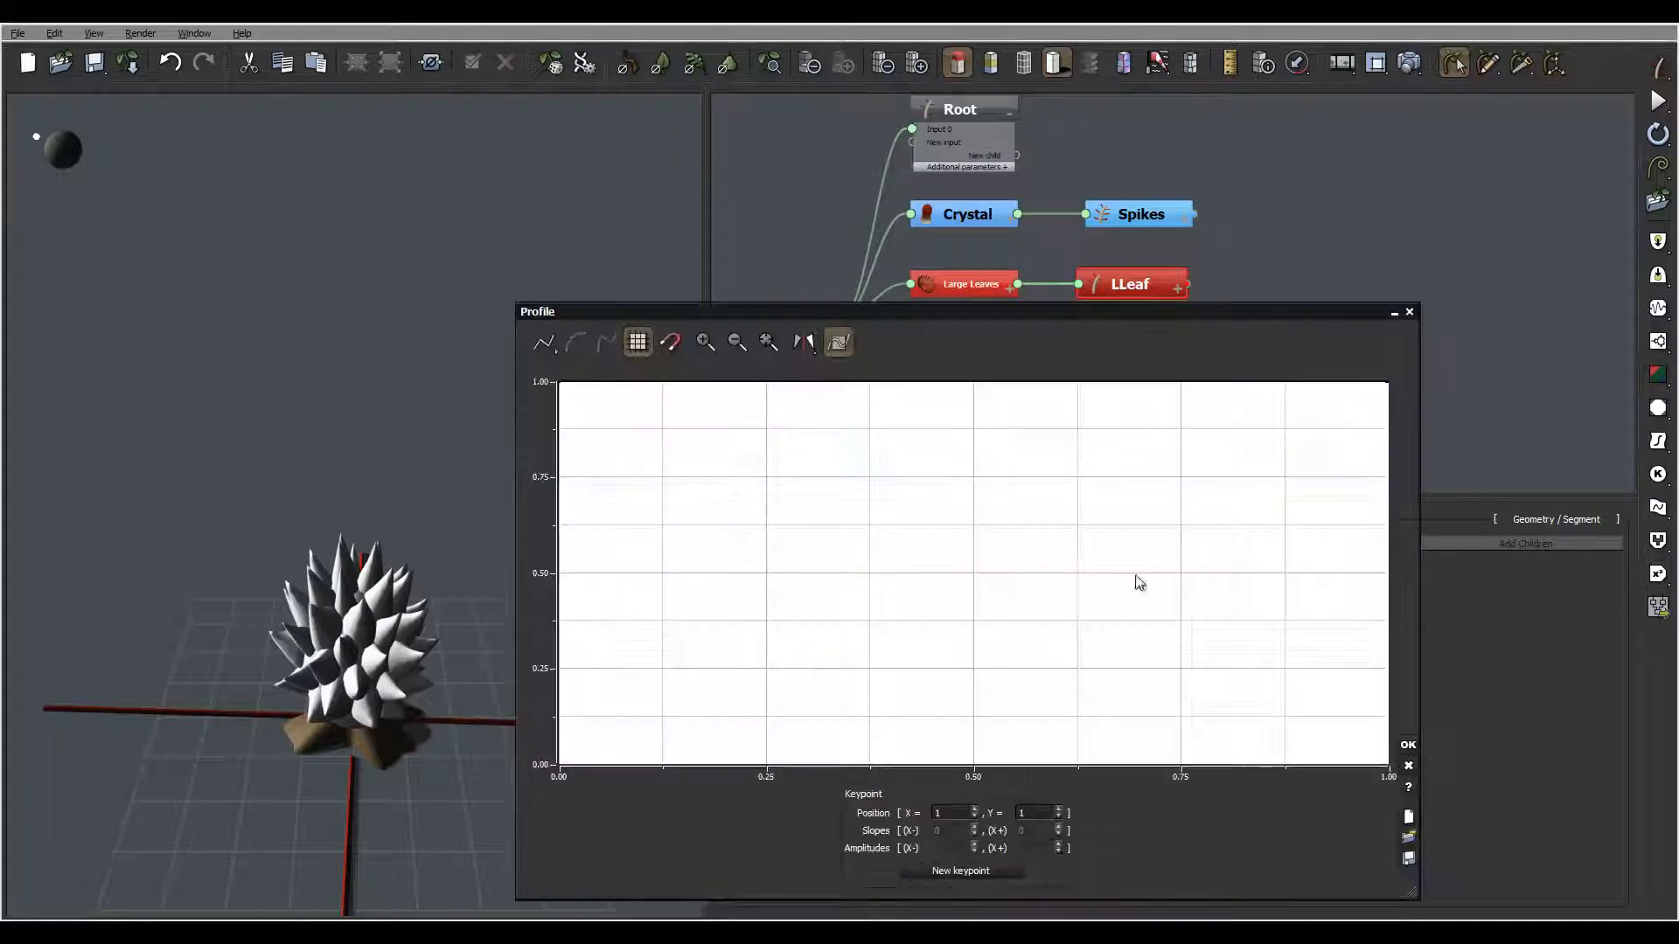
left_click(776, 438)
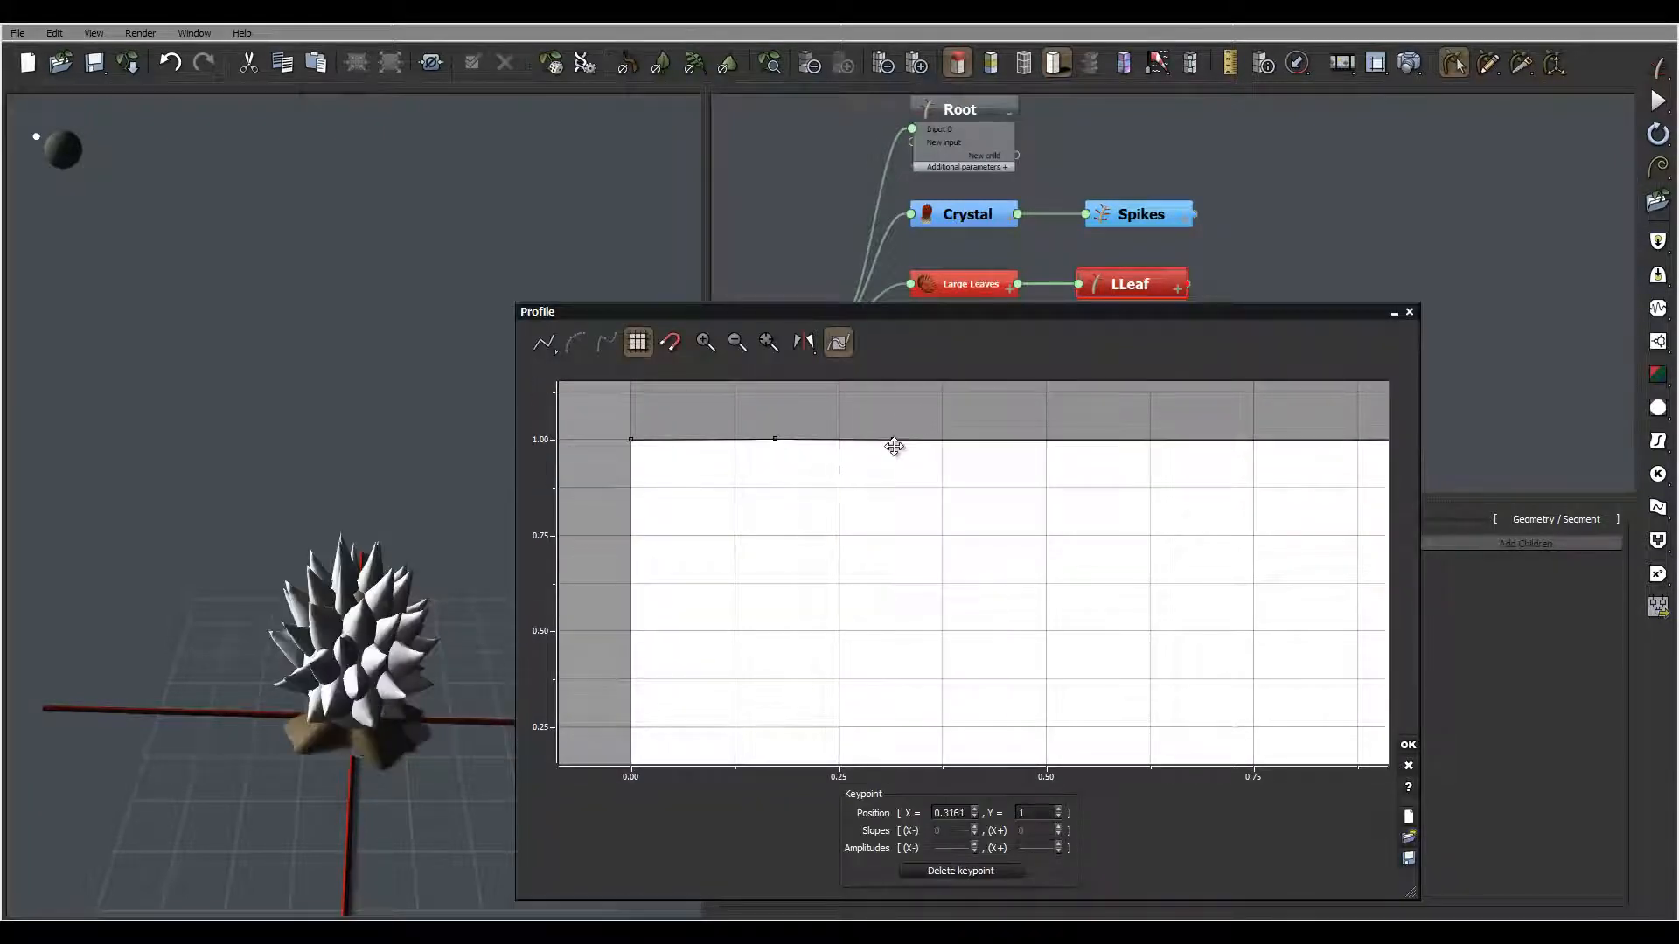
left_click_drag(894, 443, 882, 772)
middle_click_drag(1098, 617, 1073, 419)
left_click_drag(856, 575, 846, 625)
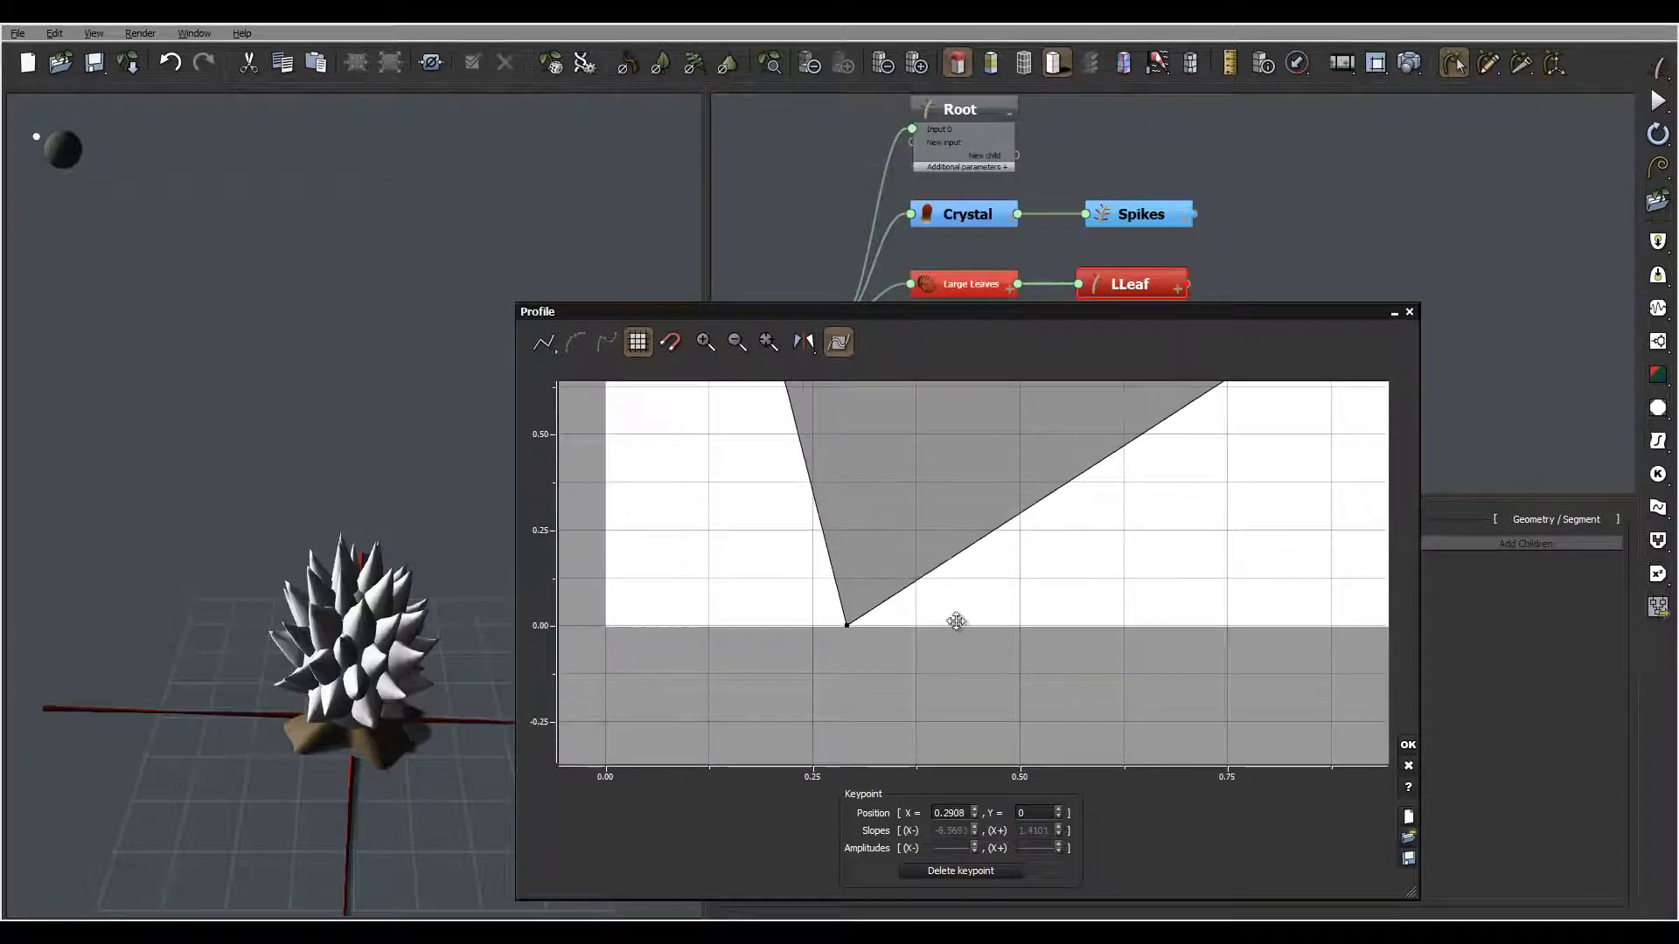
- Lower the profile's end keypoint at X 1 to Y 0
middle_click_drag(955, 621, 757, 671)
middle_click_drag(1098, 436, 1092, 531)
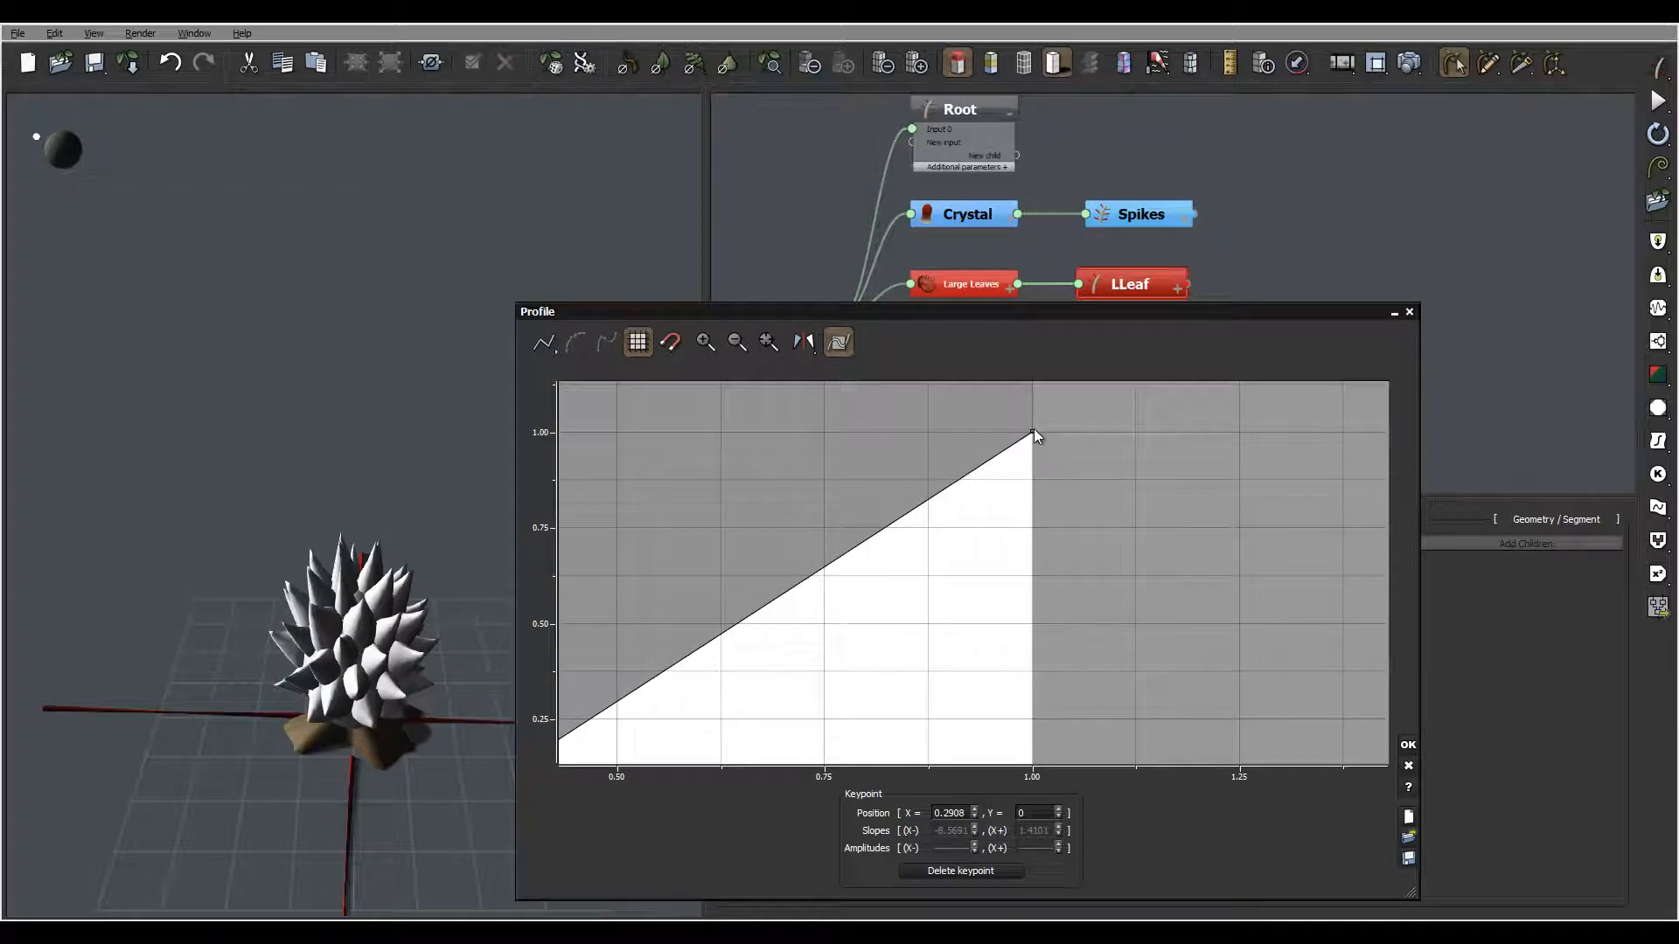
left_click_drag(1033, 433, 1032, 785)
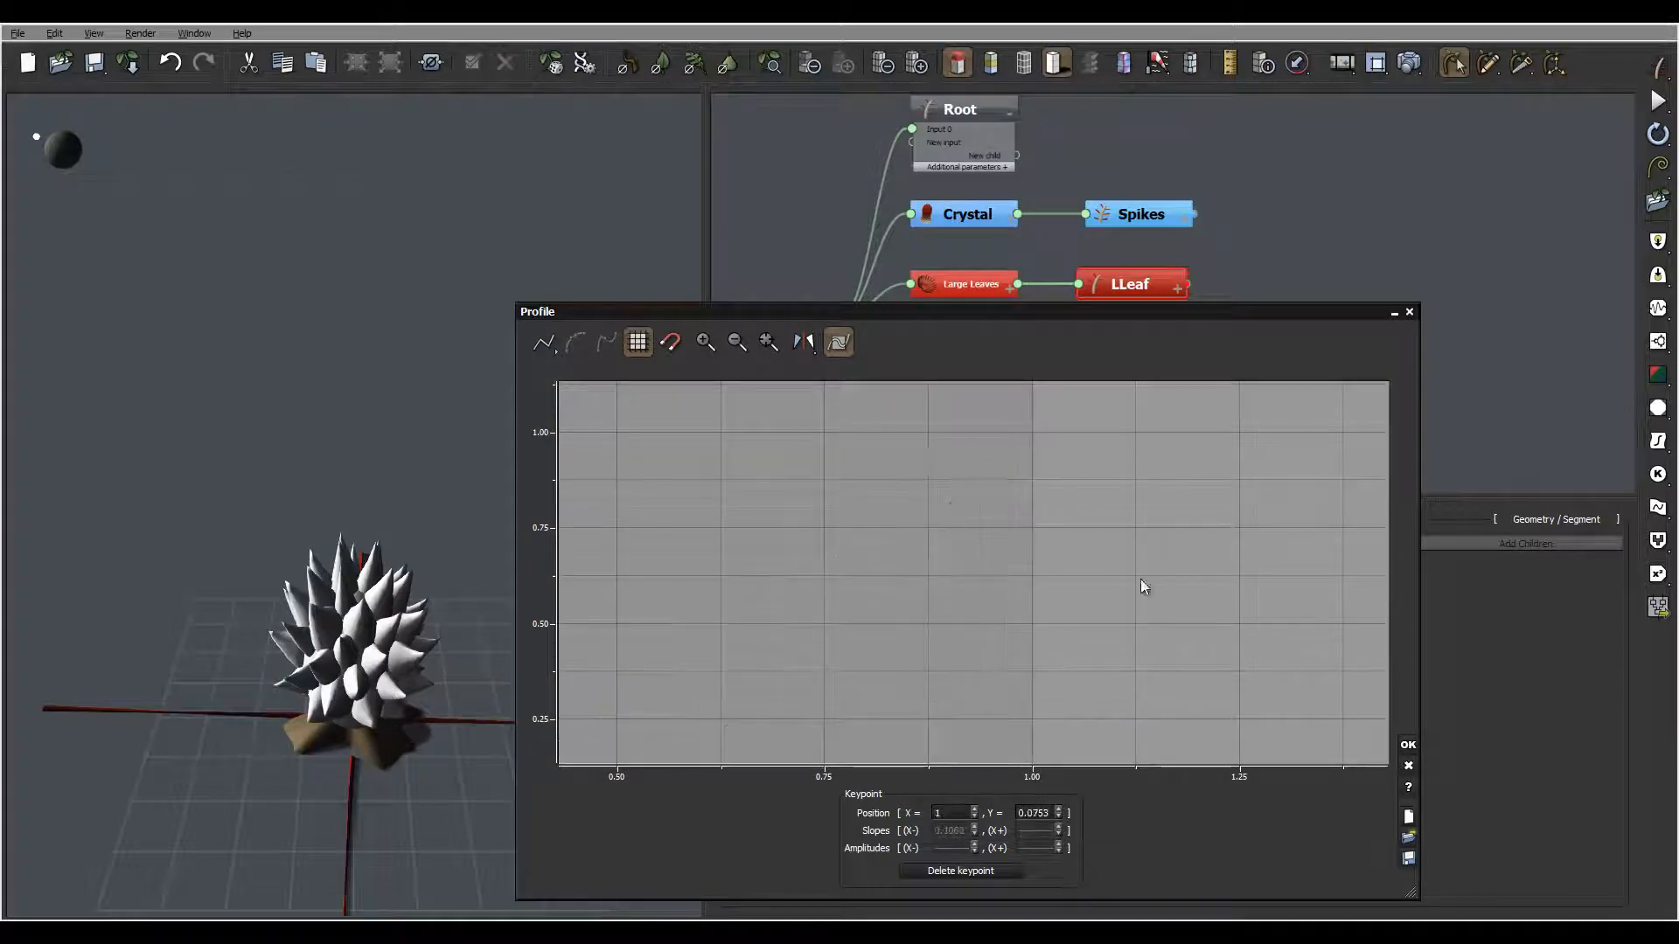
middle_click_drag(1143, 580, 1217, 440)
left_click(1141, 550)
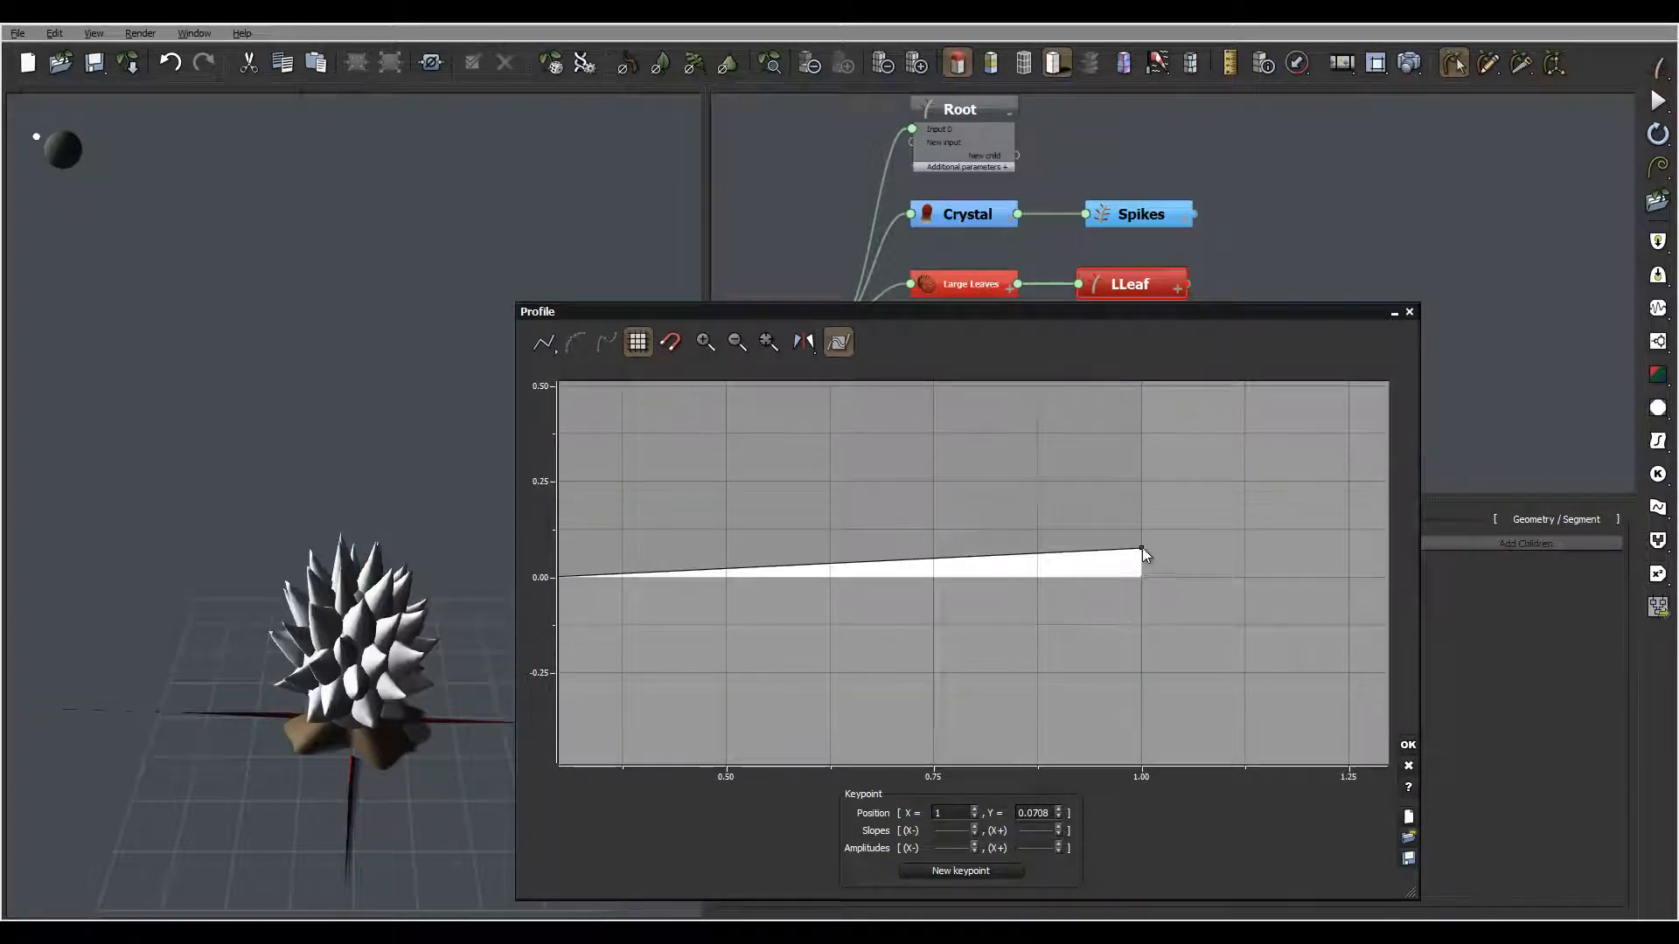
left_click_drag(1141, 549, 1141, 577)
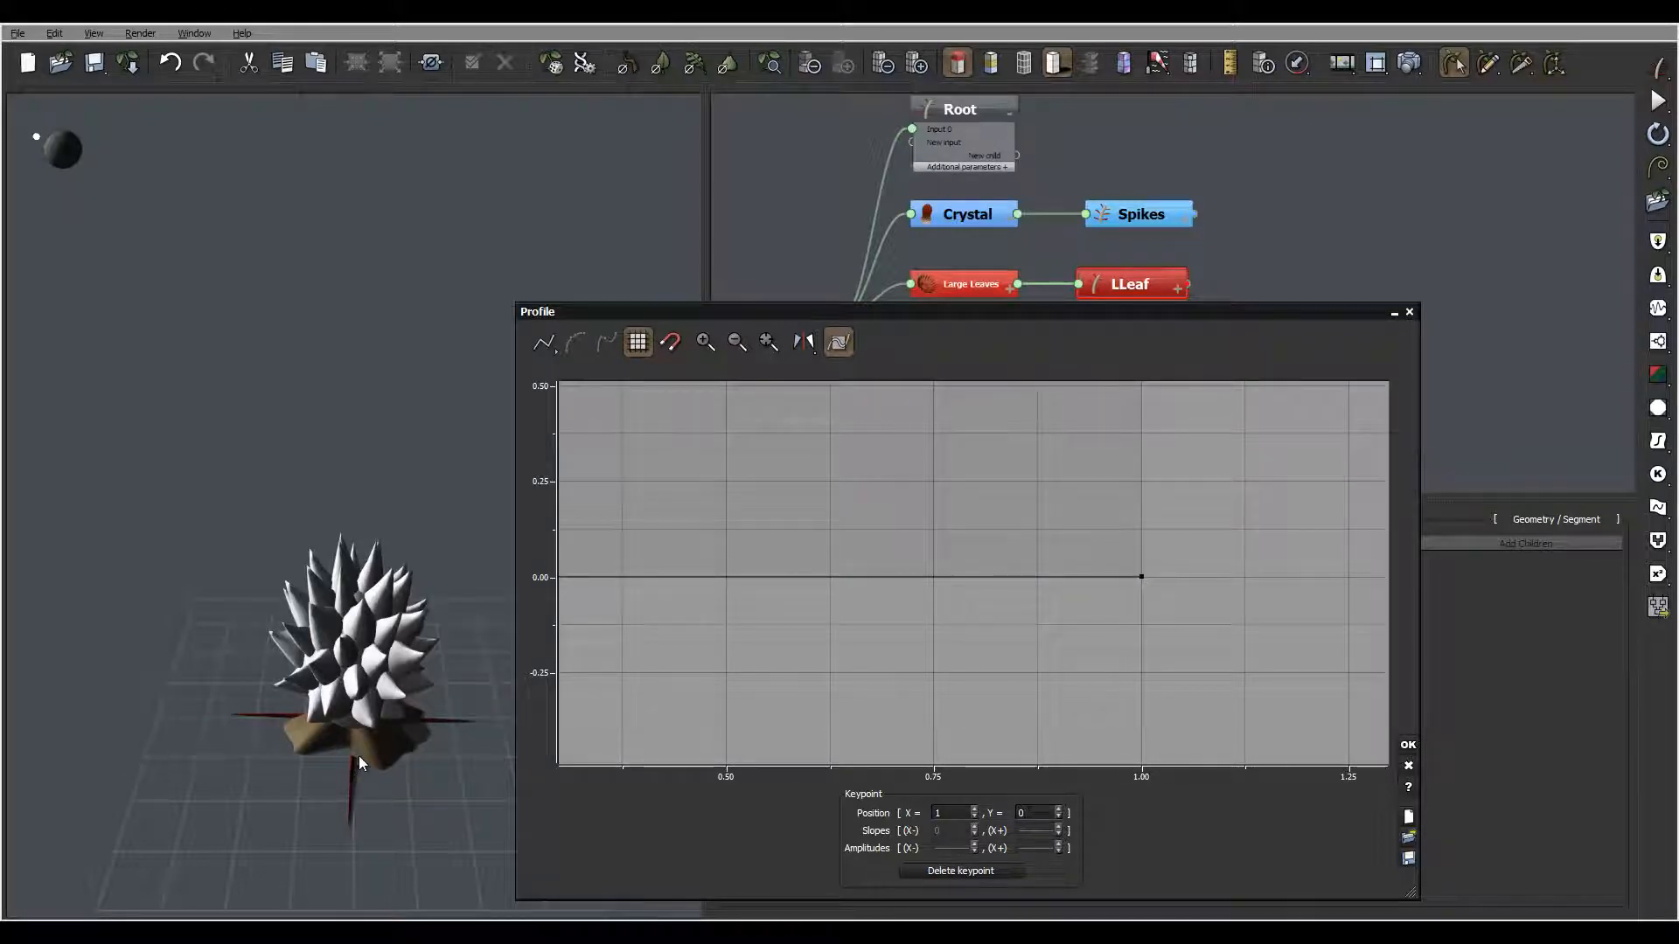
- Shift the profile's upper inner keypoint back to about X 0.12 and apply the inherit ratio profile
middle_click_drag(786, 596, 1158, 677)
middle_click_drag(916, 402, 1001, 642)
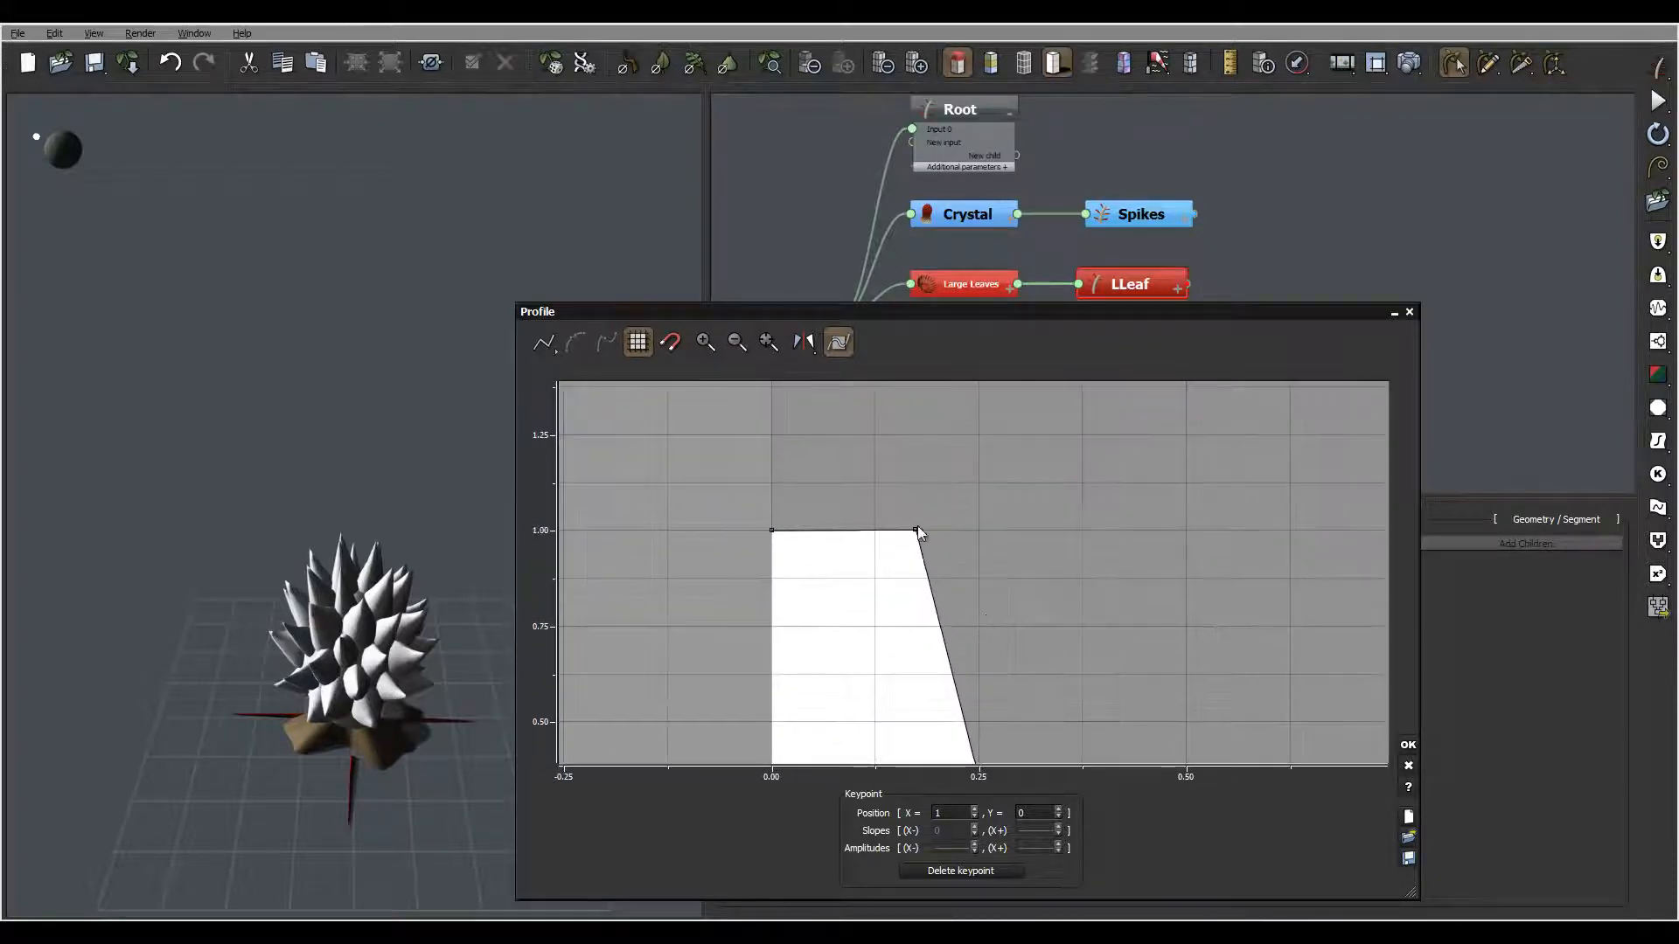
left_click_drag(916, 530, 873, 532)
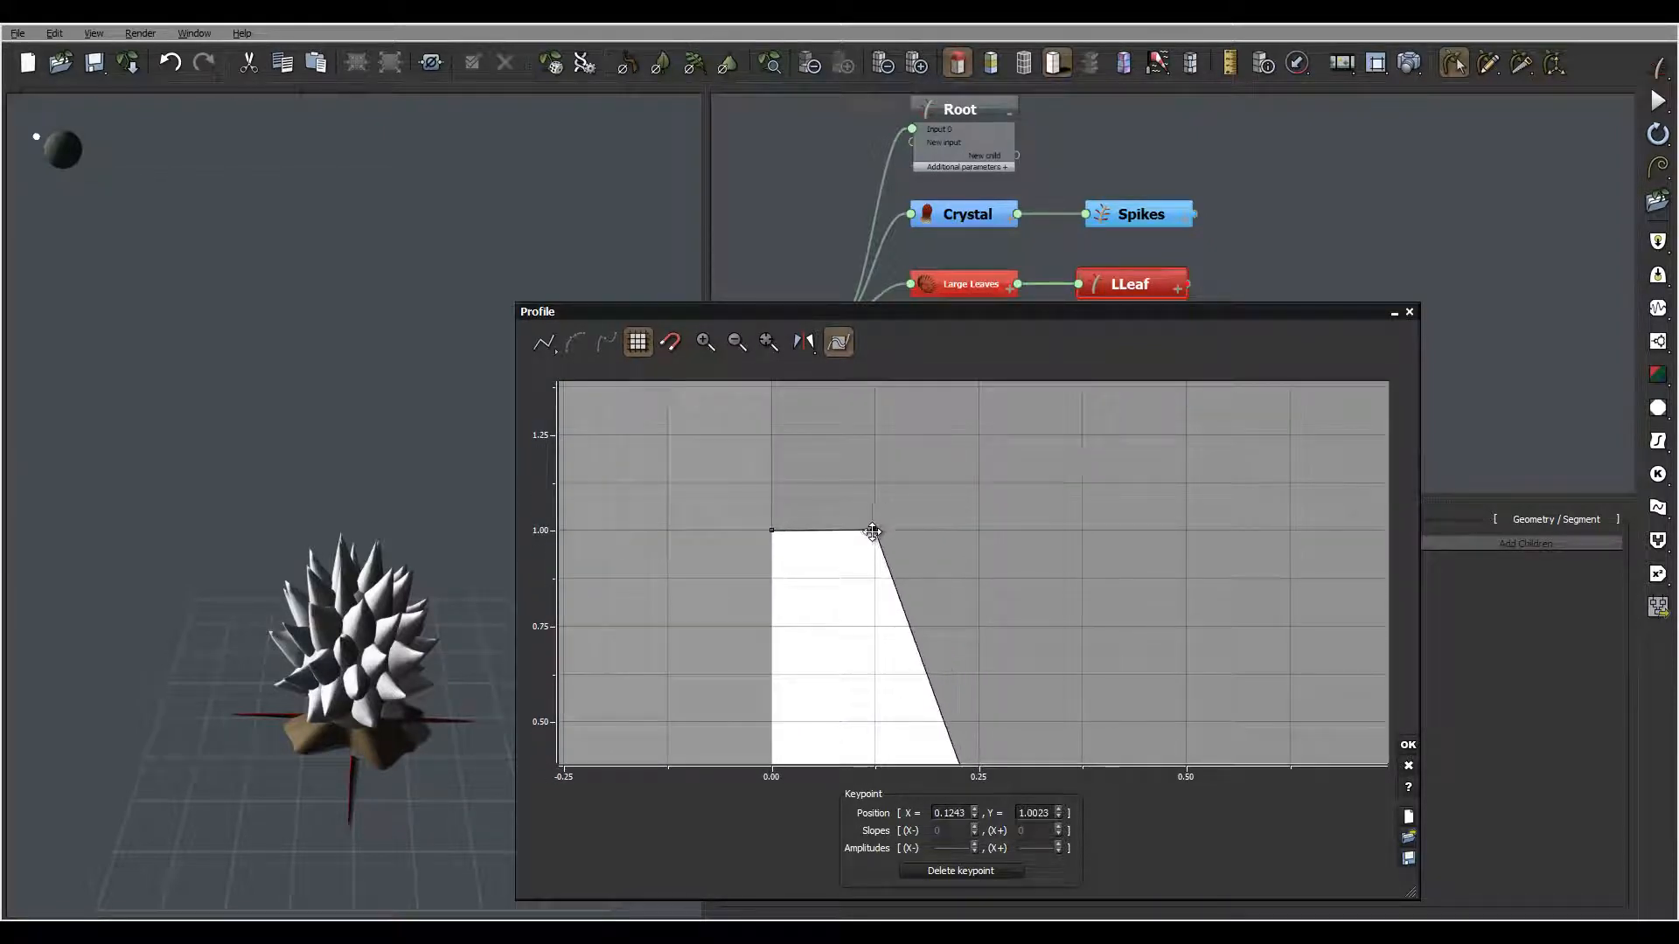
left_click(1410, 745)
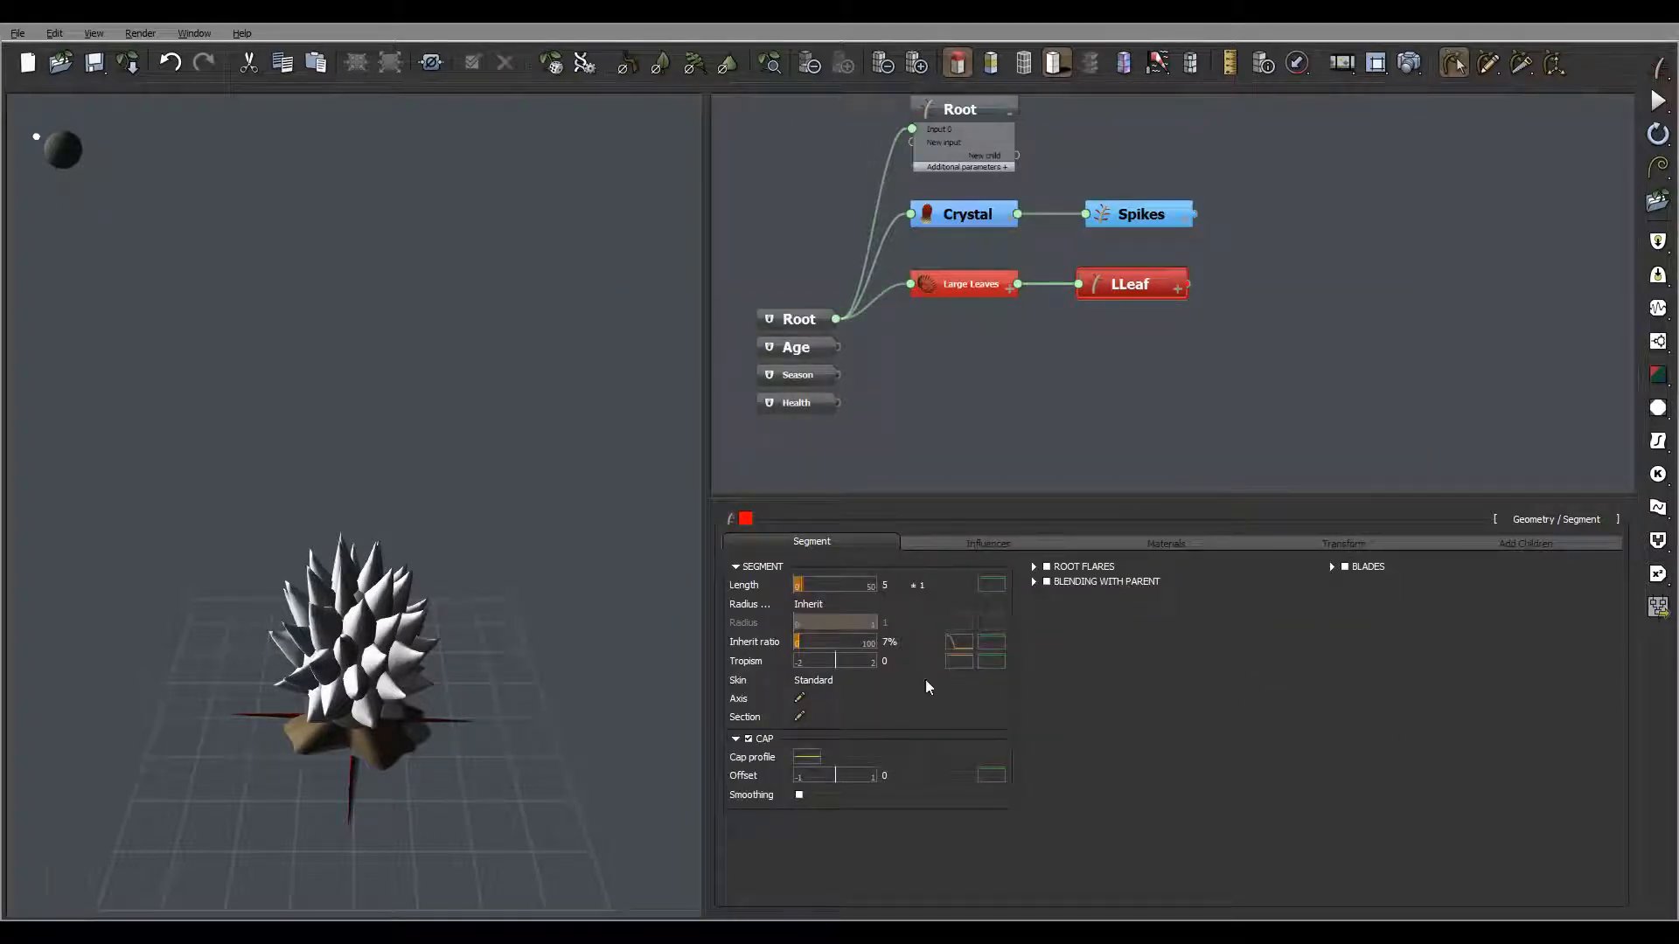
- Enable blades on the LLeaf segment and inspect the resulting flat leaves around the crystal
mouse_move(533, 624)
left_mouse_down()
mouse_move(610, 573)
mouse_move(554, 626)
mouse_move(581, 606)
mouse_move(535, 598)
left_mouse_up()
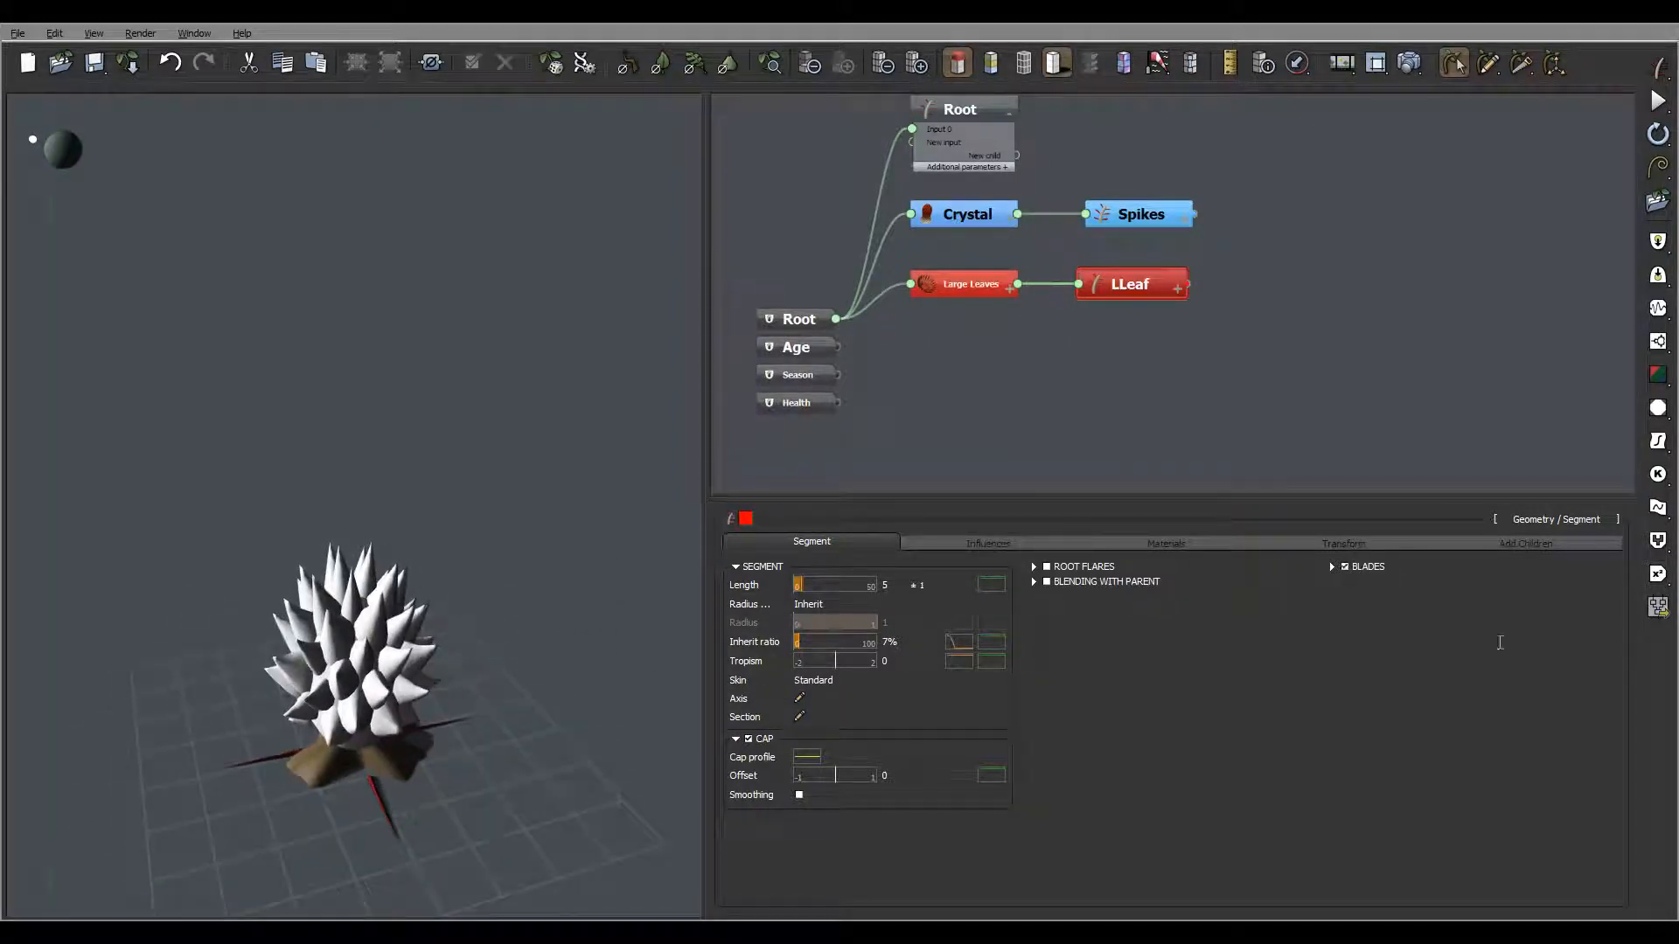
left_click_drag(458, 600, 657, 588)
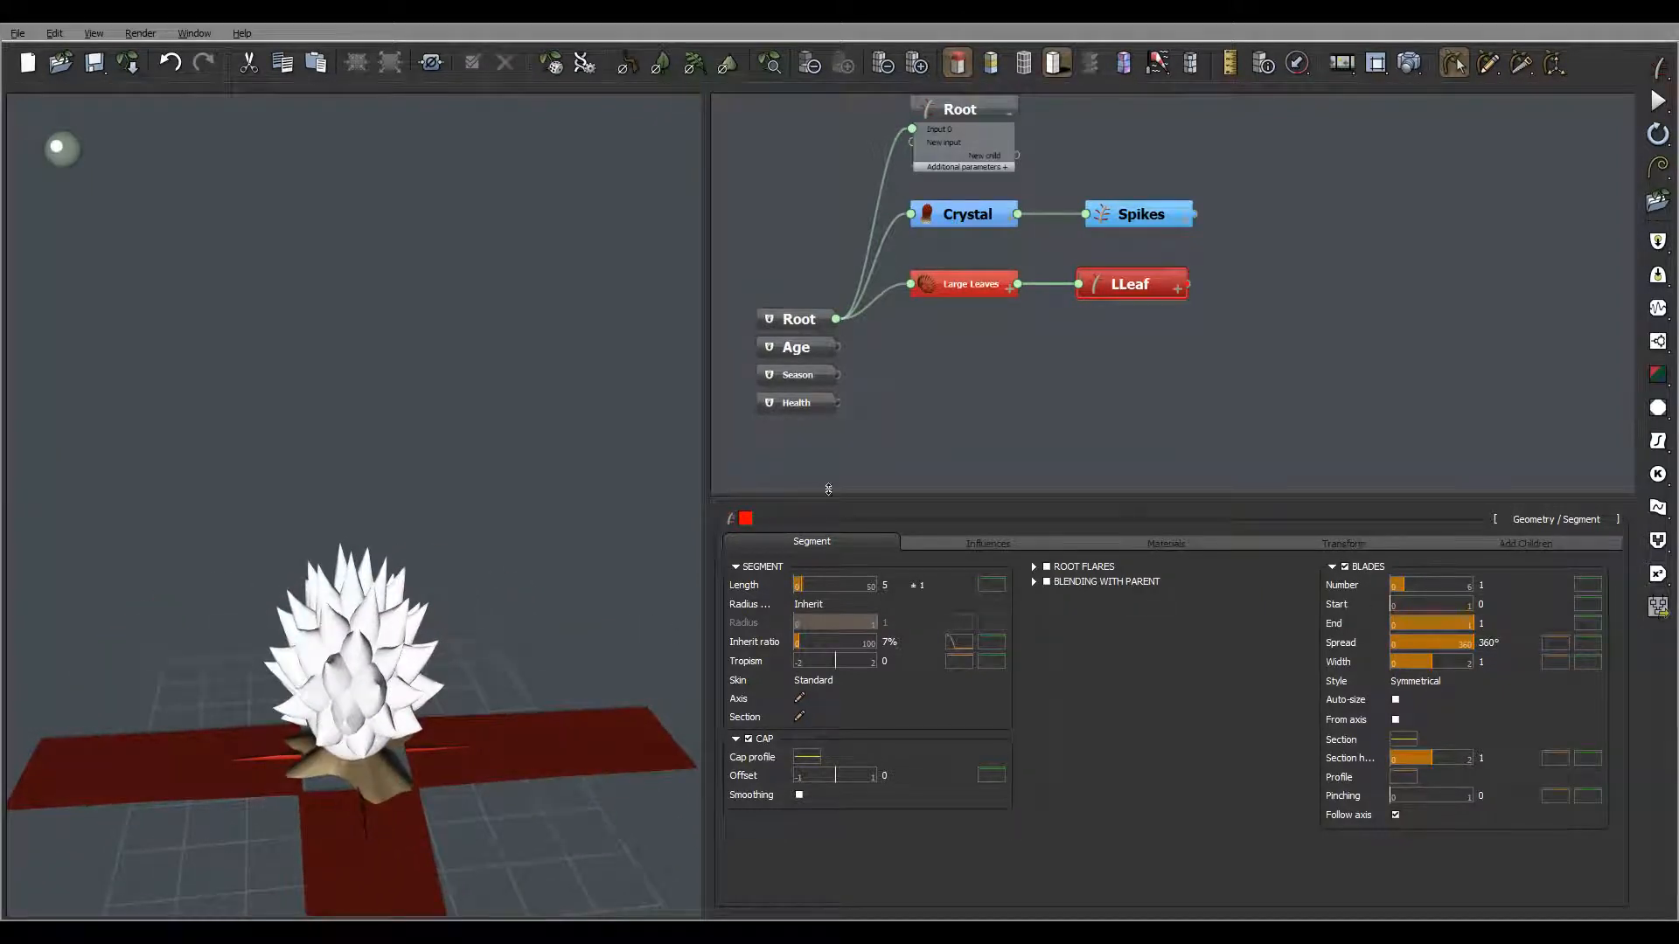
left_click_drag(514, 591, 591, 547)
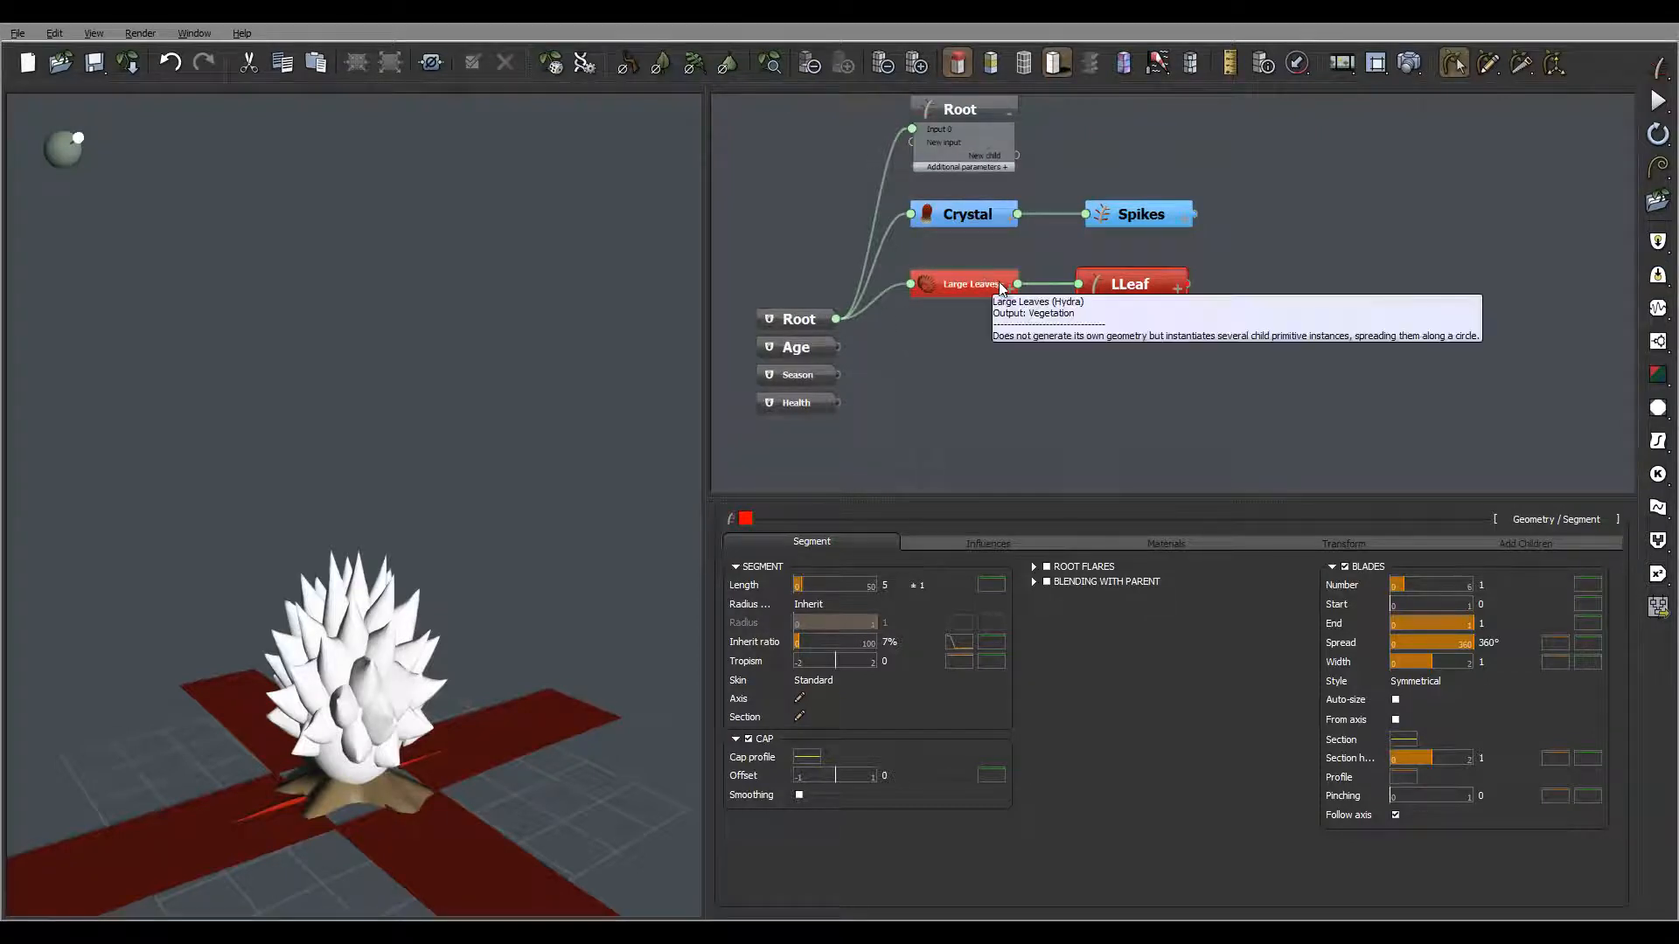
- Set the Large Leaves Hydra's Angle 1 to 30° and its radius to 0.25
left_click(955, 283)
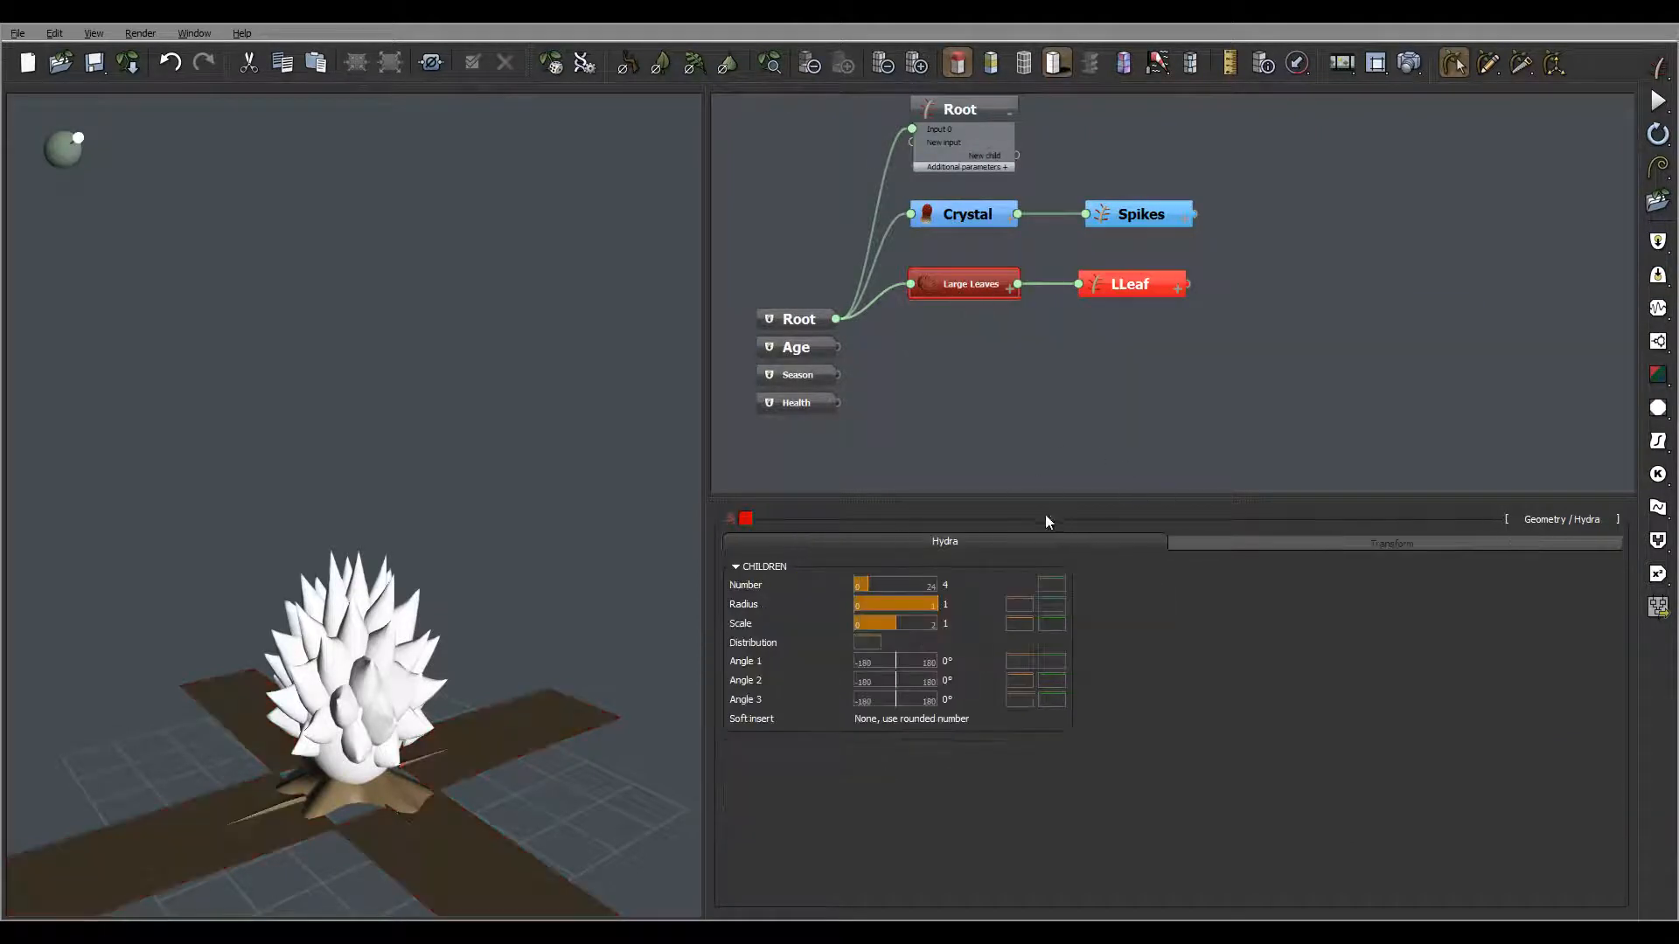
left_click_drag(449, 712, 559, 773)
left_click(955, 661)
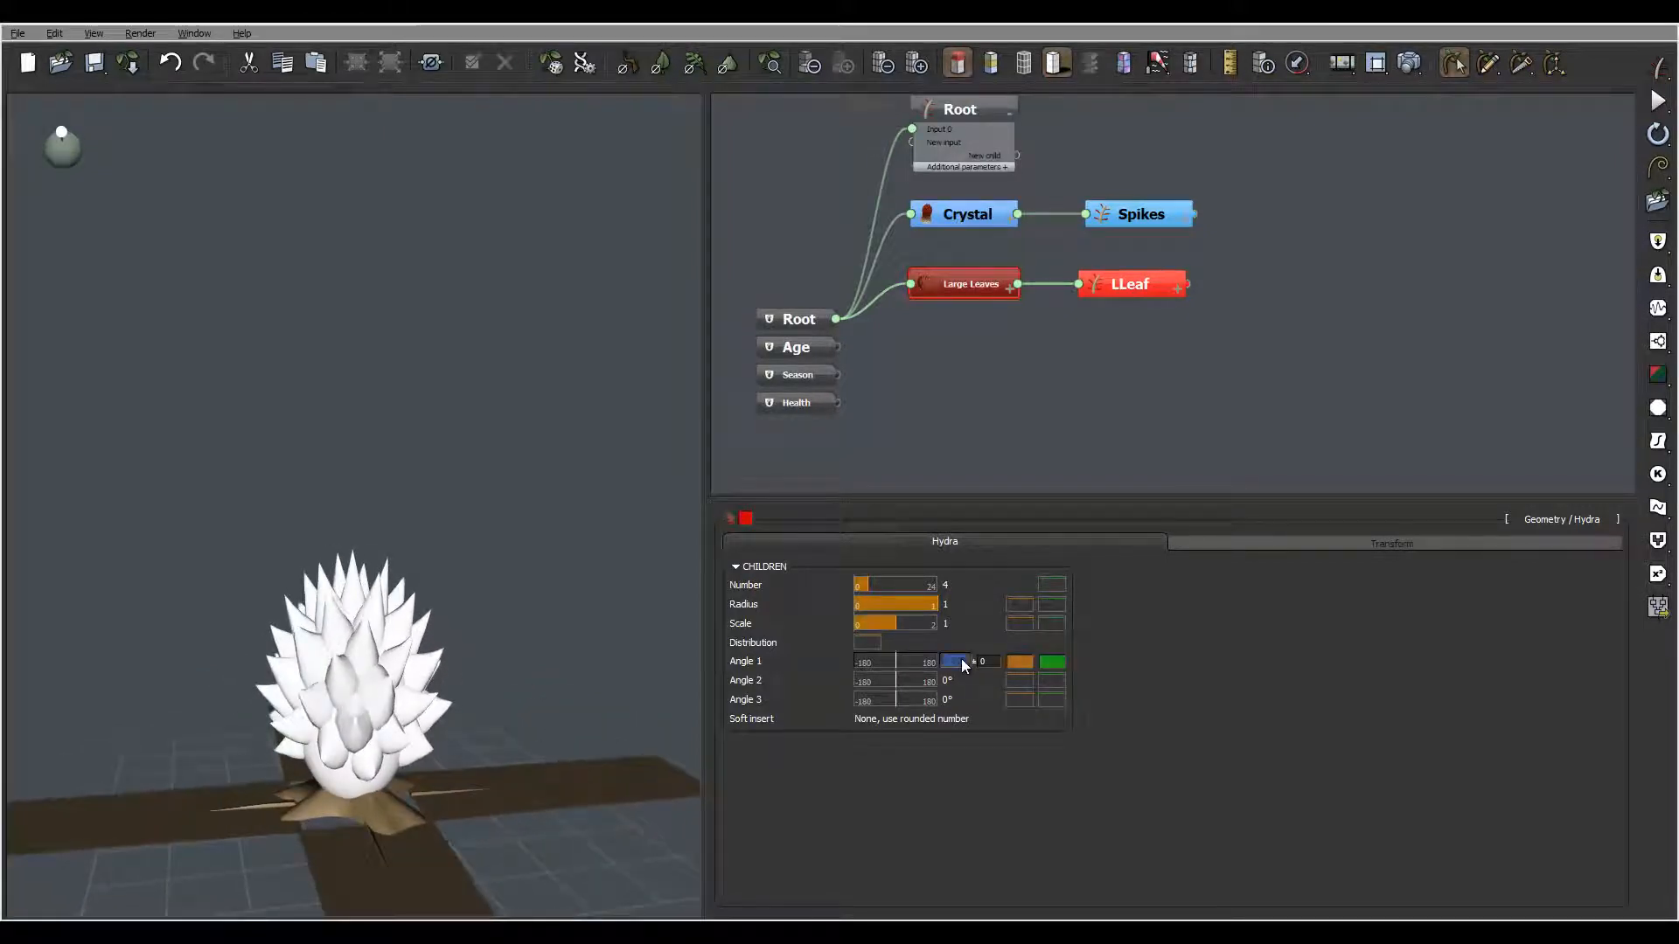
type("30")
left_click(1133, 641)
left_click_drag(446, 695, 401, 804)
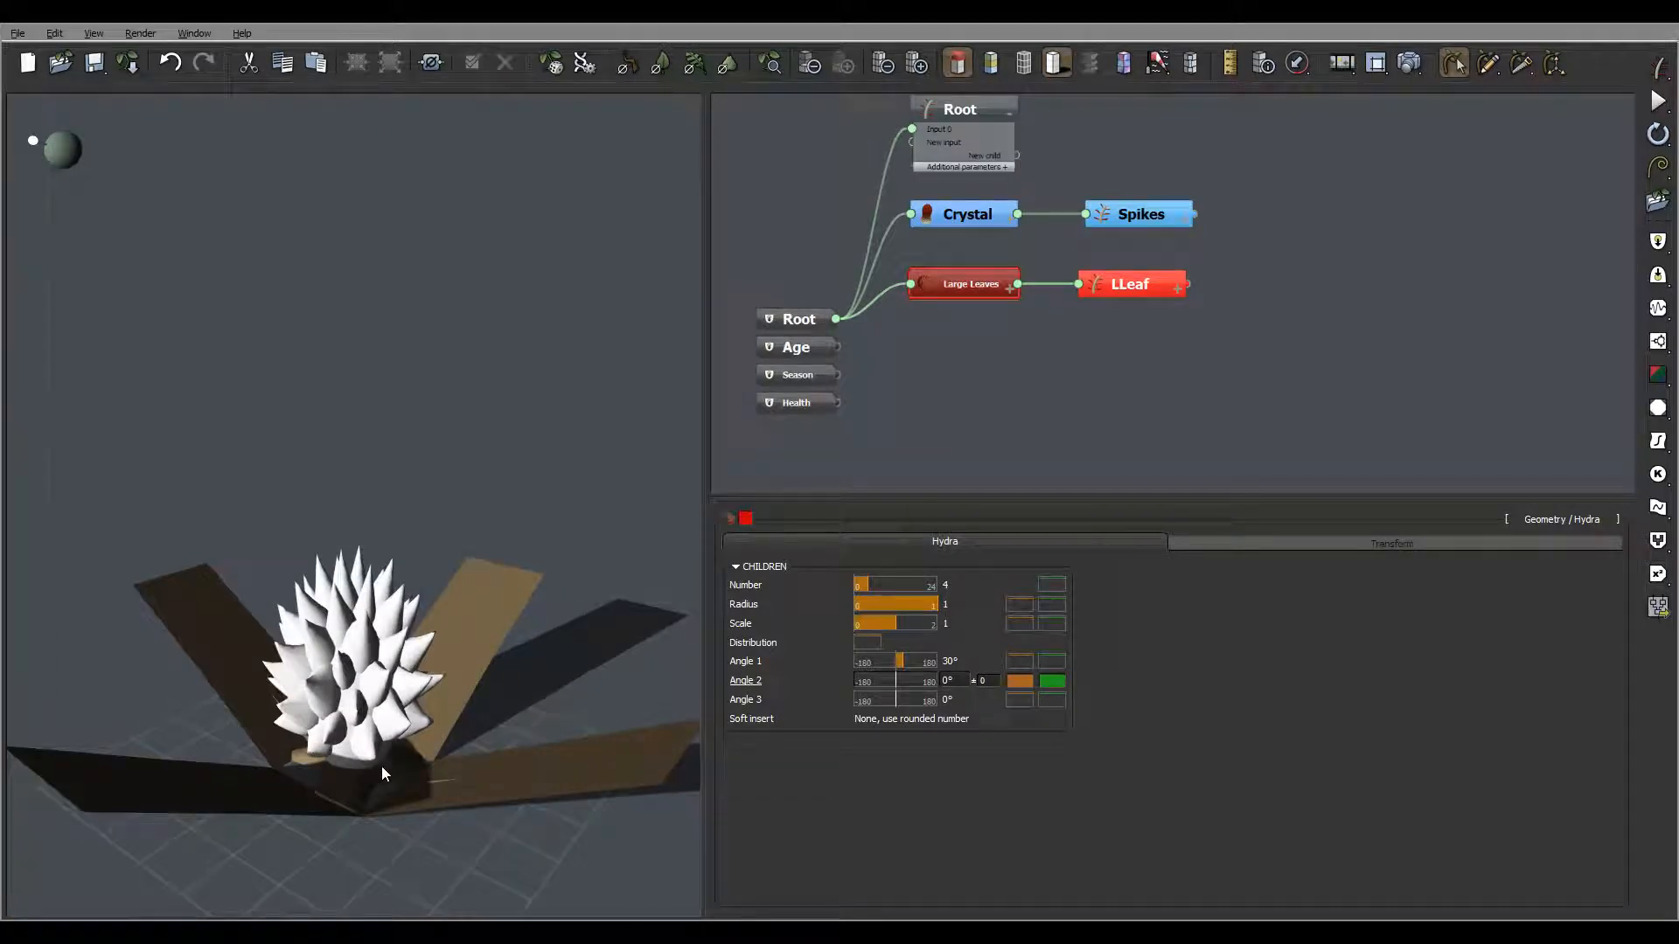
left_click_drag(928, 606, 875, 607)
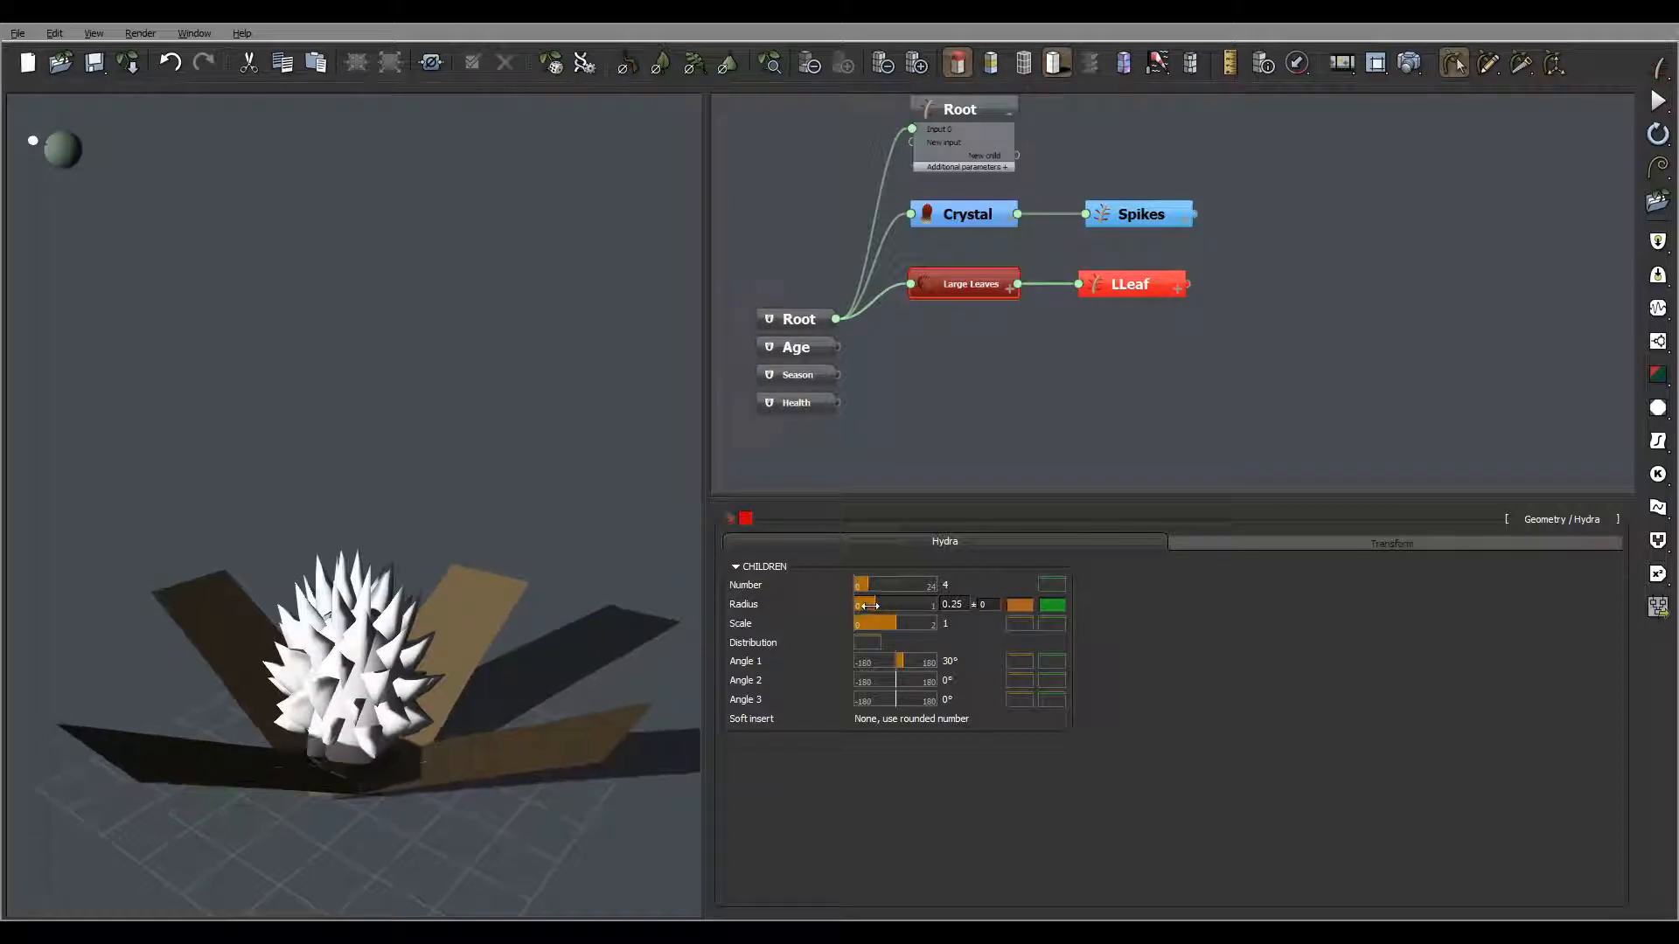
right_click_drag(450, 679, 396, 674)
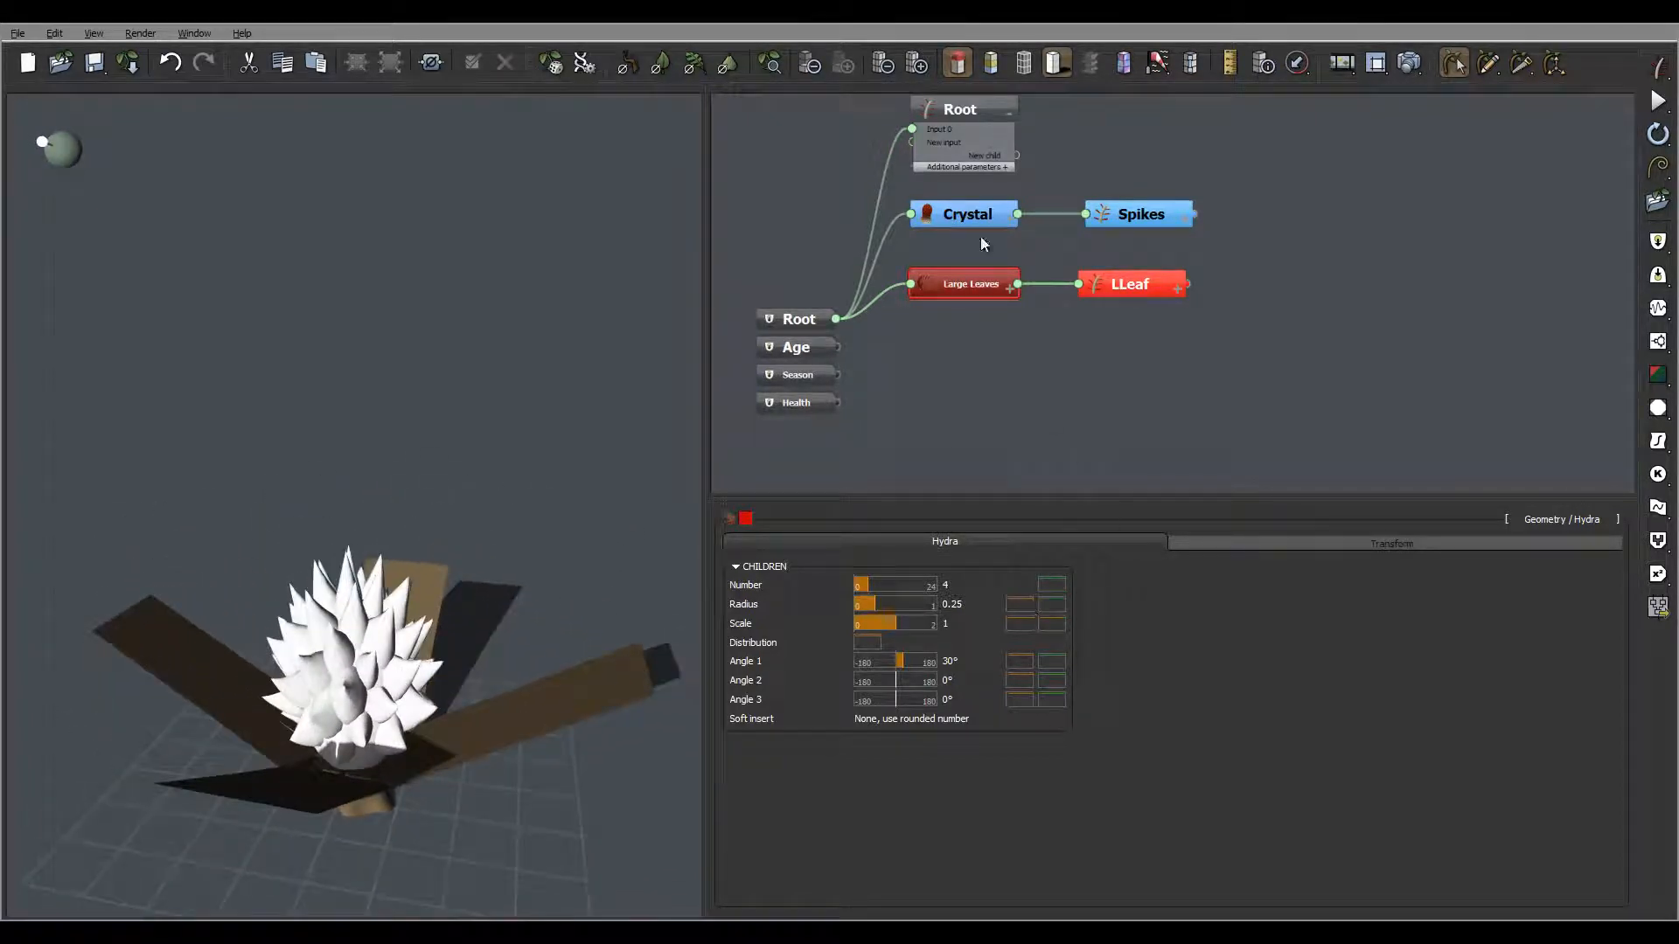
- Set the start of the LLeaf segment's blades to 0.08
left_click(1129, 284)
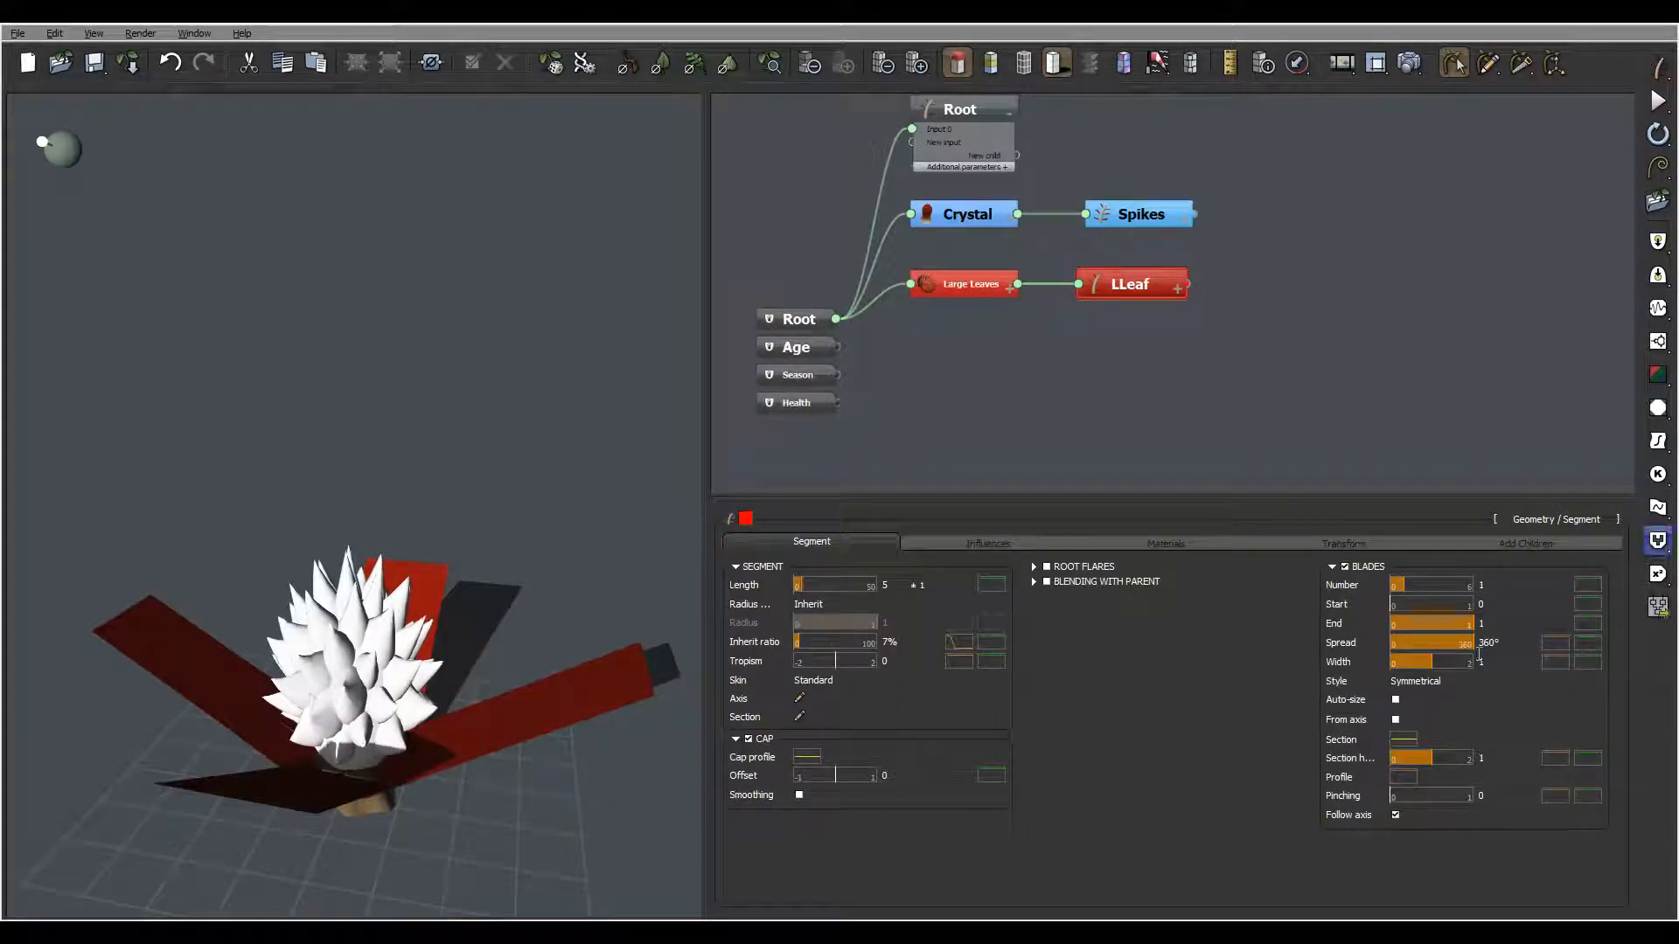
left_click_drag(512, 603, 608, 639)
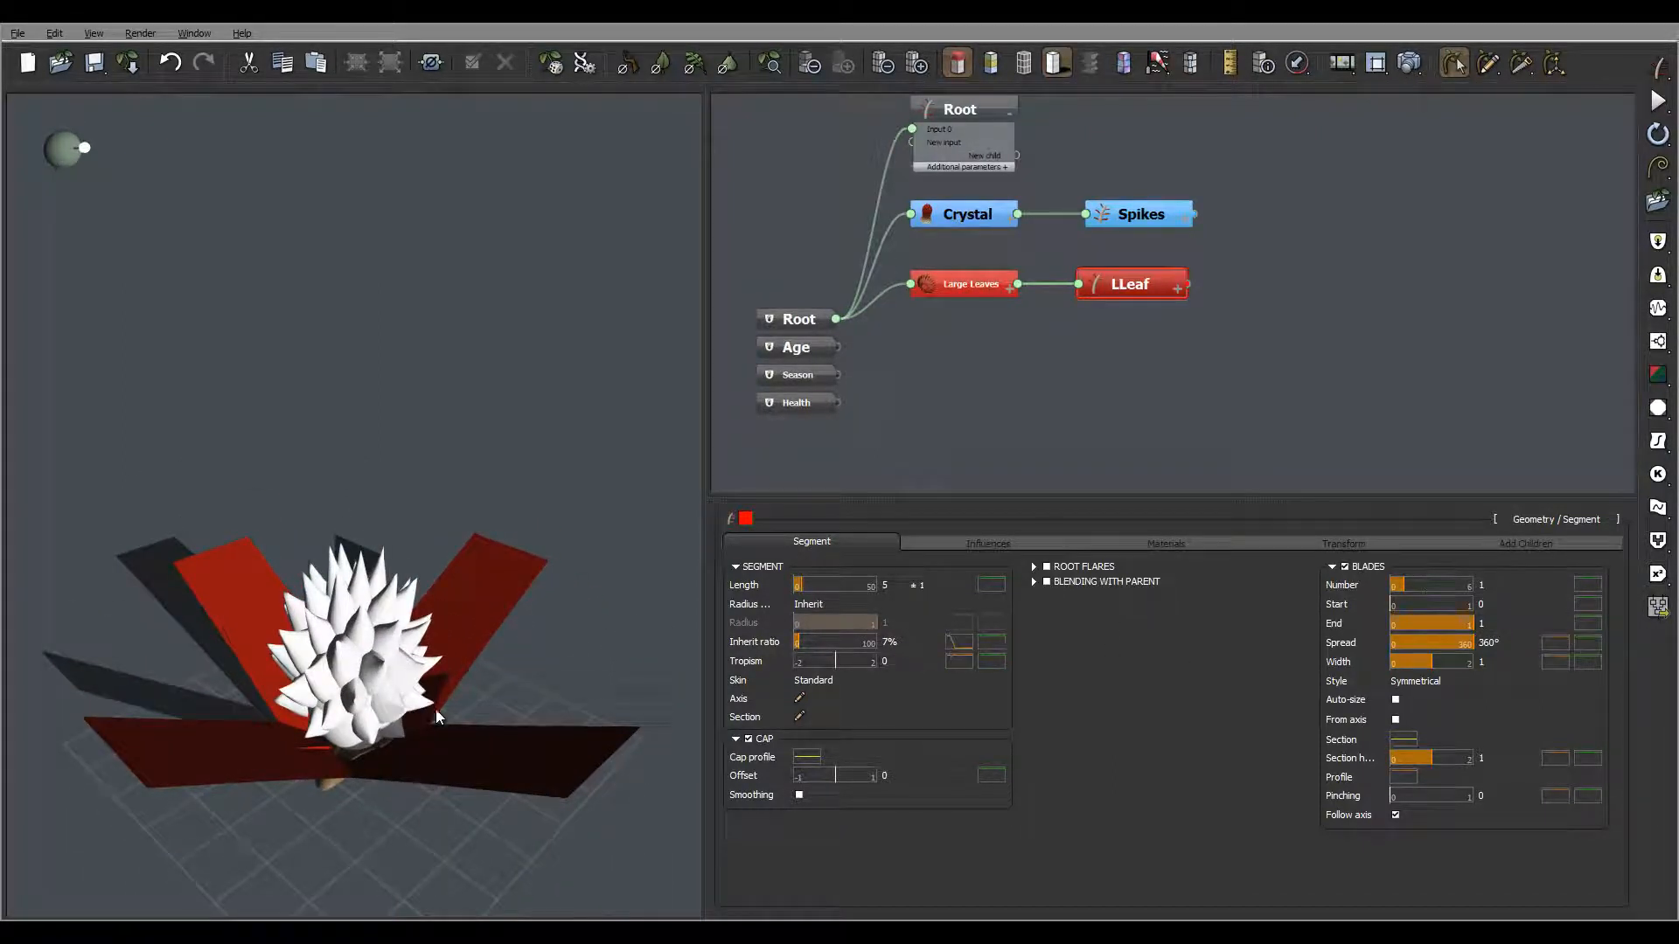
left_click_drag(425, 741, 405, 646)
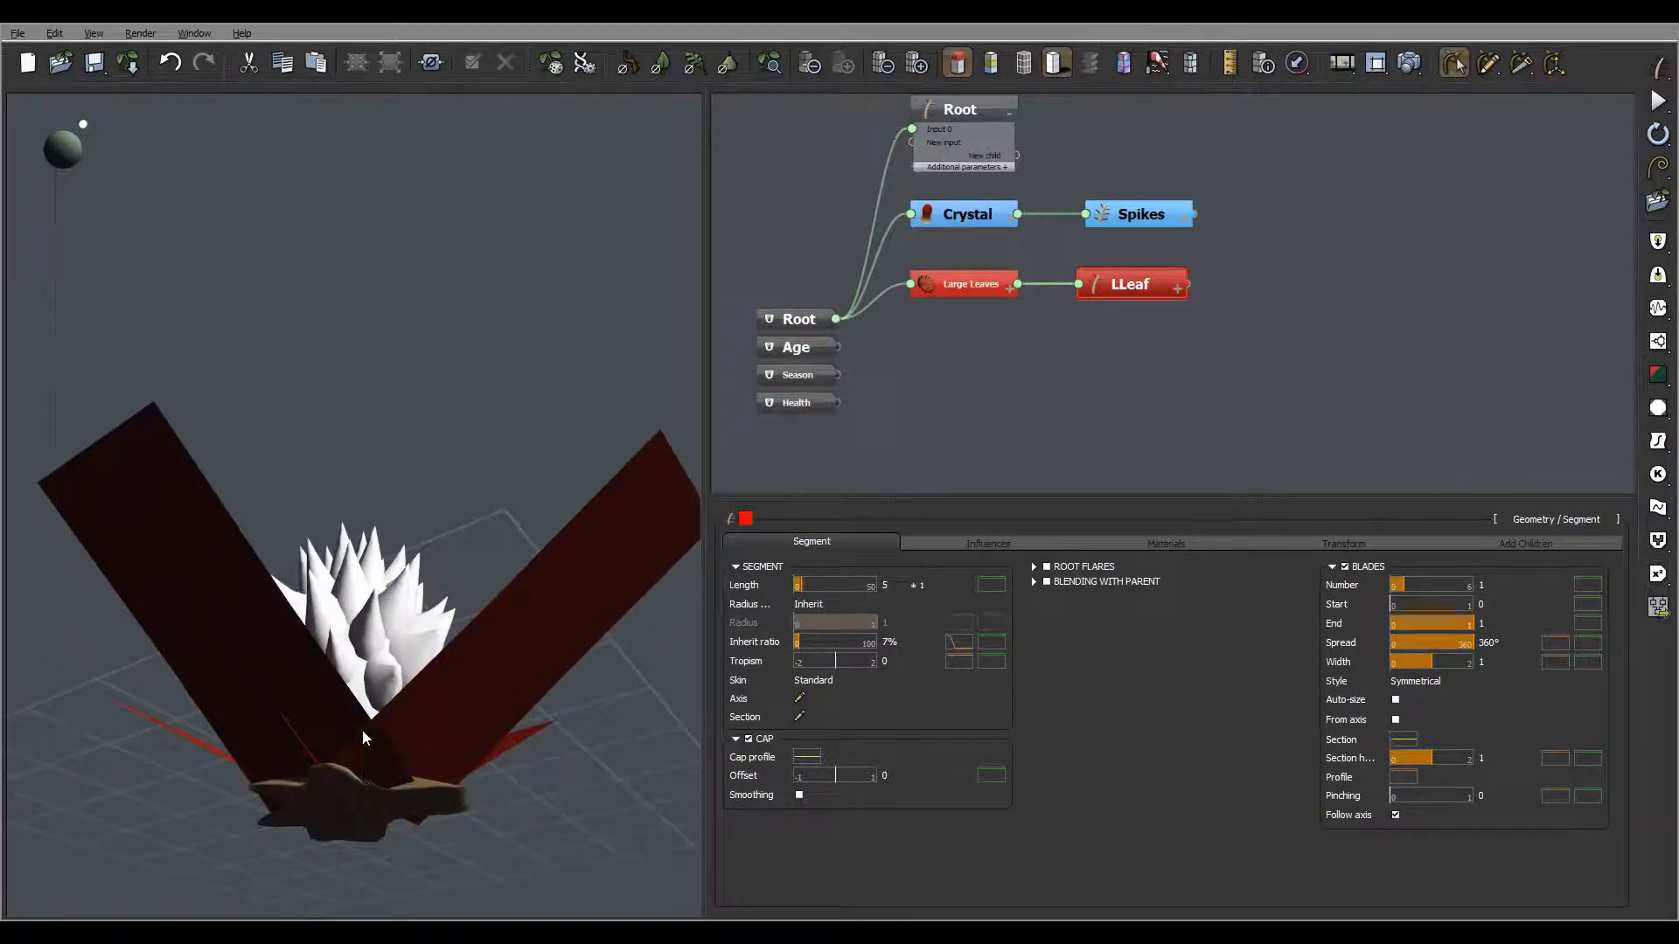
left_click_drag(362, 731, 349, 853)
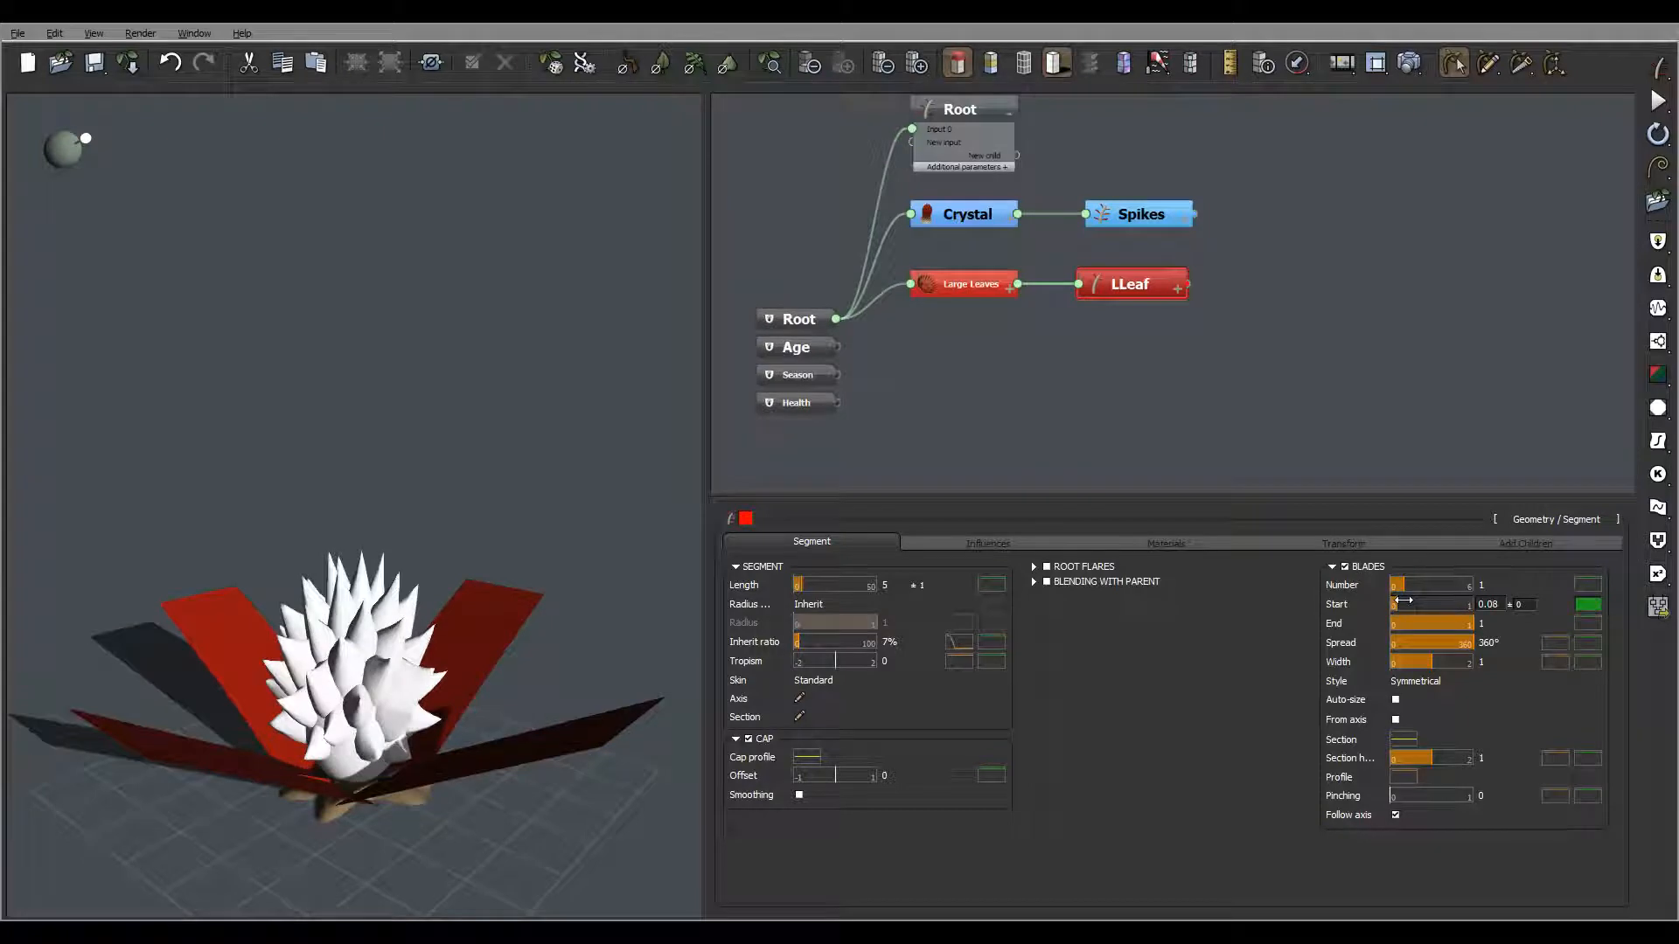
left_click_drag(501, 677, 397, 827)
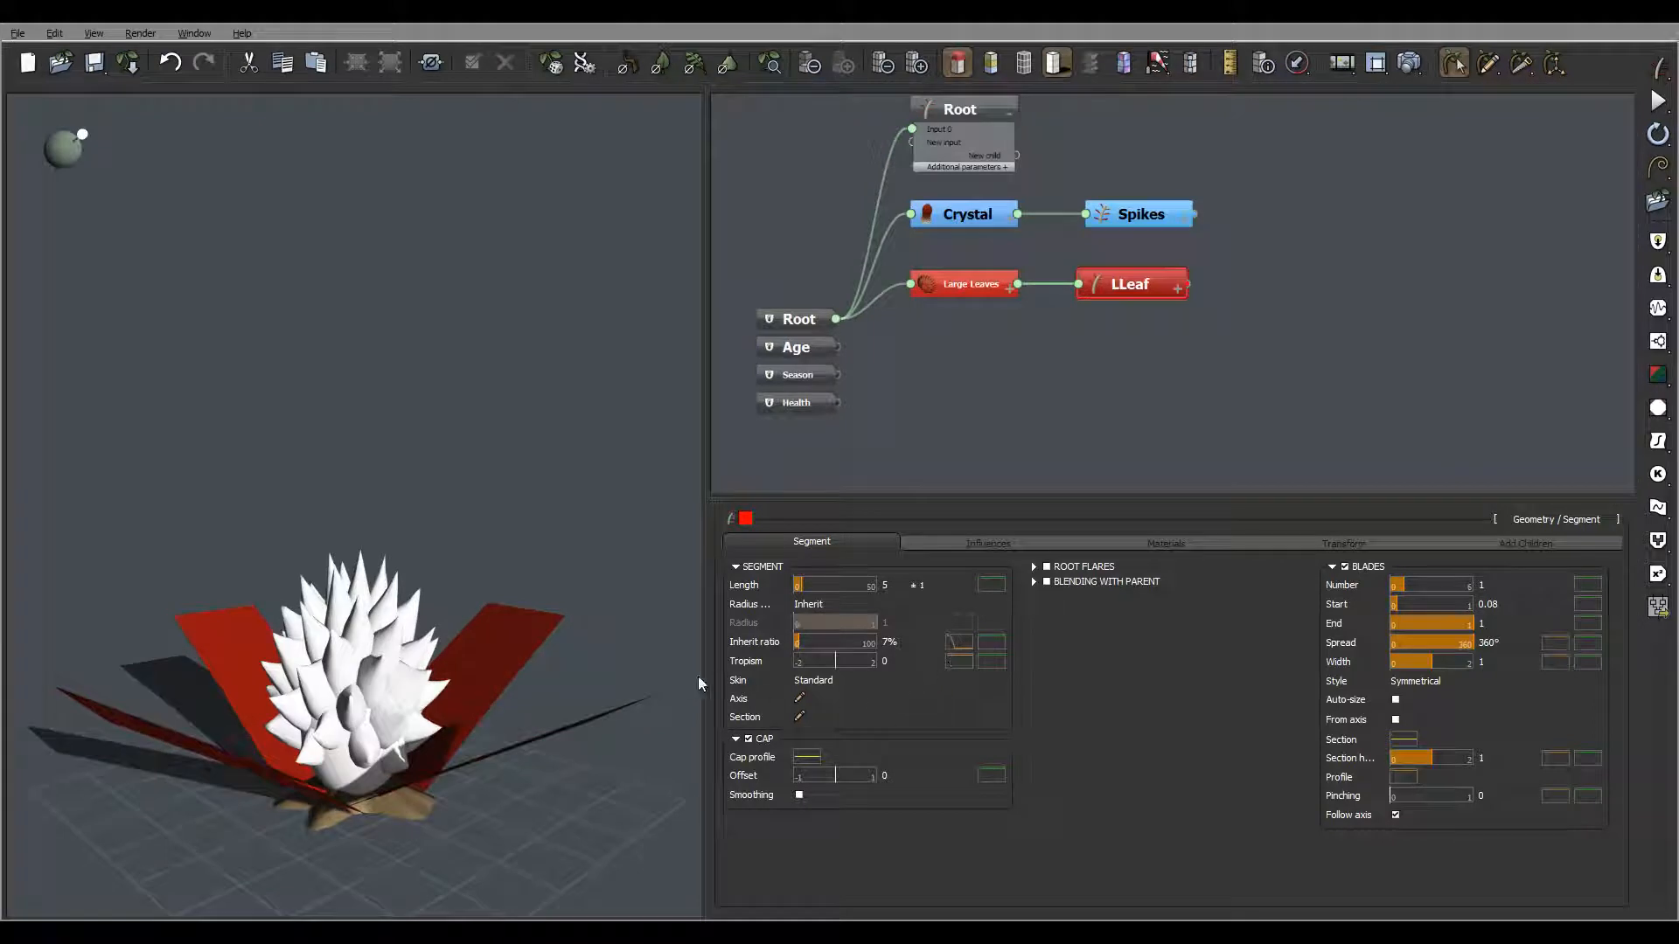
- Set the LLeaf segment's tropism to 5 with a variation of 1
left_click_drag(560, 651, 357, 775)
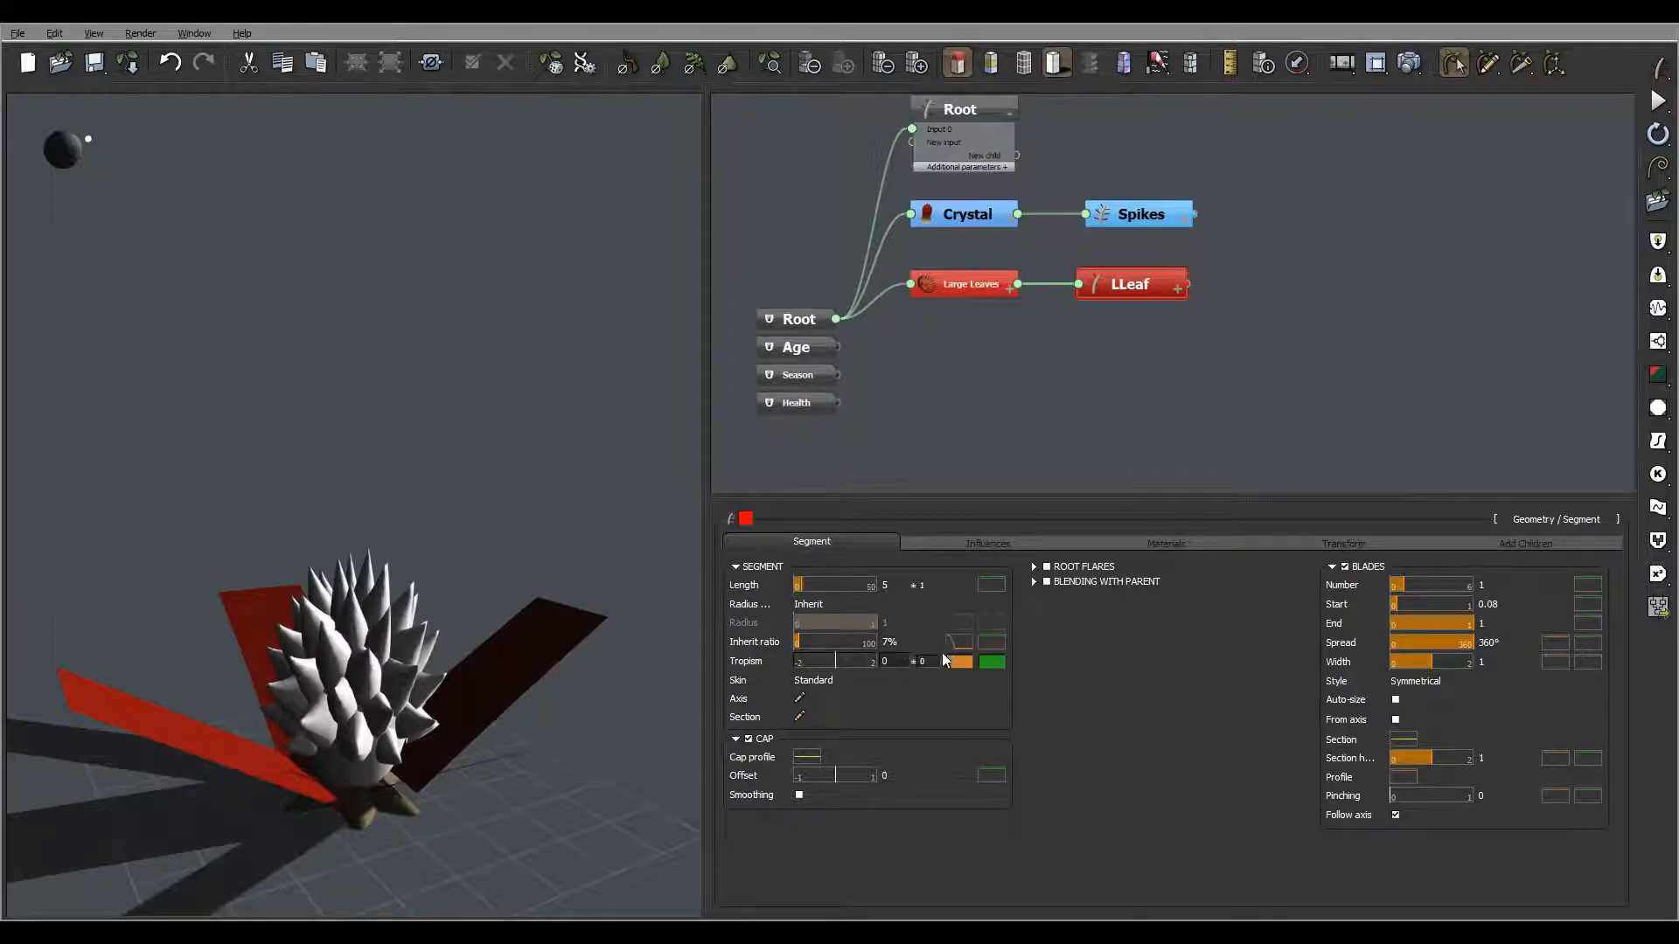
left_click(903, 664)
type("5")
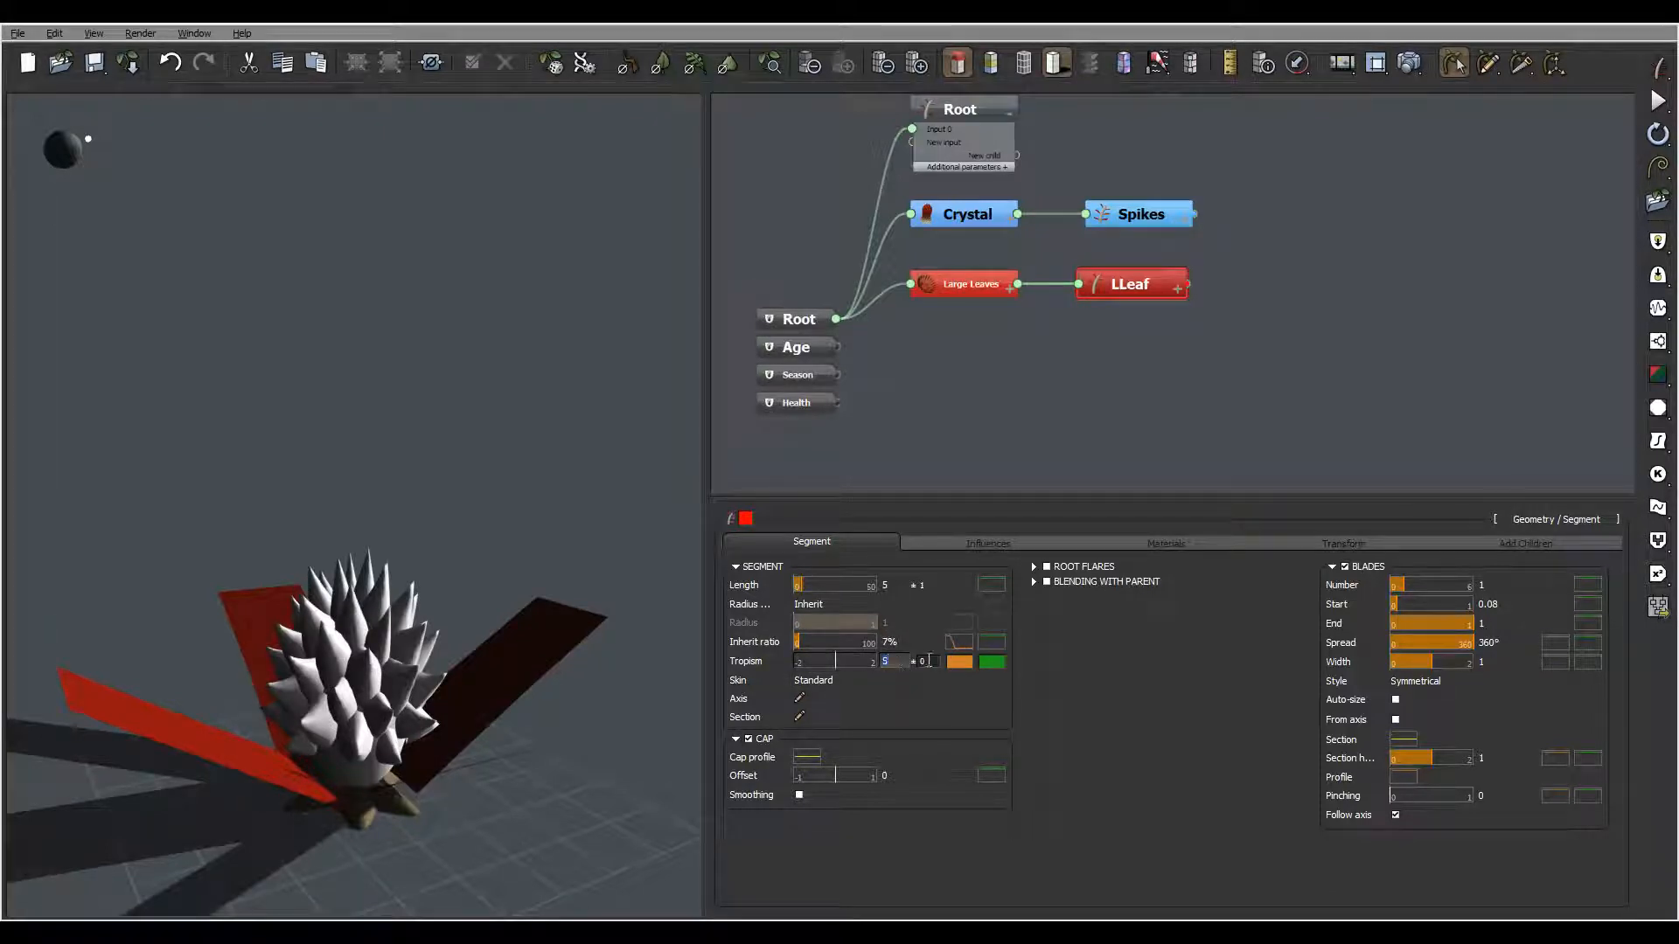
left_click(934, 662)
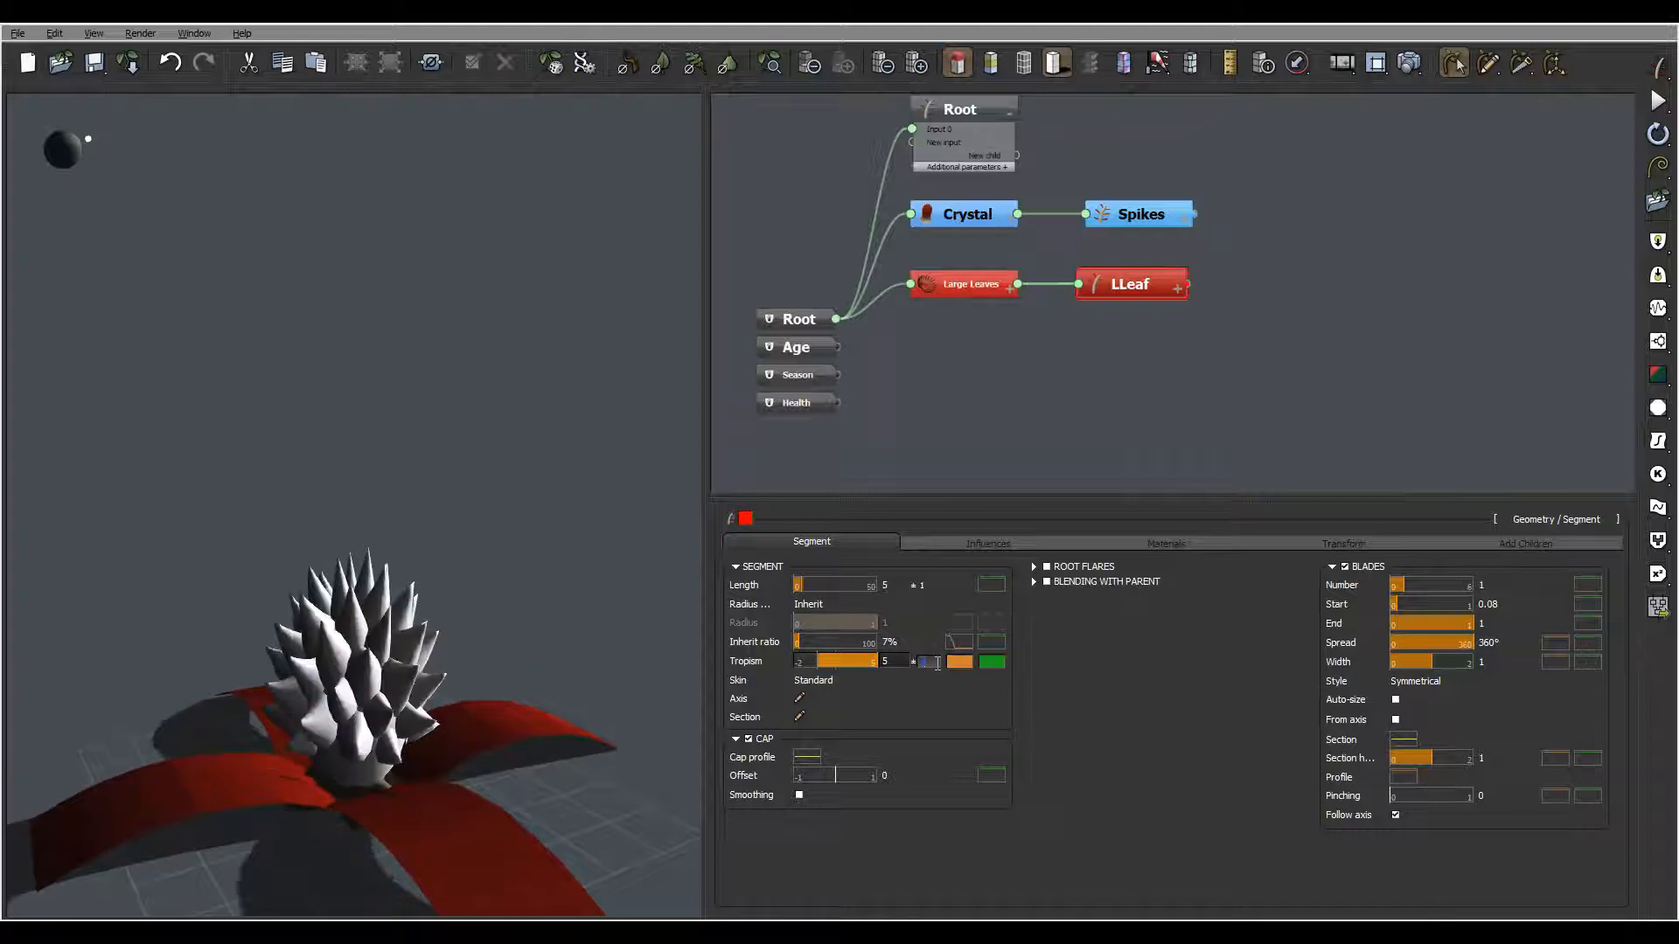
left_click_drag(138, 683, 599, 779)
left_click_drag(418, 722, 341, 743)
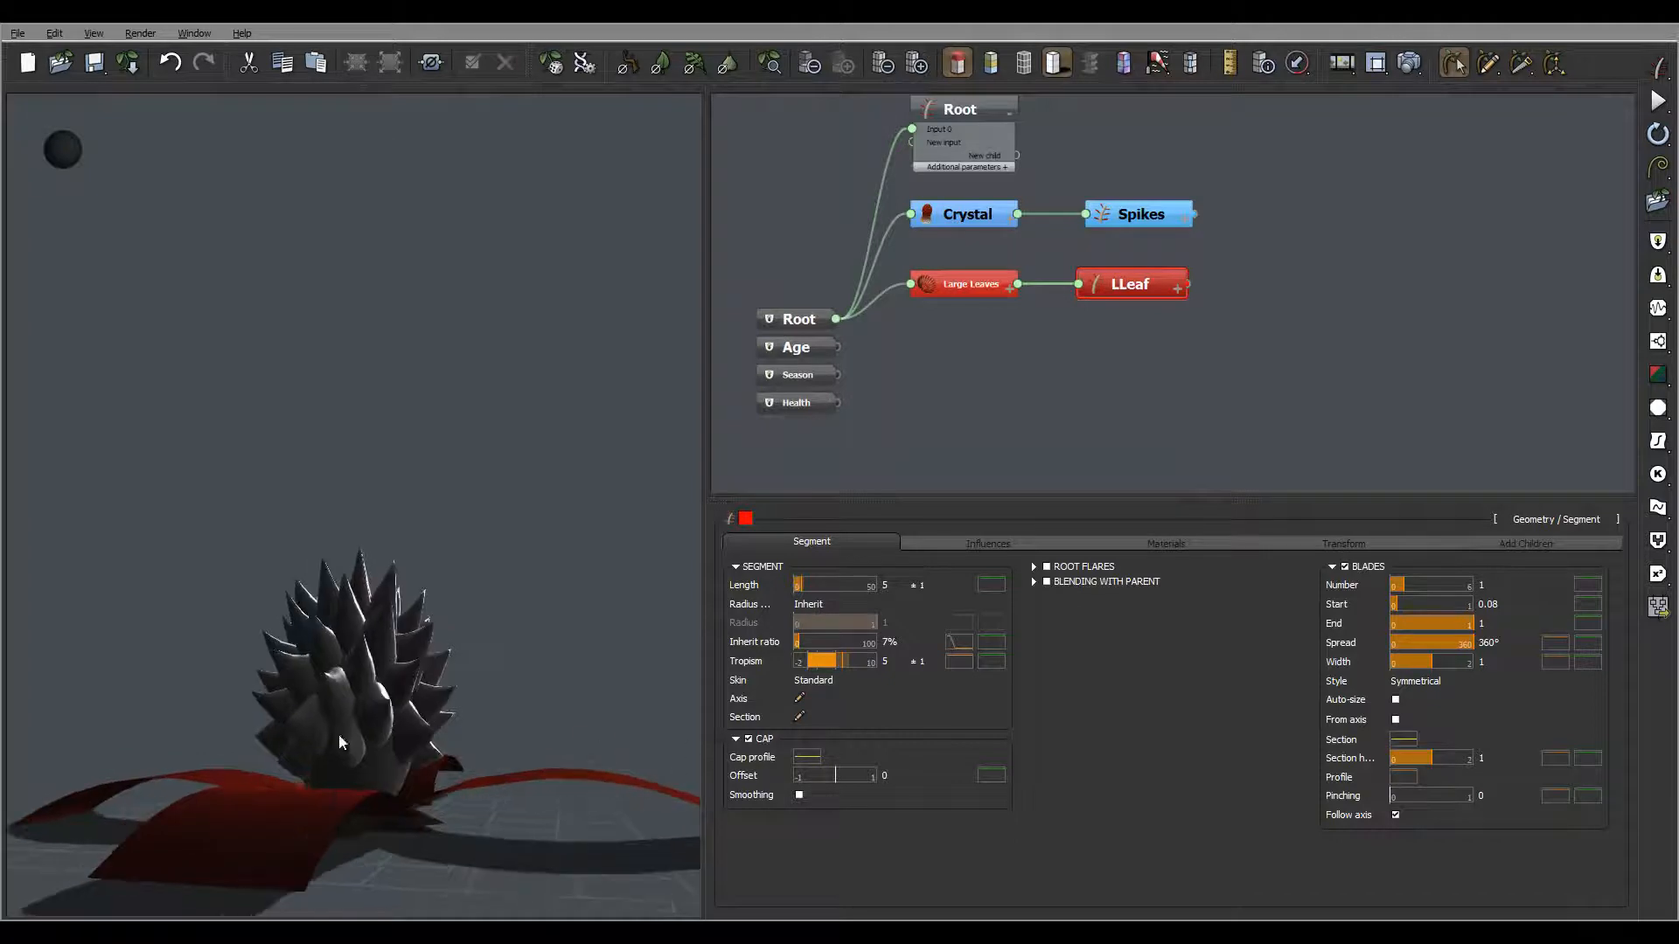
left_click_drag(568, 648, 642, 683)
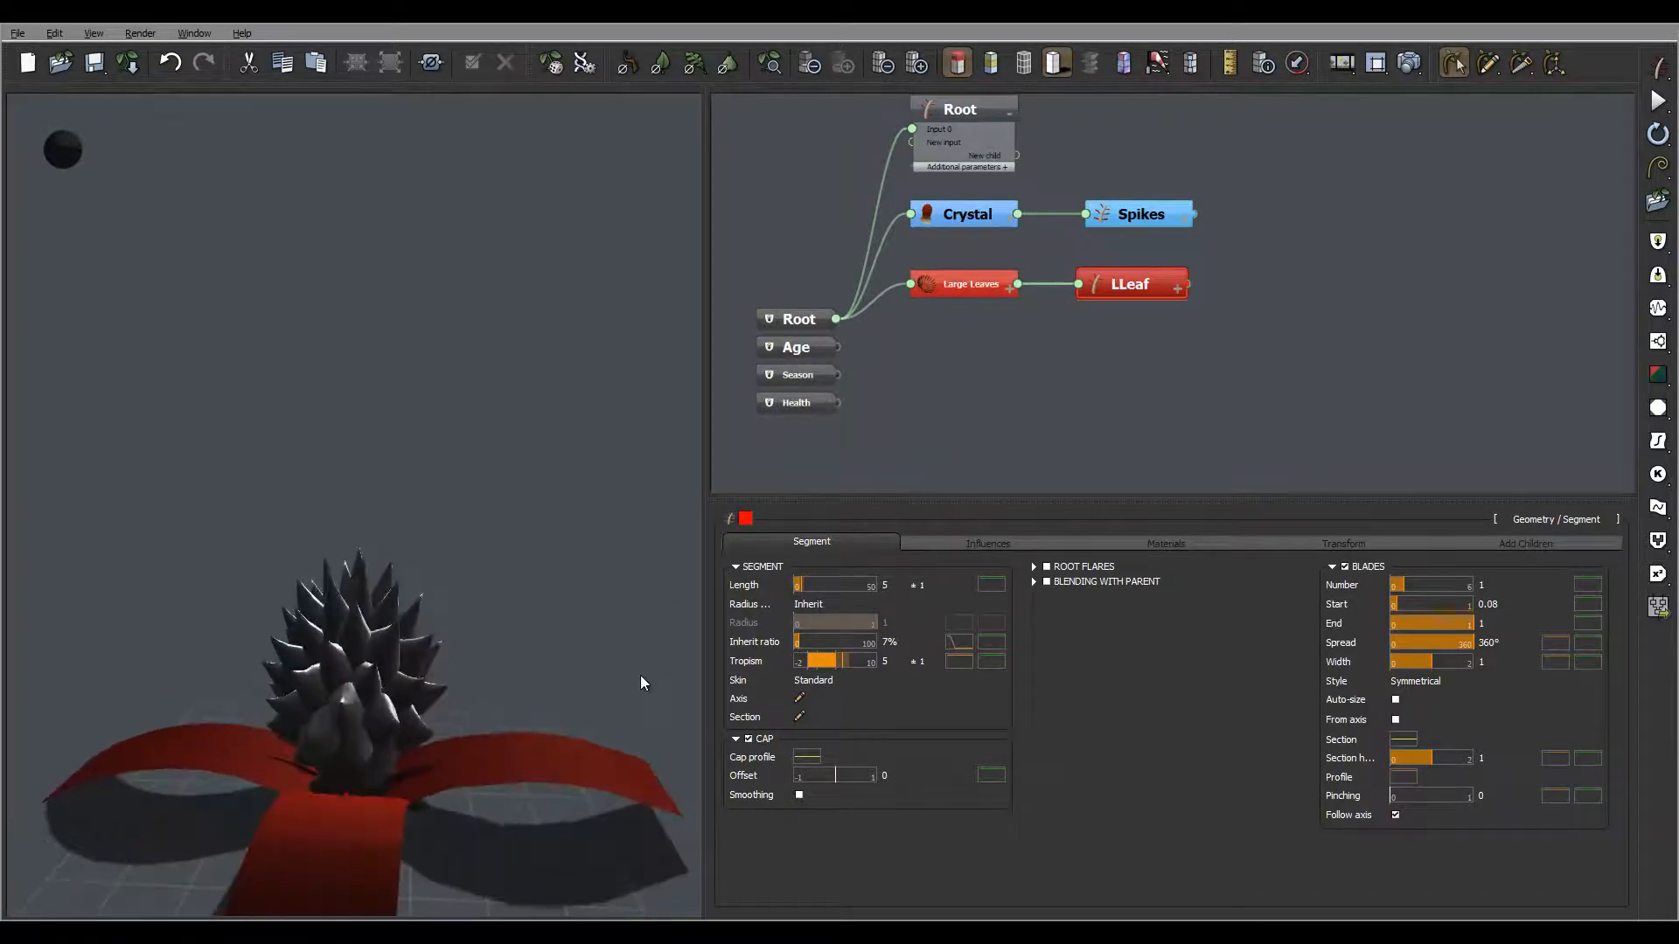
- In the tropism's profile, add keypoints at about X 0.25 and X 0.75 on the Y 1 line
left_click(958, 662)
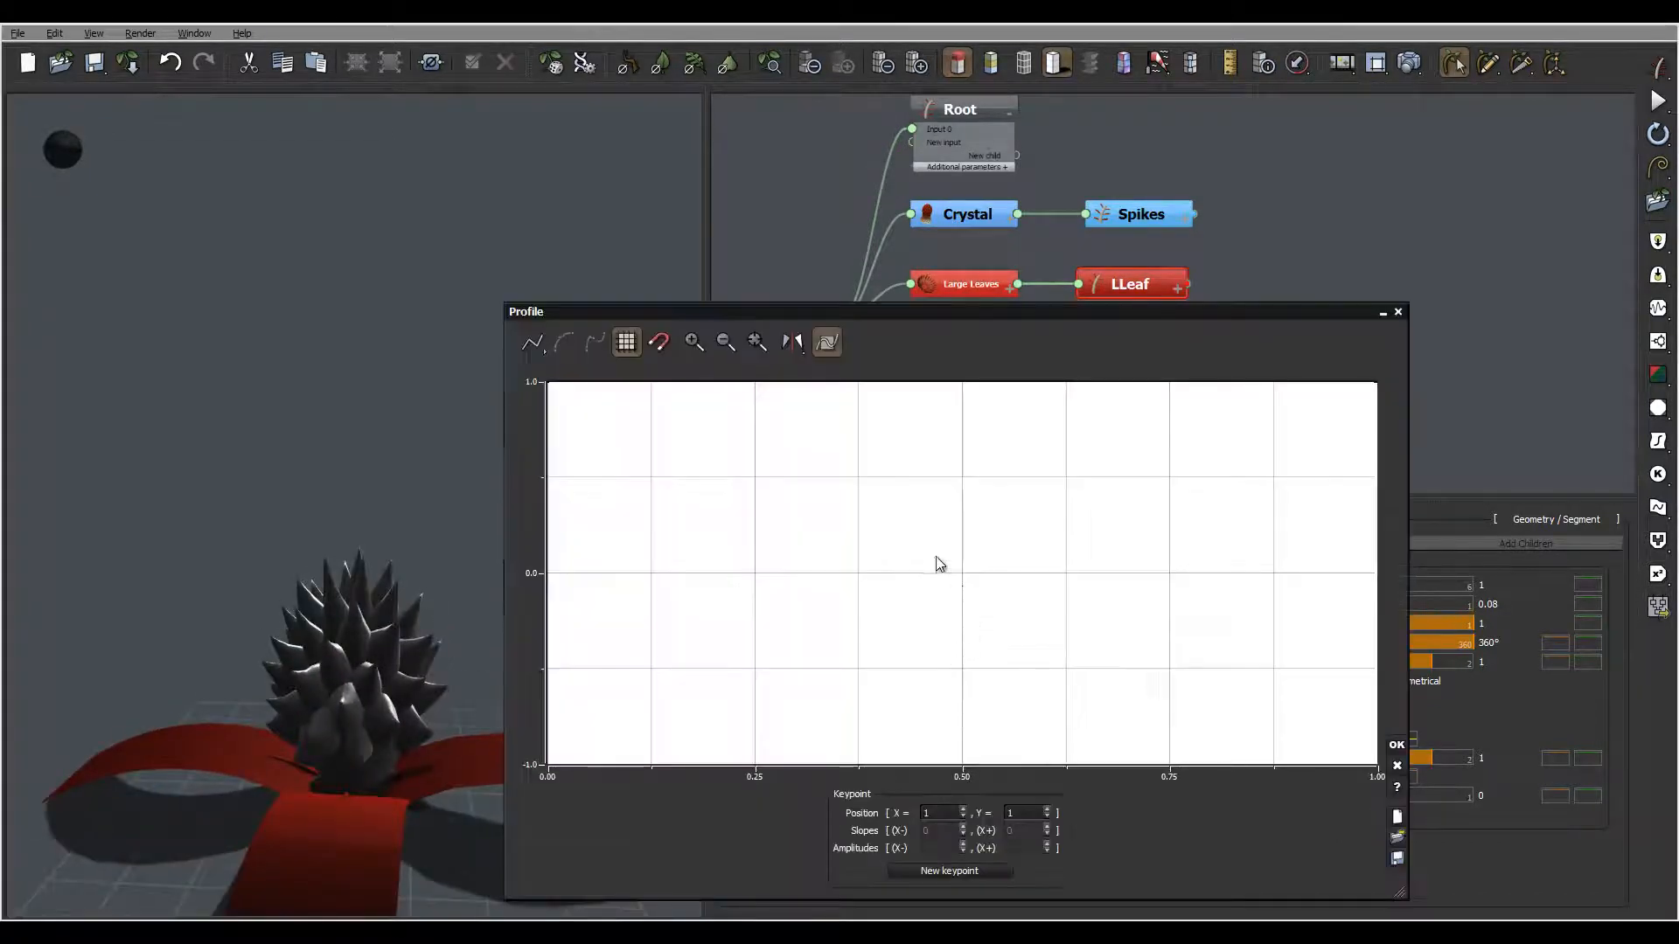
mouse_move(976, 585)
left_mouse_down()
mouse_move(1108, 671)
mouse_move(977, 560)
left_mouse_up()
left_click_drag(864, 587, 886, 656)
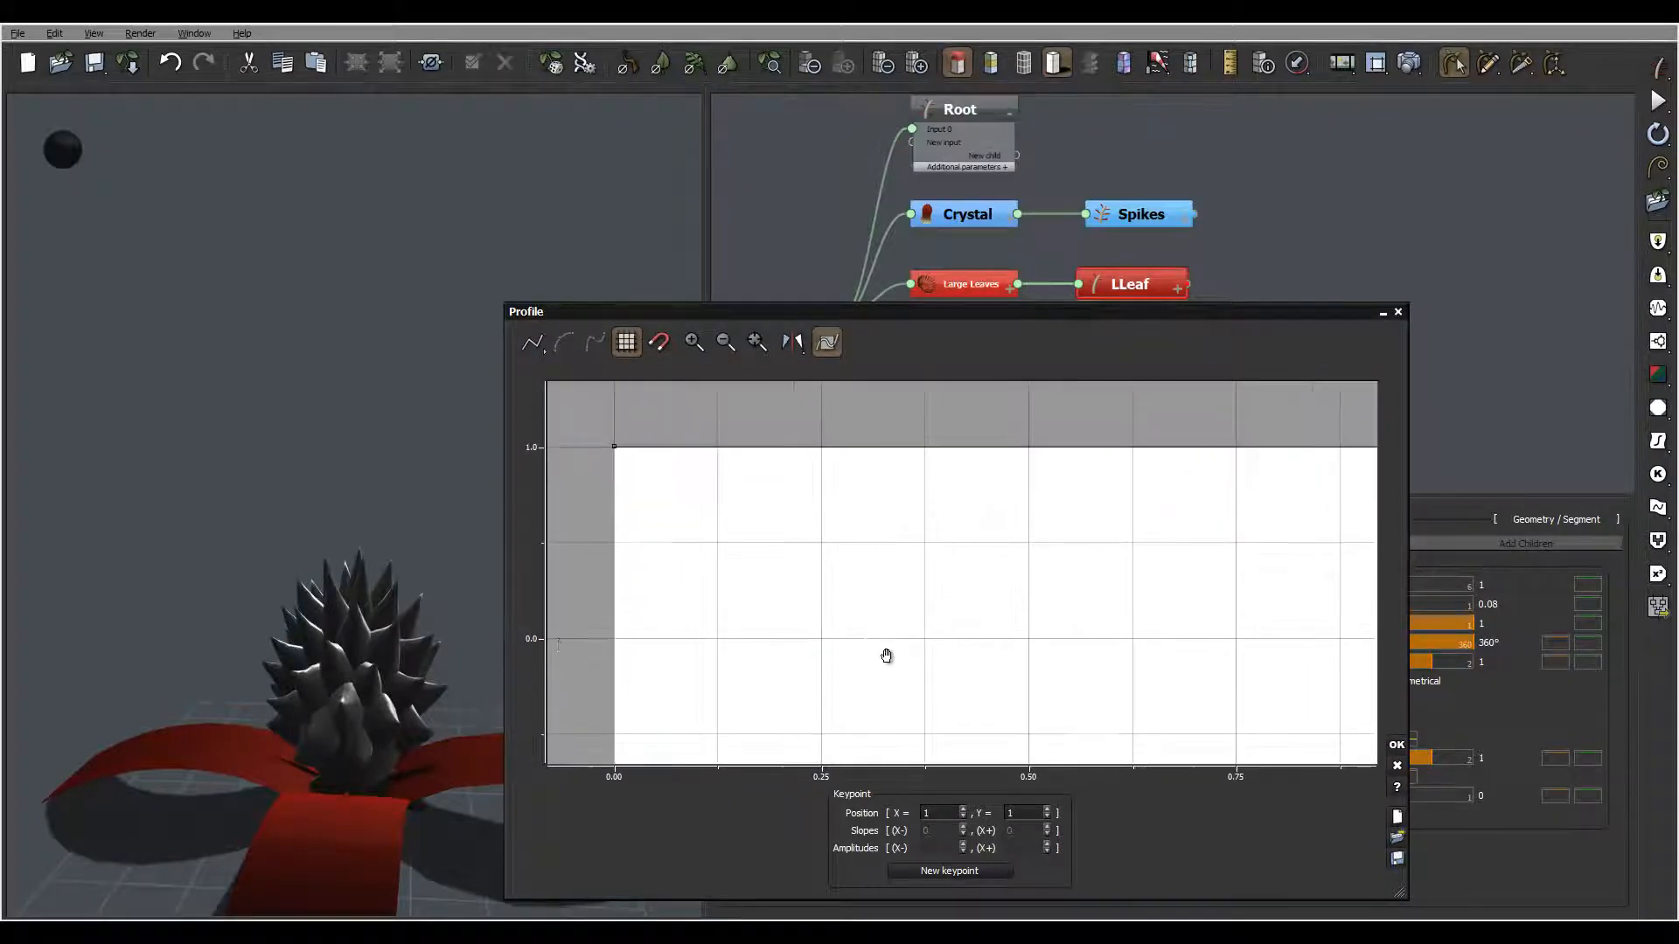
left_click_drag(991, 673, 954, 583)
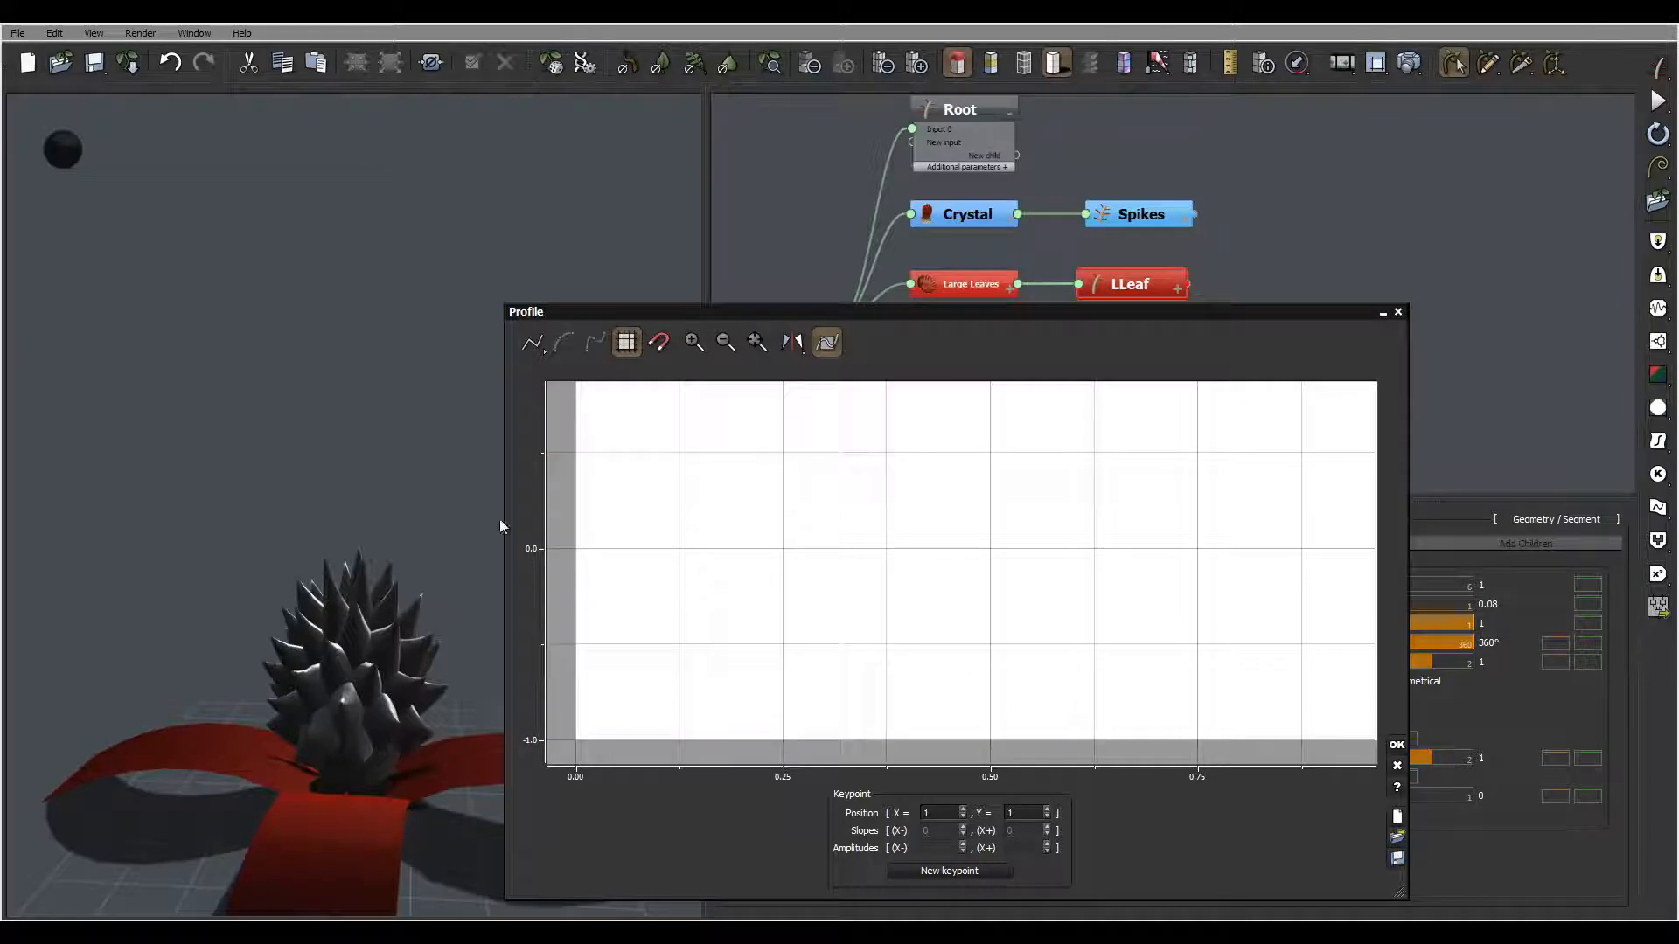
left_click_drag(809, 492, 813, 611)
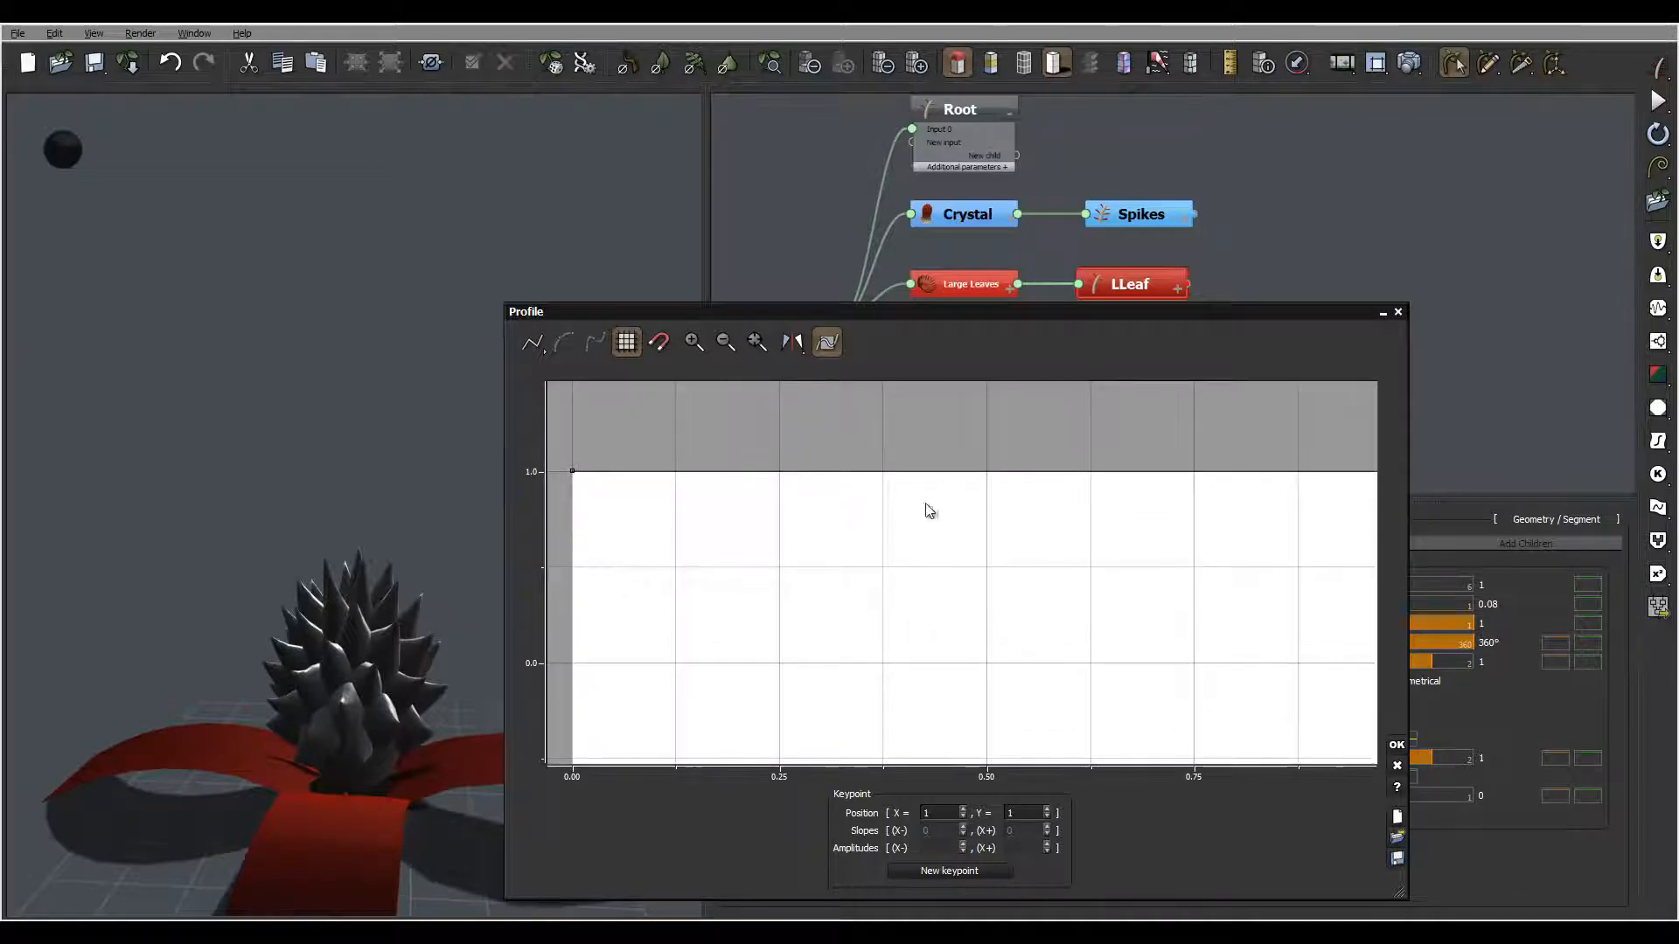
left_click(781, 473)
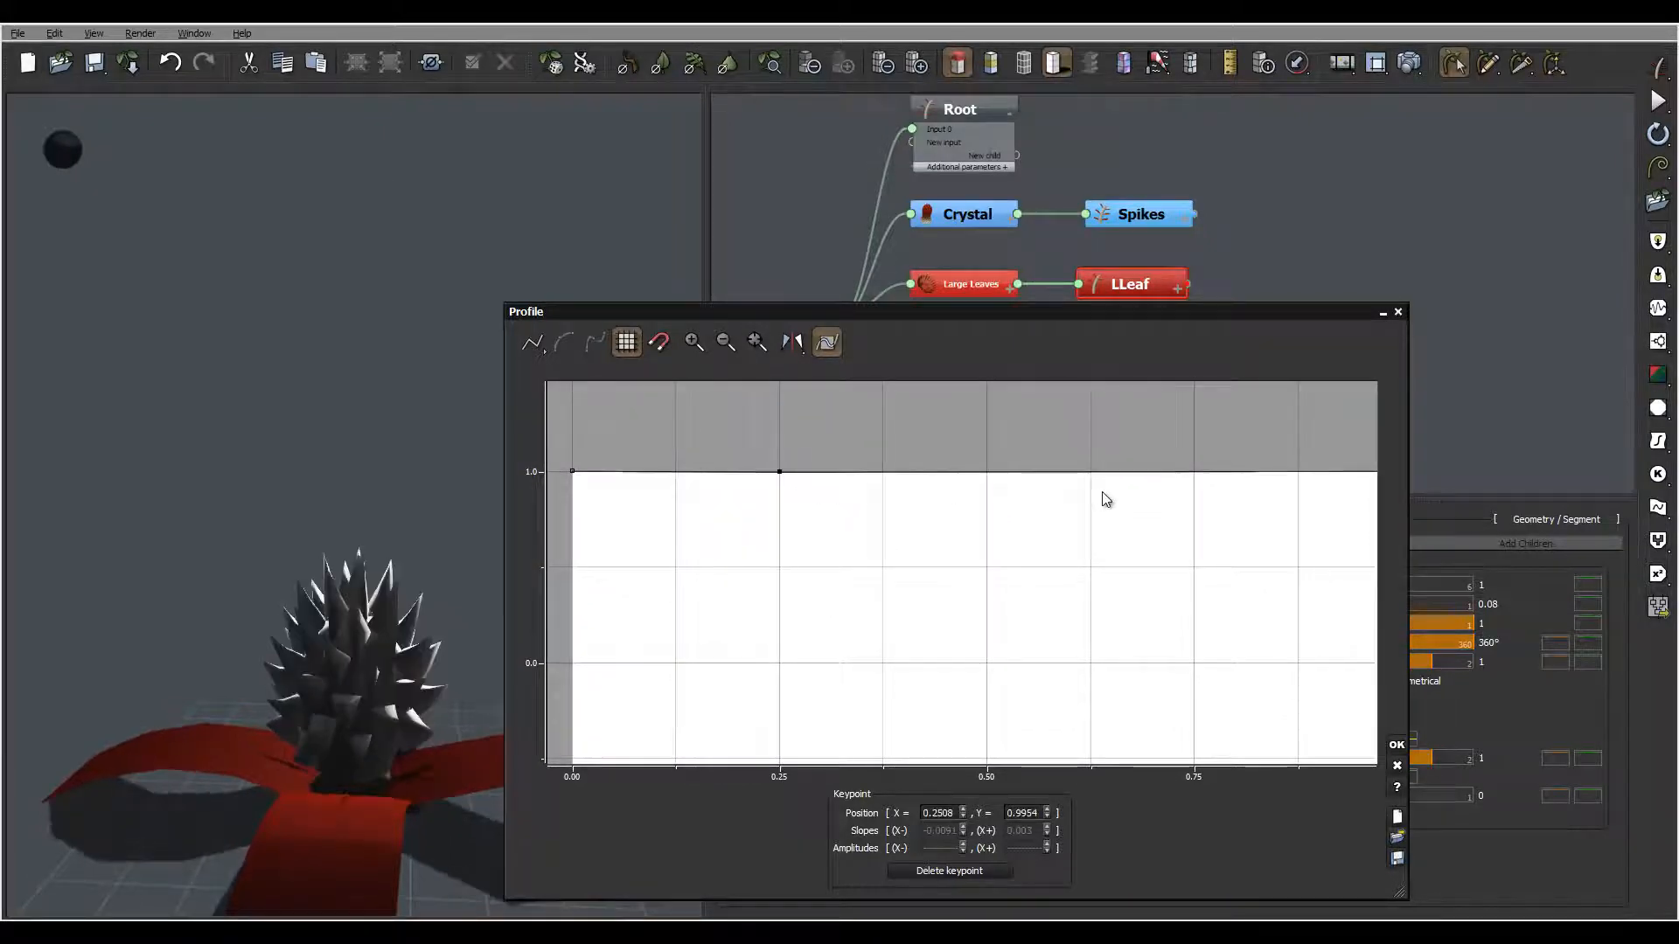
left_click_drag(1289, 529, 1111, 514)
left_click(1009, 456)
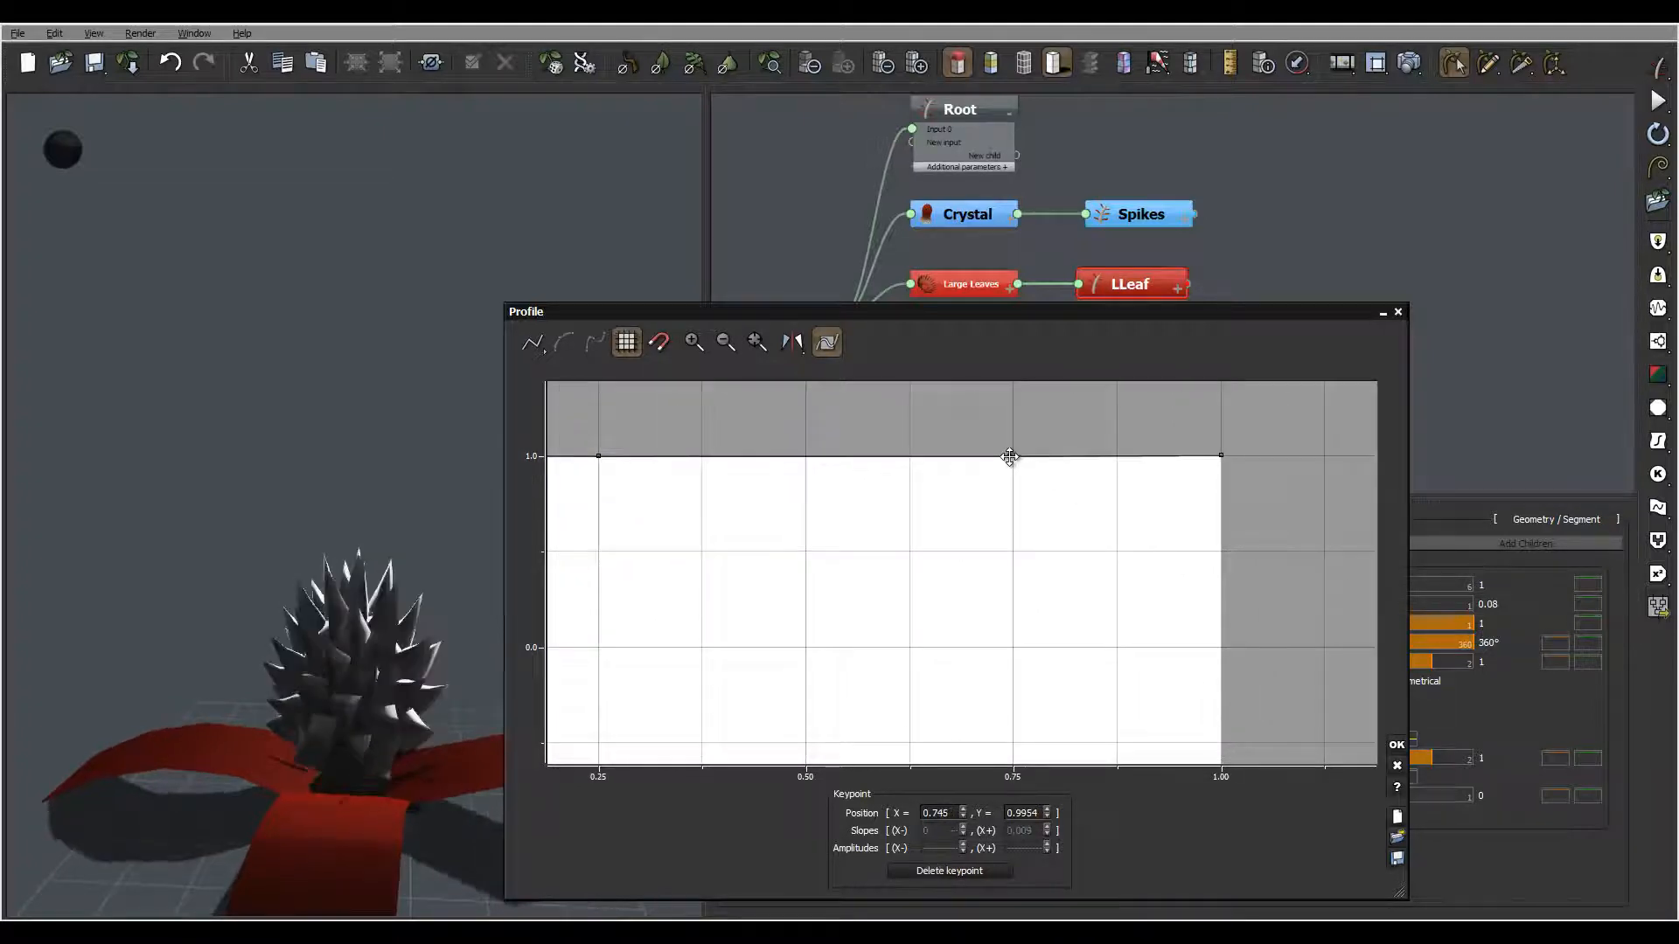
- Lower the tropism profile's keypoint at X 0.75 and its end keypoint at X 1 to Y -1, and apply the profile
left_click_drag(1002, 512, 993, 735)
left_click_drag(1102, 674, 1101, 438)
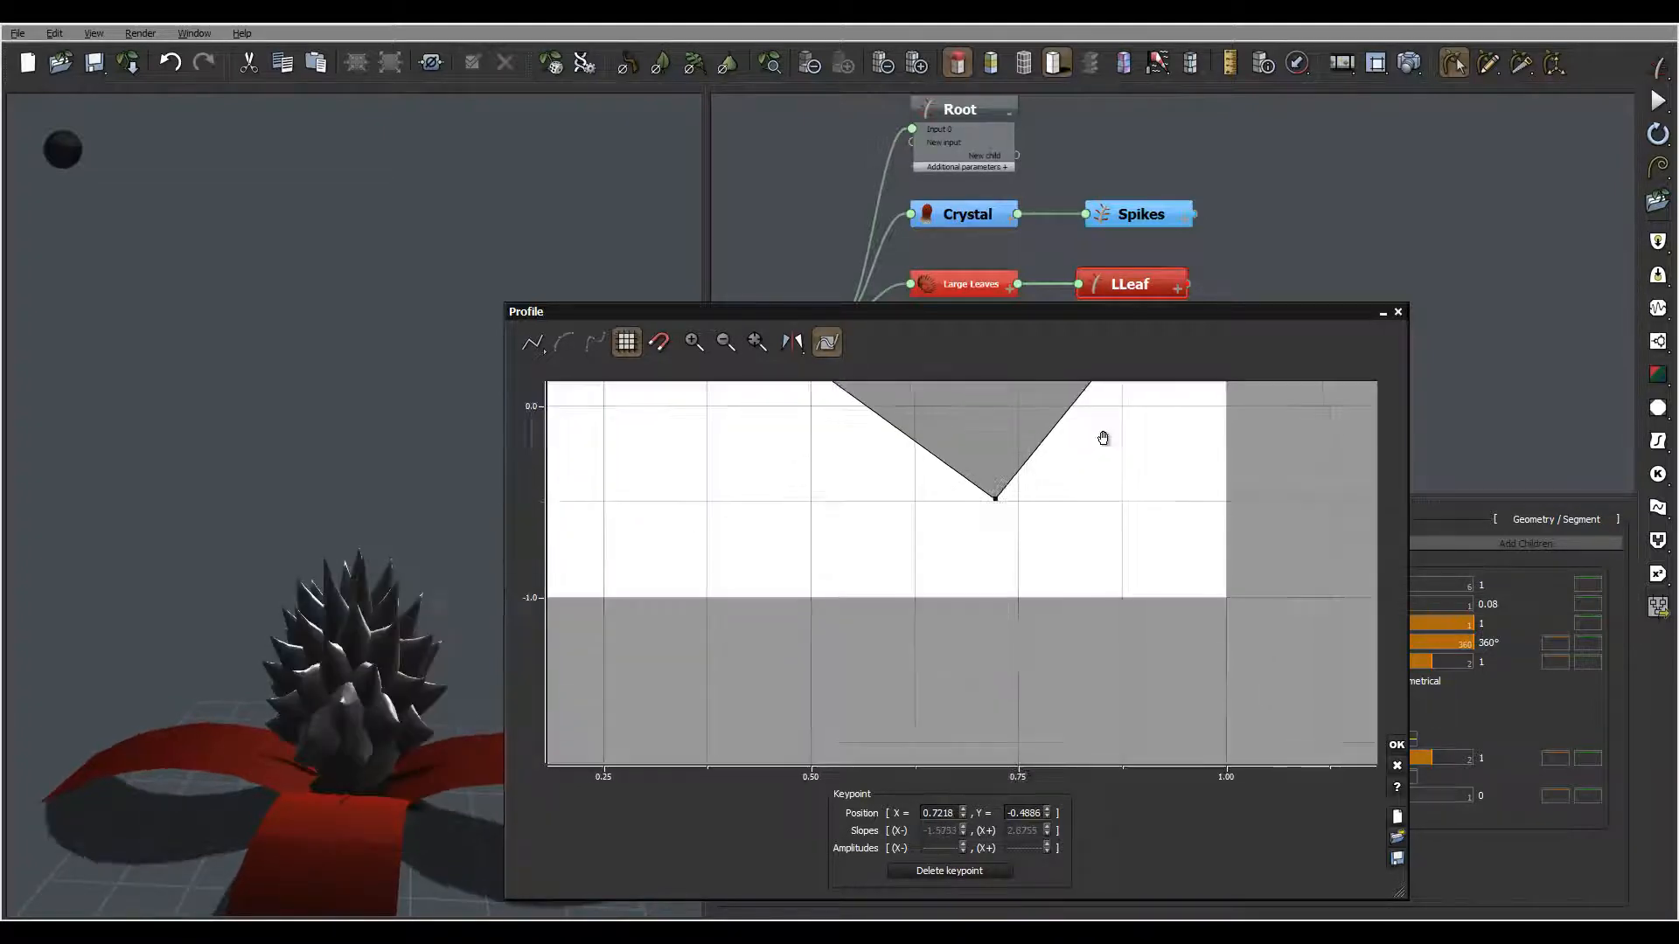
left_click_drag(1001, 497, 1019, 593)
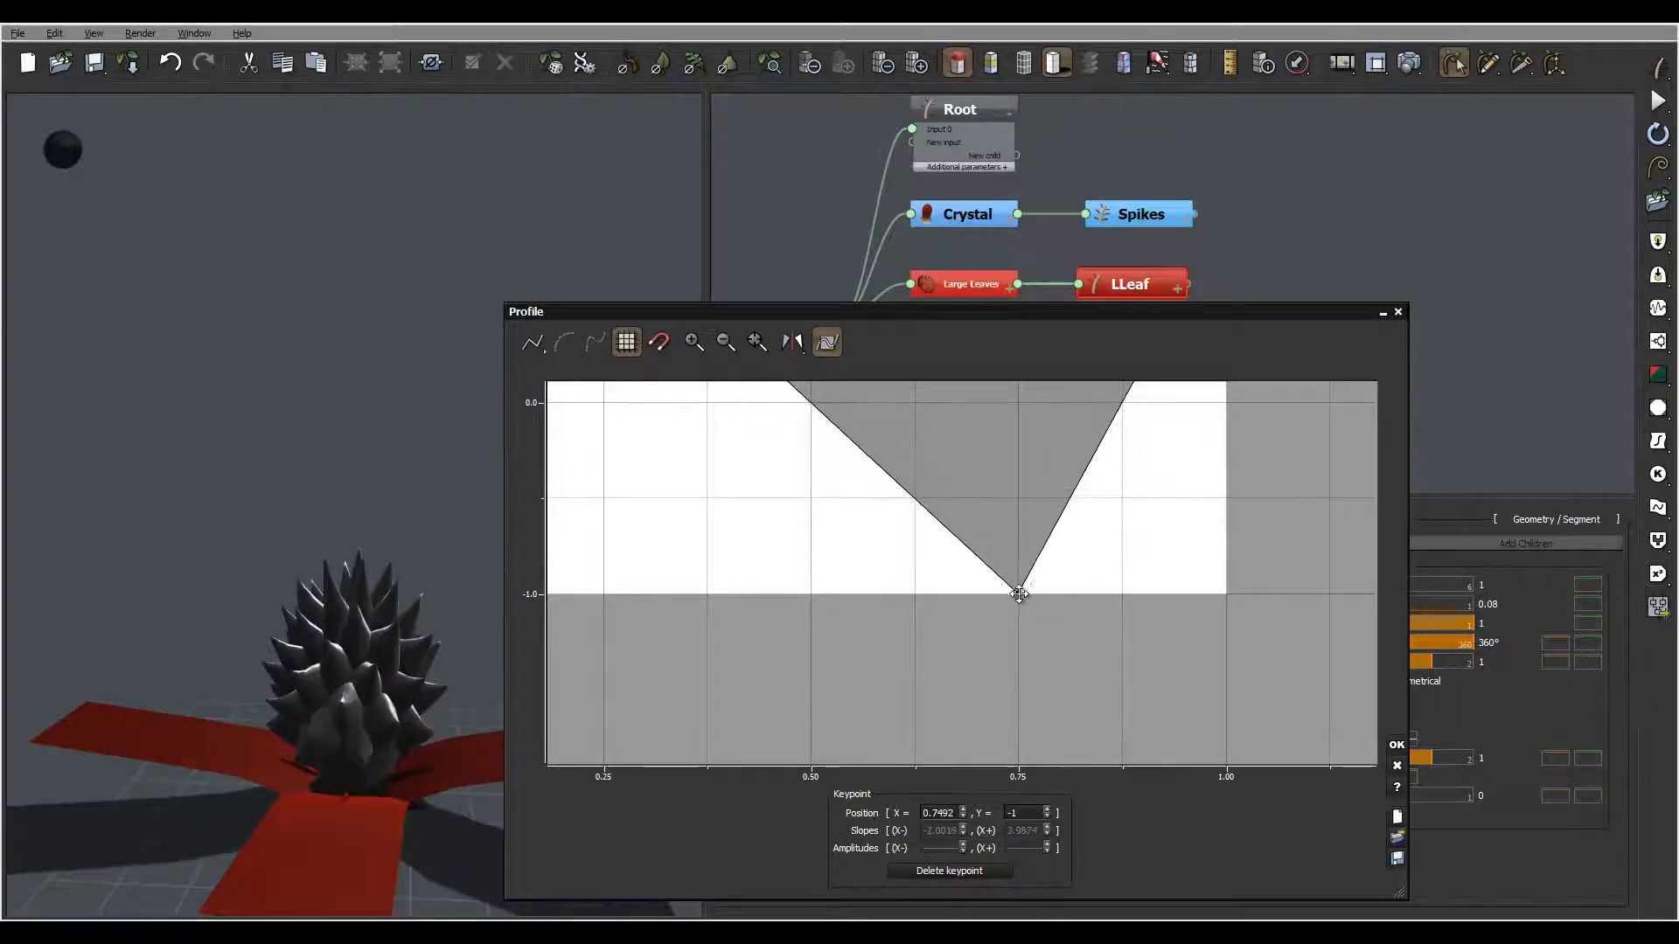
left_click_drag(1143, 468, 1079, 726)
left_click_drag(1169, 451, 1171, 593)
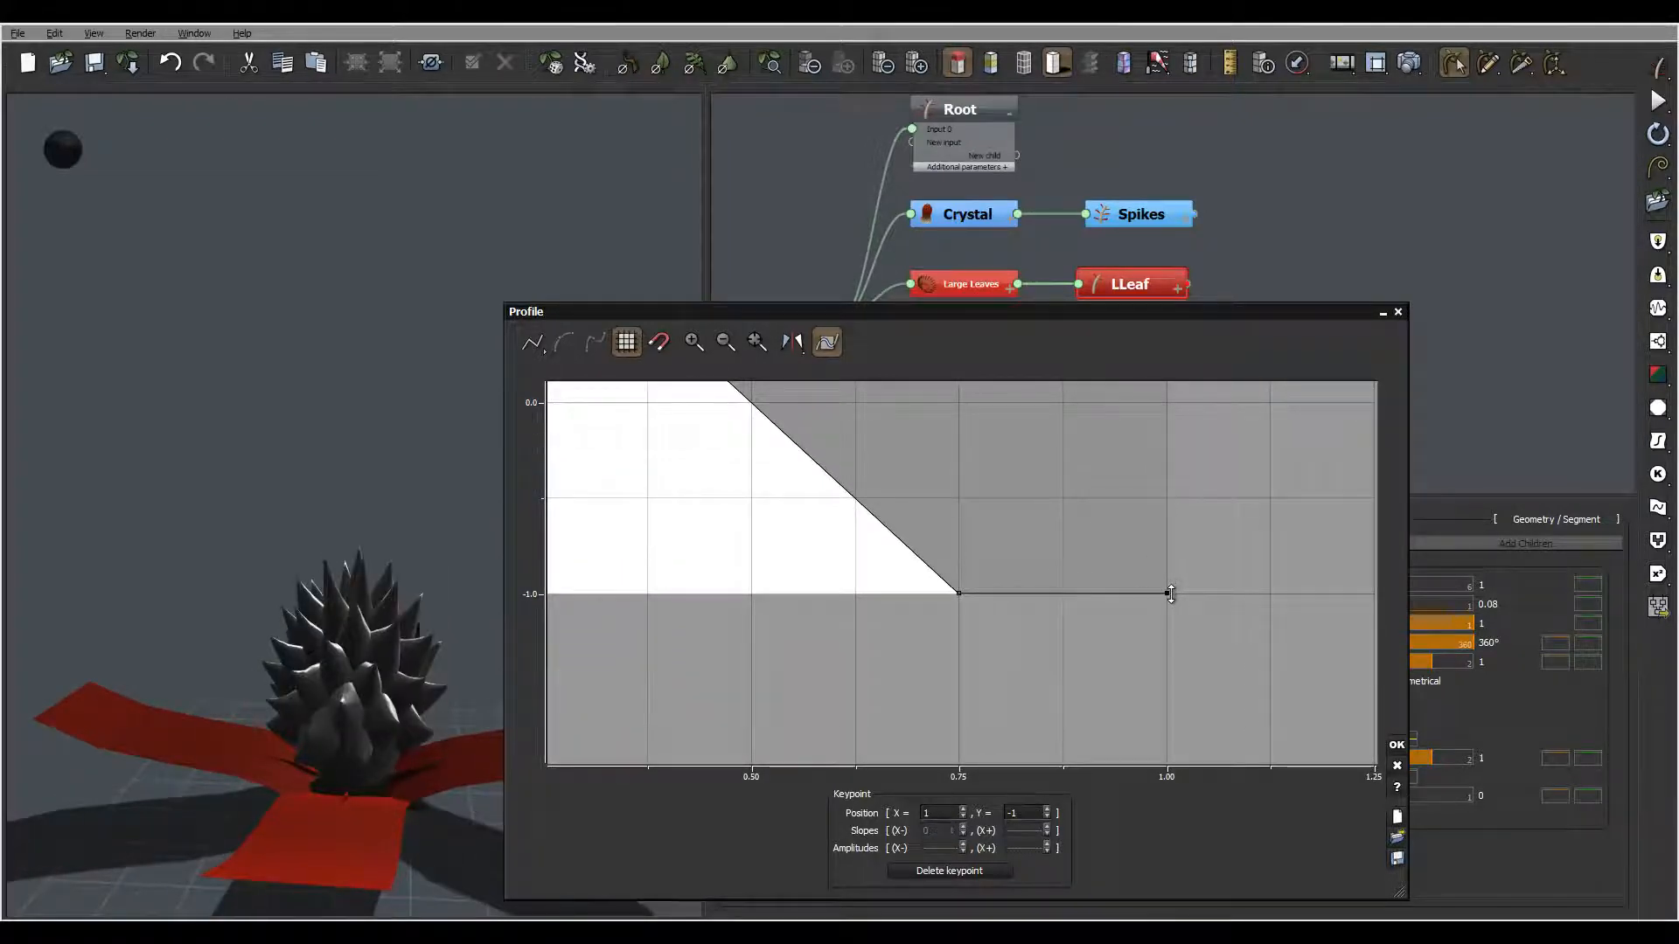
left_click_drag(790, 441, 1176, 693)
left_click_drag(997, 543, 903, 424)
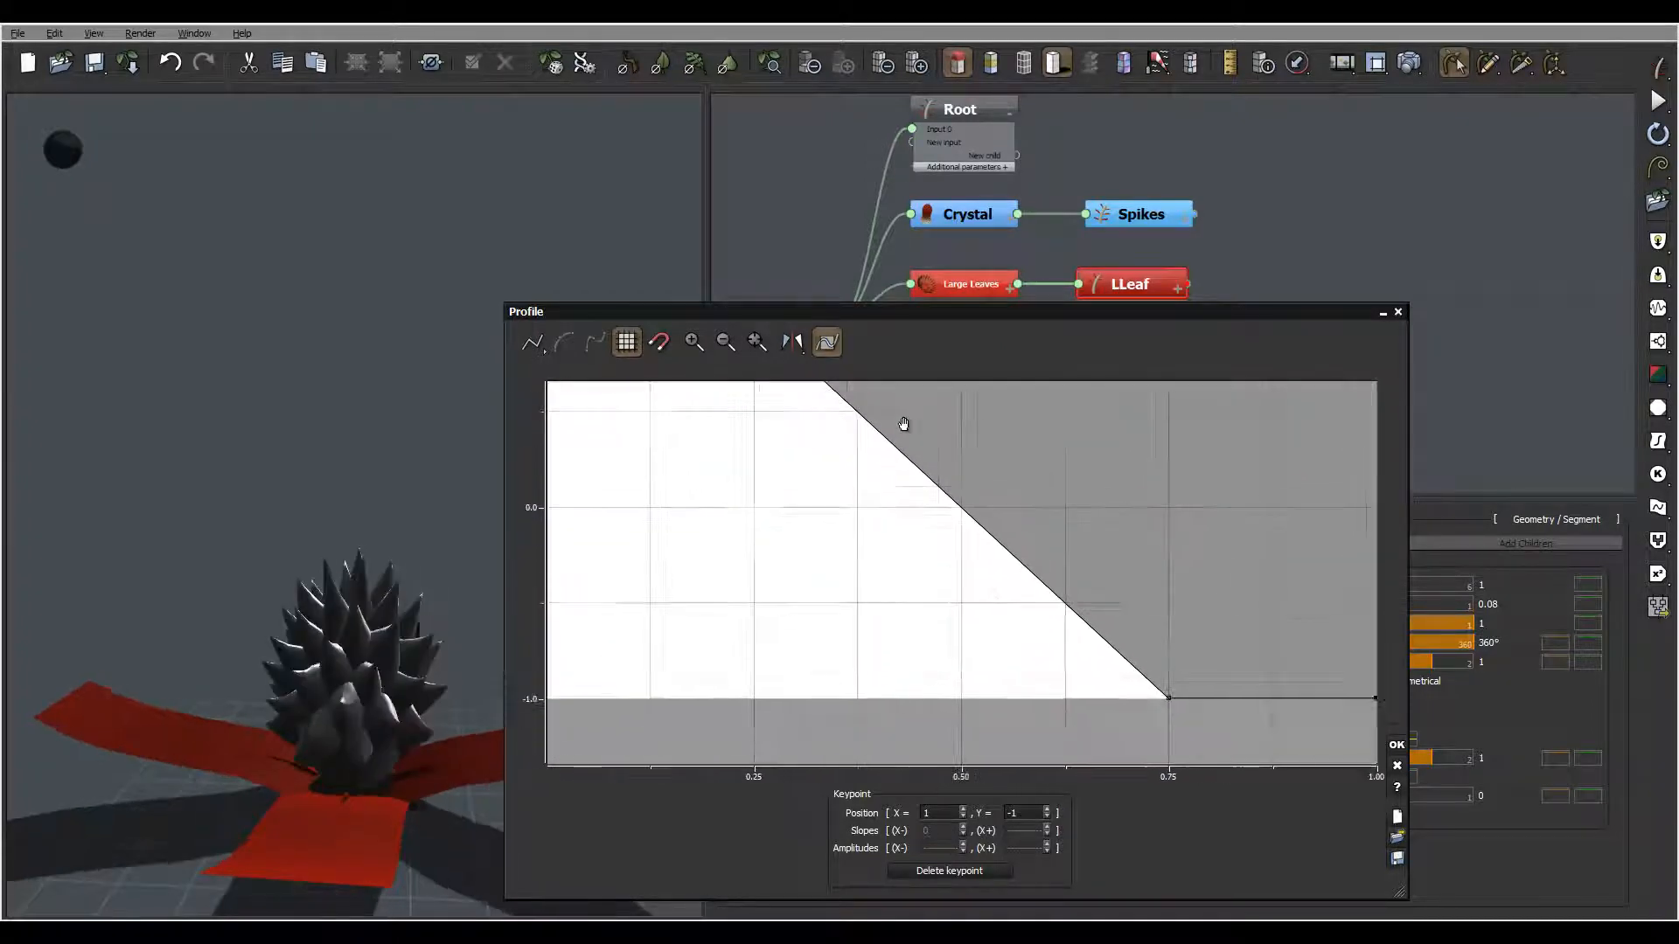
left_click(1396, 745)
- Set the width of the LLeaf segment's blades to 1.6
right_click_drag(493, 656, 422, 766)
right_click_drag(657, 751, 375, 790)
right_click_drag(615, 786, 468, 776)
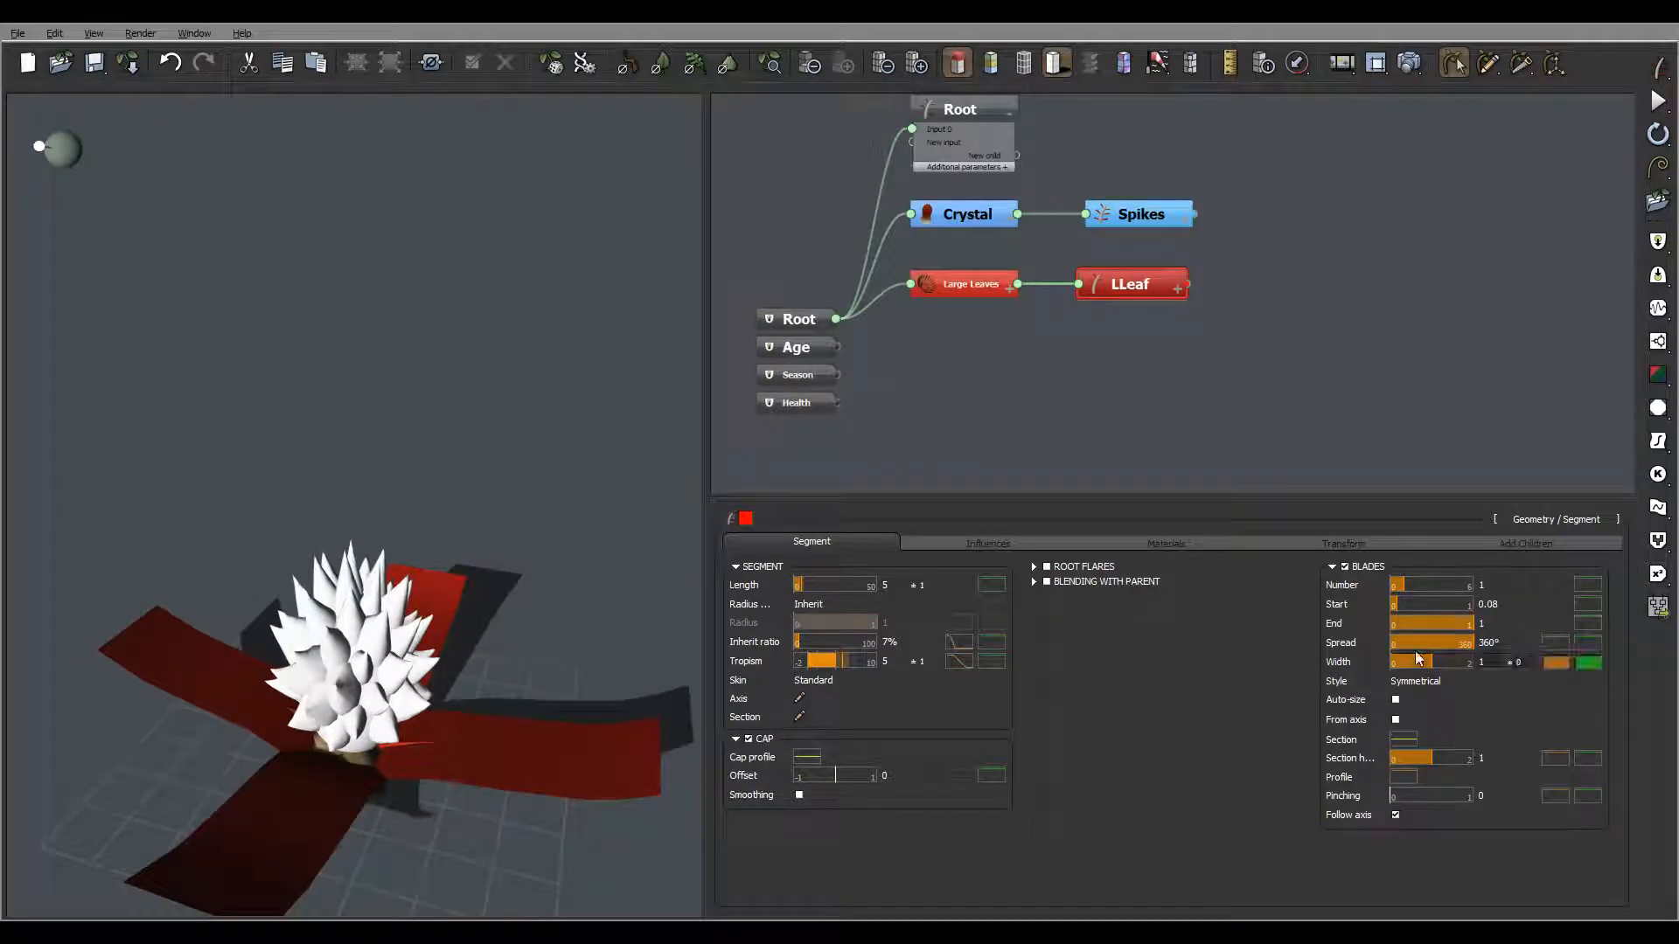
right_click_drag(208, 644, 333, 655)
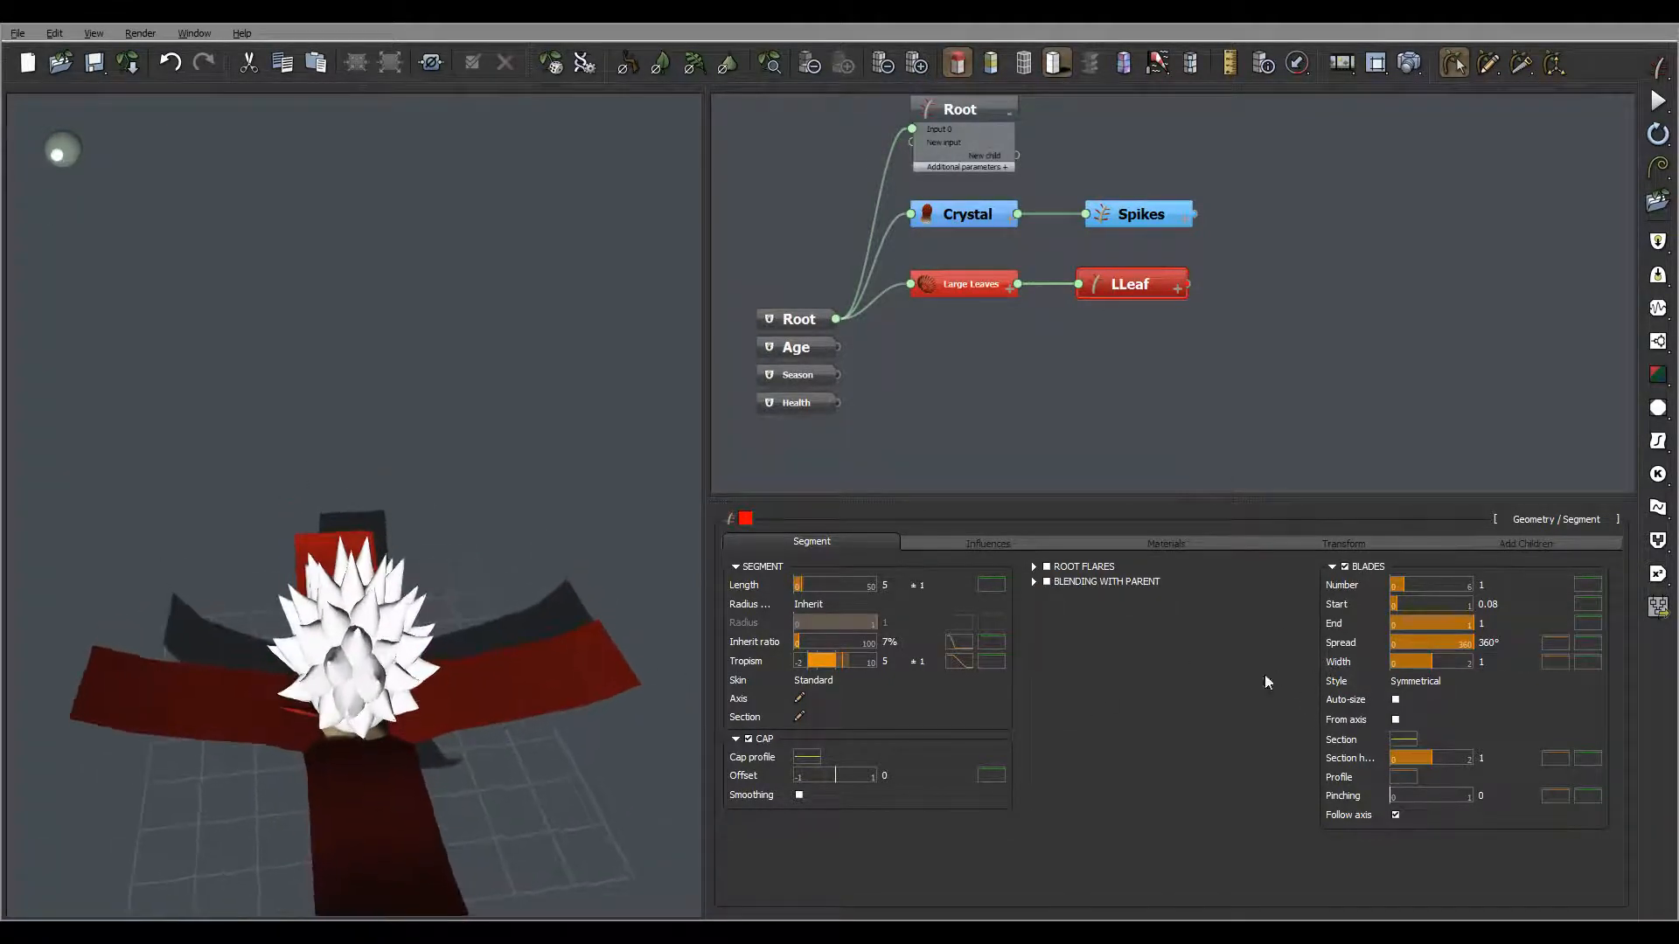
double_click(1487, 662)
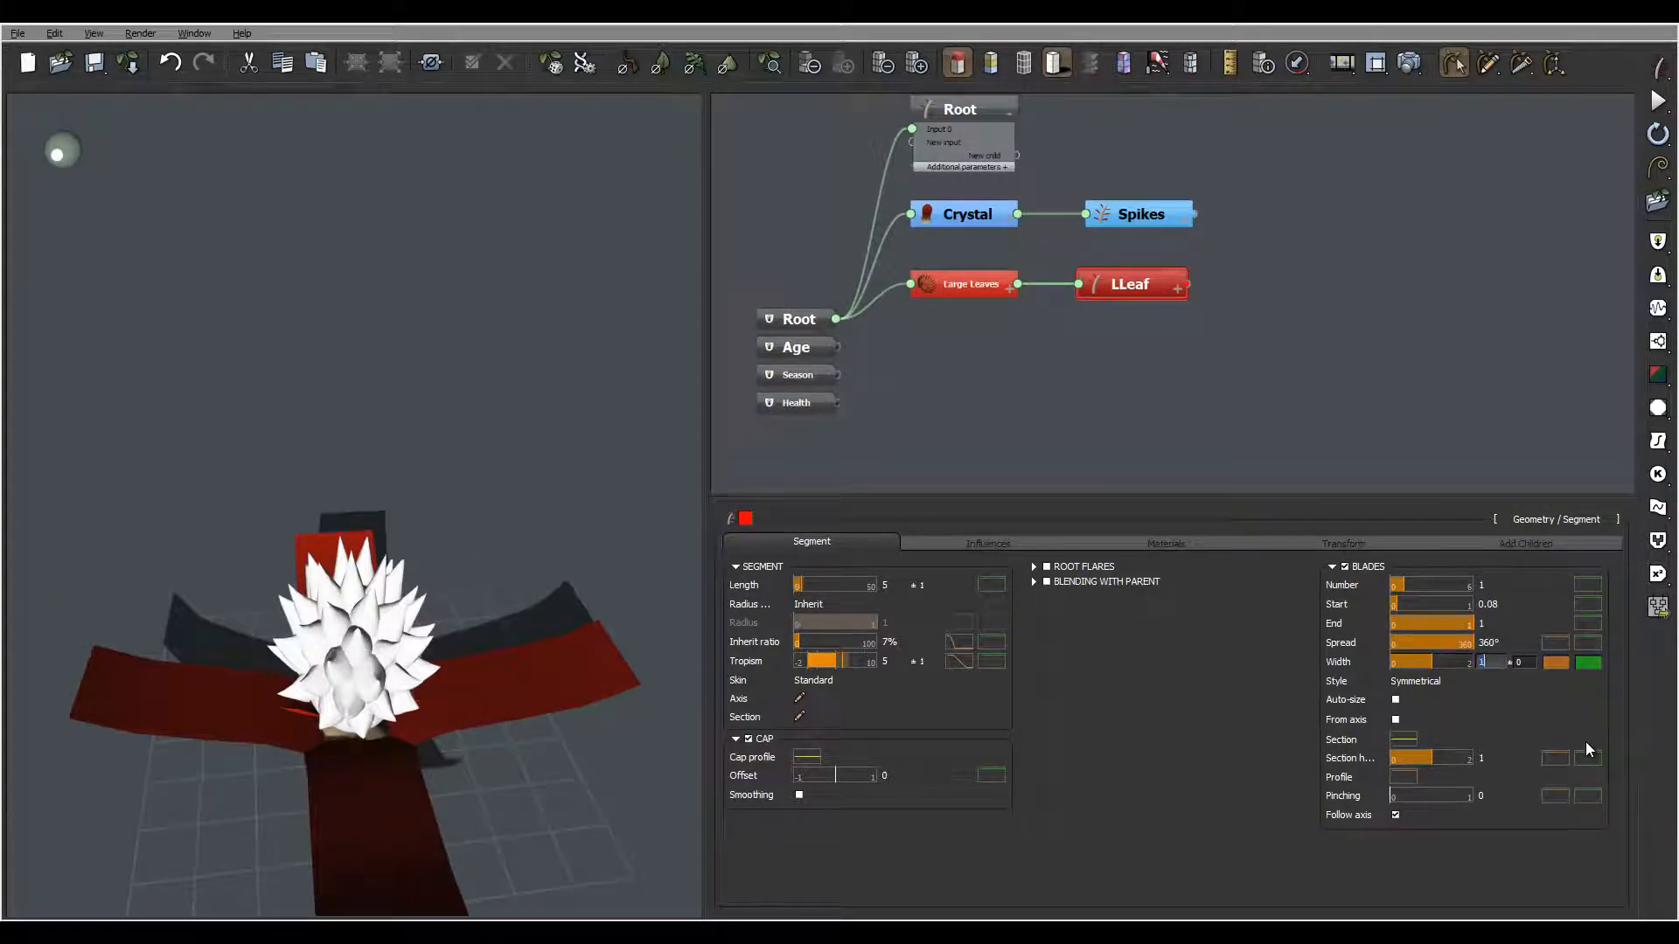
type("1.6")
right_click_drag(558, 655, 595, 664)
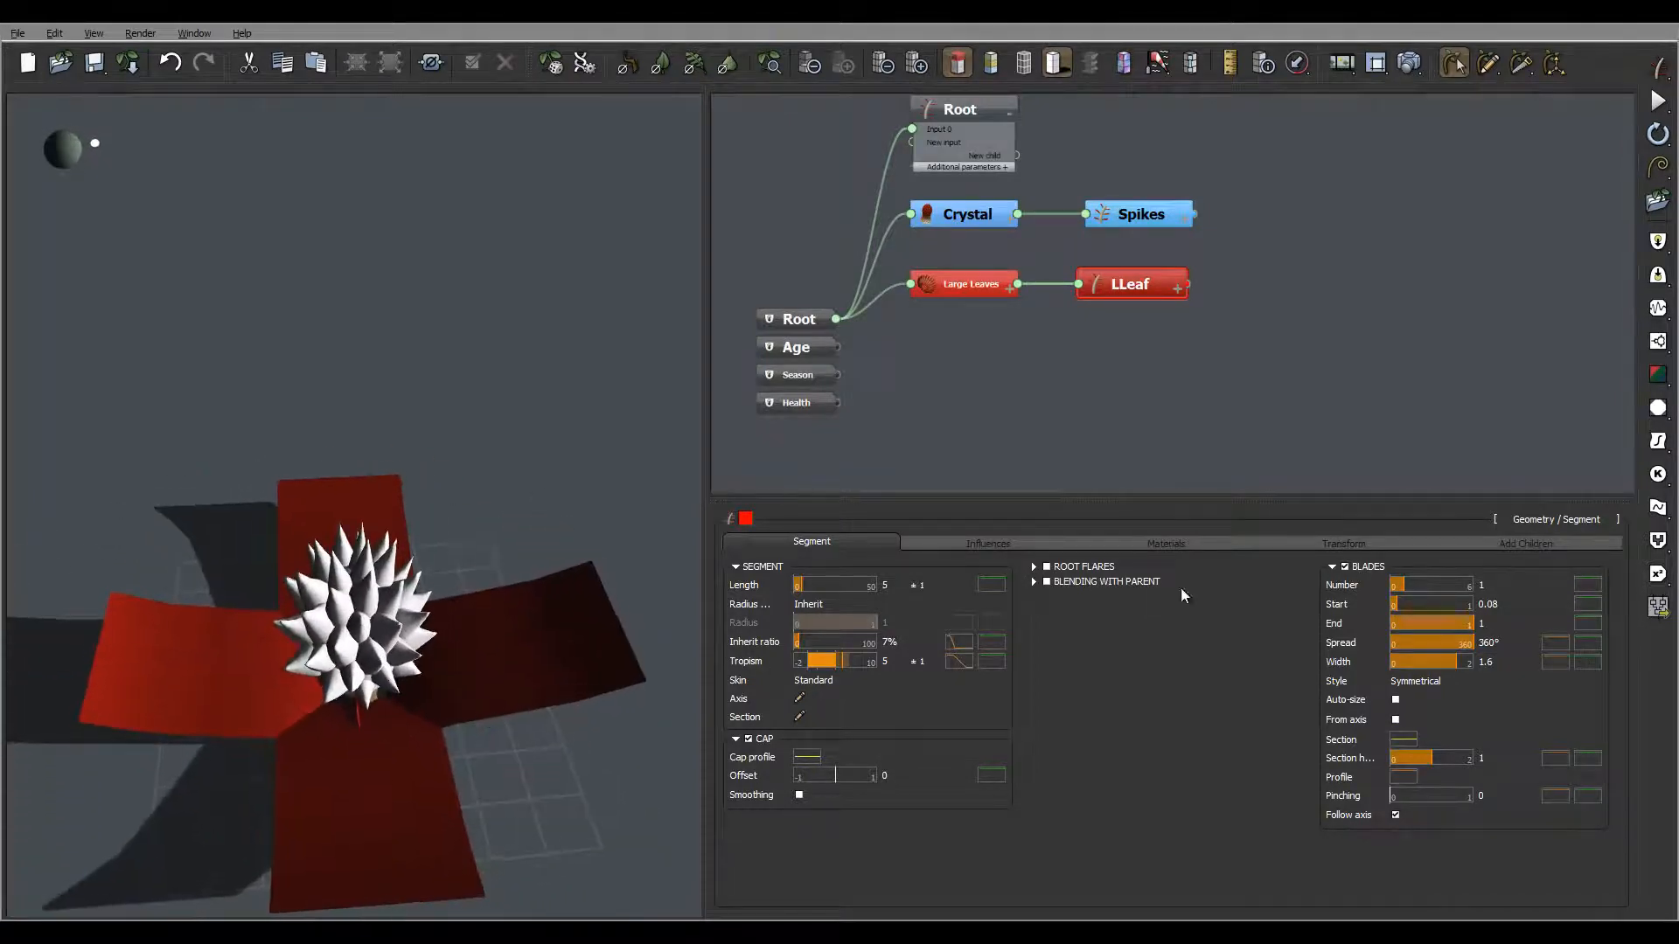
- In the blade width's profile, add keypoints at about X 0.19 and X 0.68 on the Y 1 line
left_click(1550, 661)
right_click_drag(1080, 501, 1169, 541)
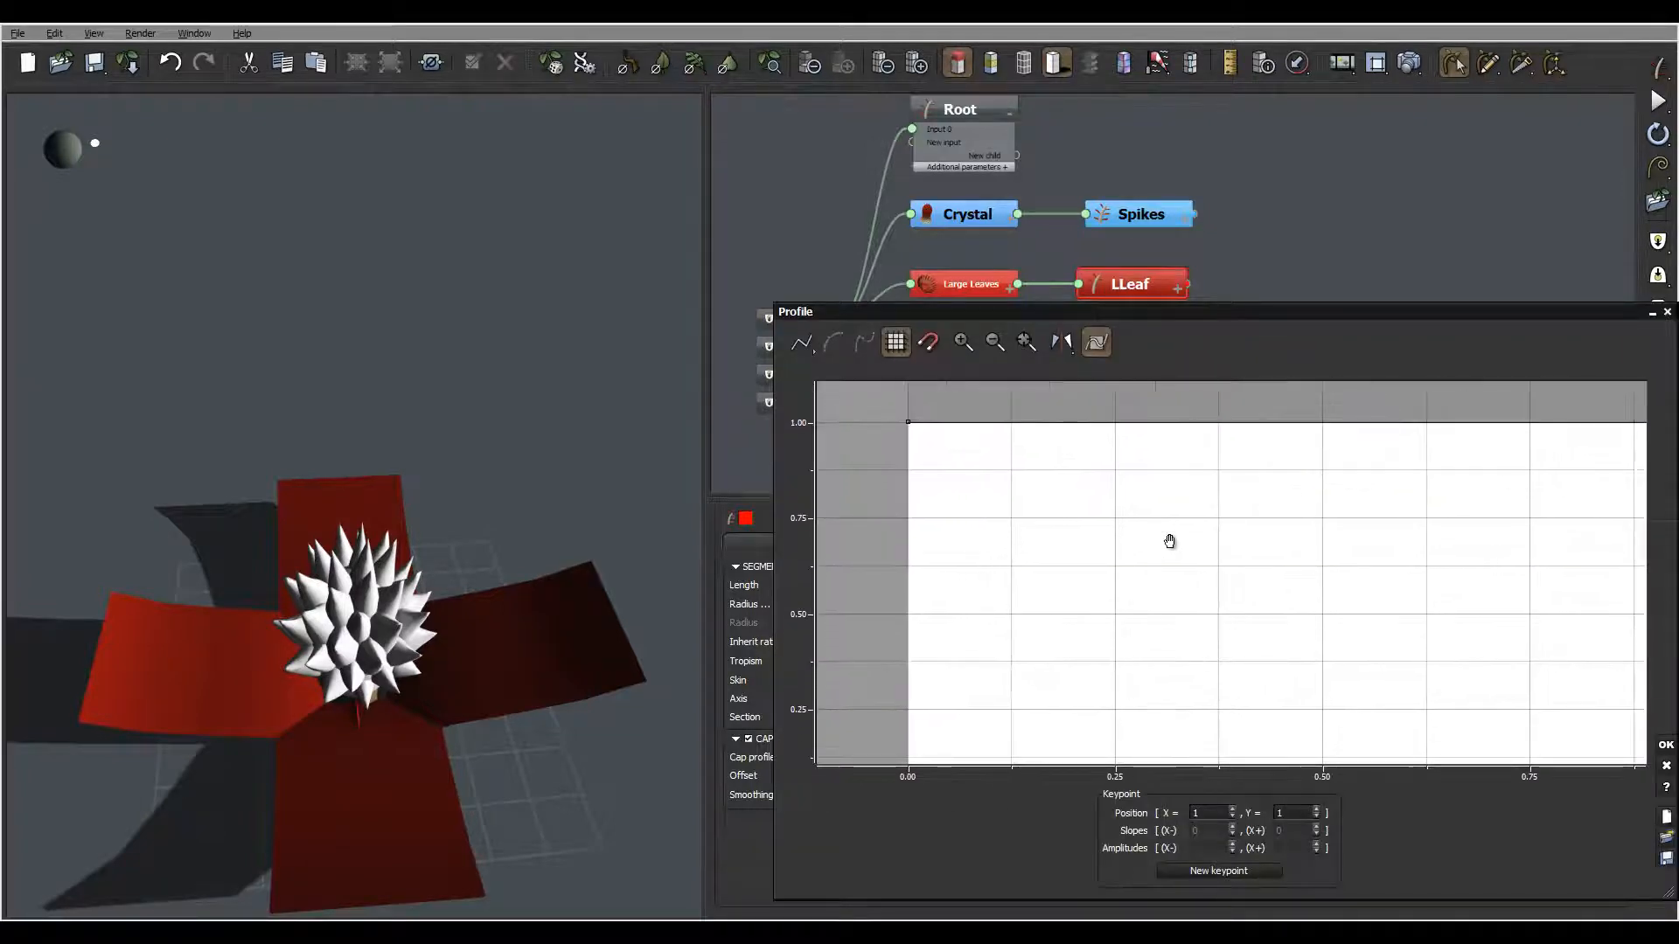
left_click(1068, 424)
right_click_drag(1478, 519, 1140, 531)
left_click(1129, 435)
double_click(1129, 434)
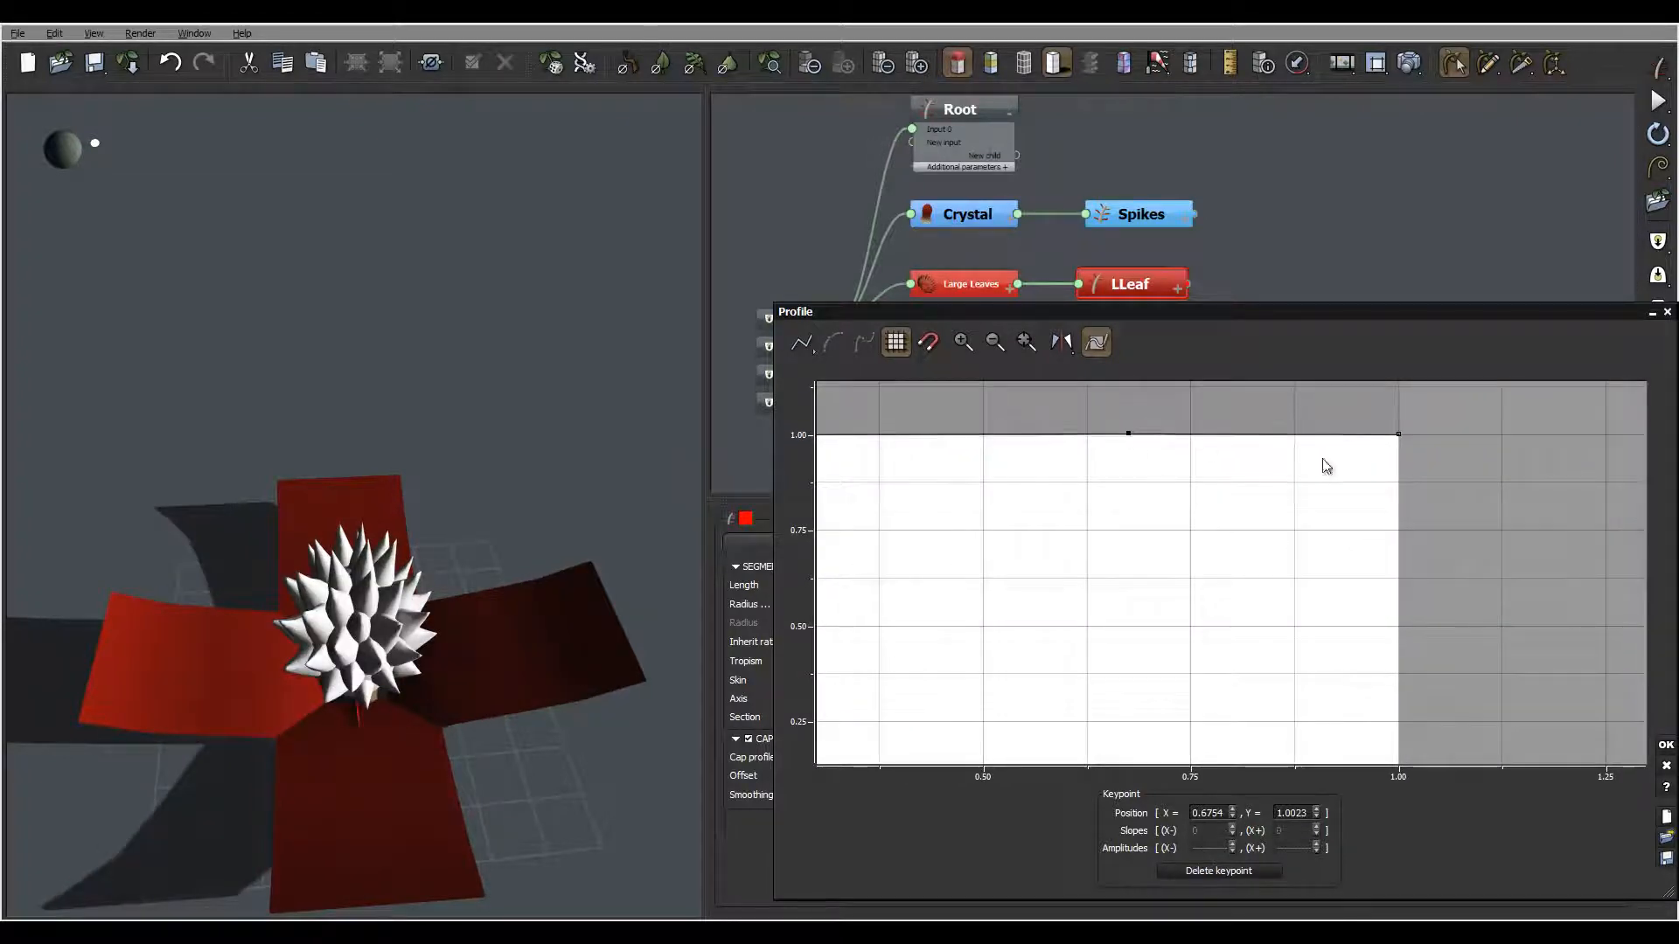
- In the blade width's profile, lower the end keypoint at X 1 to about Y 0.02
left_click_drag(1400, 436, 1400, 789)
right_click_drag(1450, 652, 1408, 472)
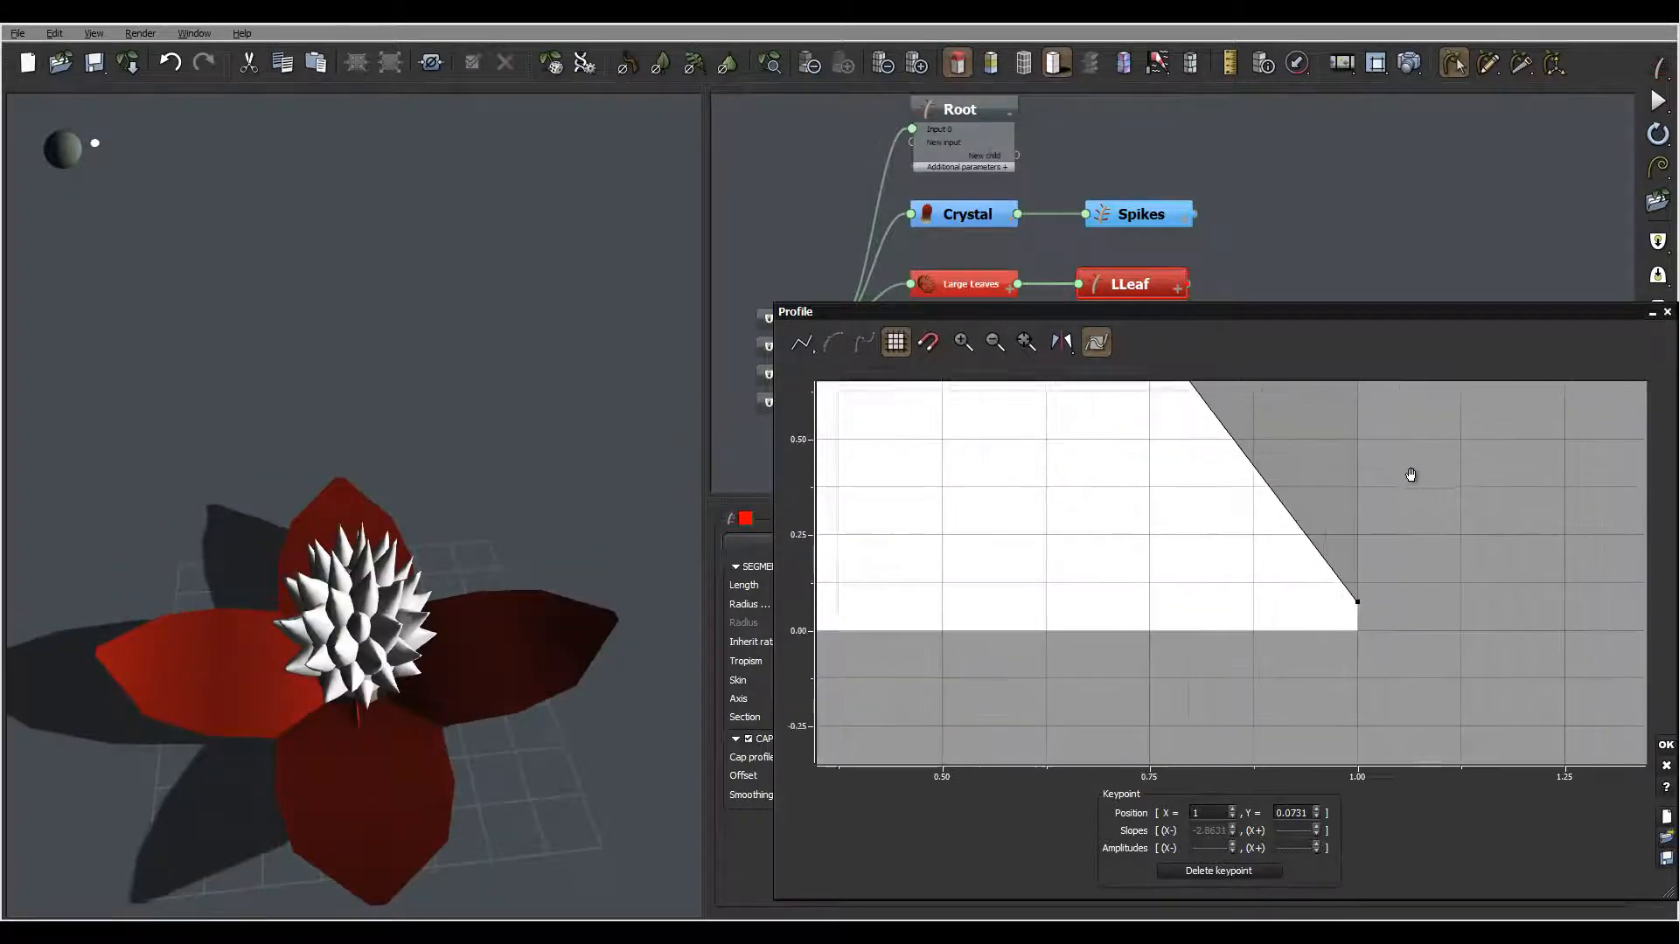
left_click_drag(1355, 613, 1307, 635)
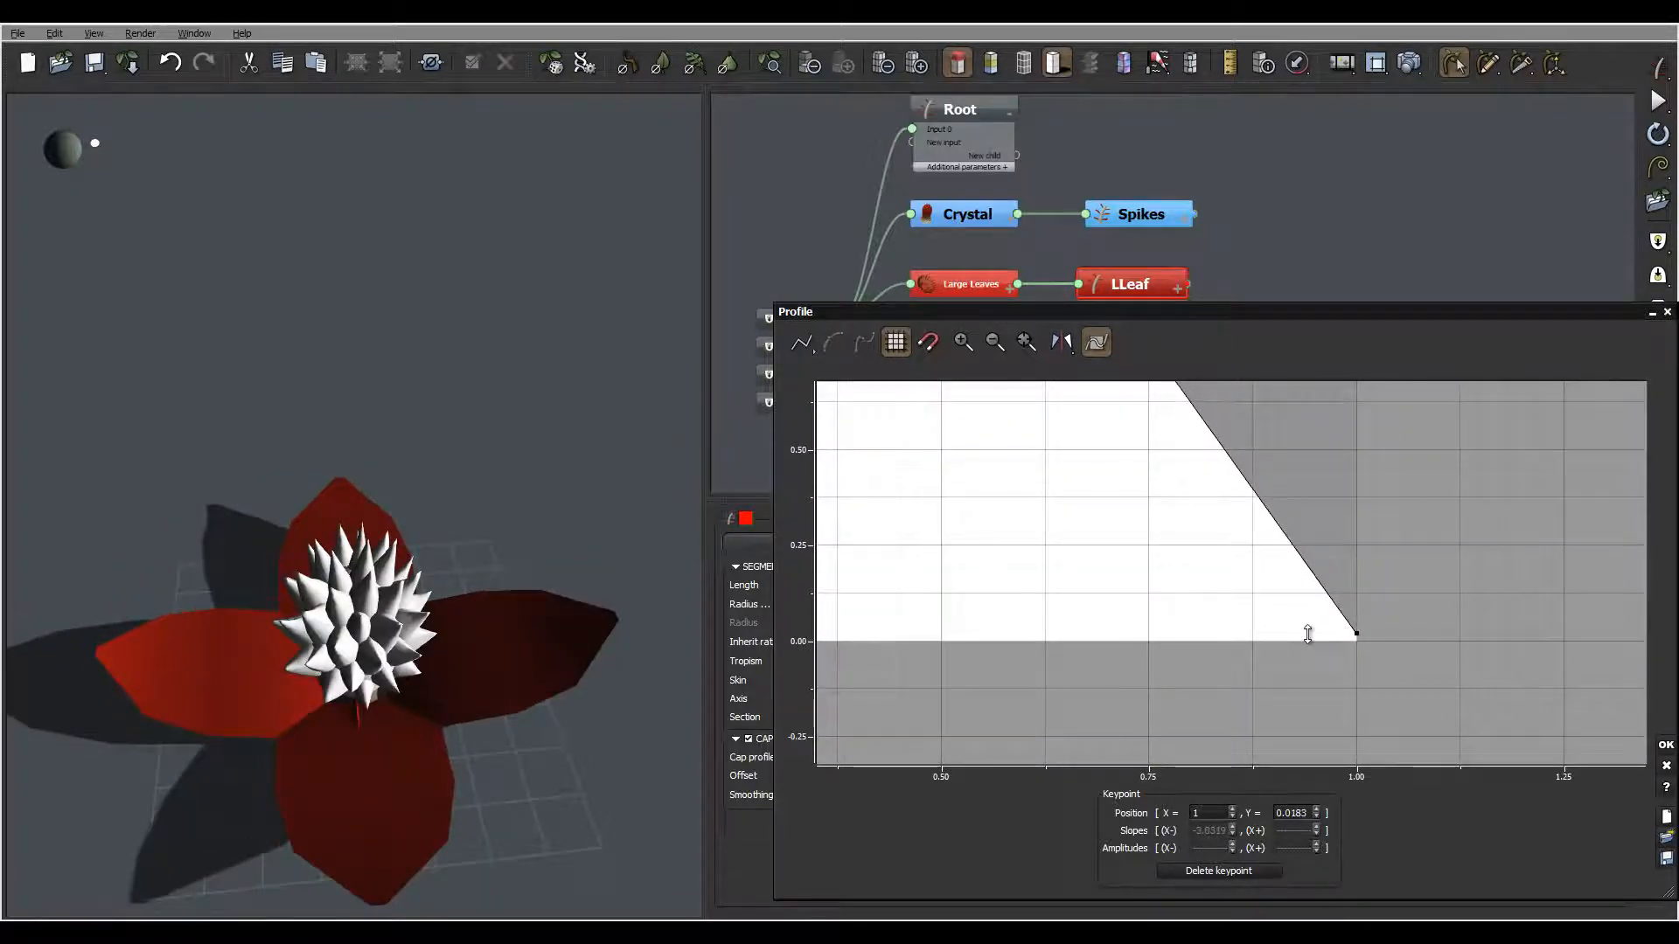
- Shape the width profile's start: drop it to Y 0 at X 0, place a keypoint at about X 0.07, Y 0.63, and shift the next to X 0.23
right_click_drag(1028, 528, 1397, 769)
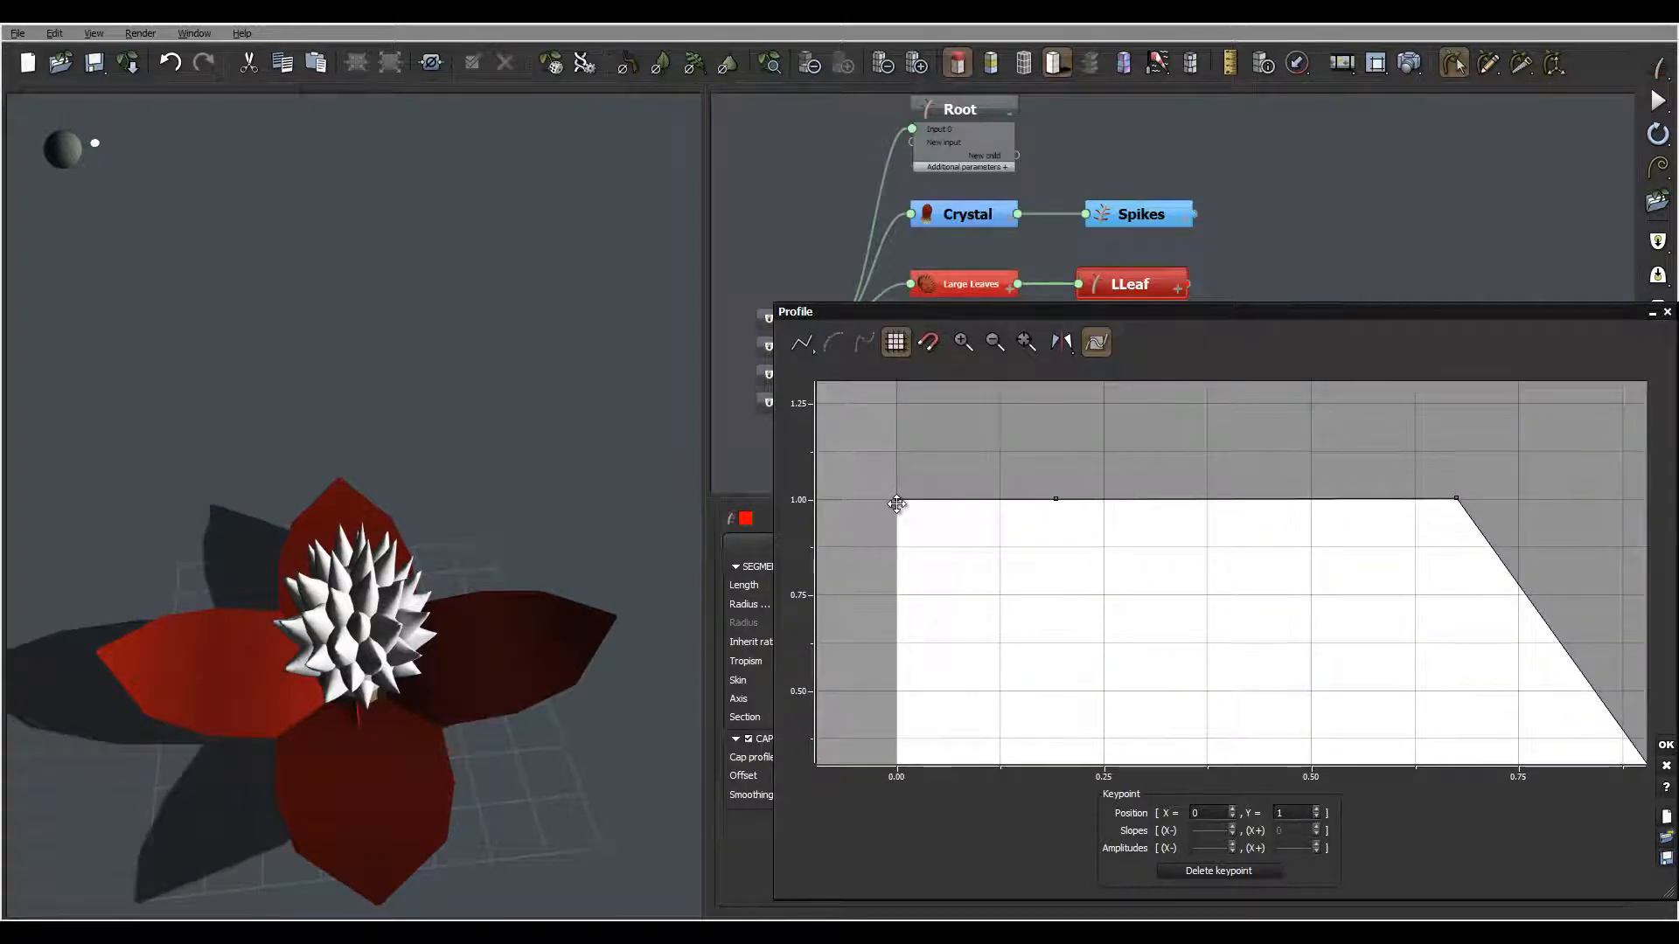
left_click_drag(897, 501, 957, 641)
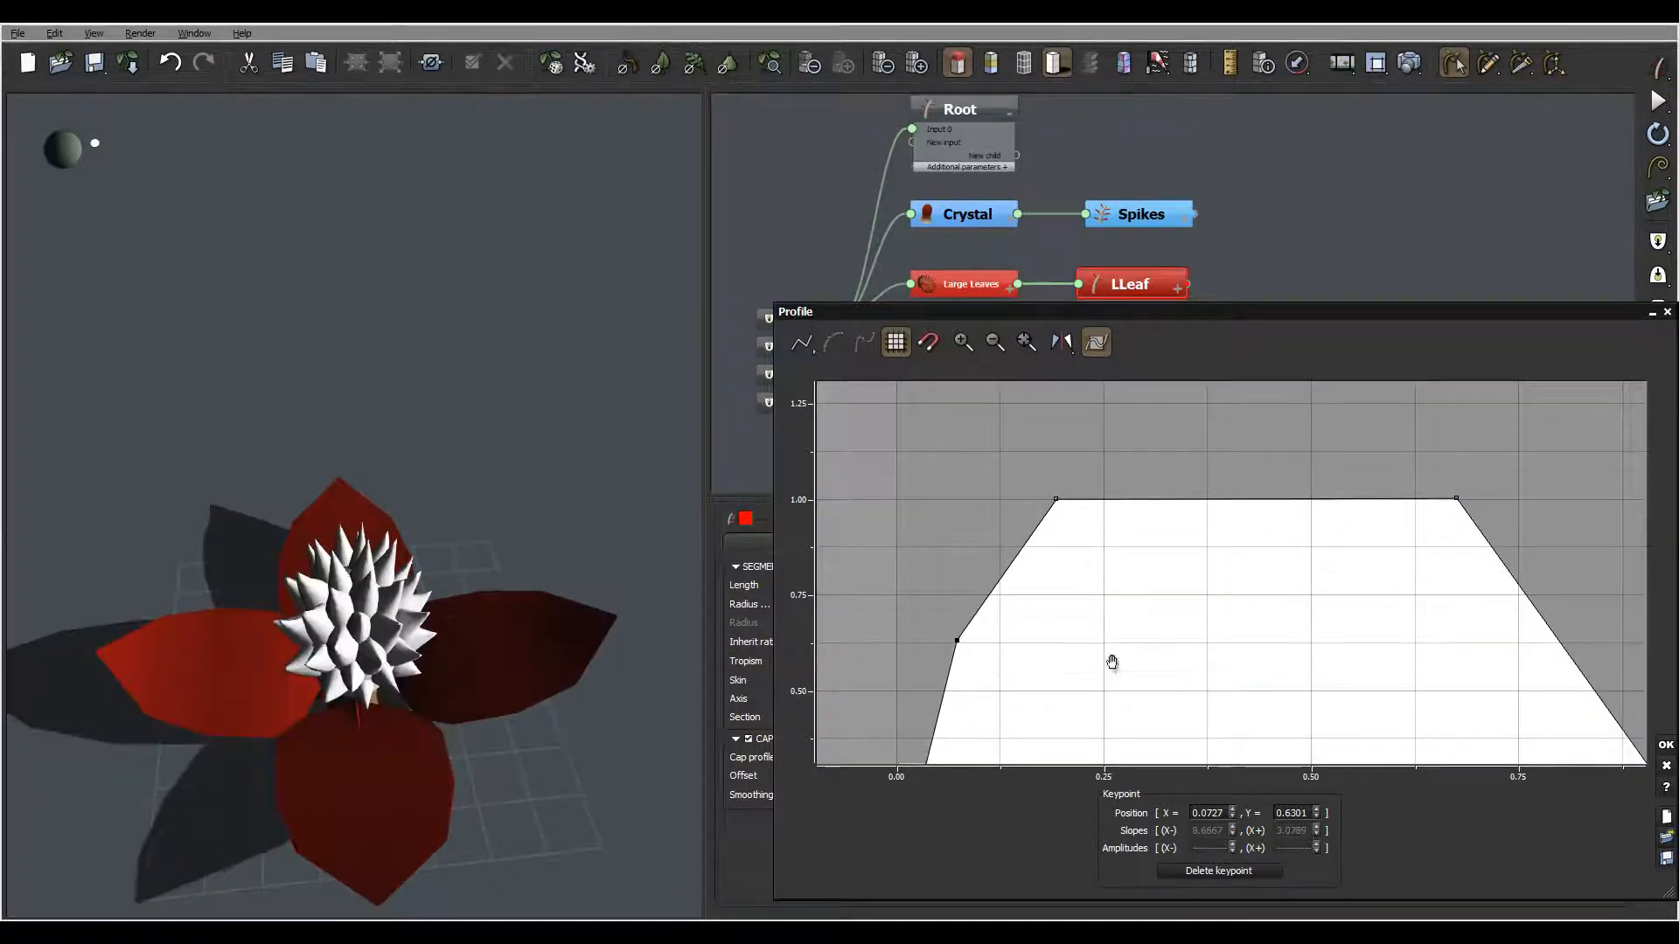
right_click_drag(1109, 665, 1044, 649)
left_click_drag(999, 474, 1024, 477)
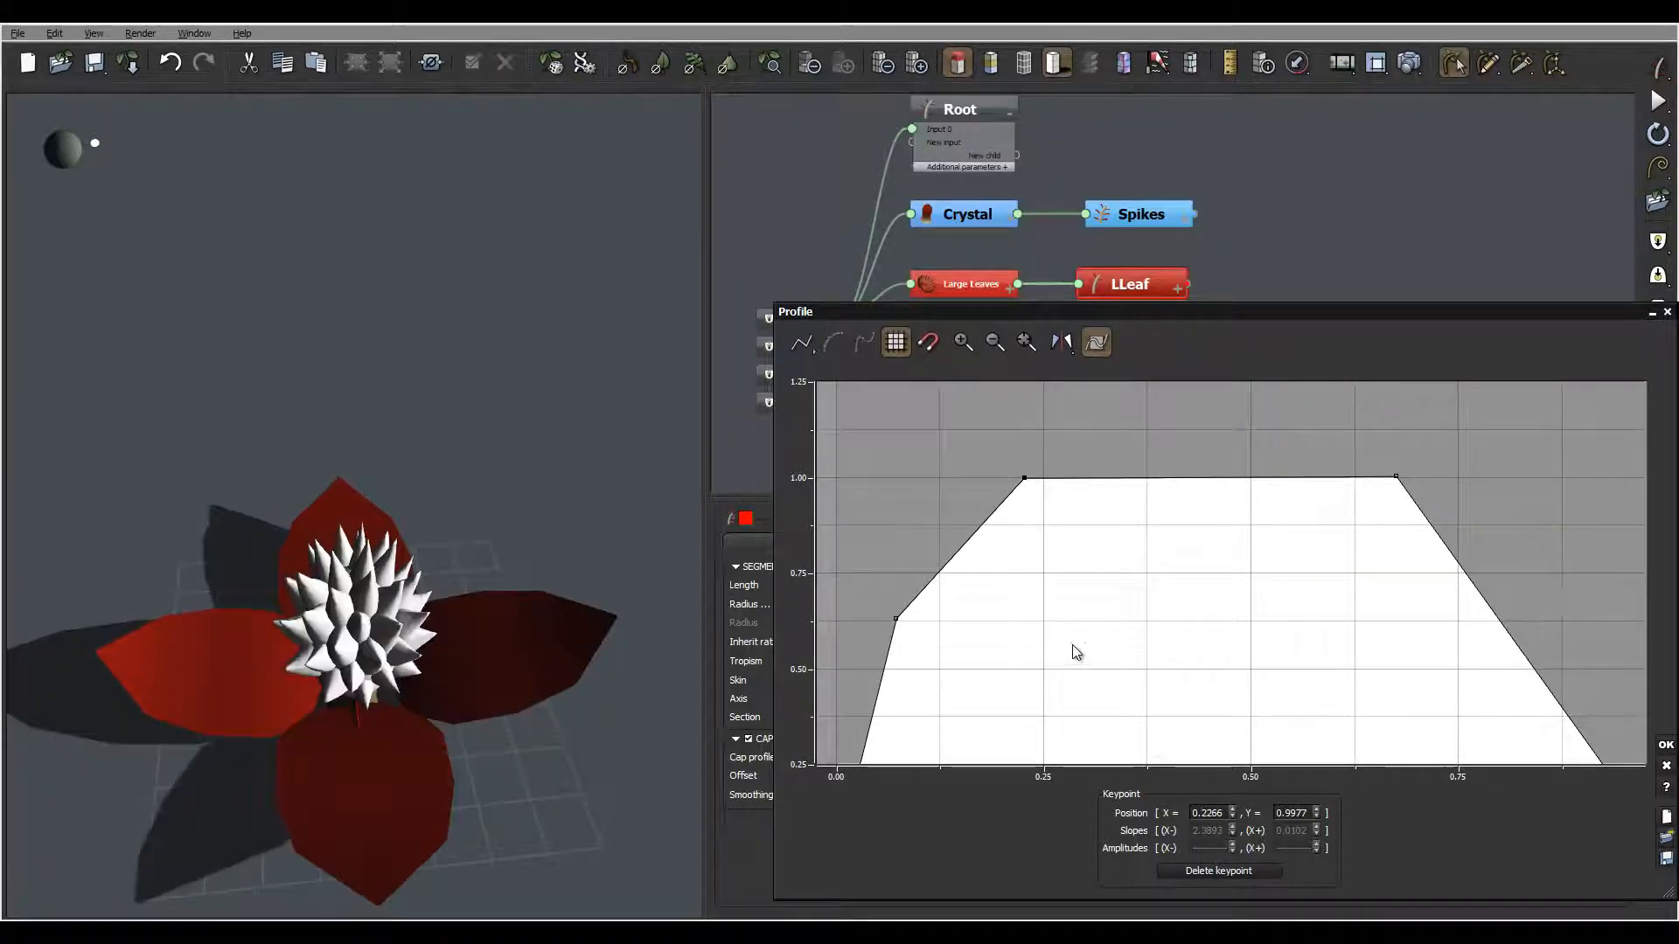
- Switch the width profile to a smooth curve and set the slopes of the keypoint at X 0.07 to about 4
left_click(799, 342)
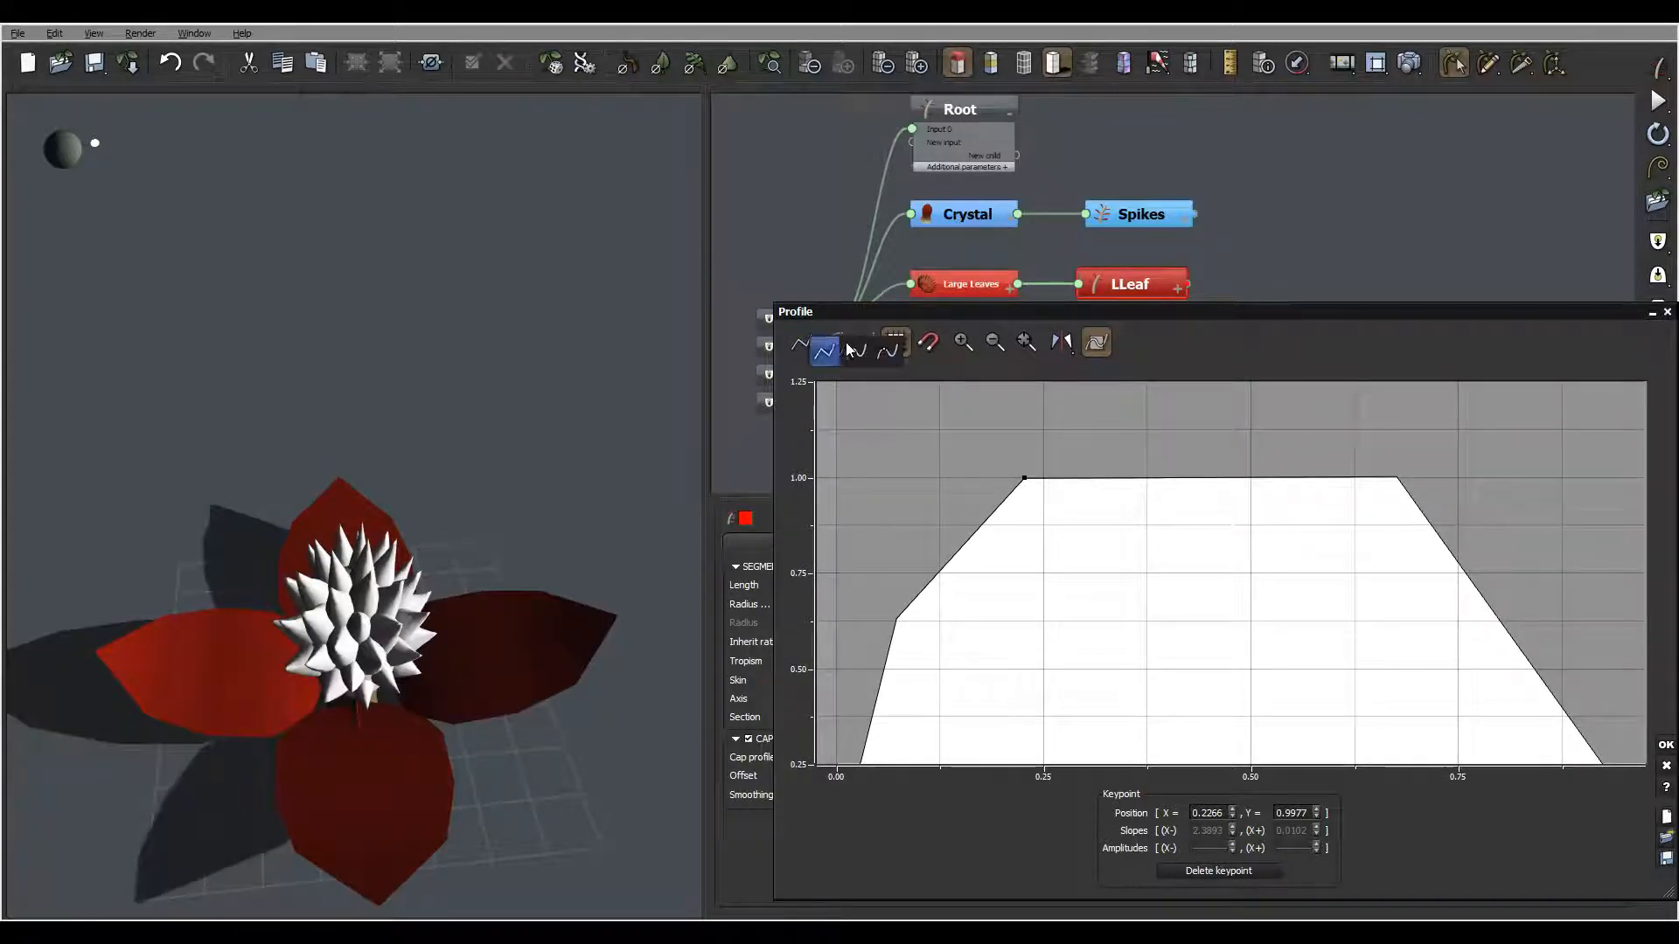
left_click(855, 351)
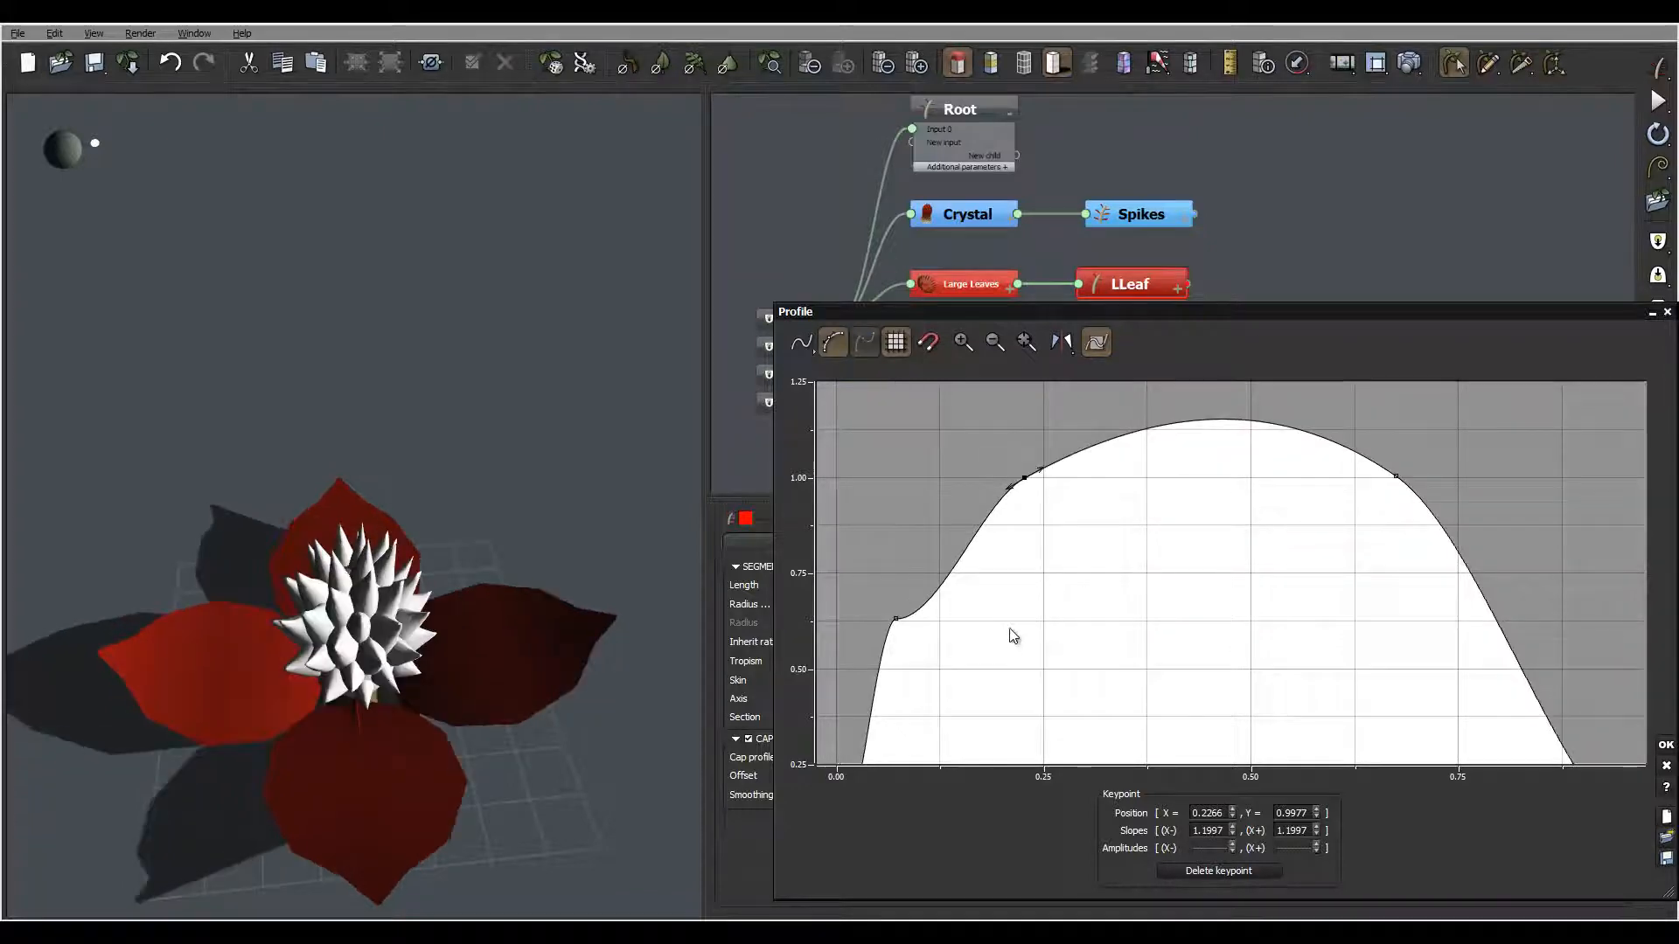
left_click(930, 528)
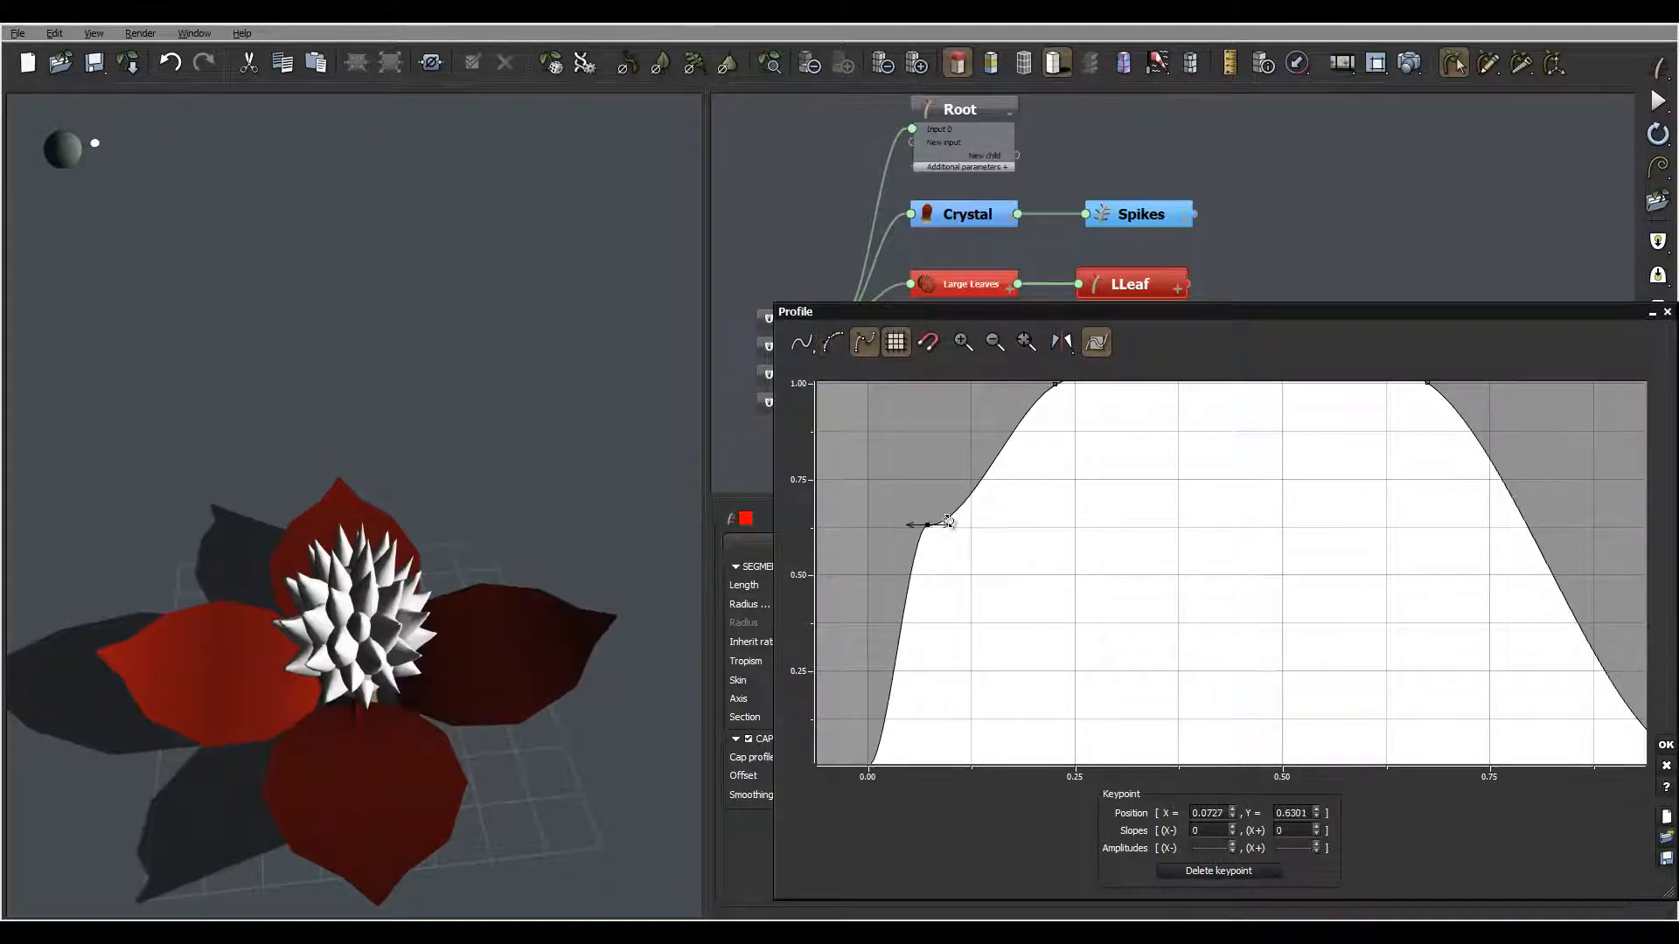
left_click_drag(948, 522, 946, 491)
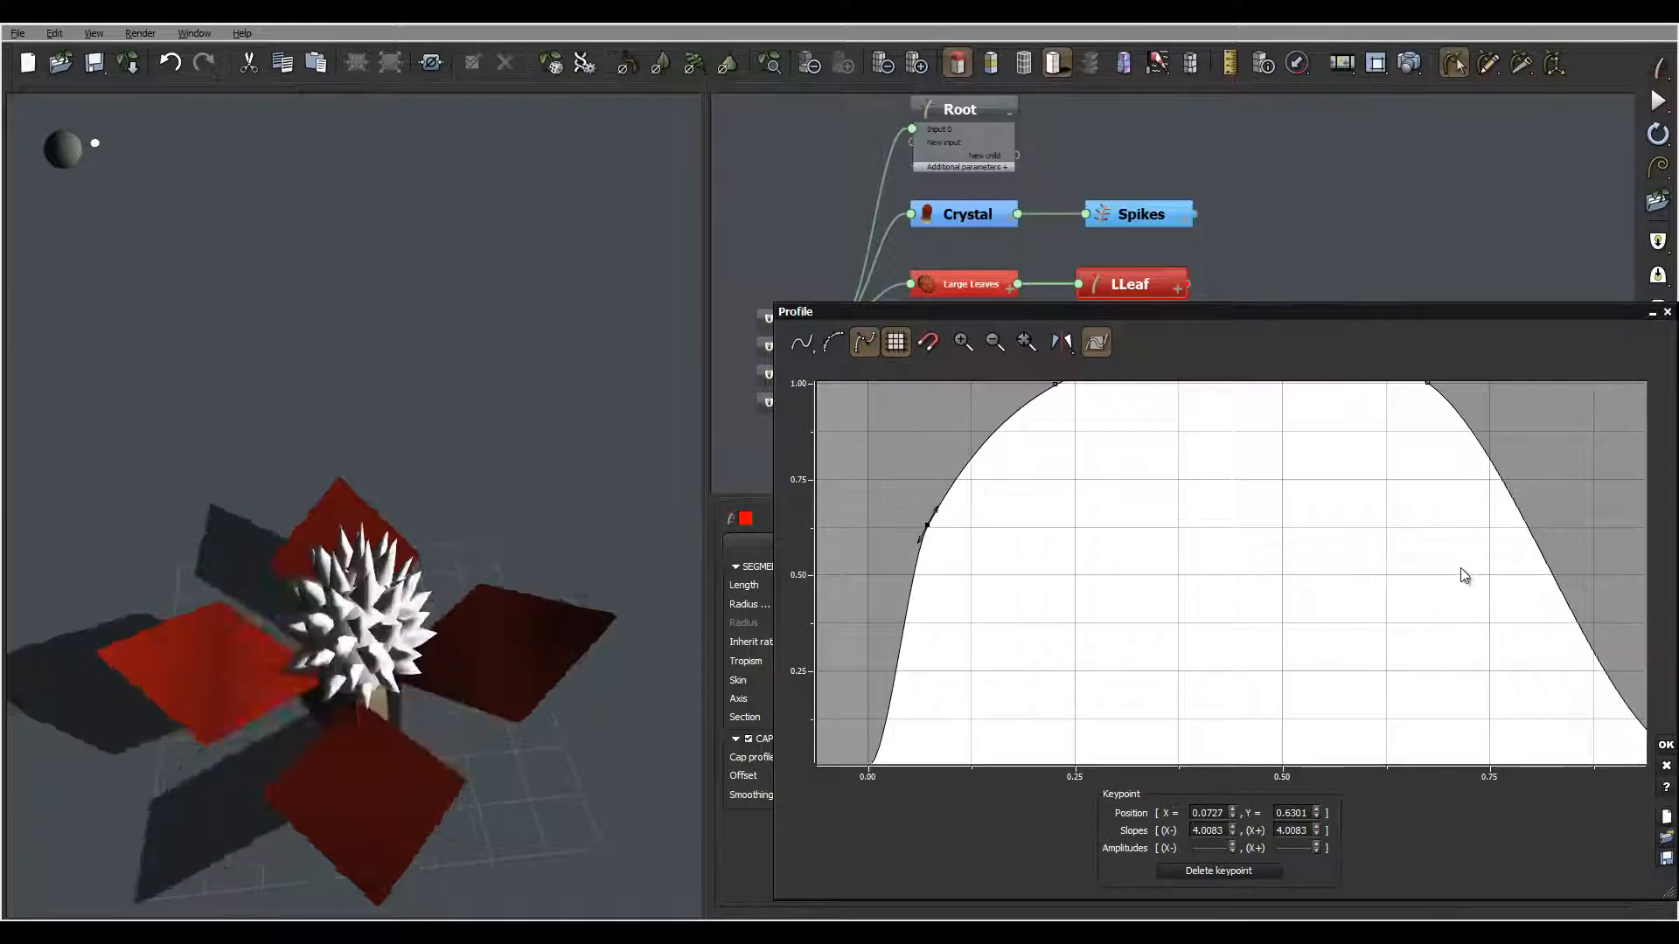
- Set the incoming slope of the width profile's end keypoint at X 1 to about -6.2
middle_click_drag(1400, 556, 1024, 472)
left_click(1320, 676)
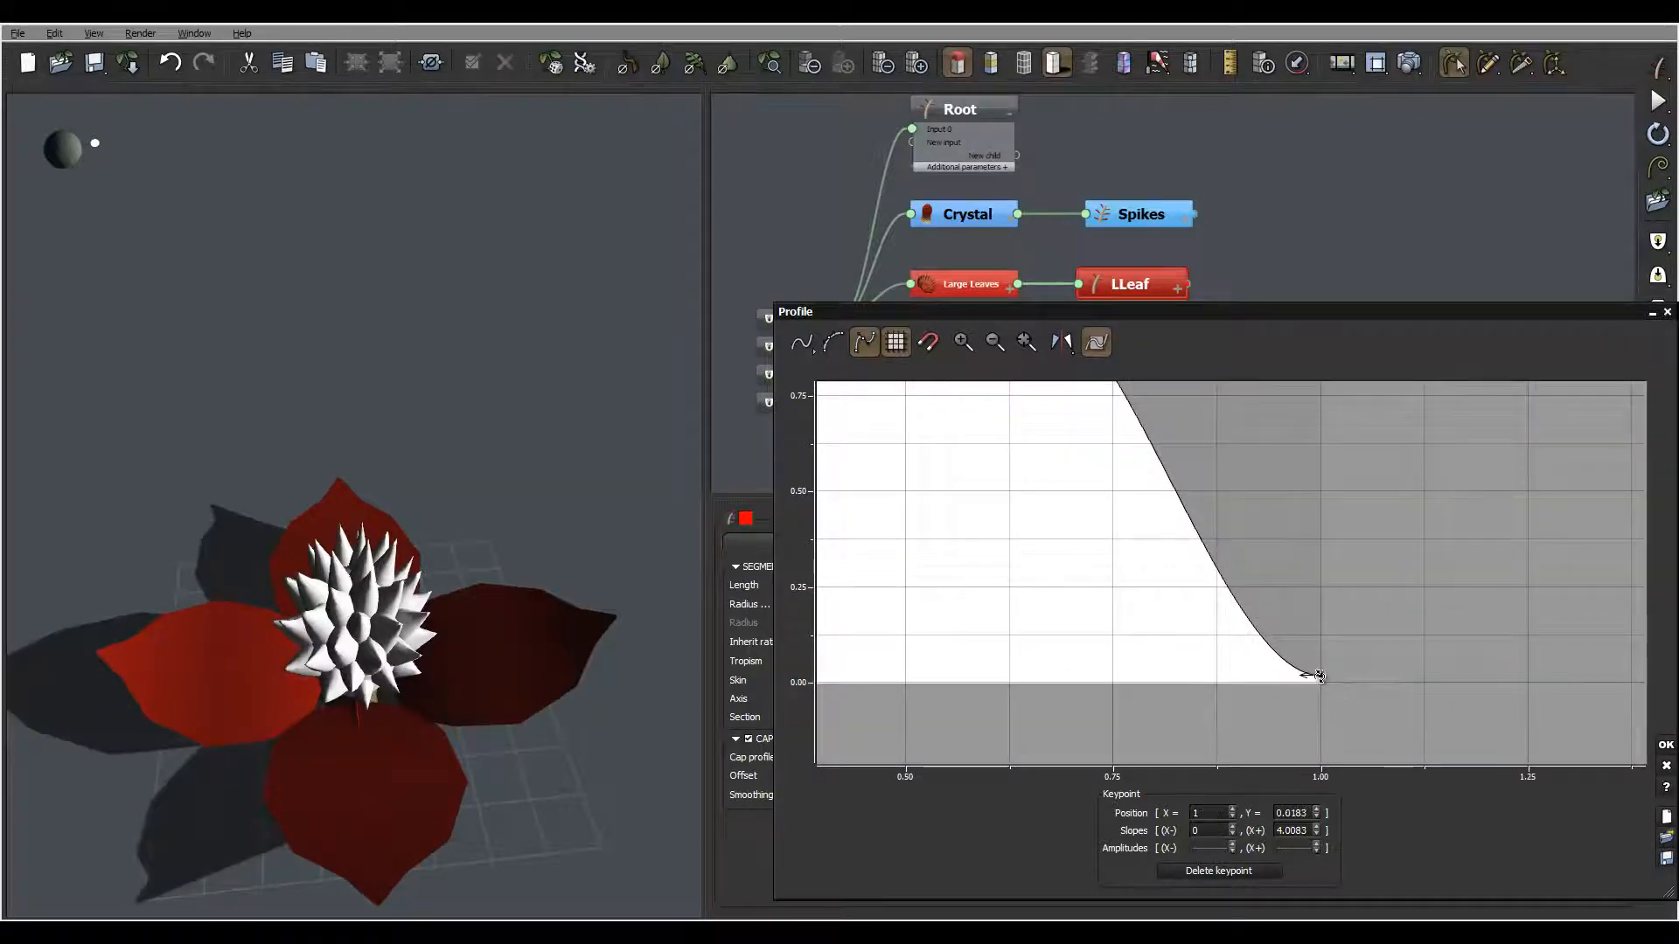
left_click_drag(1310, 670, 1311, 649)
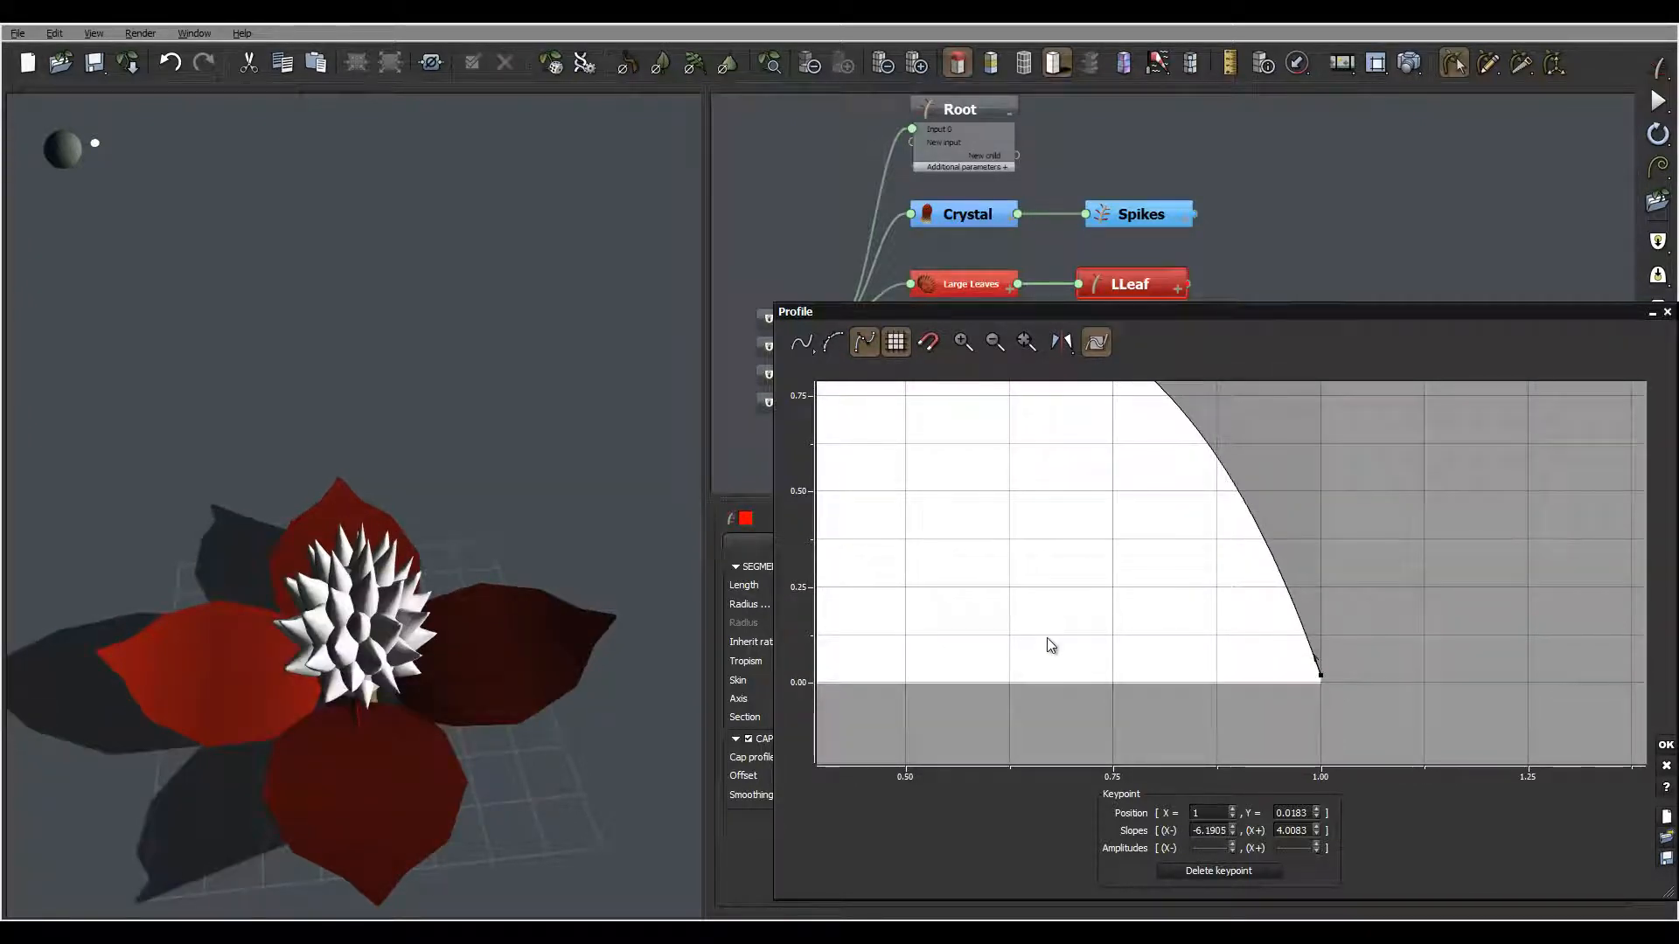
- Set the slopes of the width profile's keypoint at X 0.68 to about -0.58 and apply the profile
middle_click_drag(1084, 506, 1126, 747)
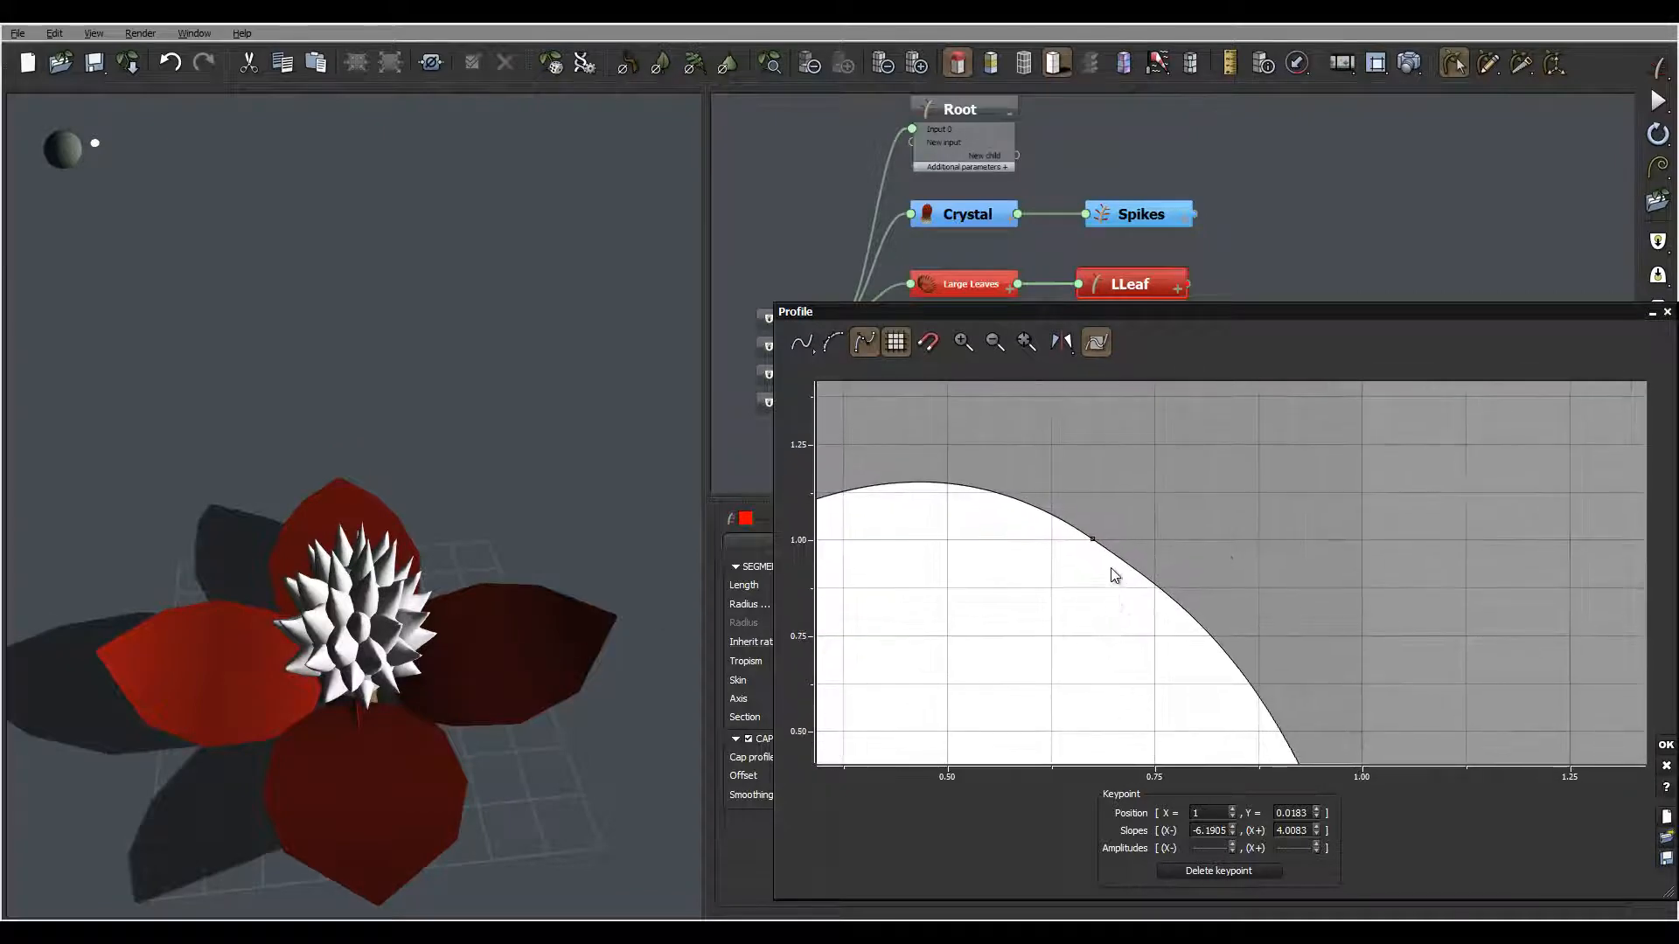
left_click(1091, 540)
left_click_drag(1116, 544, 1115, 546)
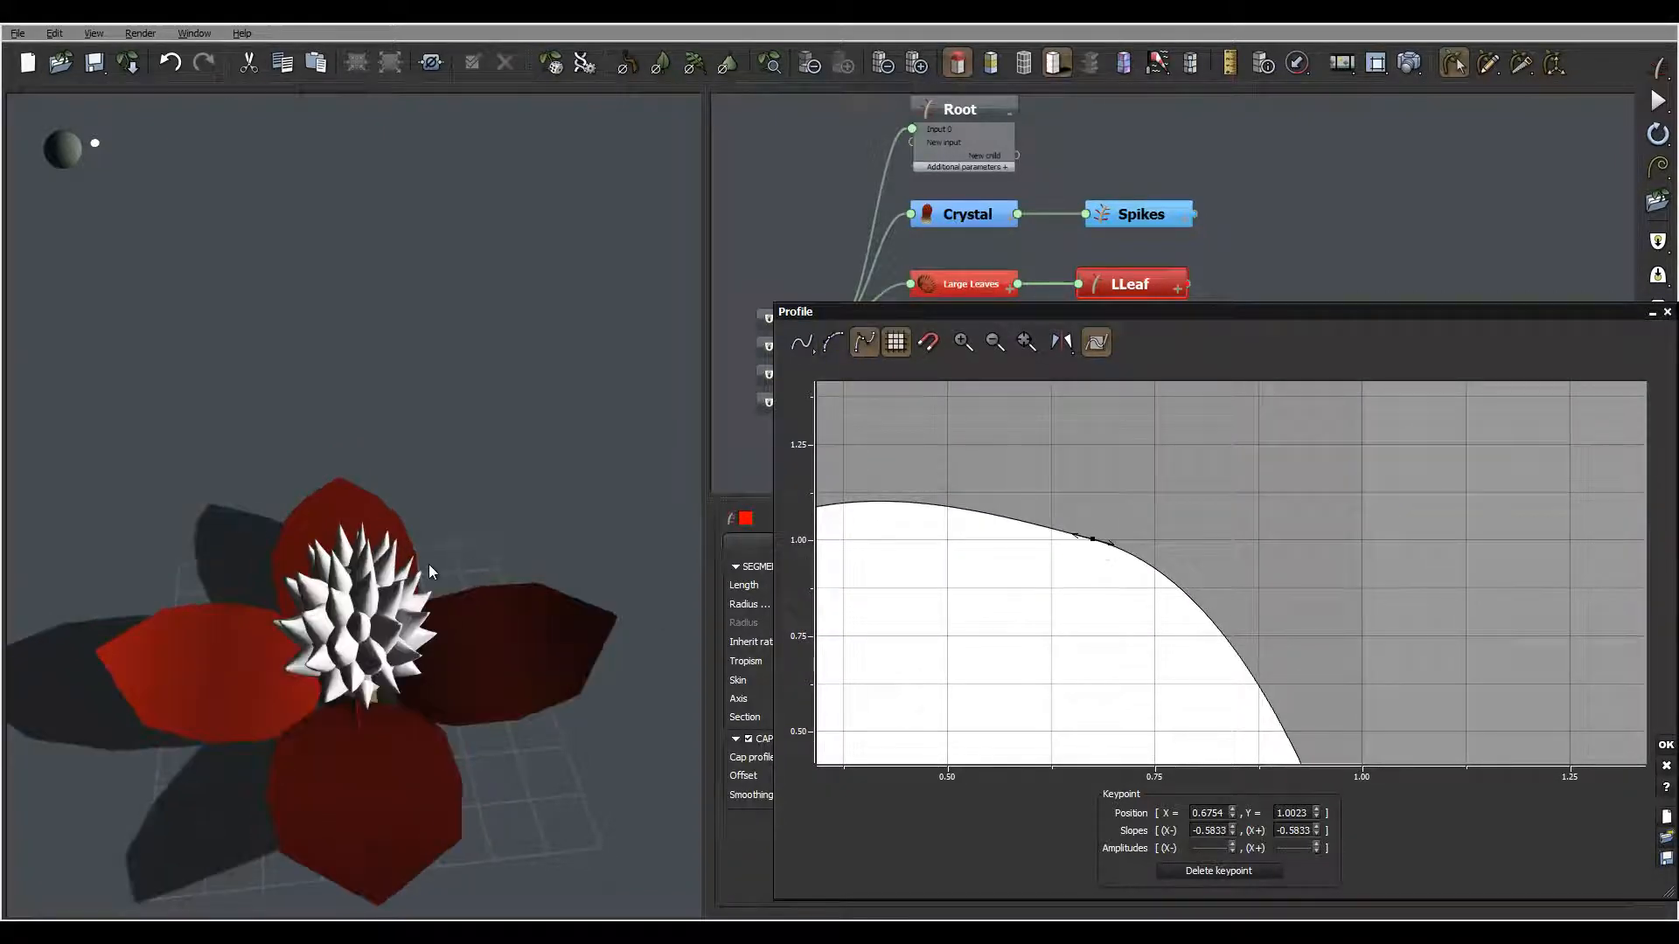
right_click_drag(429, 566, 301, 507)
left_click(1664, 745)
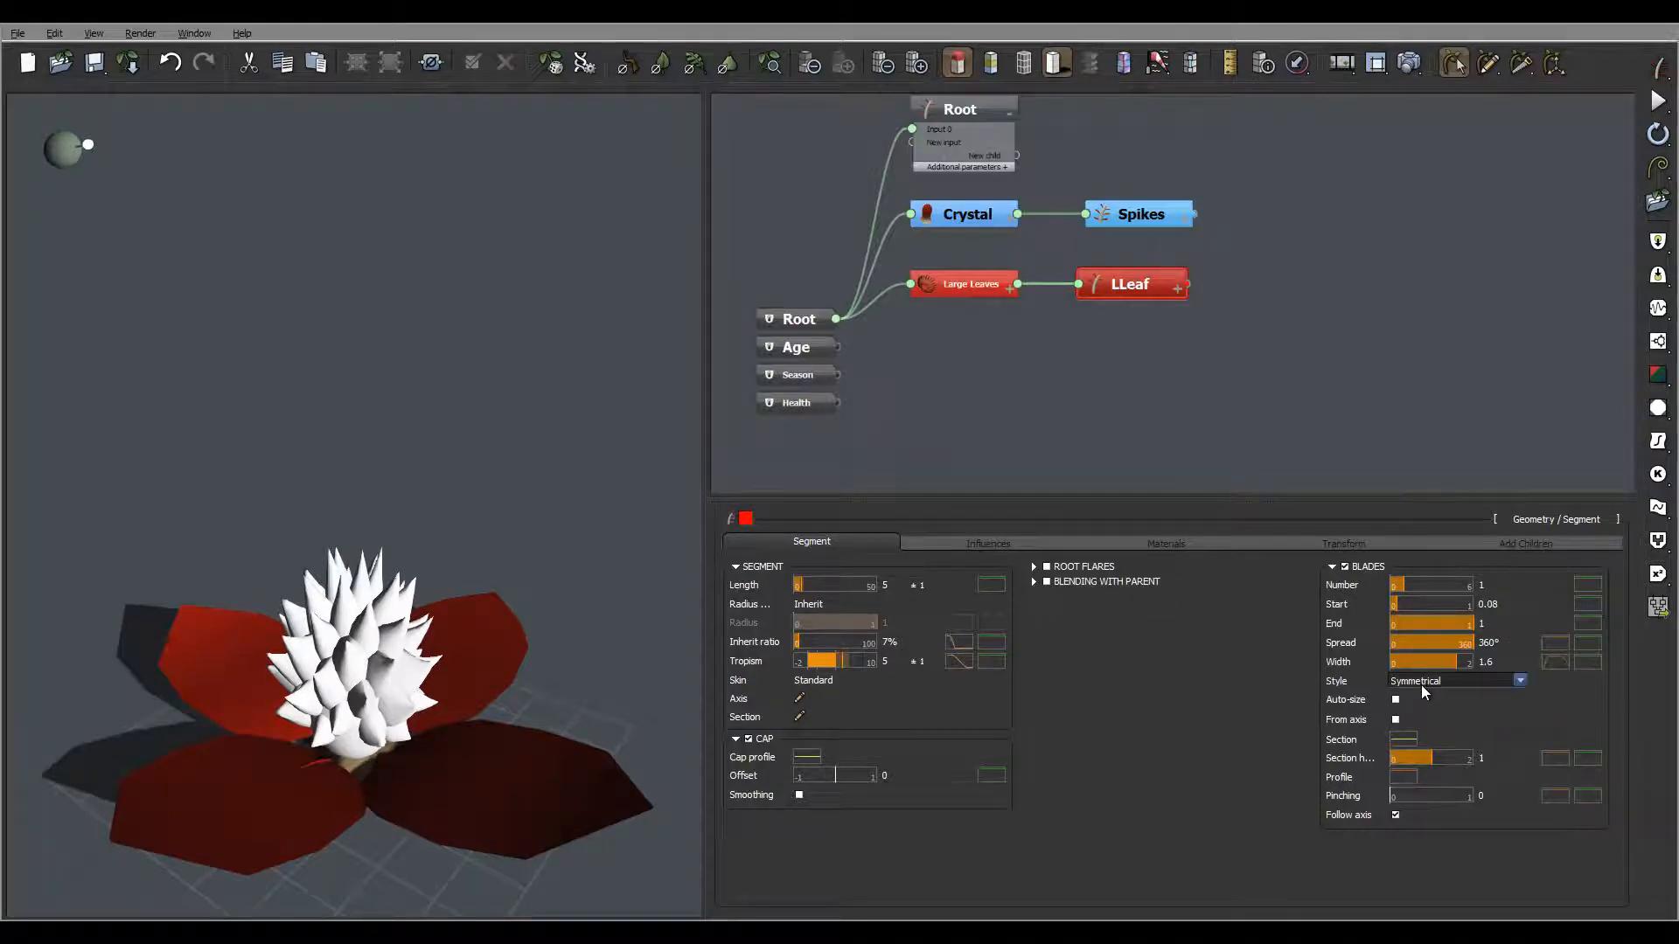
- Open the blades' section curve and raise its start keypoint at X 0 to about Y 0.48
left_click(1405, 741)
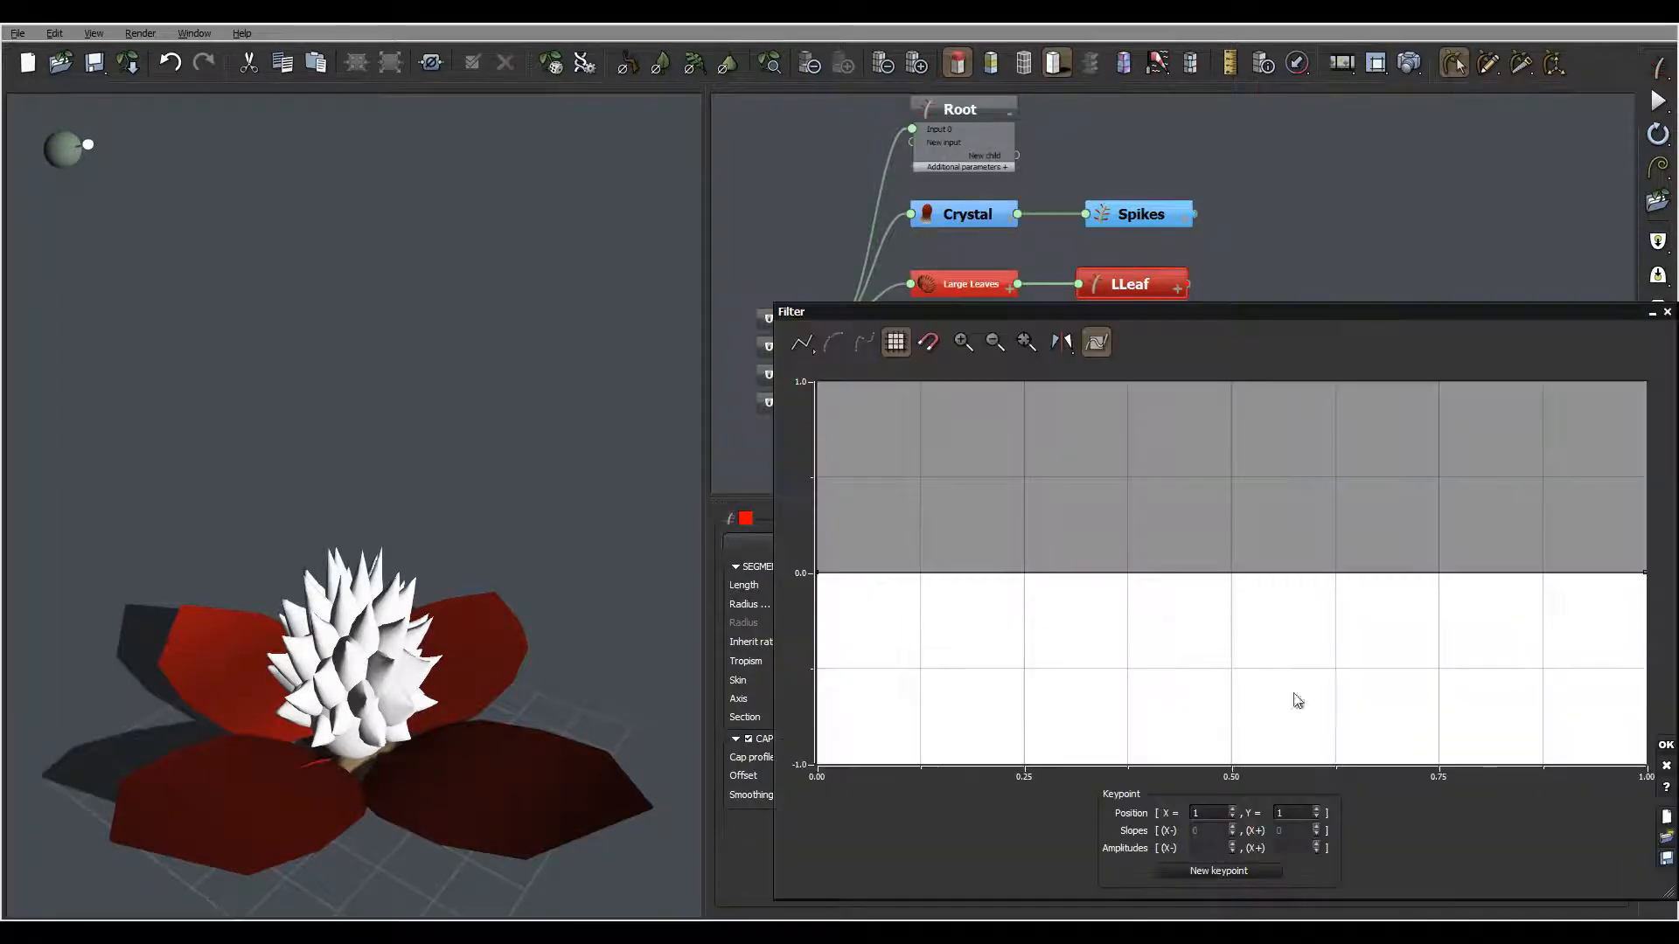
middle_click_drag(1025, 547, 1163, 603)
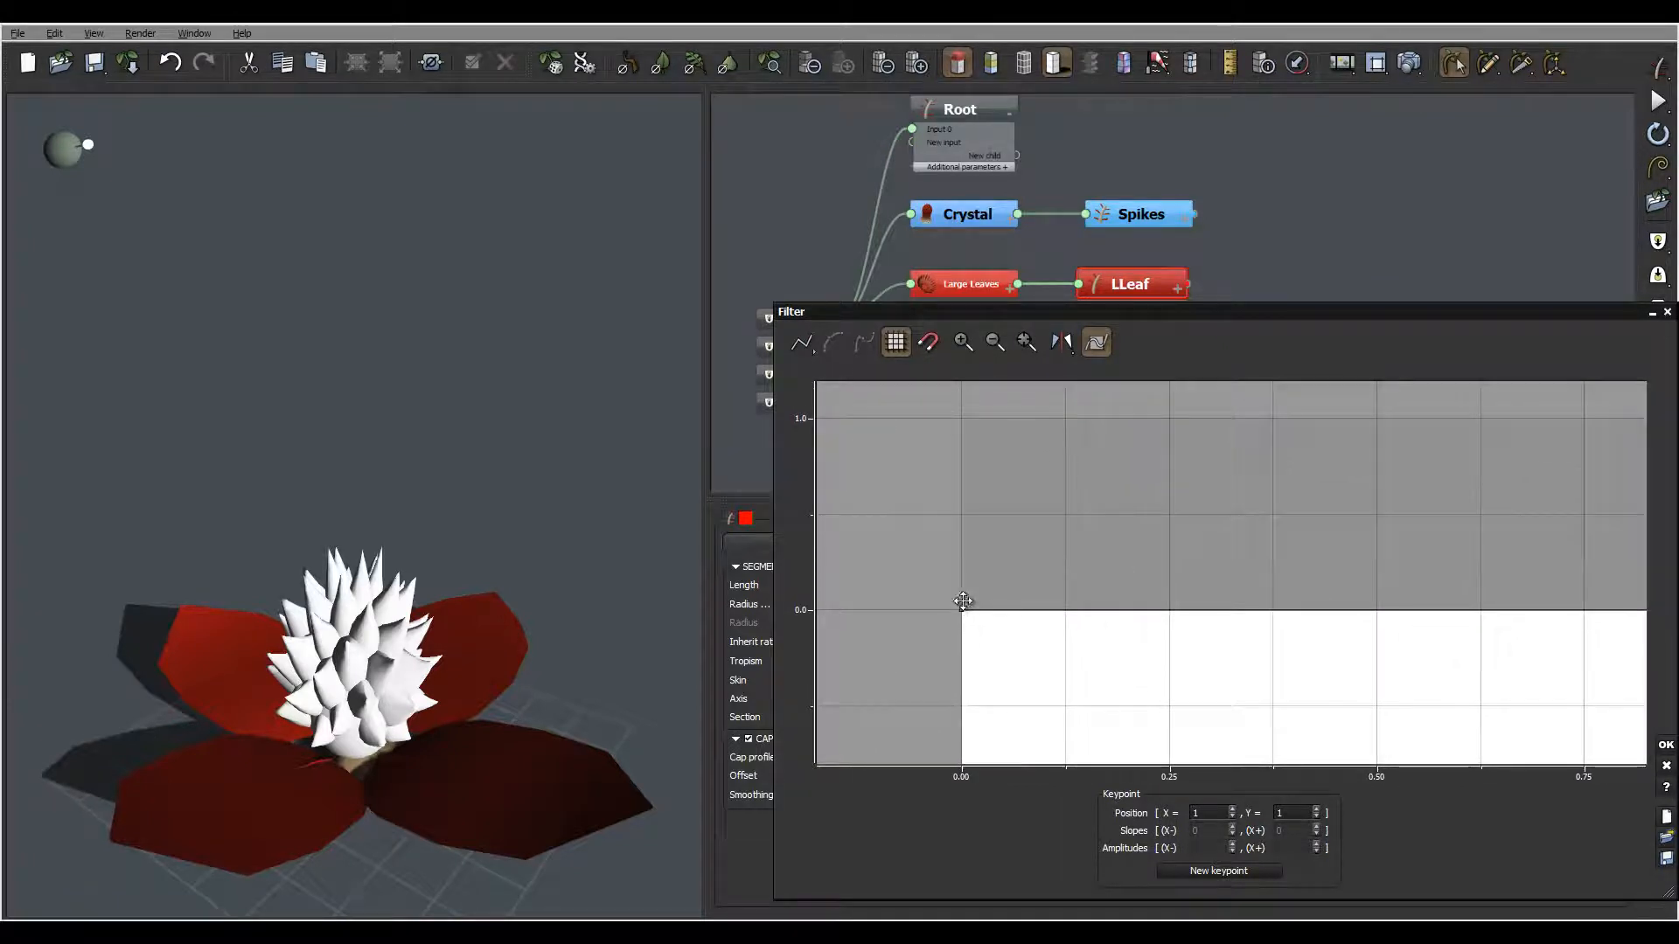
left_click_drag(962, 610, 961, 517)
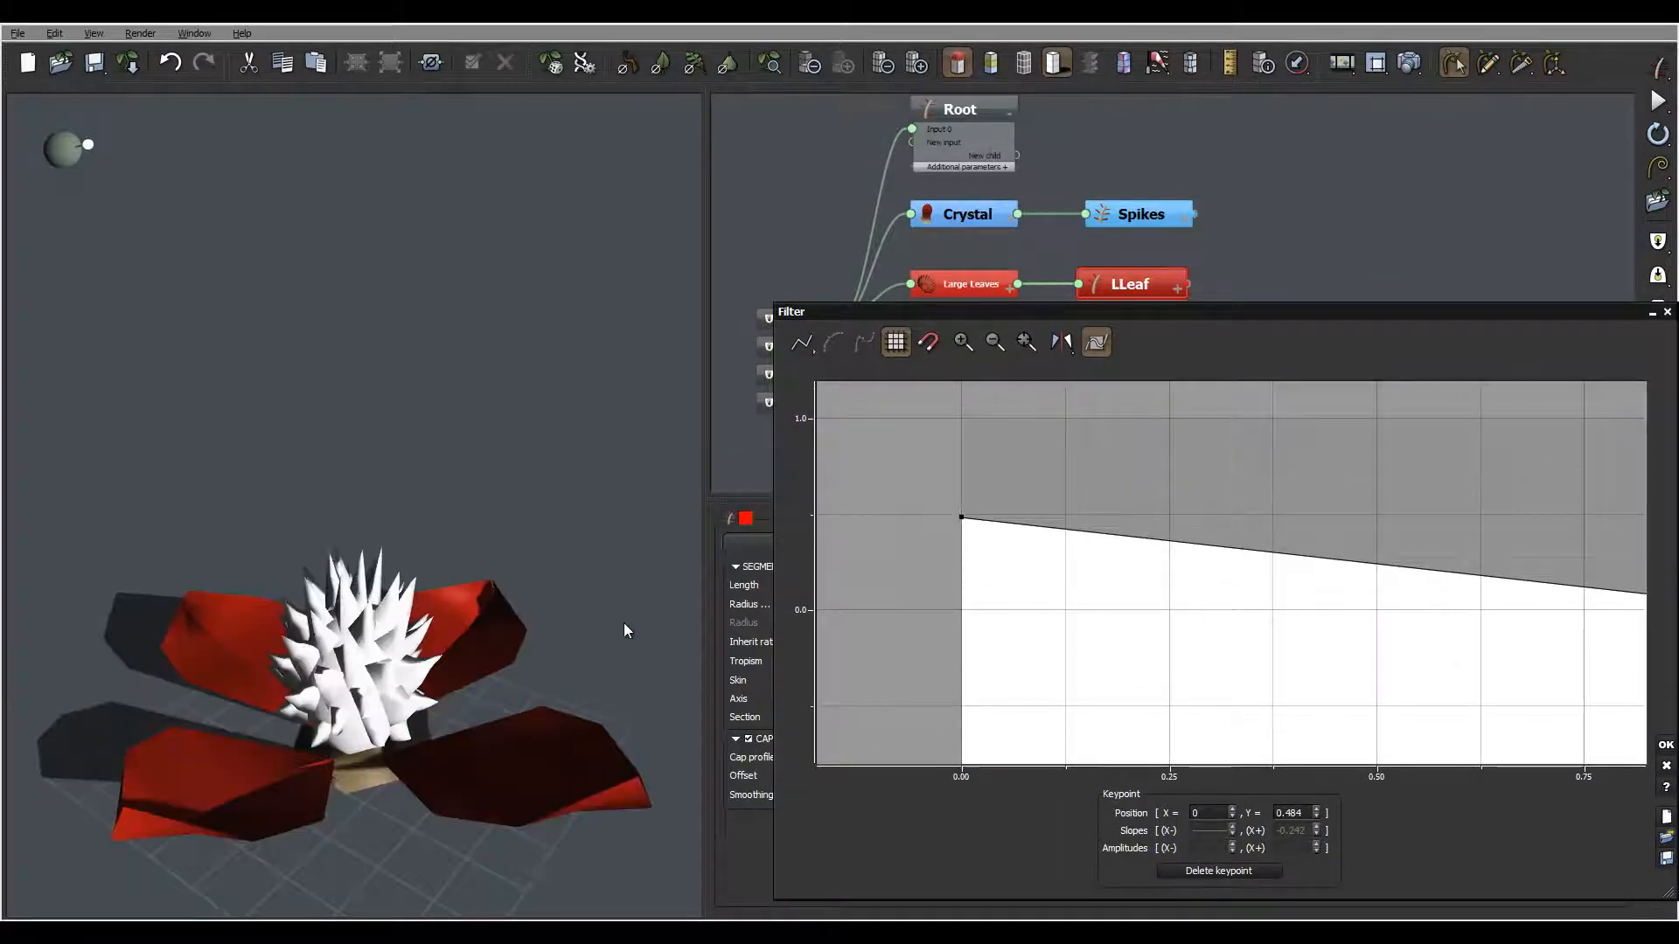
right_click_drag(617, 647, 556, 612)
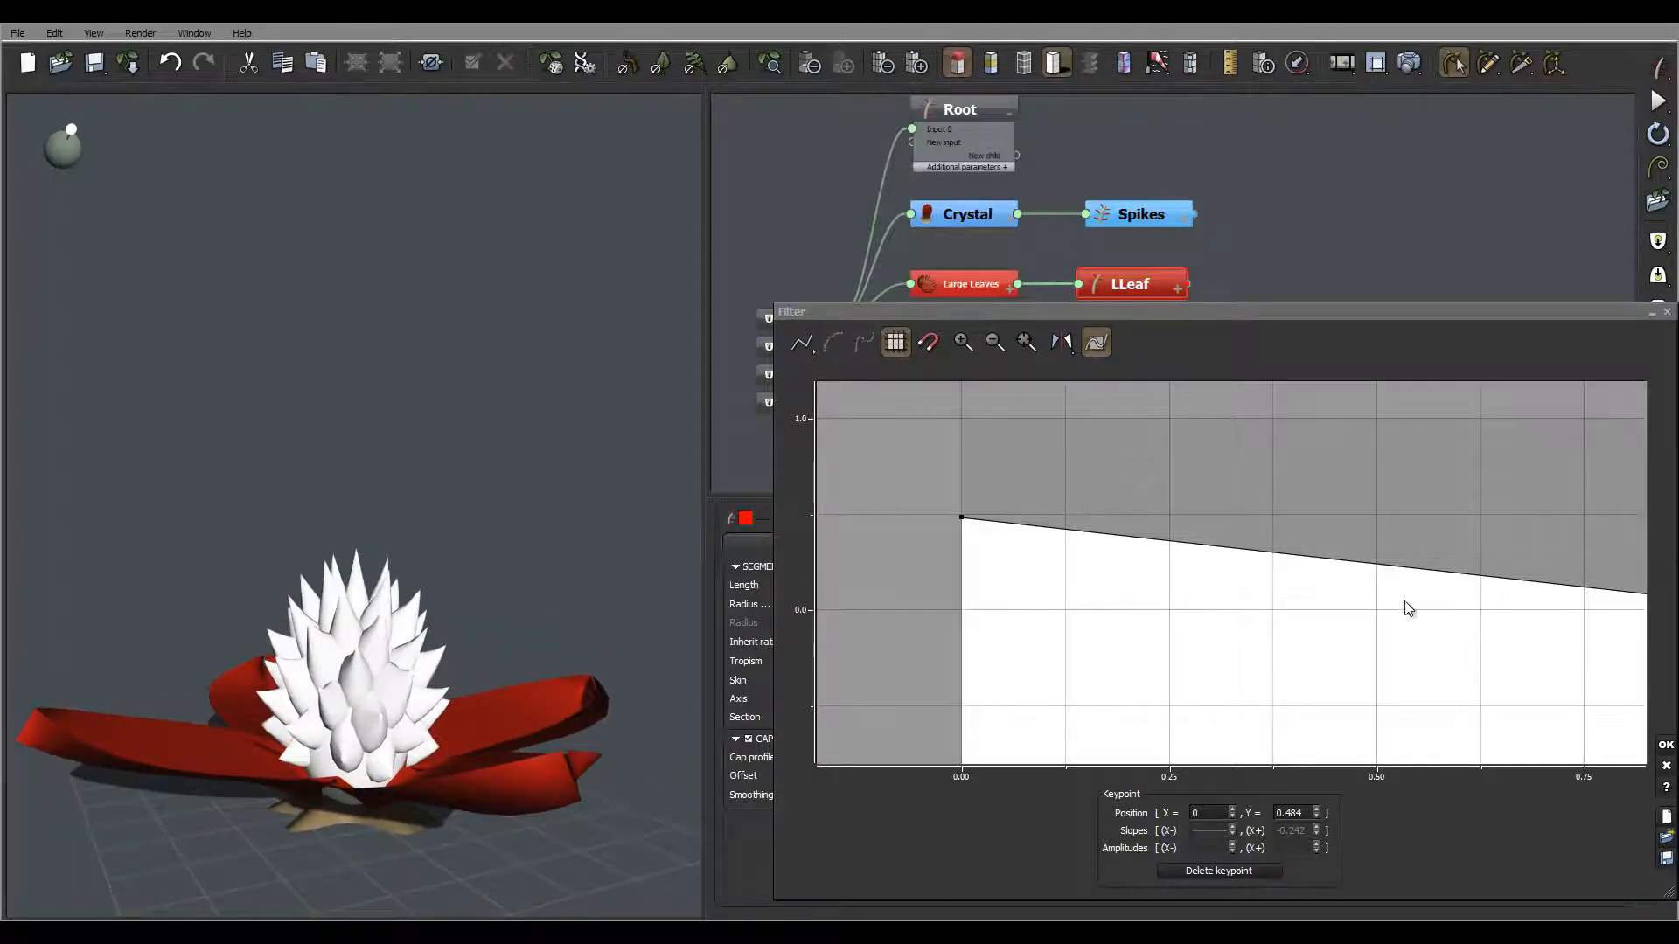
- Add keypoints to the blade section curve at about X 0.24, Y 0.46 and X 0.76, Y 0.01
middle_click_drag(1423, 647, 1285, 645)
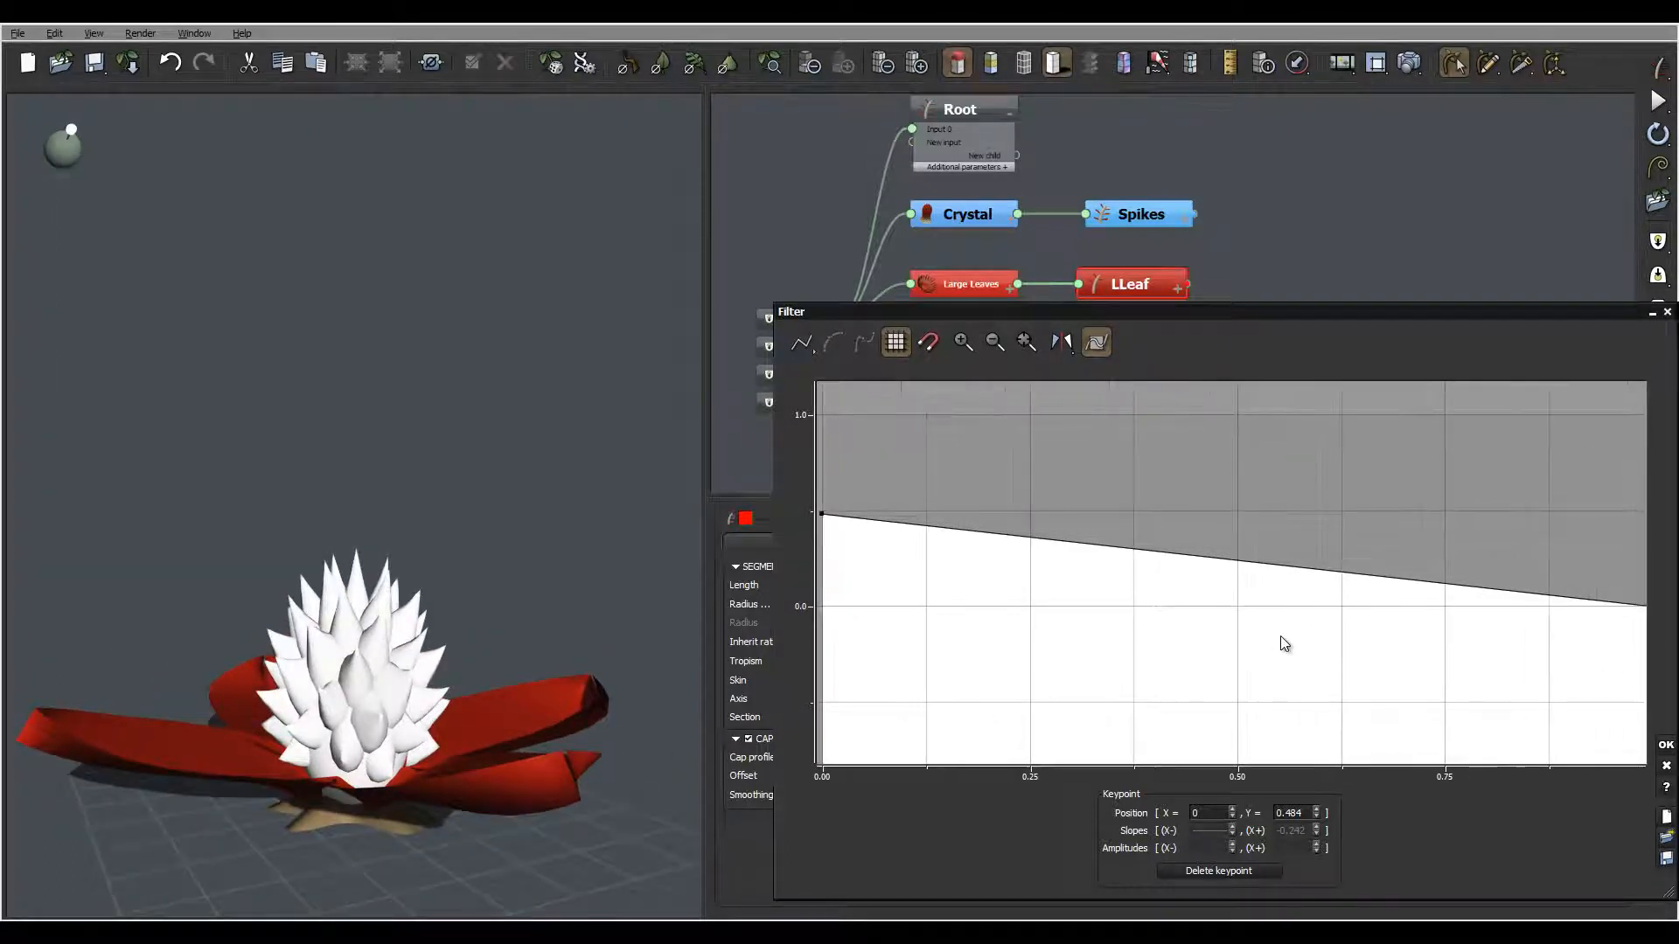
left_click_drag(993, 542, 1026, 520)
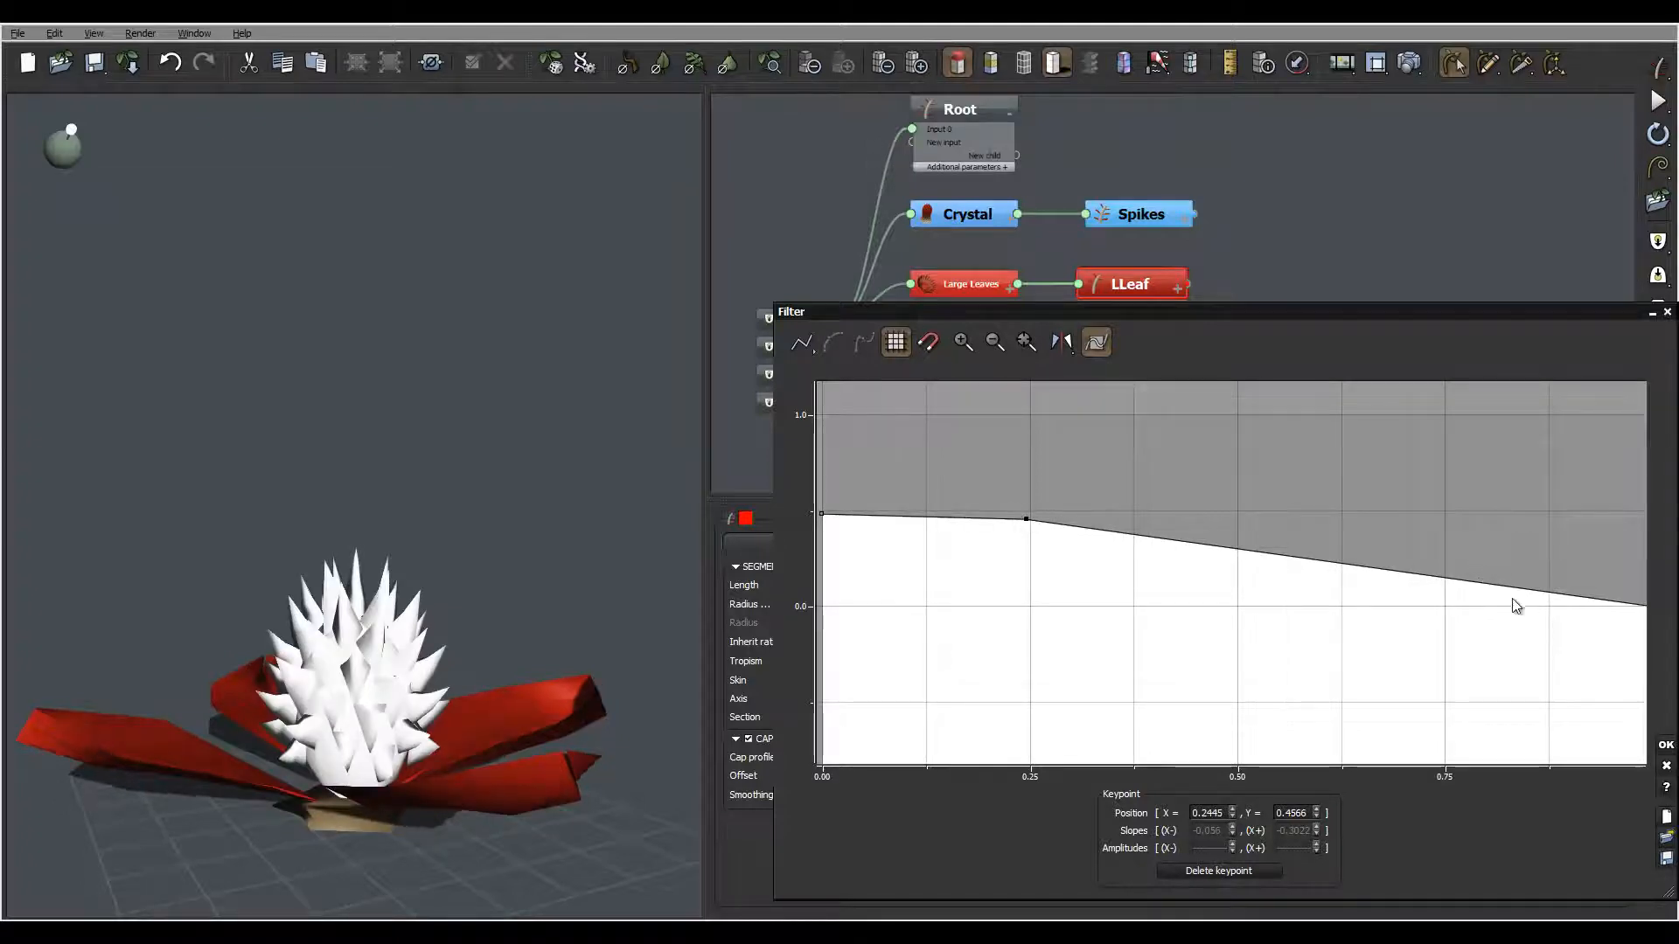
middle_click_drag(1515, 605, 1226, 584)
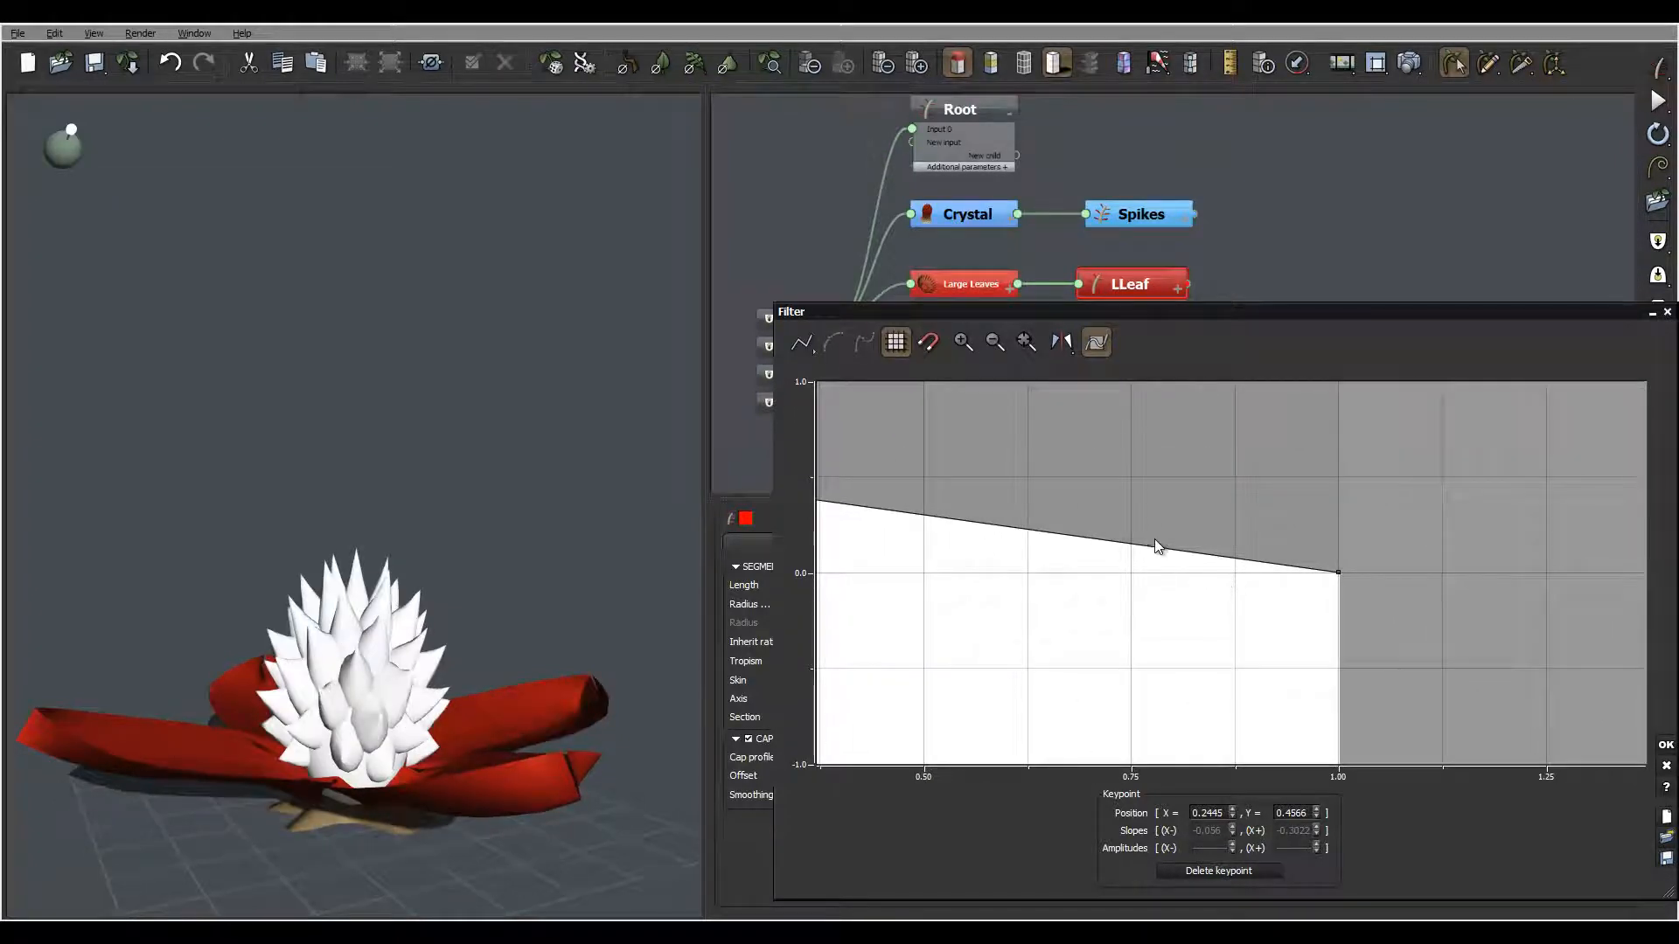
left_click_drag(1156, 549, 1135, 570)
left_click_drag(341, 551, 487, 577)
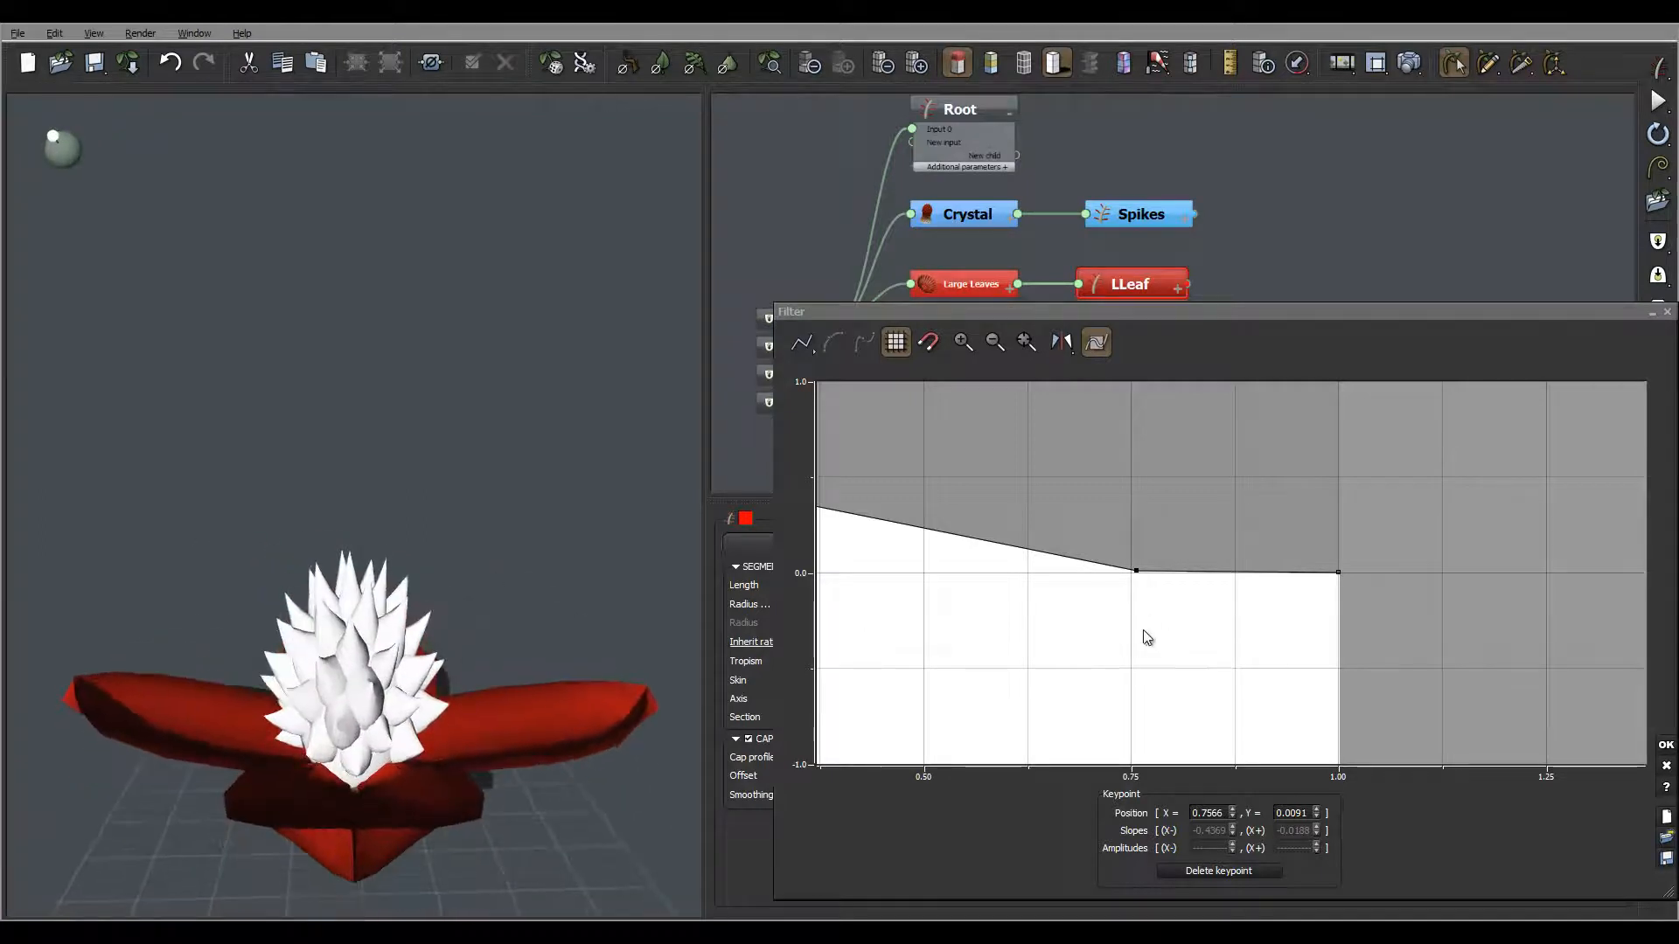
- Switch the blade section to a smooth curve and set the slopes of the keypoint at X 0.76 to about -0.33
left_click_drag(1143, 631, 1302, 636)
left_click(801, 343)
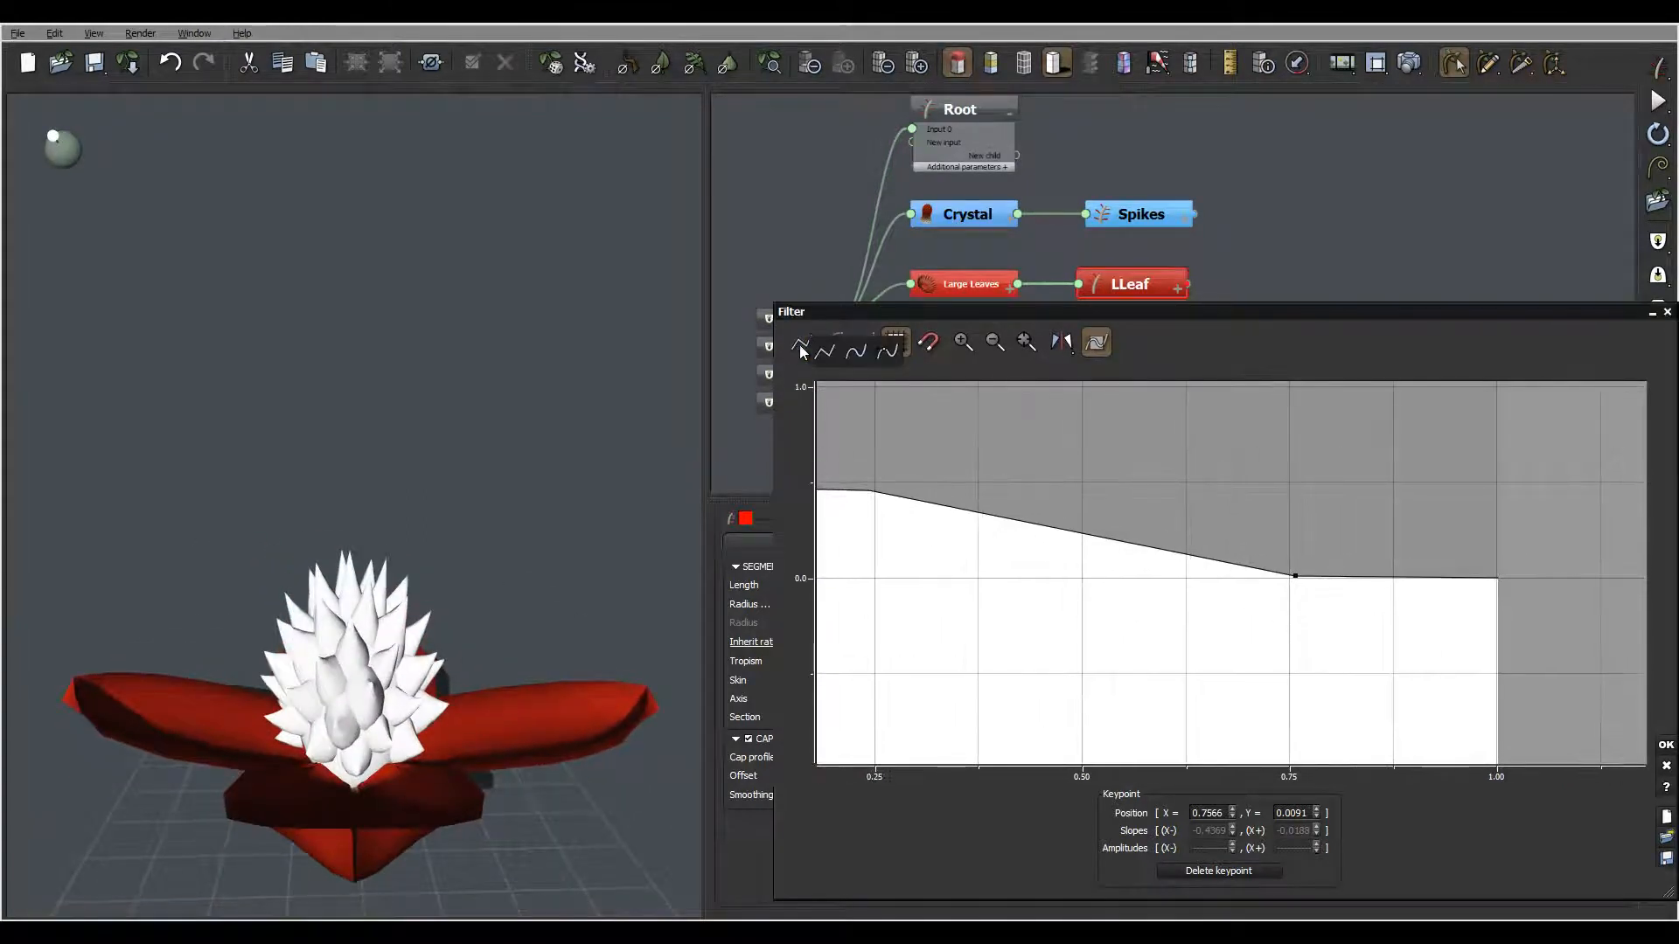
left_click(853, 352)
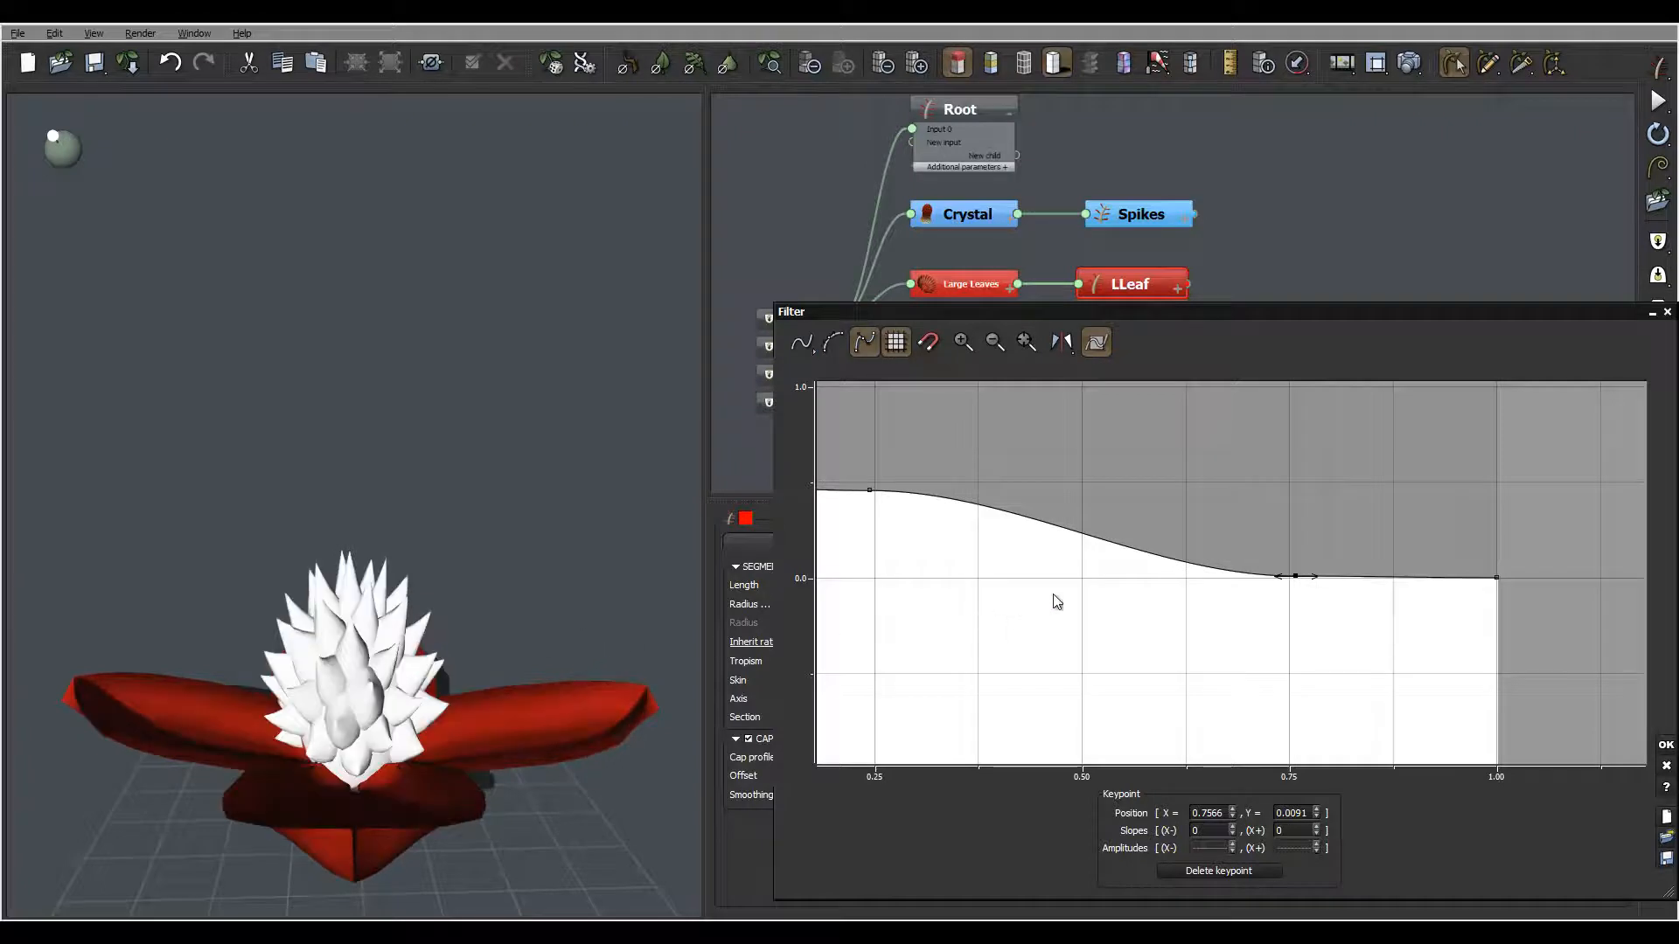
left_click_drag(1168, 610, 1081, 623)
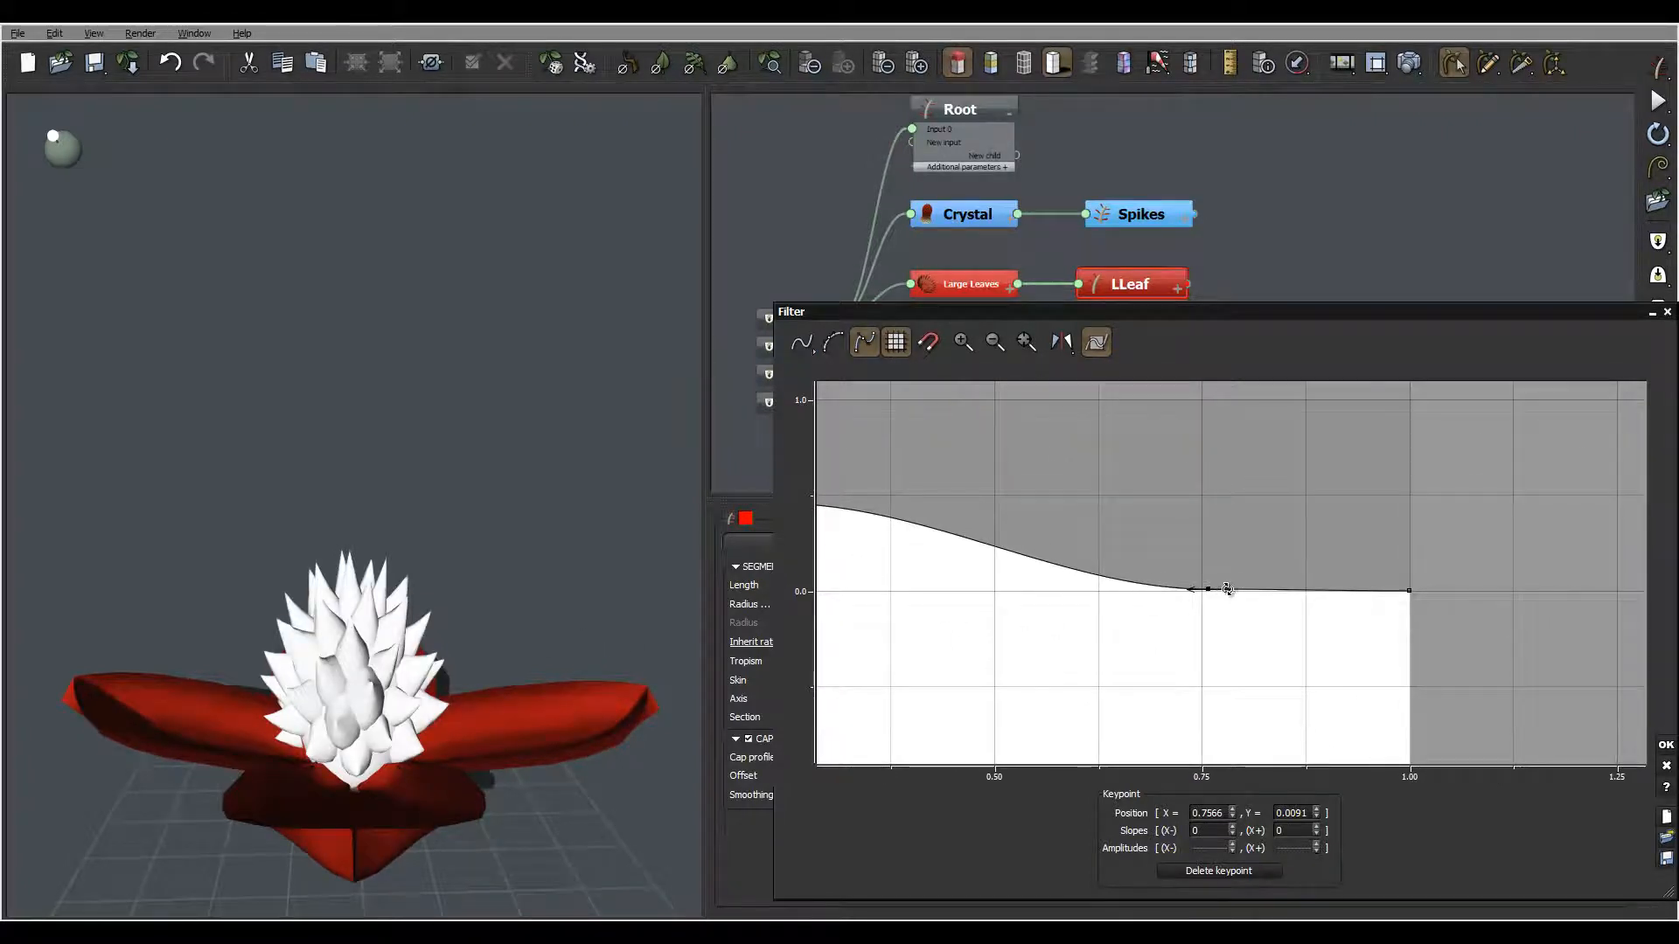
left_click_drag(1223, 590, 1229, 594)
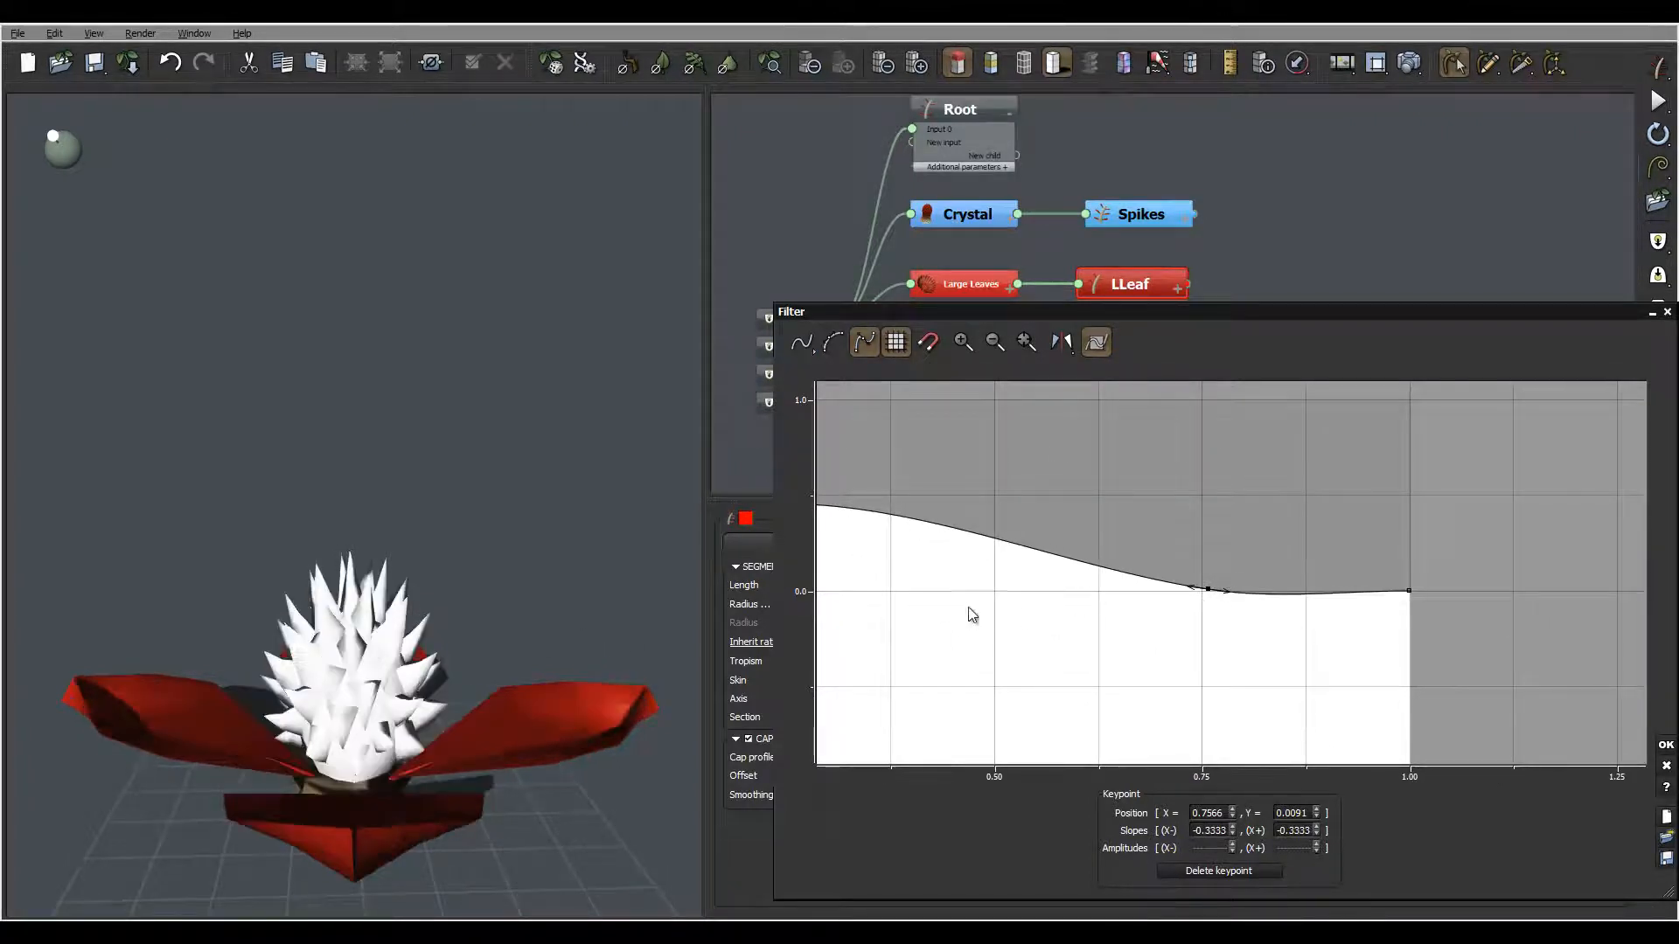
- Set the slopes of the blade section's keypoint at X 0.24 to about -0.53 and apply the curve
left_click_drag(967, 611, 1229, 548)
left_click(1202, 540)
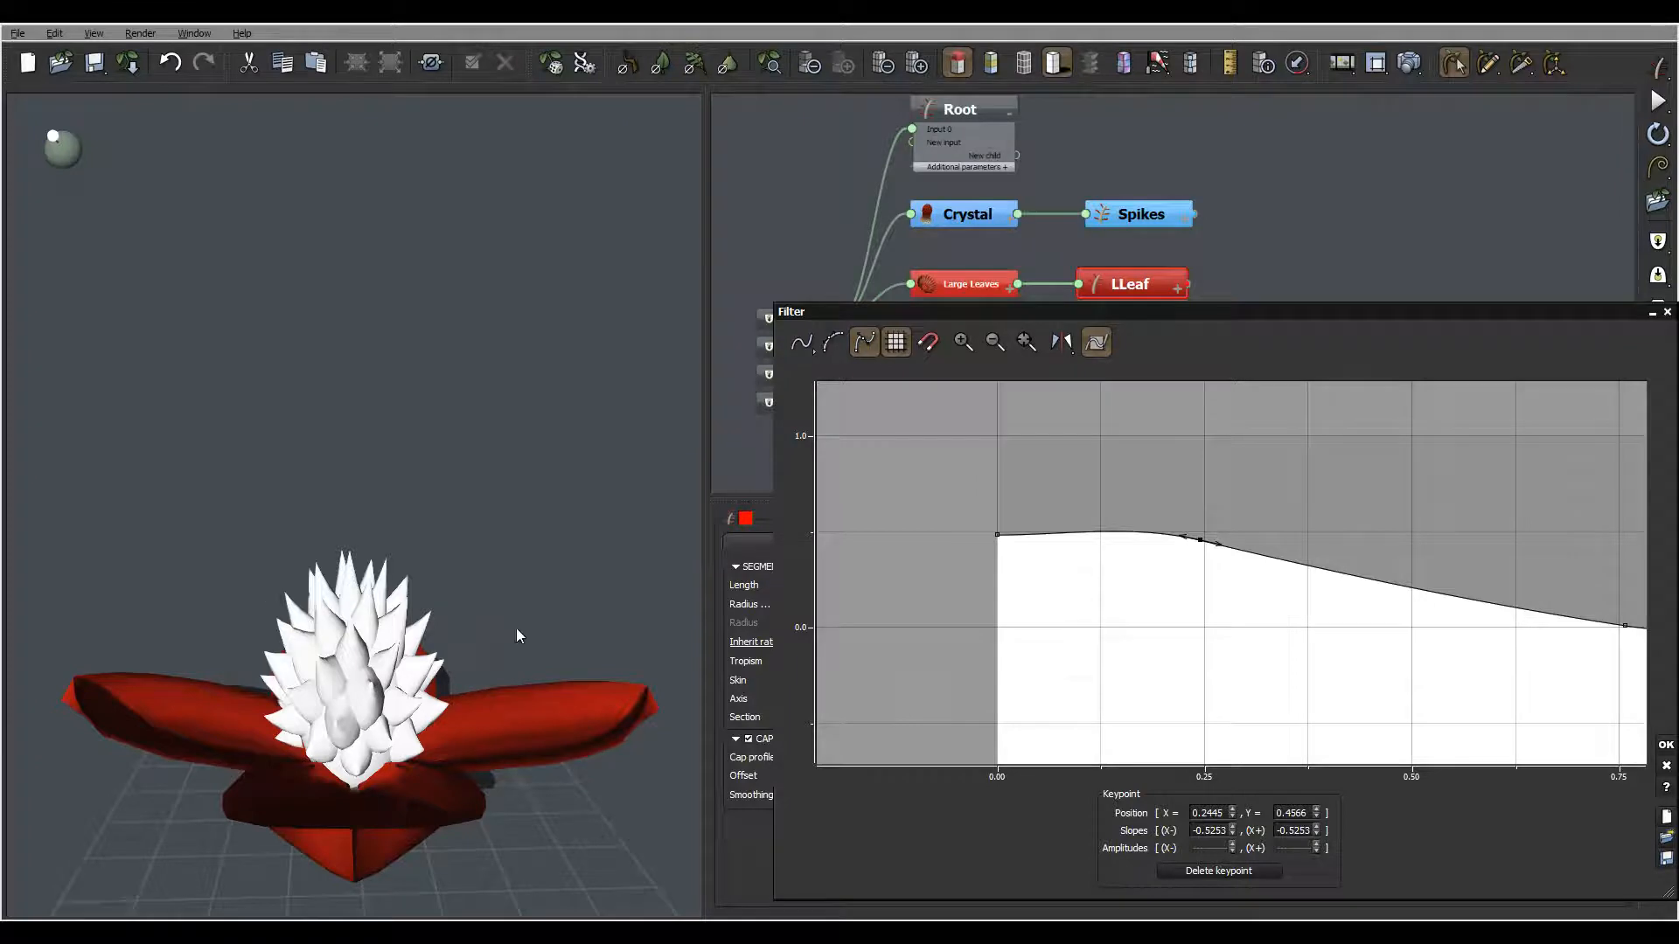
left_click_drag(515, 628, 451, 581)
left_click(1664, 748)
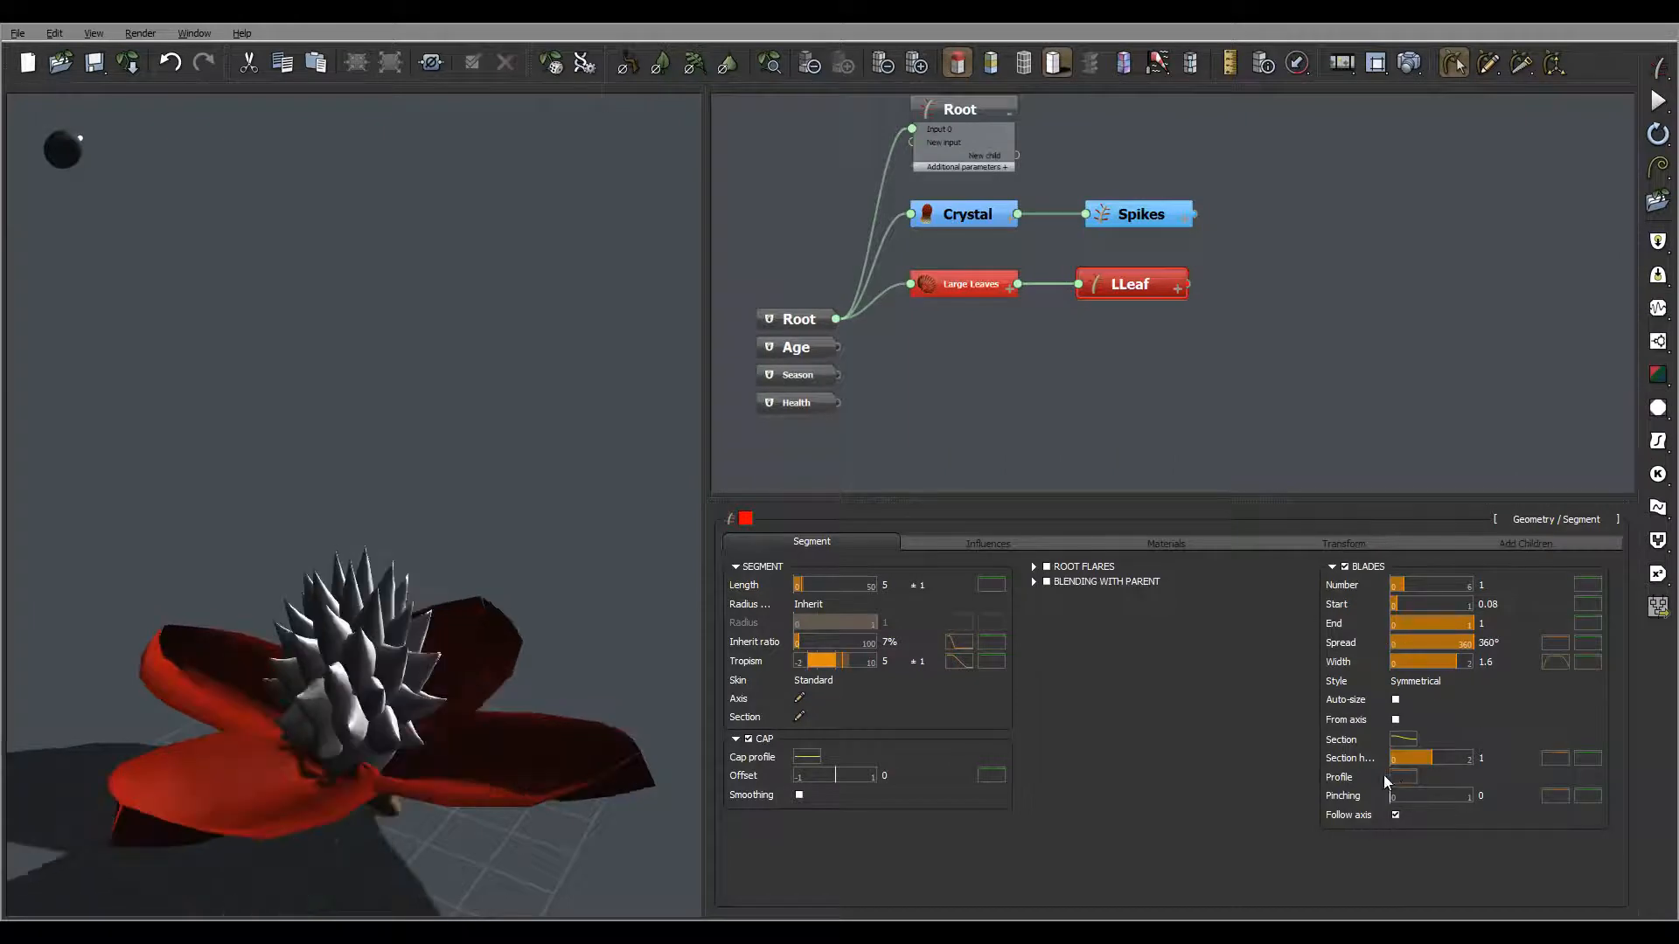
- In the blade section height's profile, add a keypoint at about X 0.13 on the Y 1 line and lower the start keypoint to about Y 0
left_click(1555, 758)
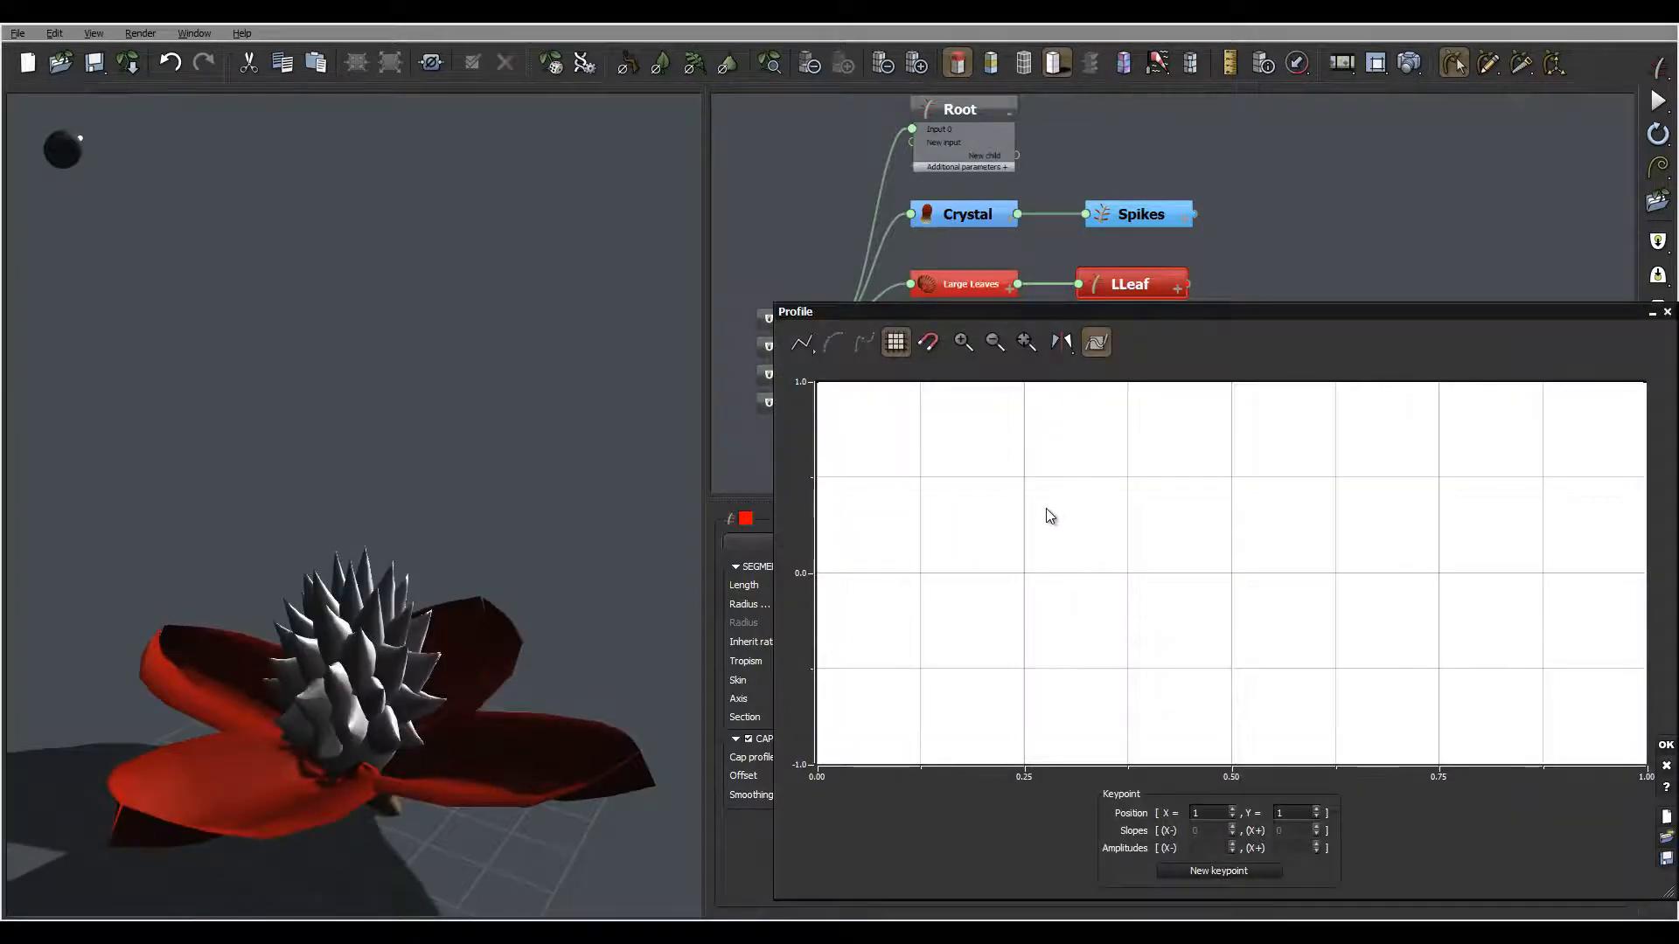
middle_click_drag(1053, 526, 1172, 548)
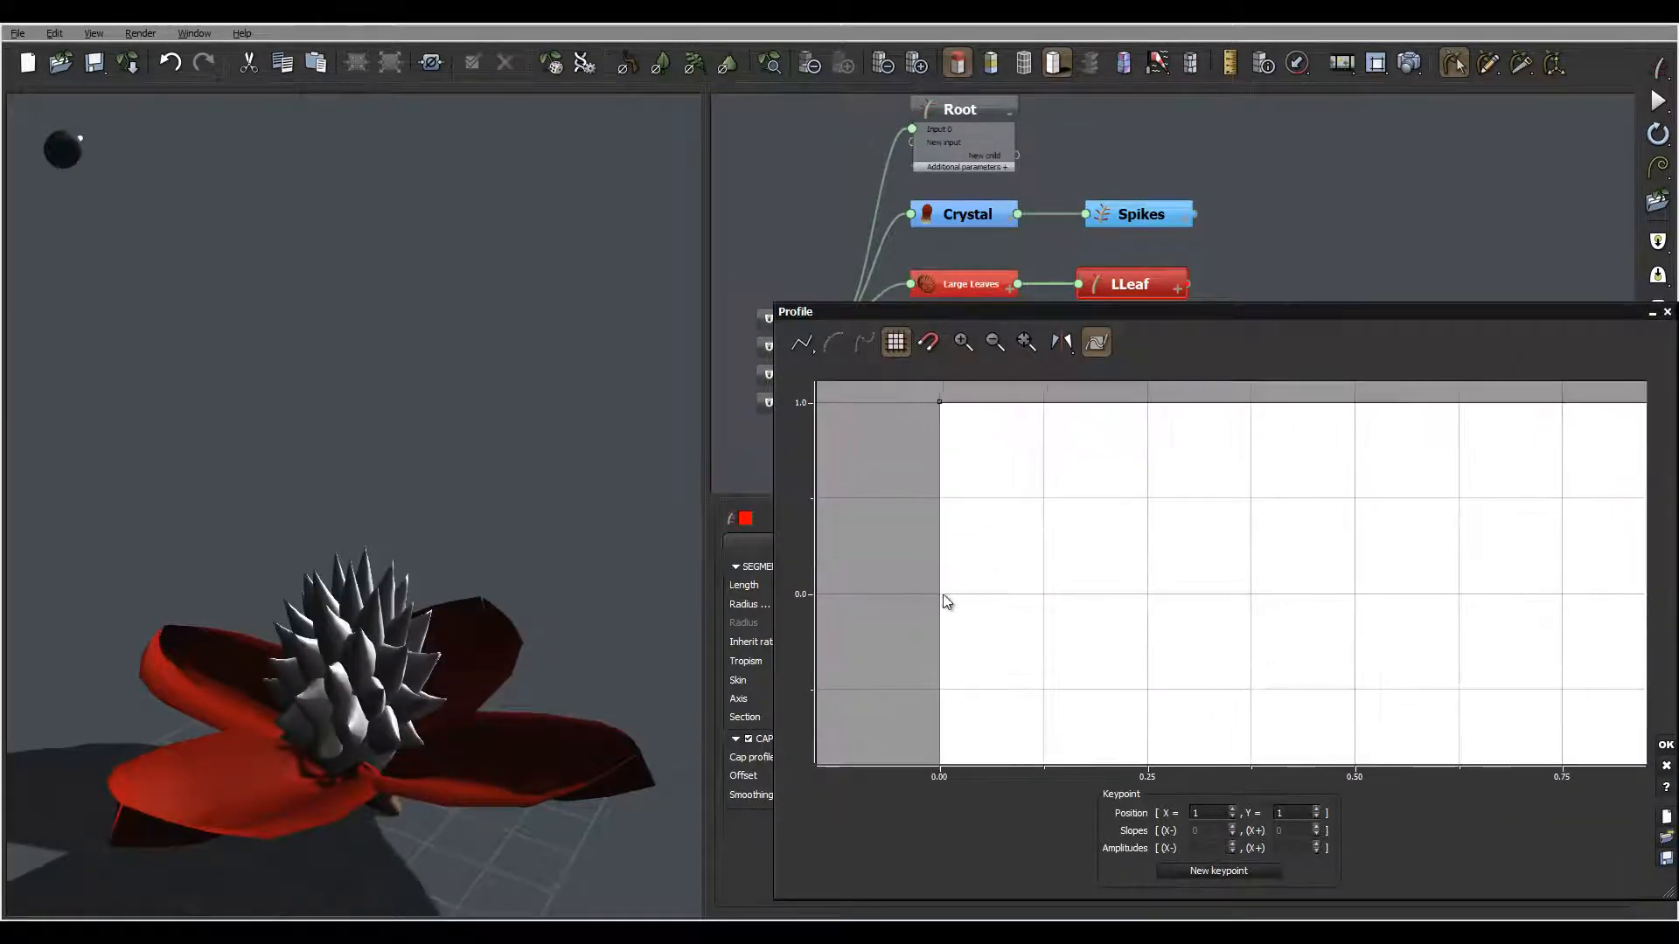
middle_click_drag(1032, 563, 1006, 586)
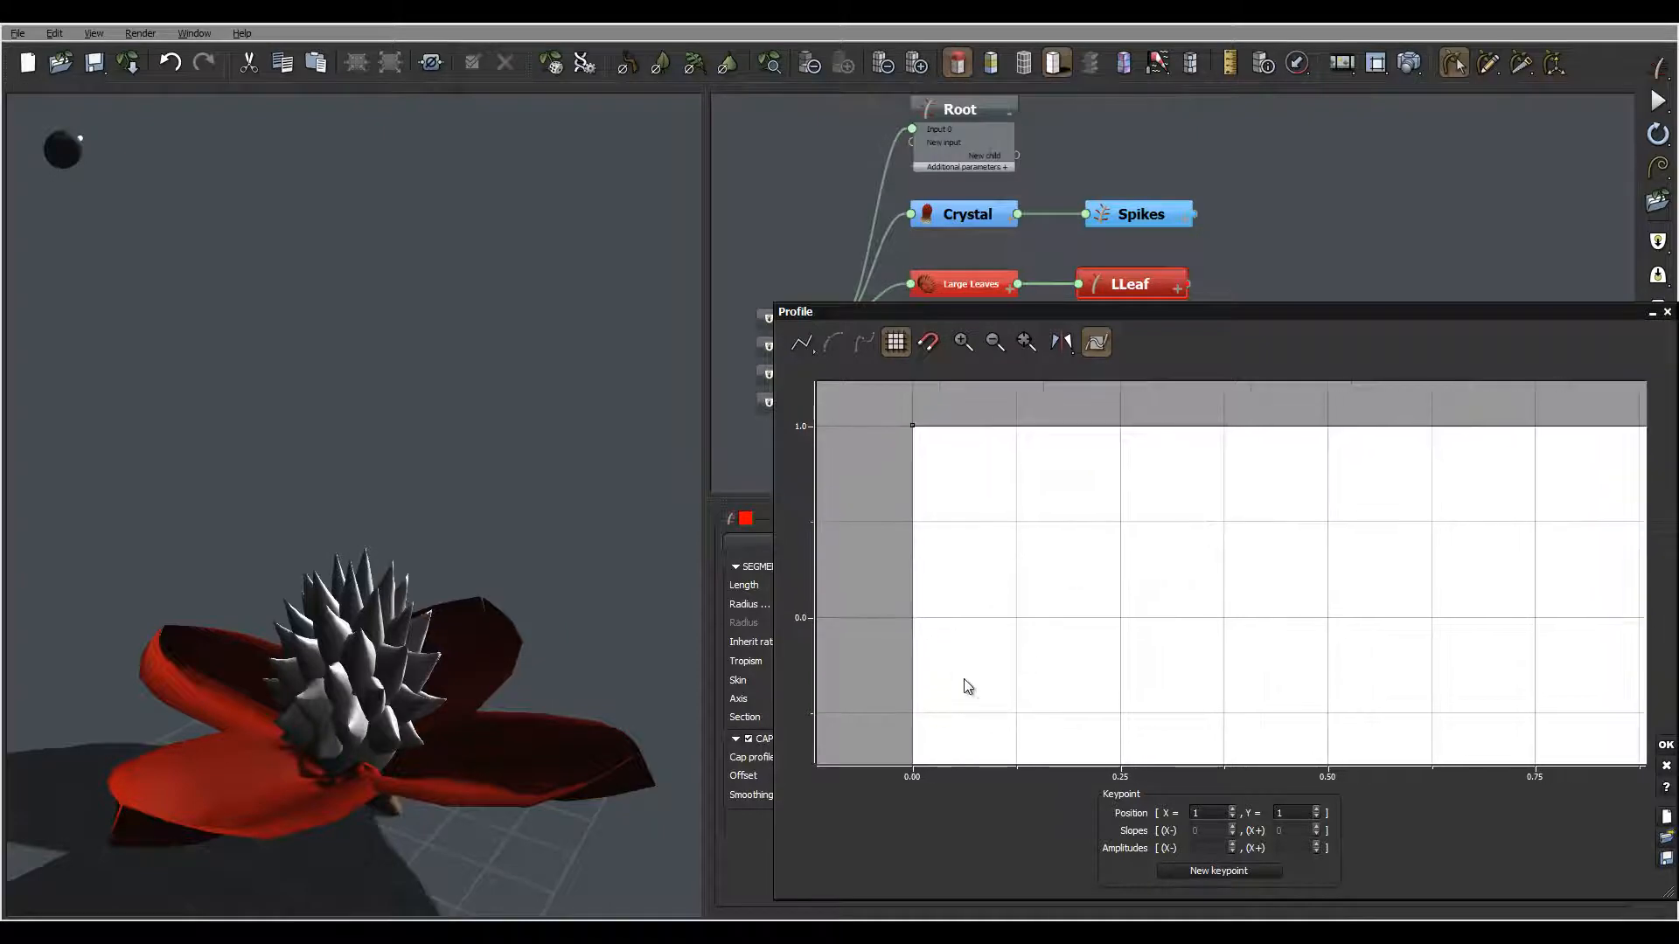
left_click(1019, 424)
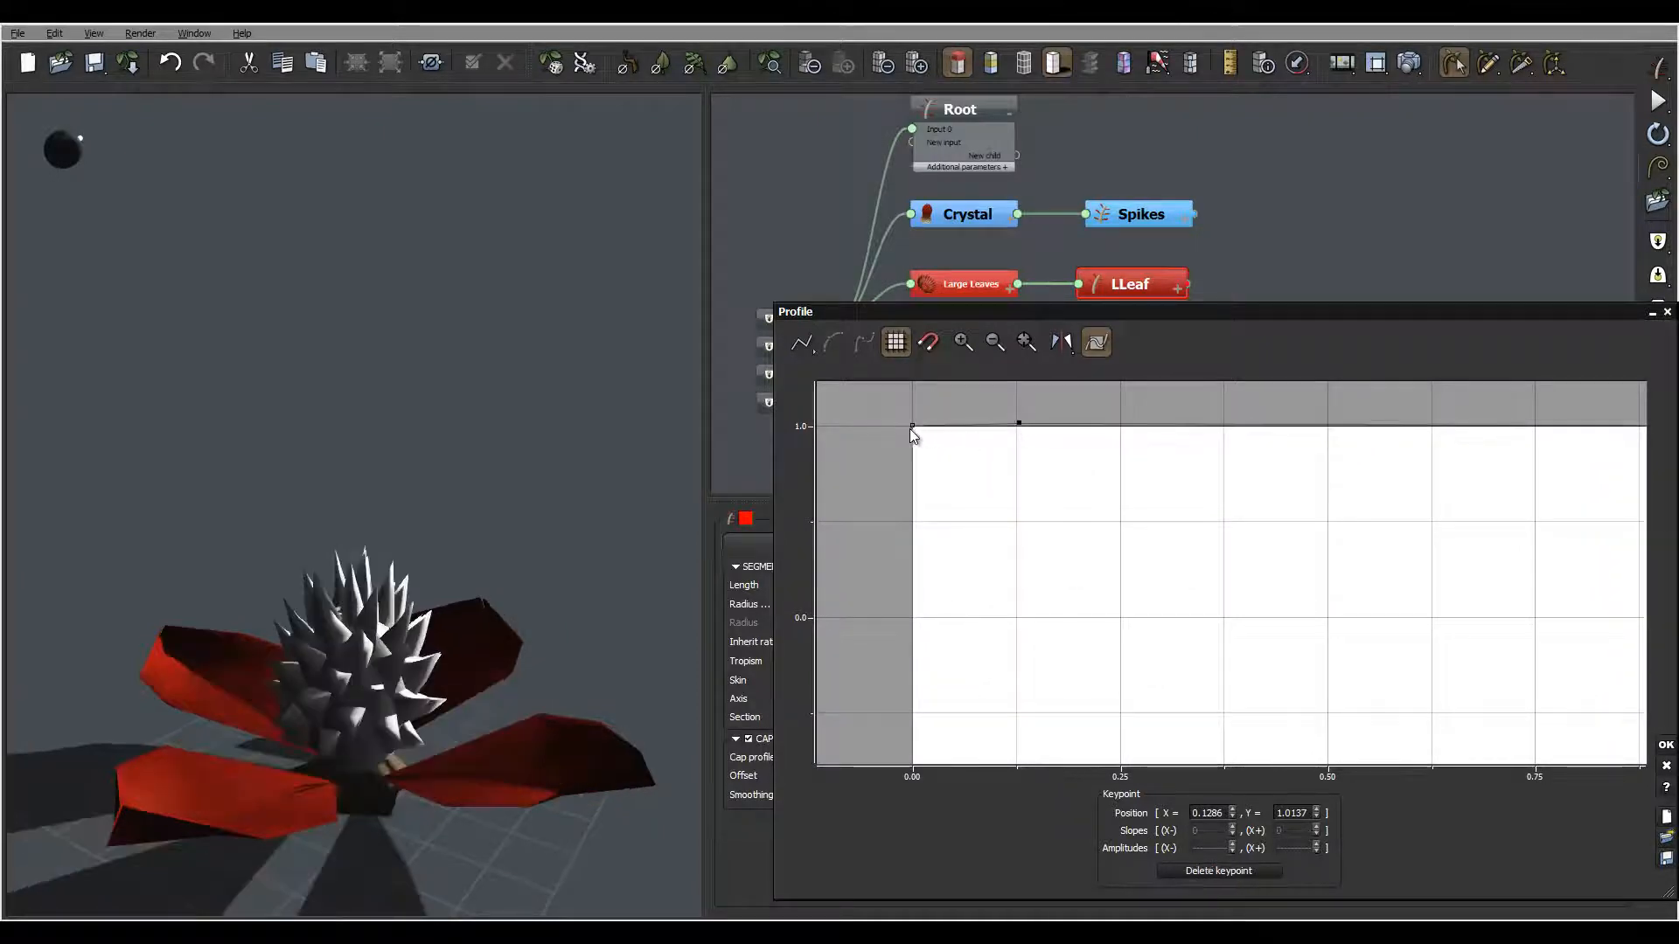
left_click_drag(913, 425, 910, 626)
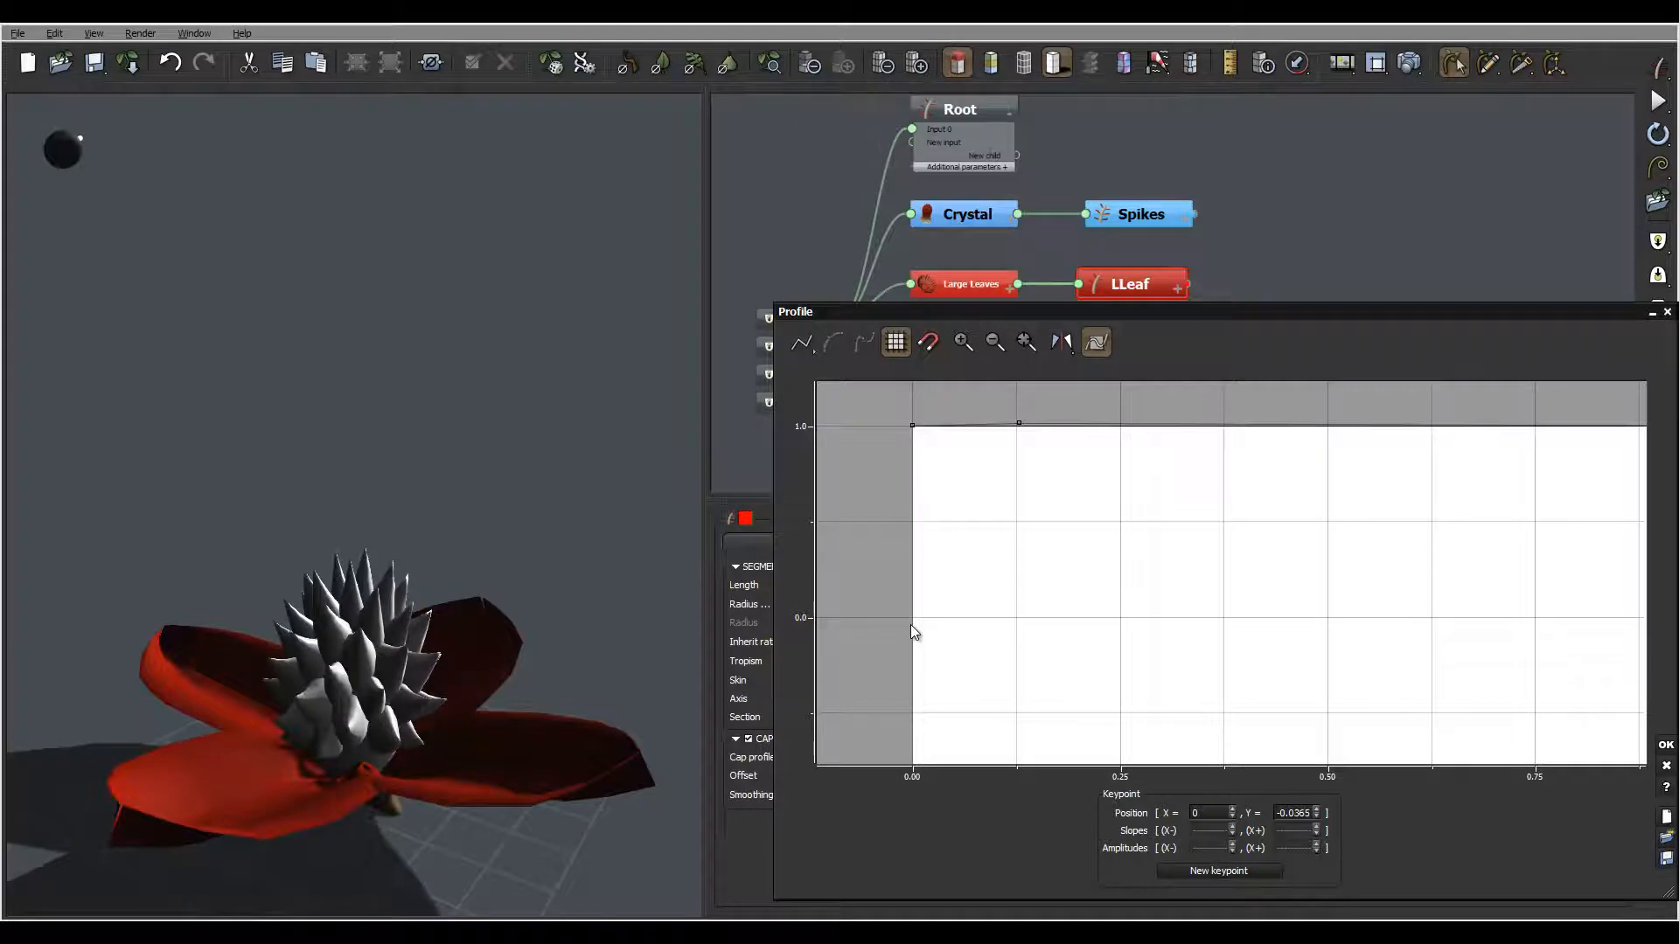
mouse_move(911, 624)
left_mouse_down()
mouse_move(914, 434)
mouse_move(900, 618)
left_mouse_up()
left_click(912, 425)
left_click(912, 426)
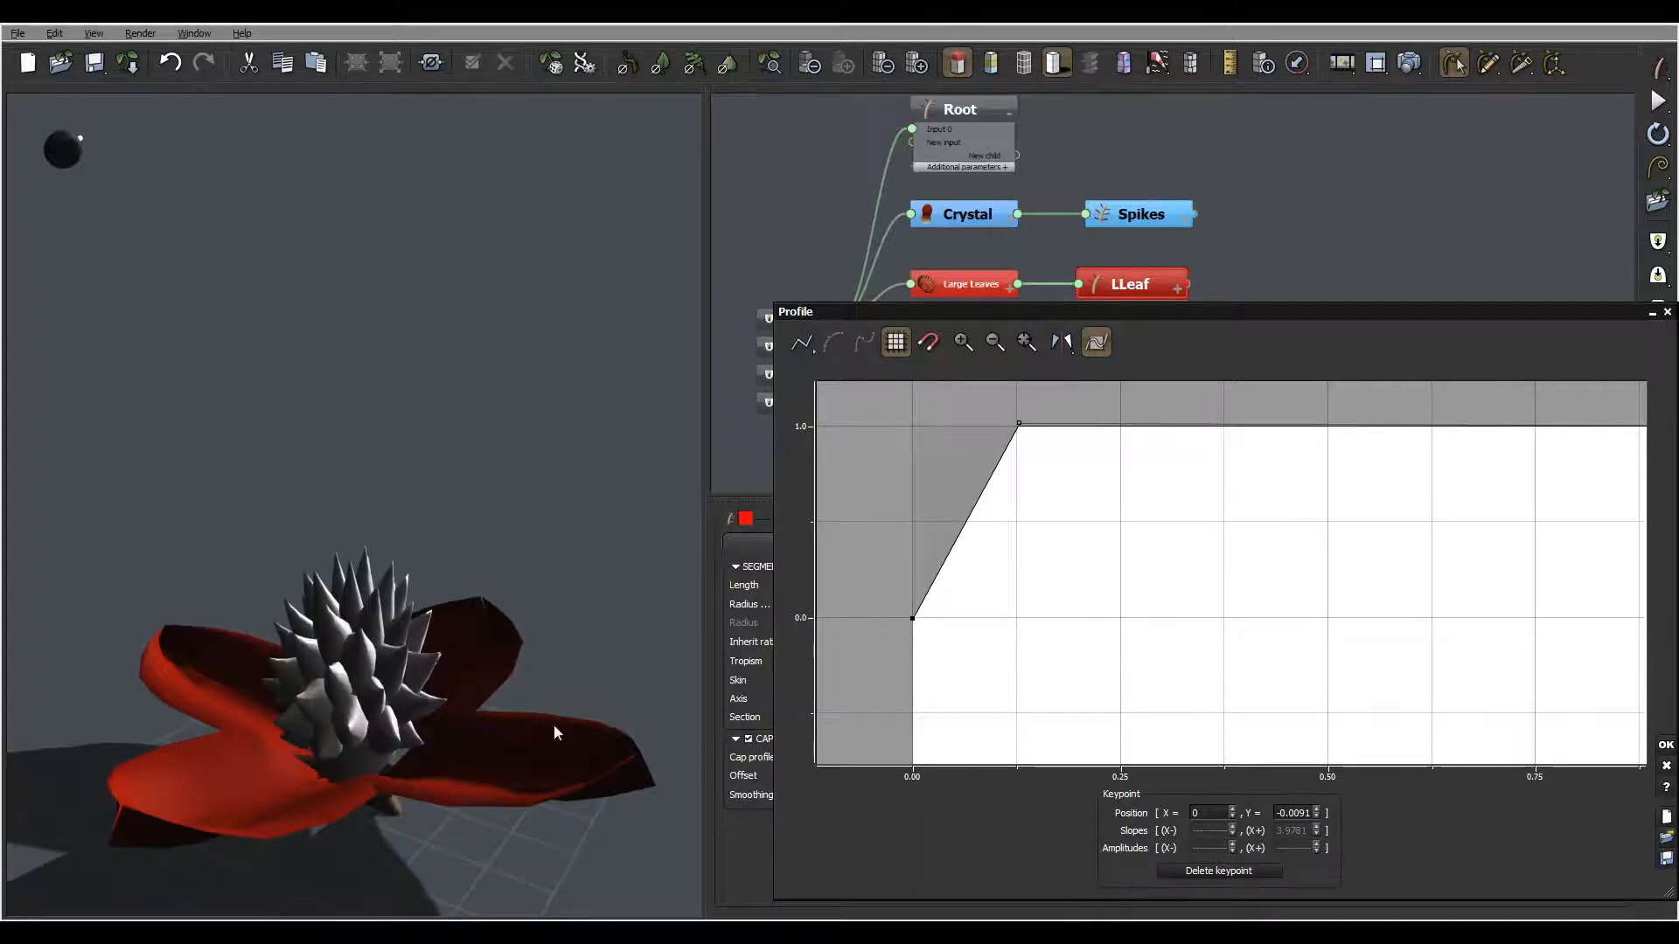
middle_click_drag(1370, 579, 873, 575)
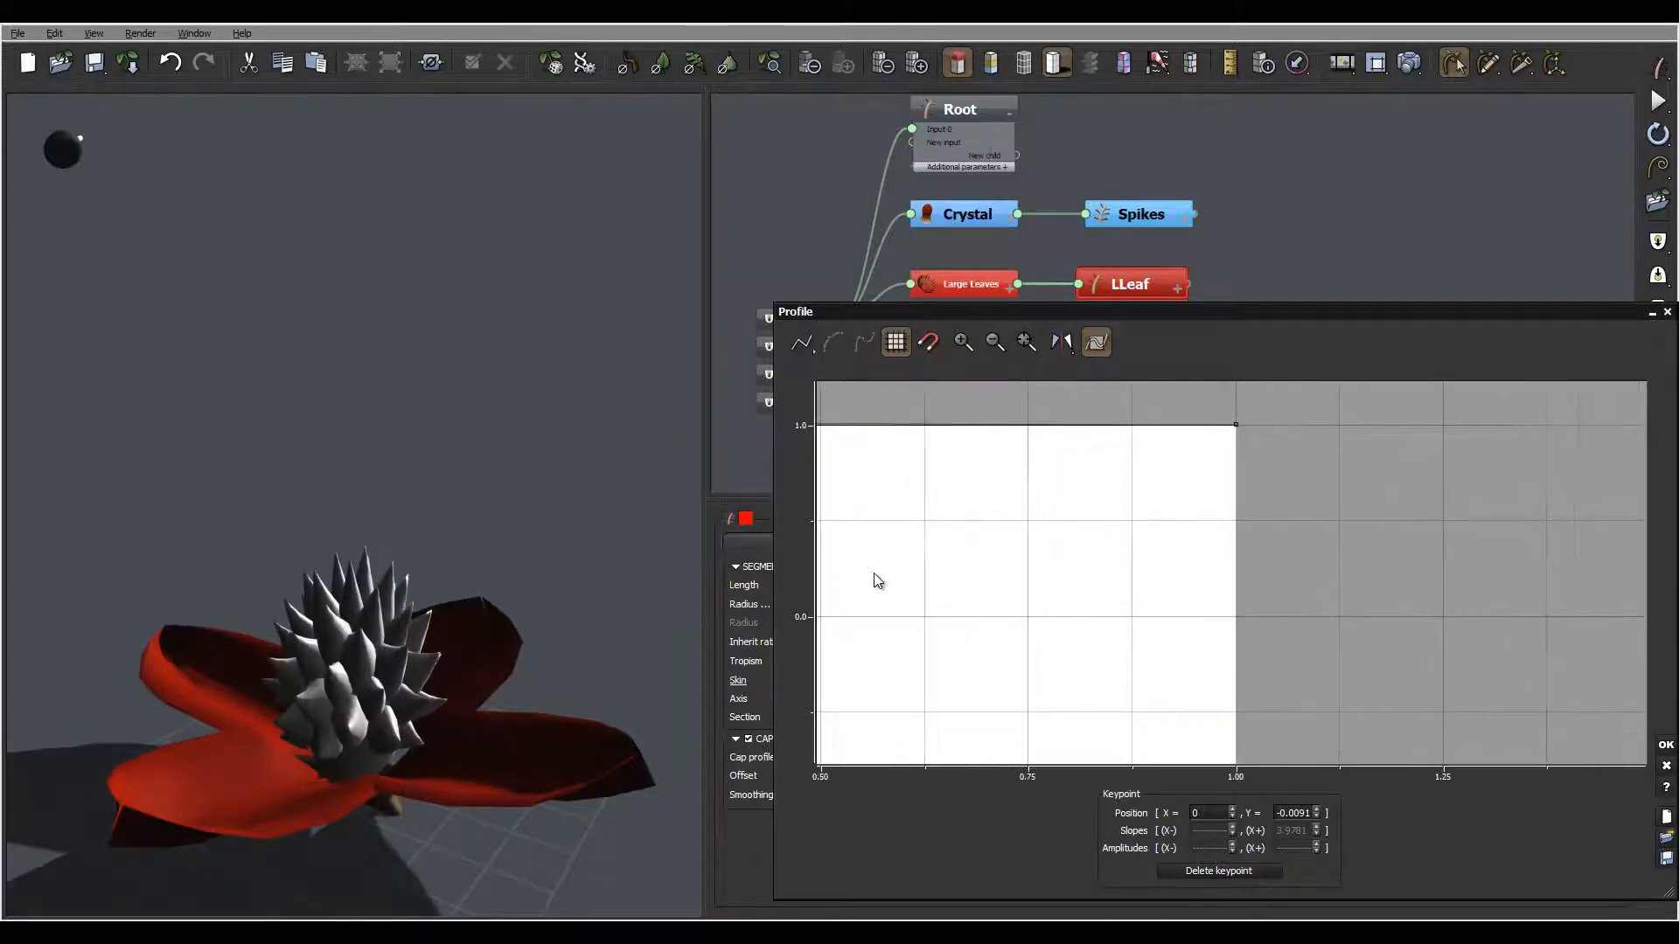
- In the section height profile, add a keypoint at about X 0.75 on the Y 1 line and lower the end keypoint to about Y 0
left_click(1025, 426)
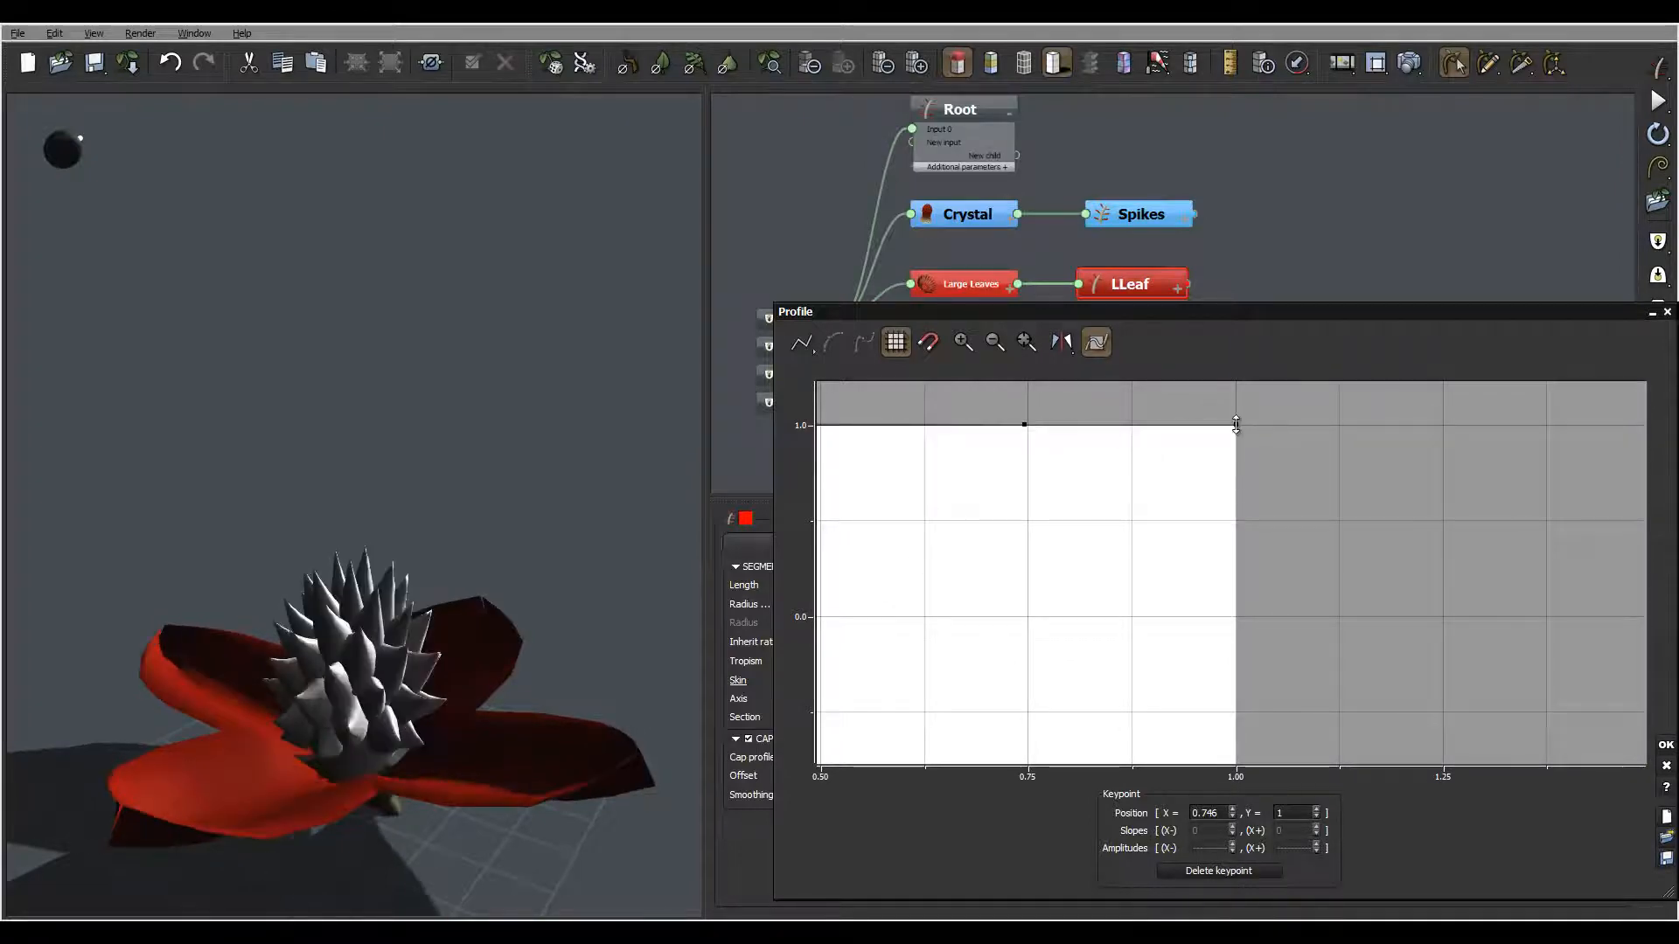
left_click_drag(1237, 425, 1253, 618)
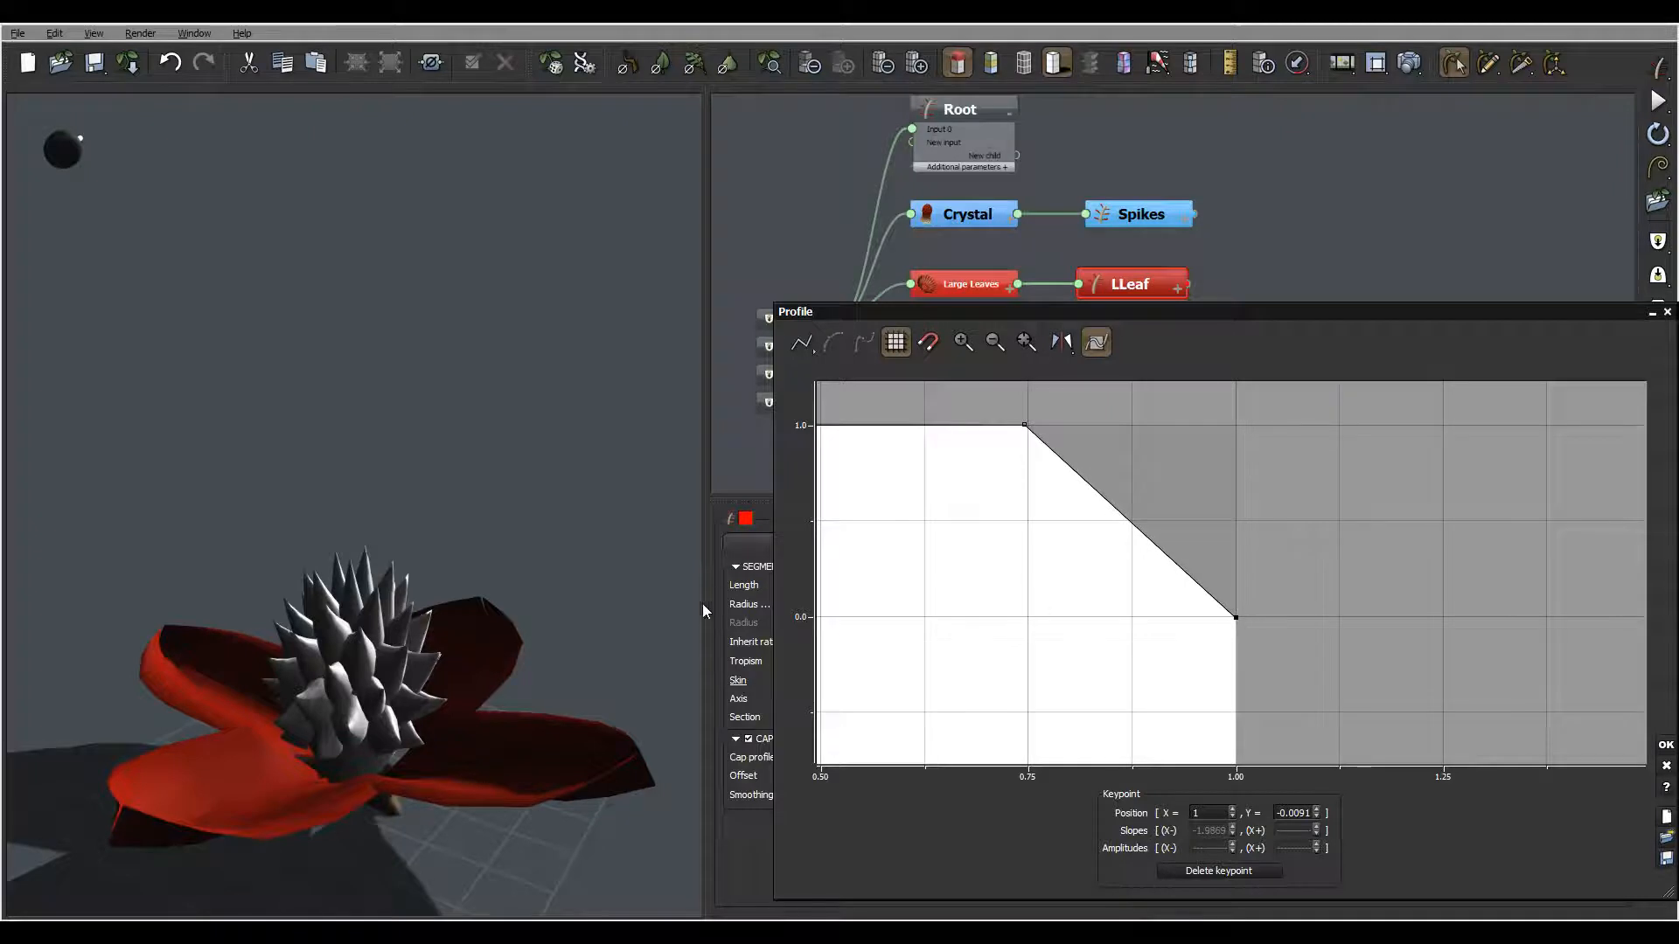
left_click_drag(641, 783, 620, 645)
left_click_drag(639, 733, 1095, 660)
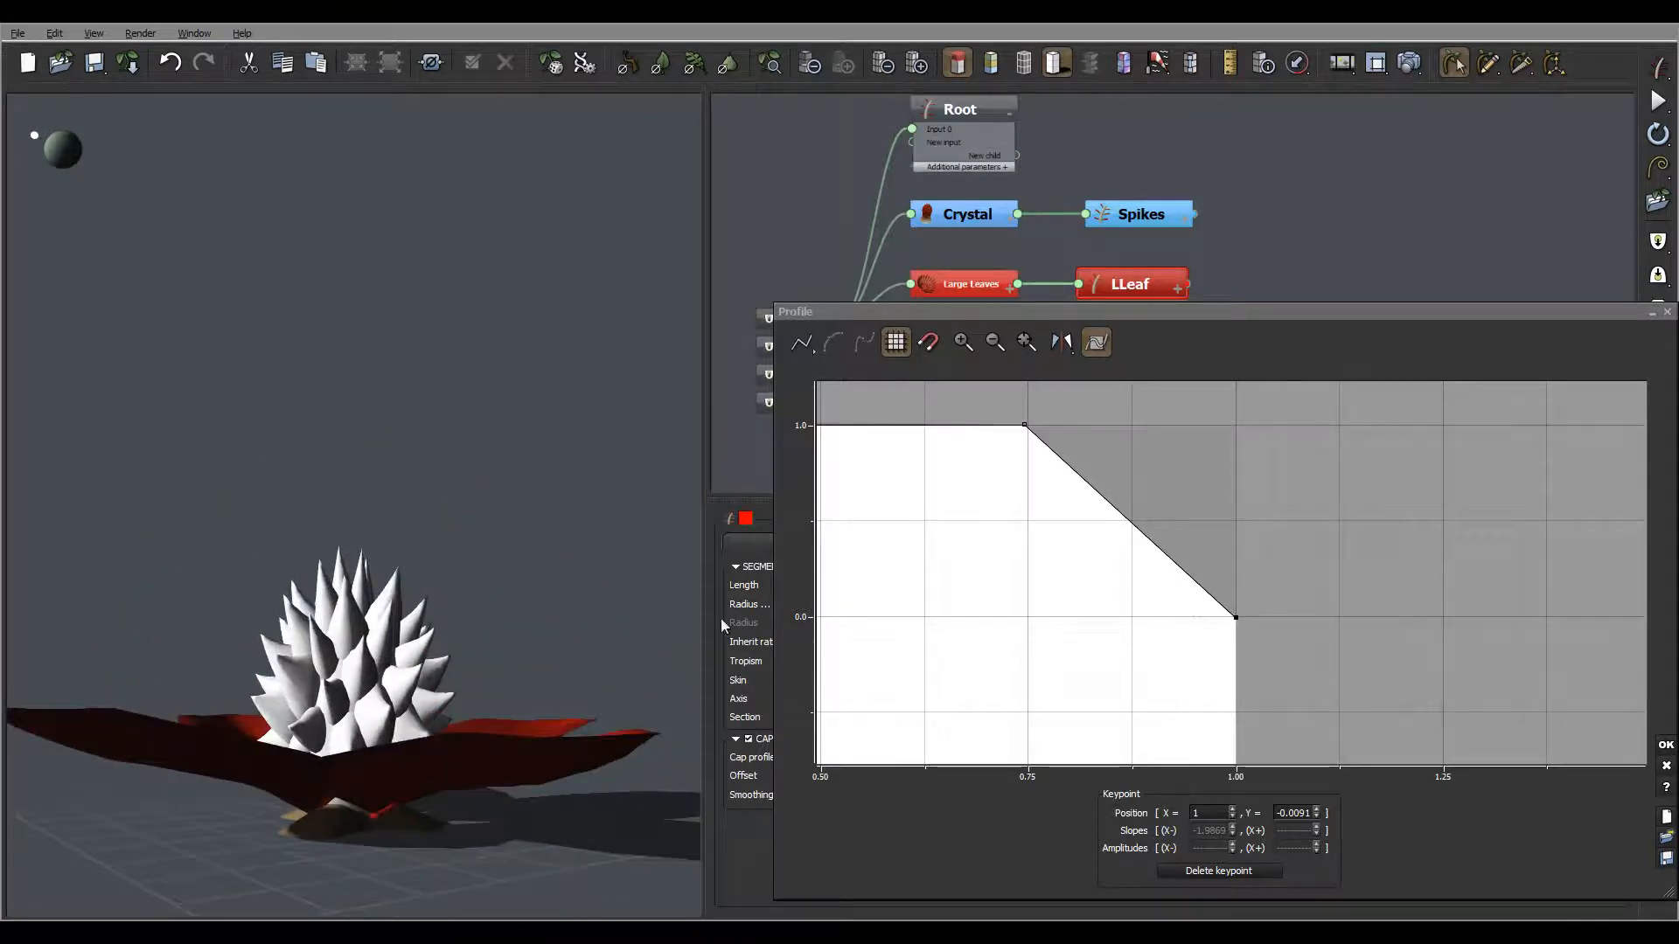
left_click_drag(721, 618, 500, 759)
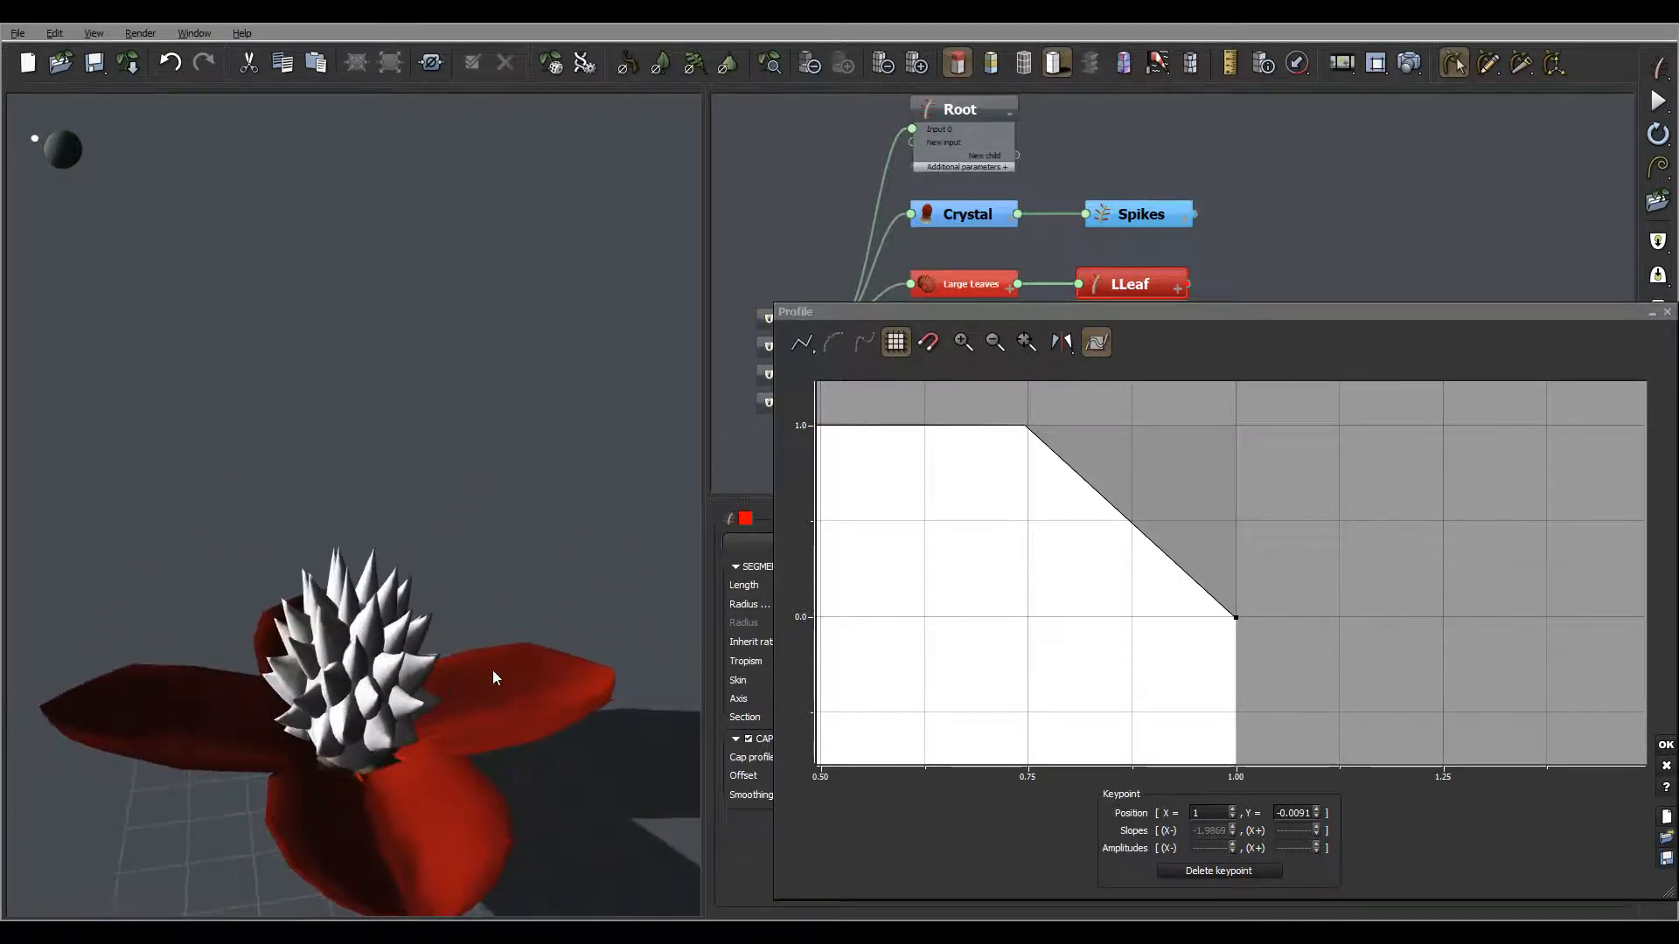
left_click_drag(493, 678, 803, 638)
- Make the section height profile a smooth curve, with slopes of about -1.71 at the end keypoint and 4.74 at the start keypoint
left_click_drag(1088, 523, 1213, 573)
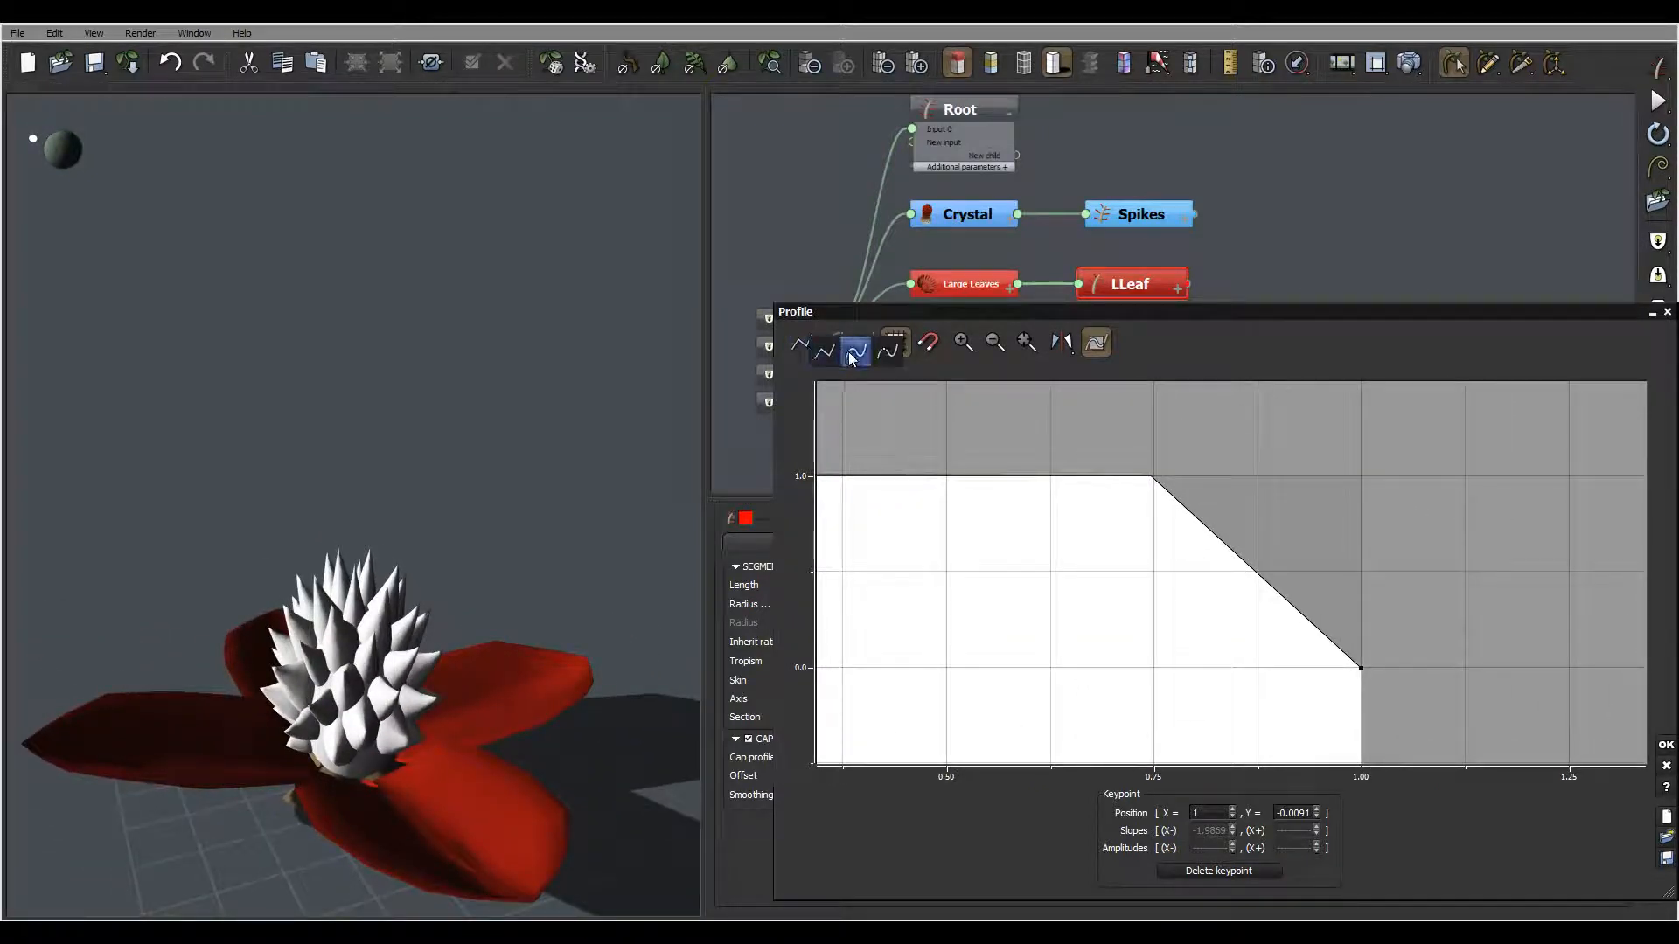
left_click(864, 342)
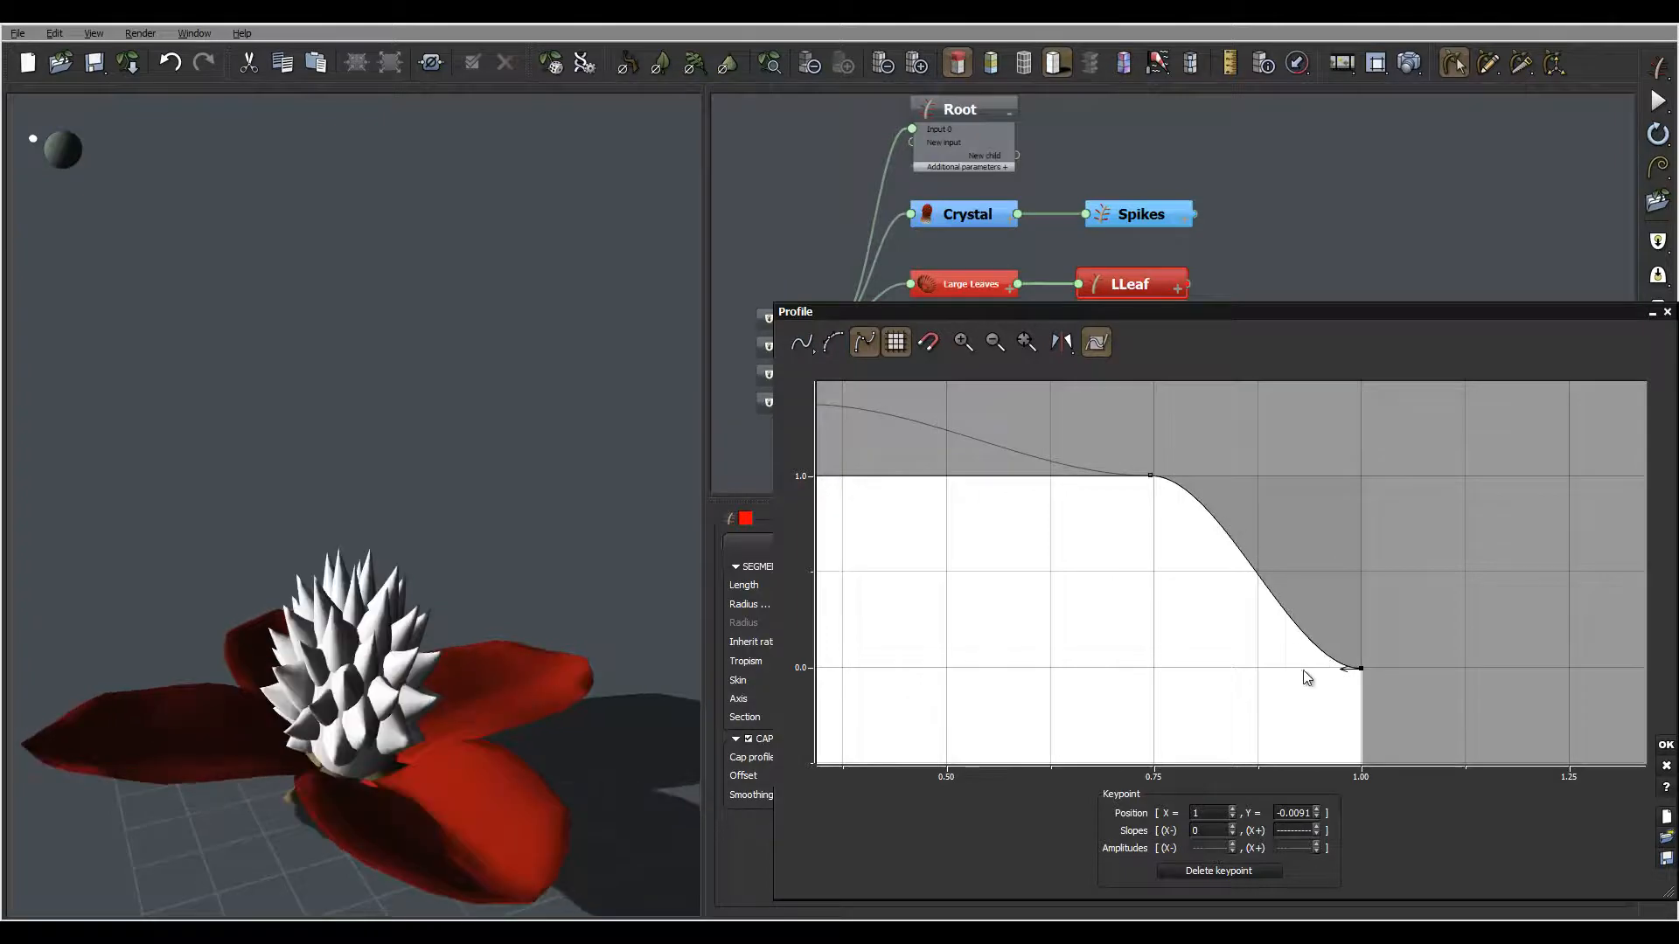
left_click_drag(1345, 668, 1310, 632)
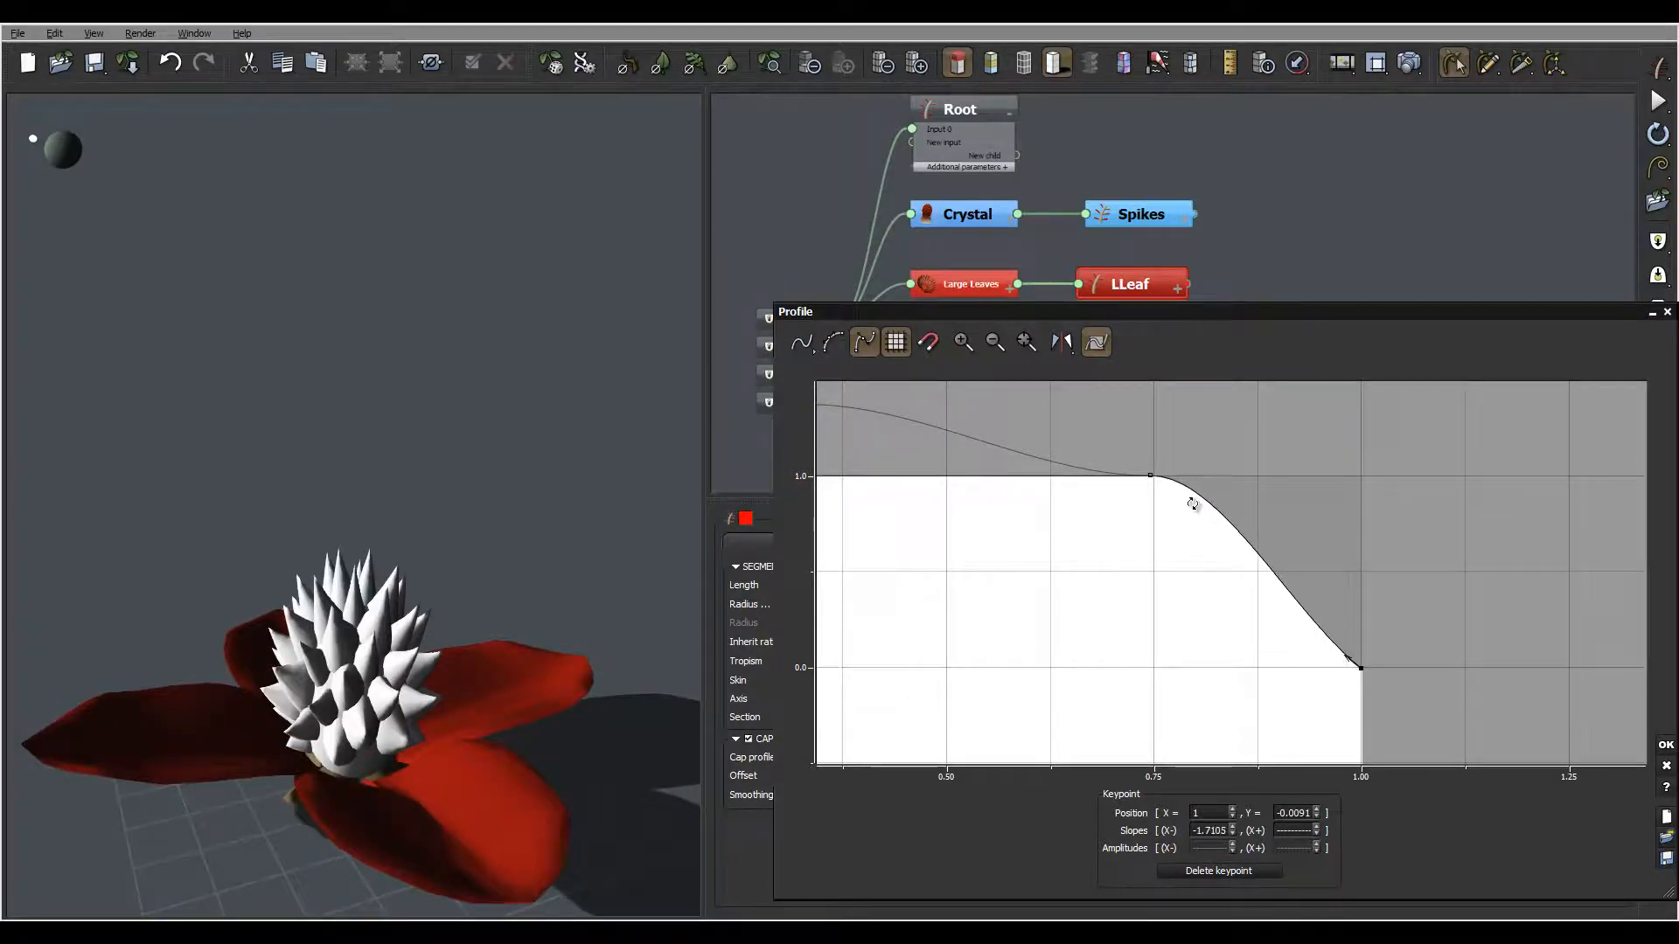
middle_click_drag(1011, 538, 1438, 514)
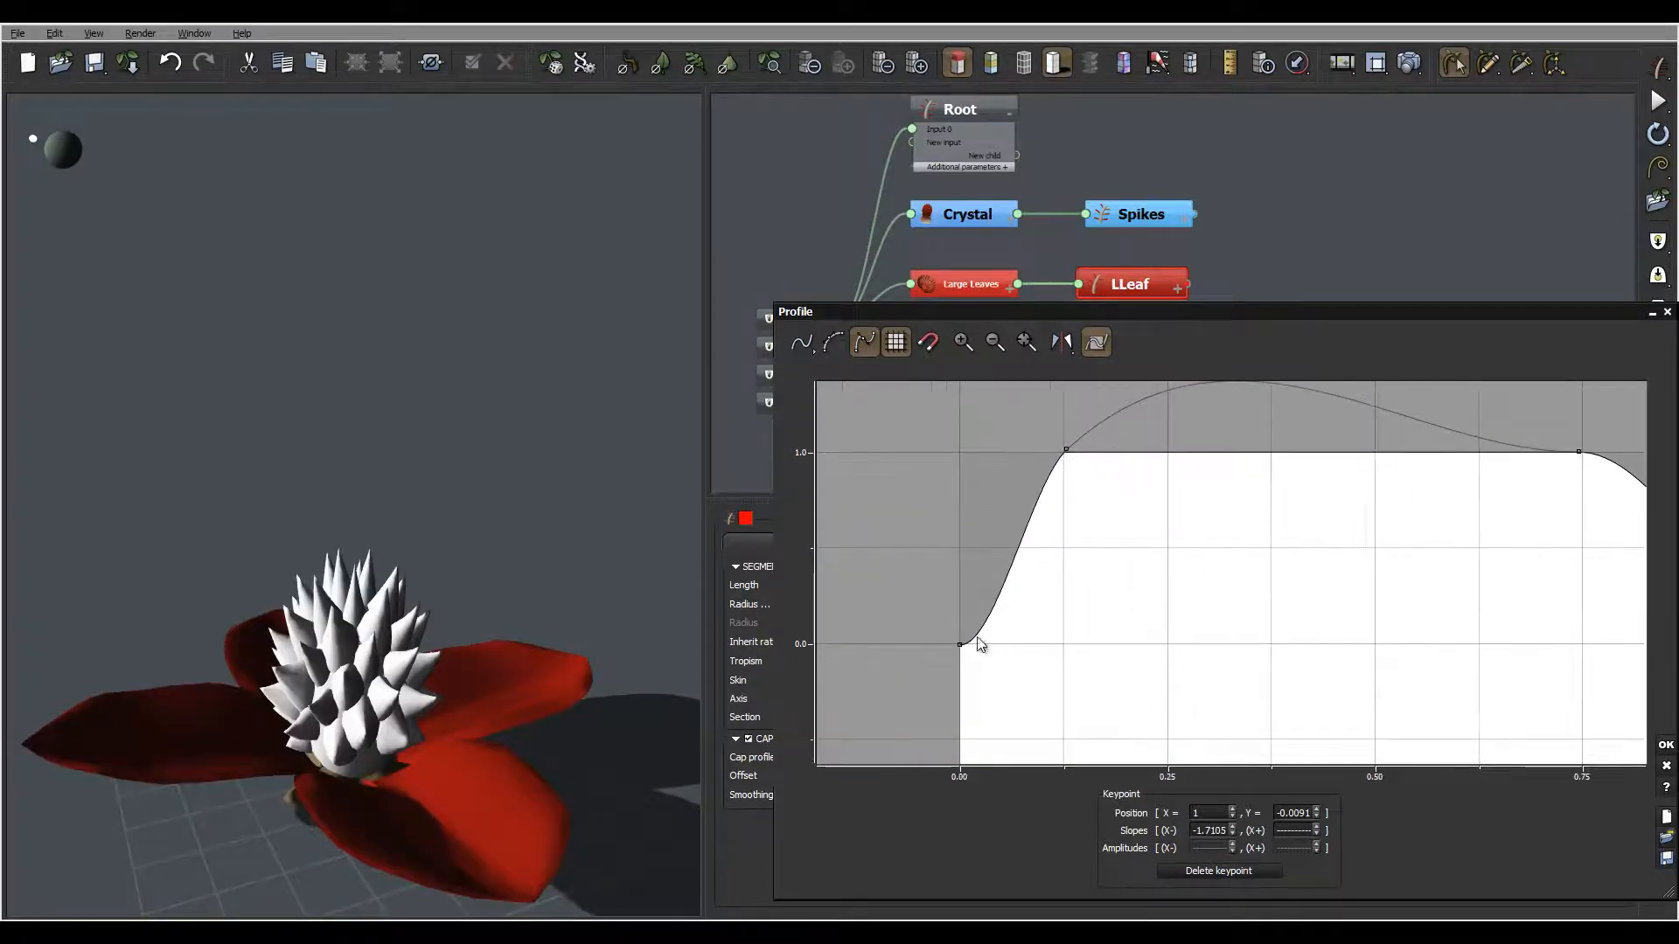
left_click_drag(980, 635, 977, 623)
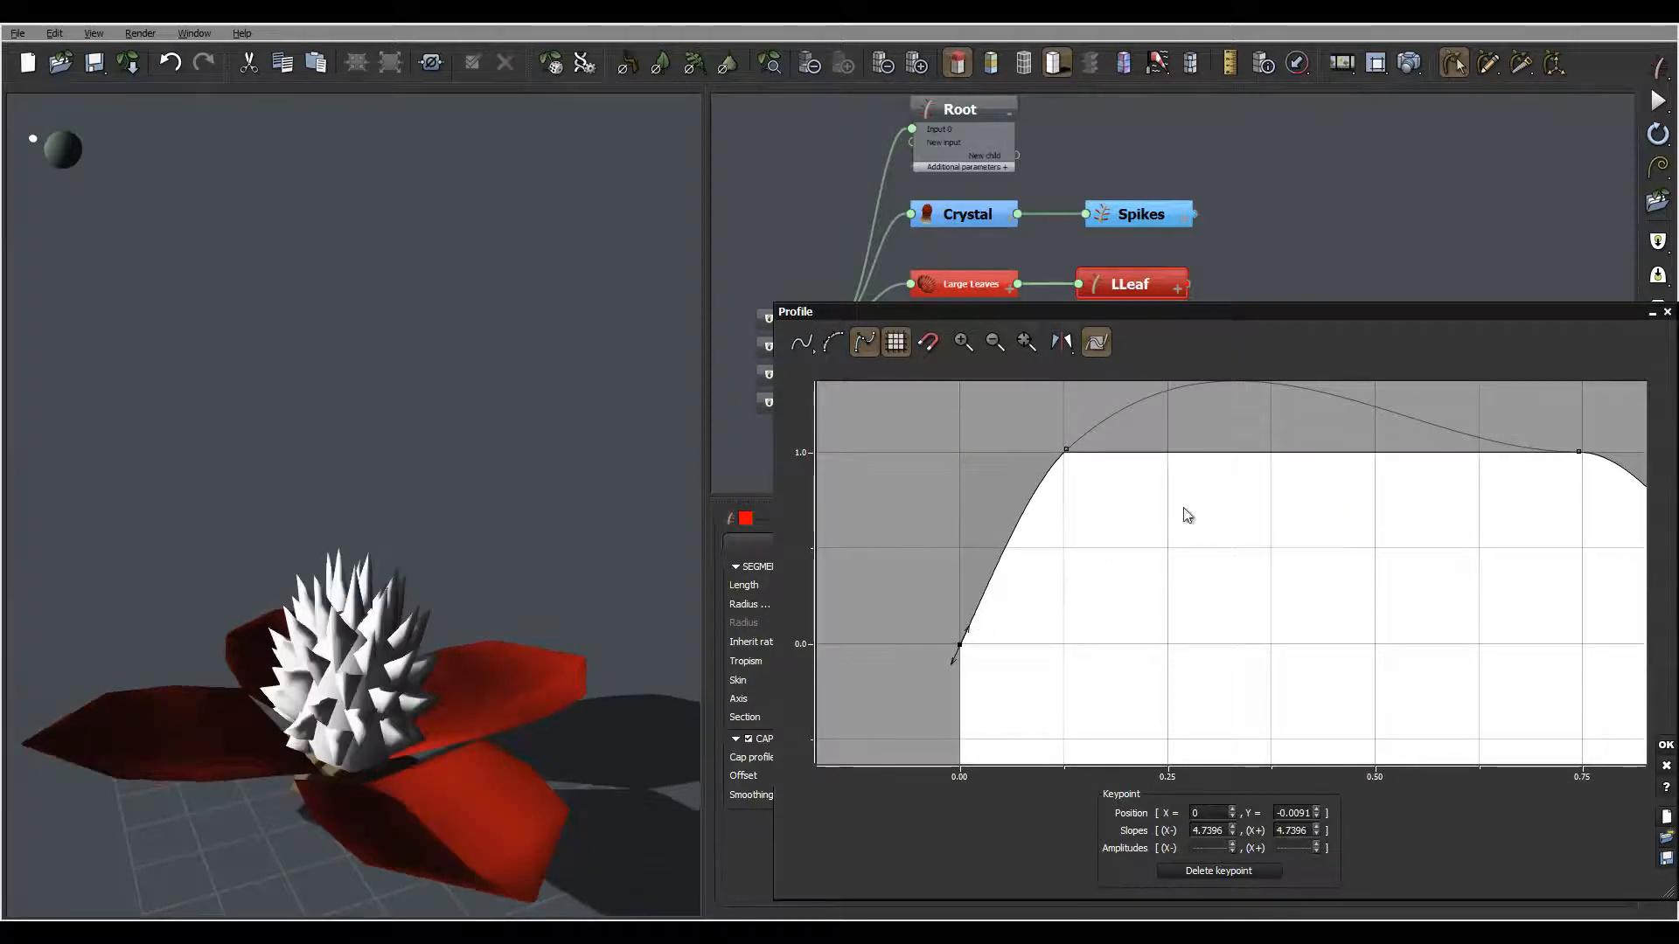
- Set the section height slopes to about 0.13 at the X 0.13 keypoint and -1.14 at the X 0.75 keypoint, and apply the profile
middle_click_drag(1231, 491, 1086, 592)
left_click(921, 548)
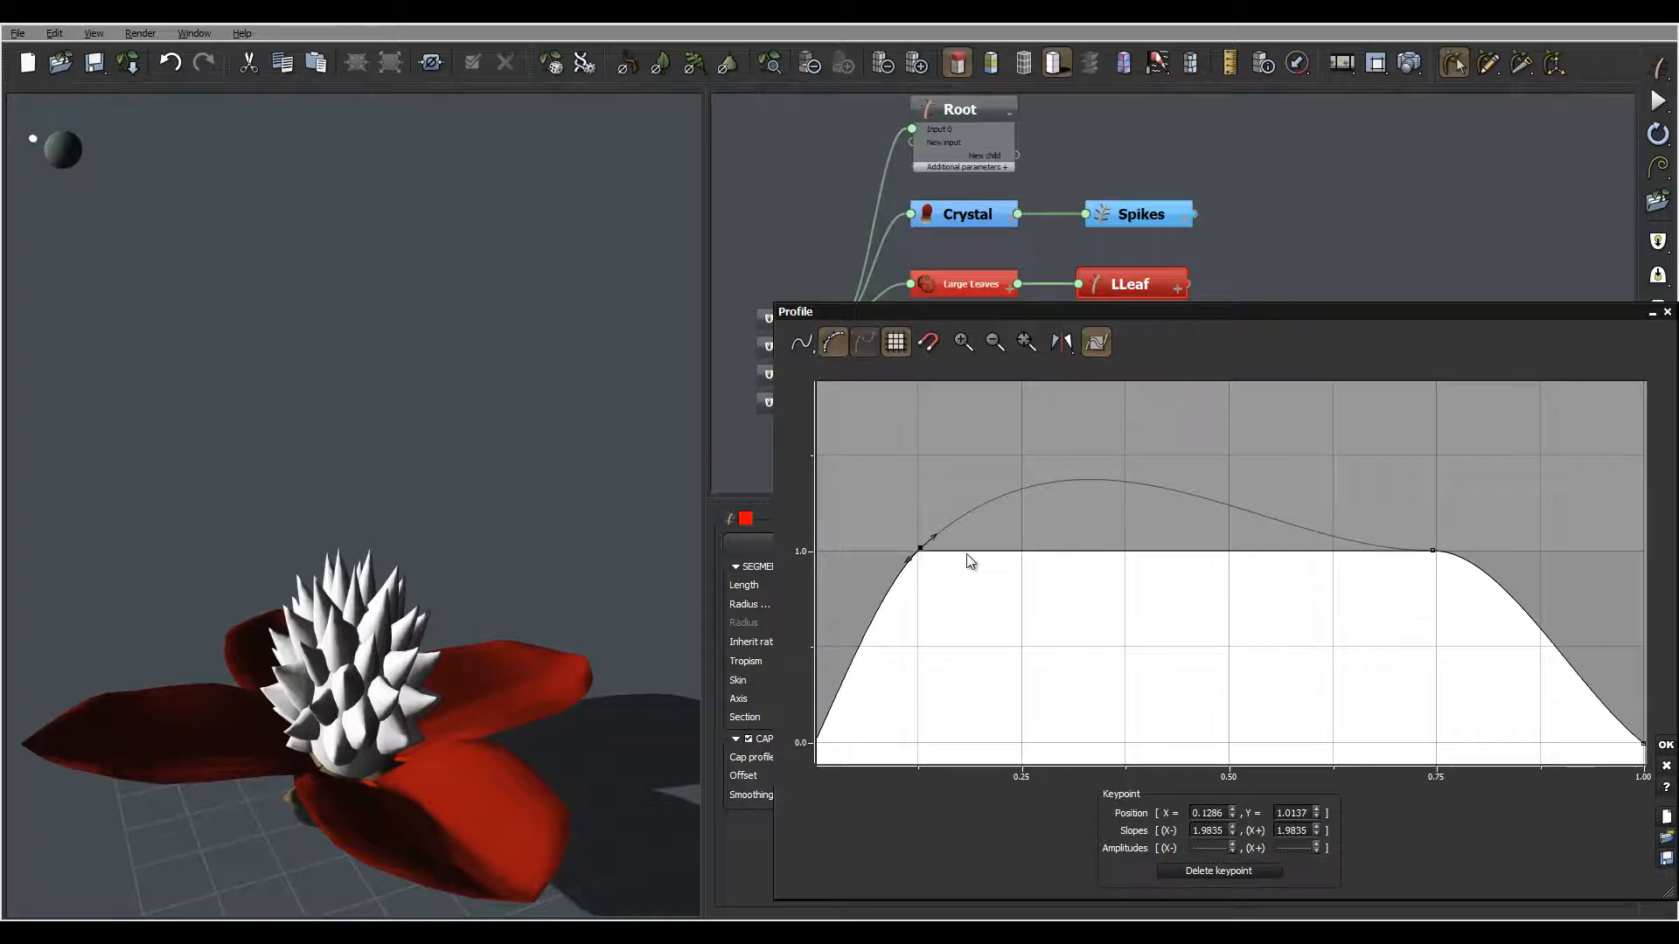
left_click_drag(934, 539, 950, 547)
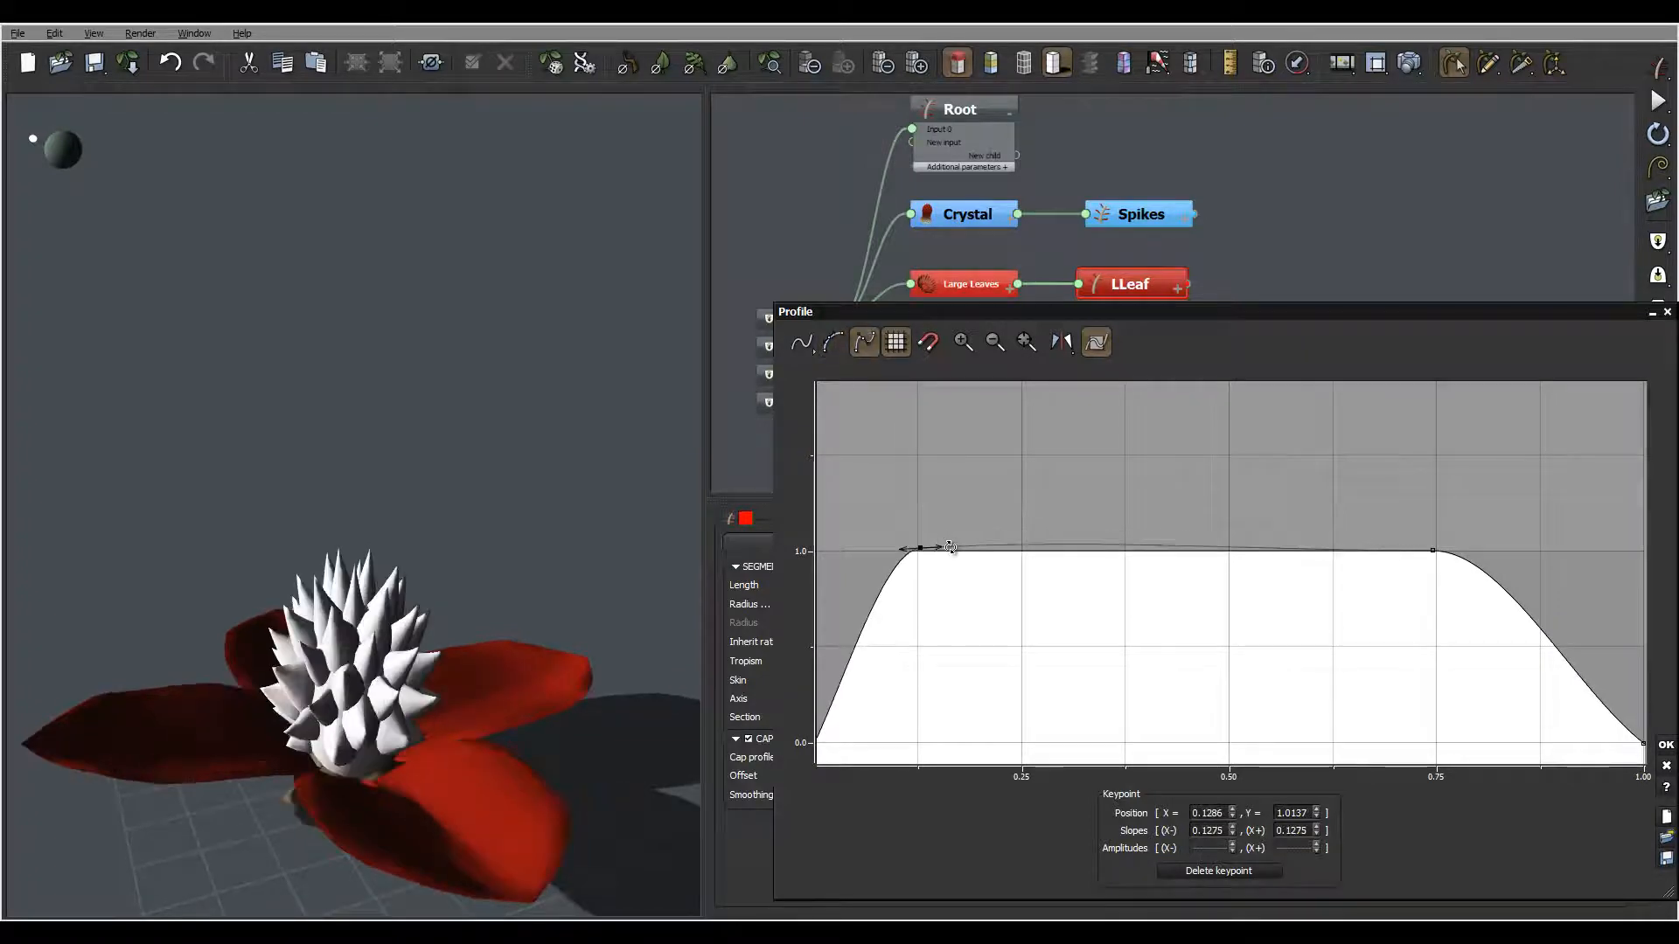
middle_click_drag(1419, 580, 1128, 569)
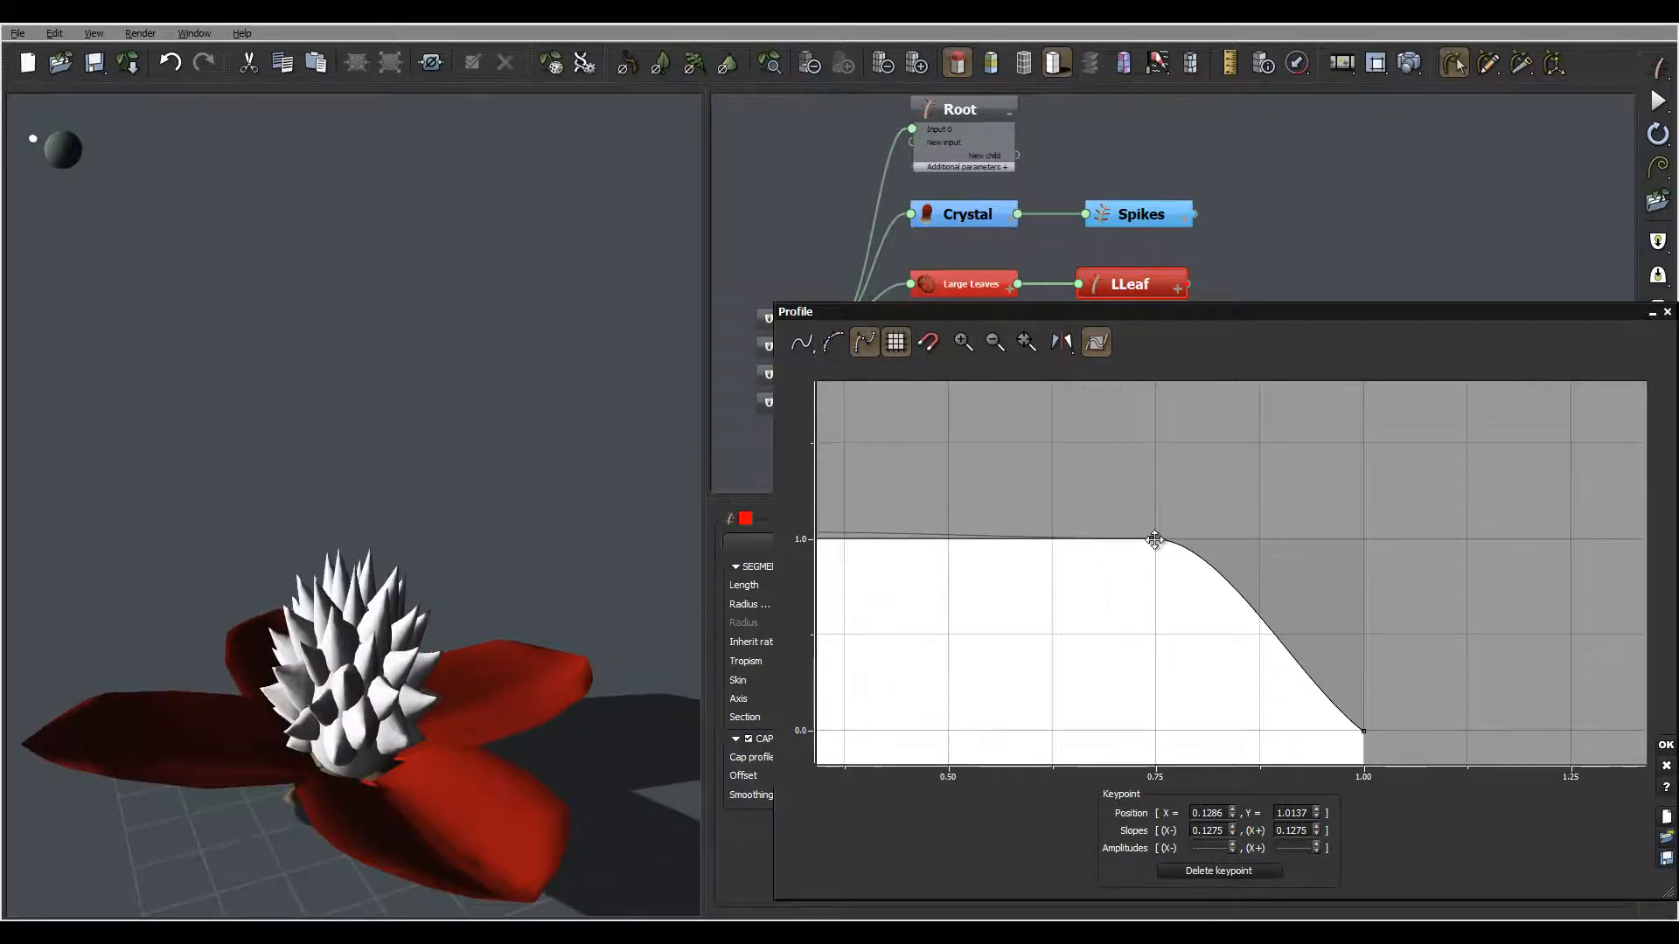
left_click(1156, 539)
left_click_drag(1171, 539, 1169, 548)
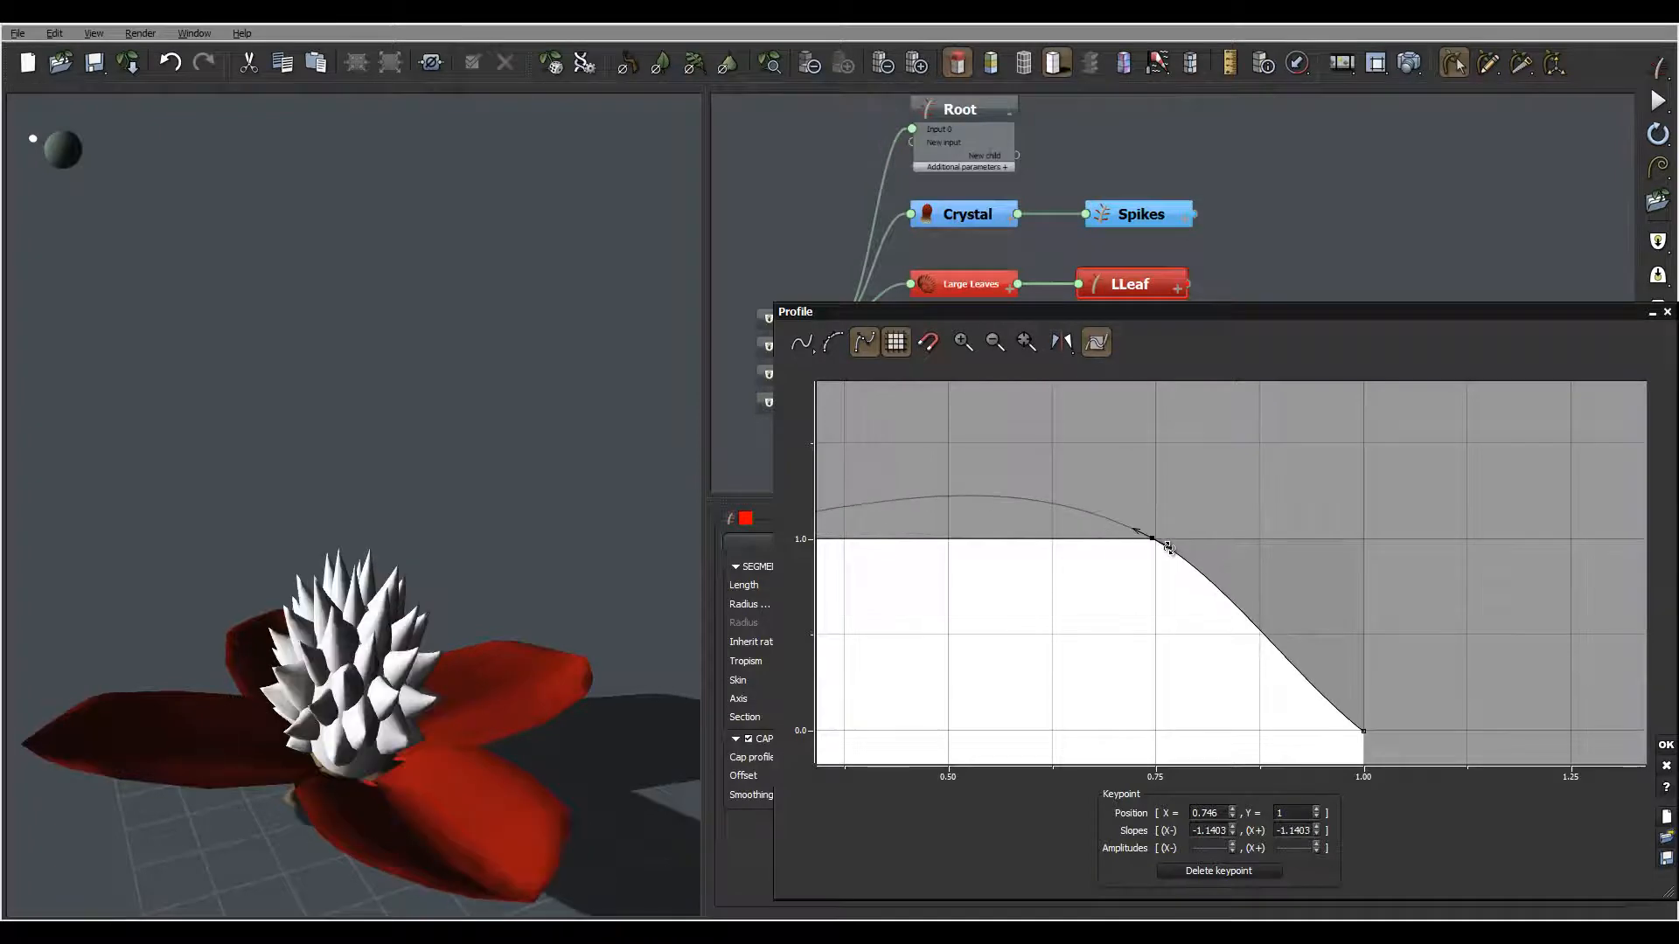
right_click_drag(440, 673, 566, 697)
left_click(1666, 745)
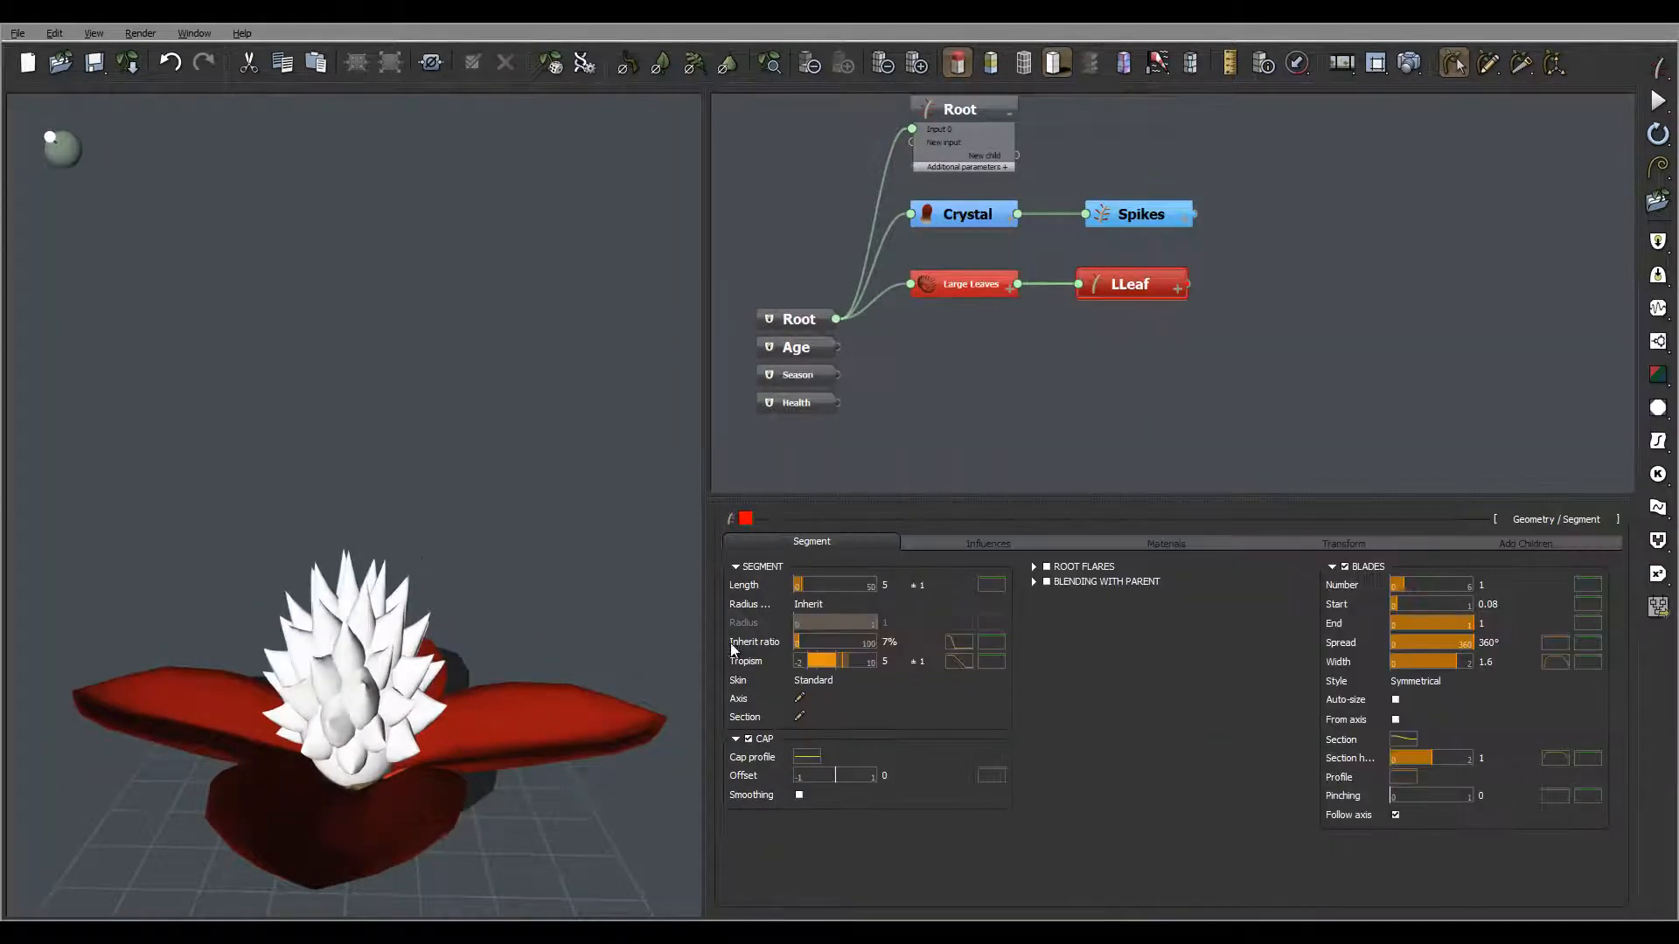
- Set the width of the large leaves' blades to 1
mouse_move(522, 627)
right_mouse_down()
mouse_move(475, 701)
mouse_move(539, 605)
mouse_move(536, 636)
mouse_move(481, 628)
mouse_move(527, 621)
mouse_move(537, 575)
mouse_move(434, 598)
mouse_move(528, 621)
mouse_move(372, 645)
right_mouse_up()
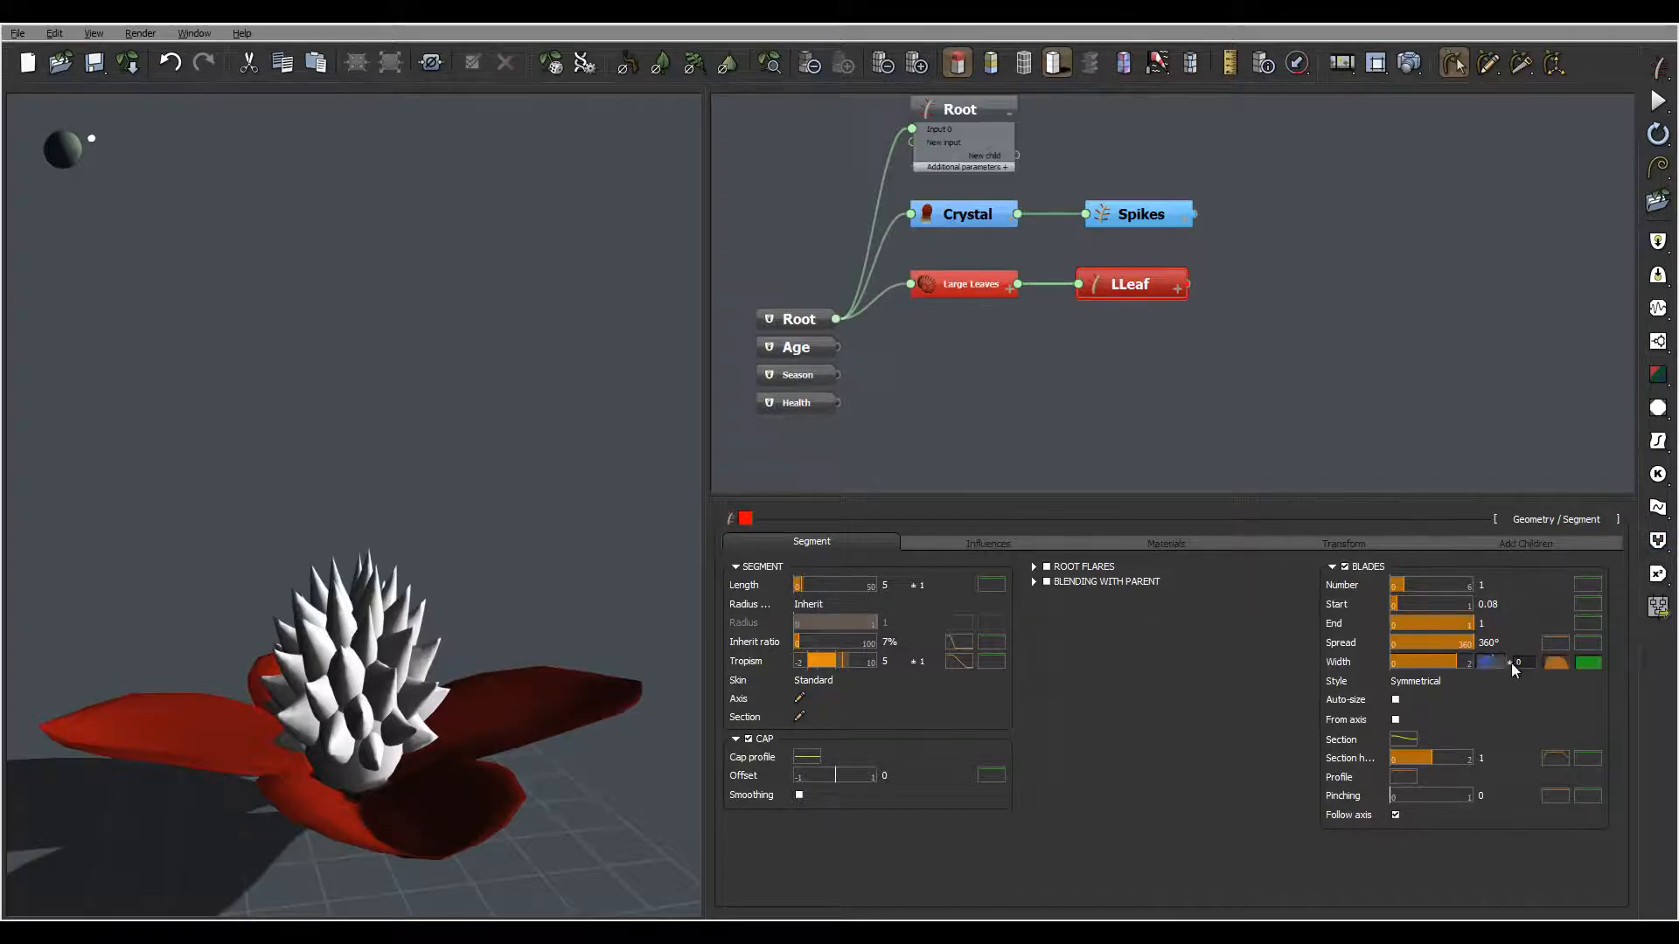
left_click(1496, 686)
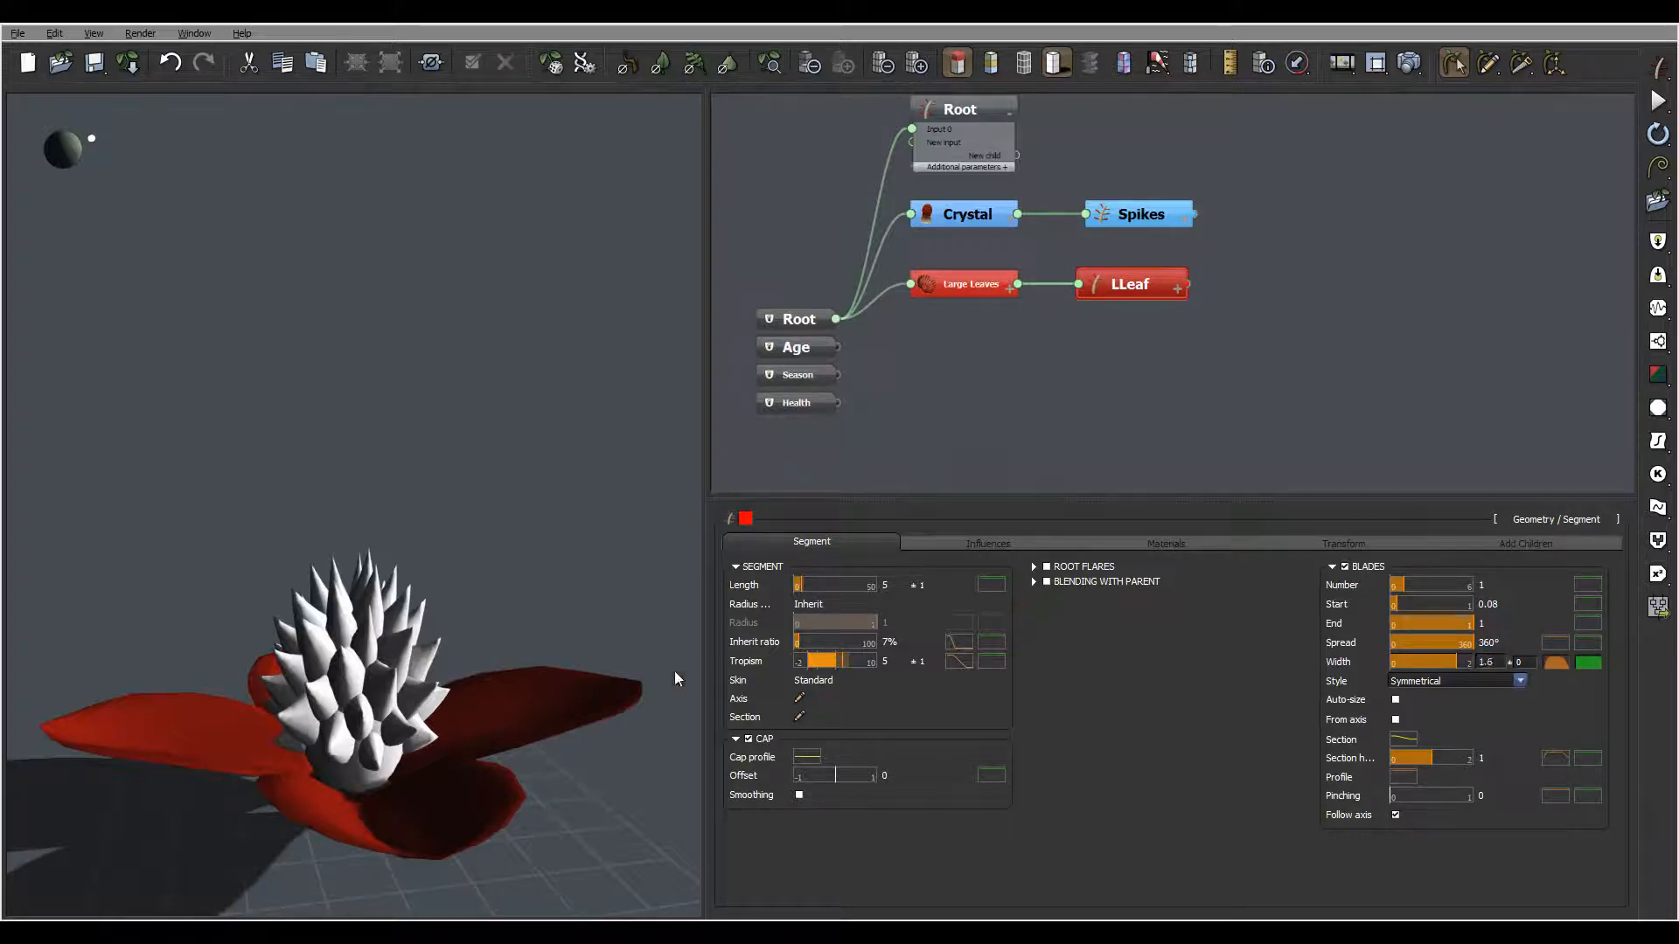
left_click(551, 722)
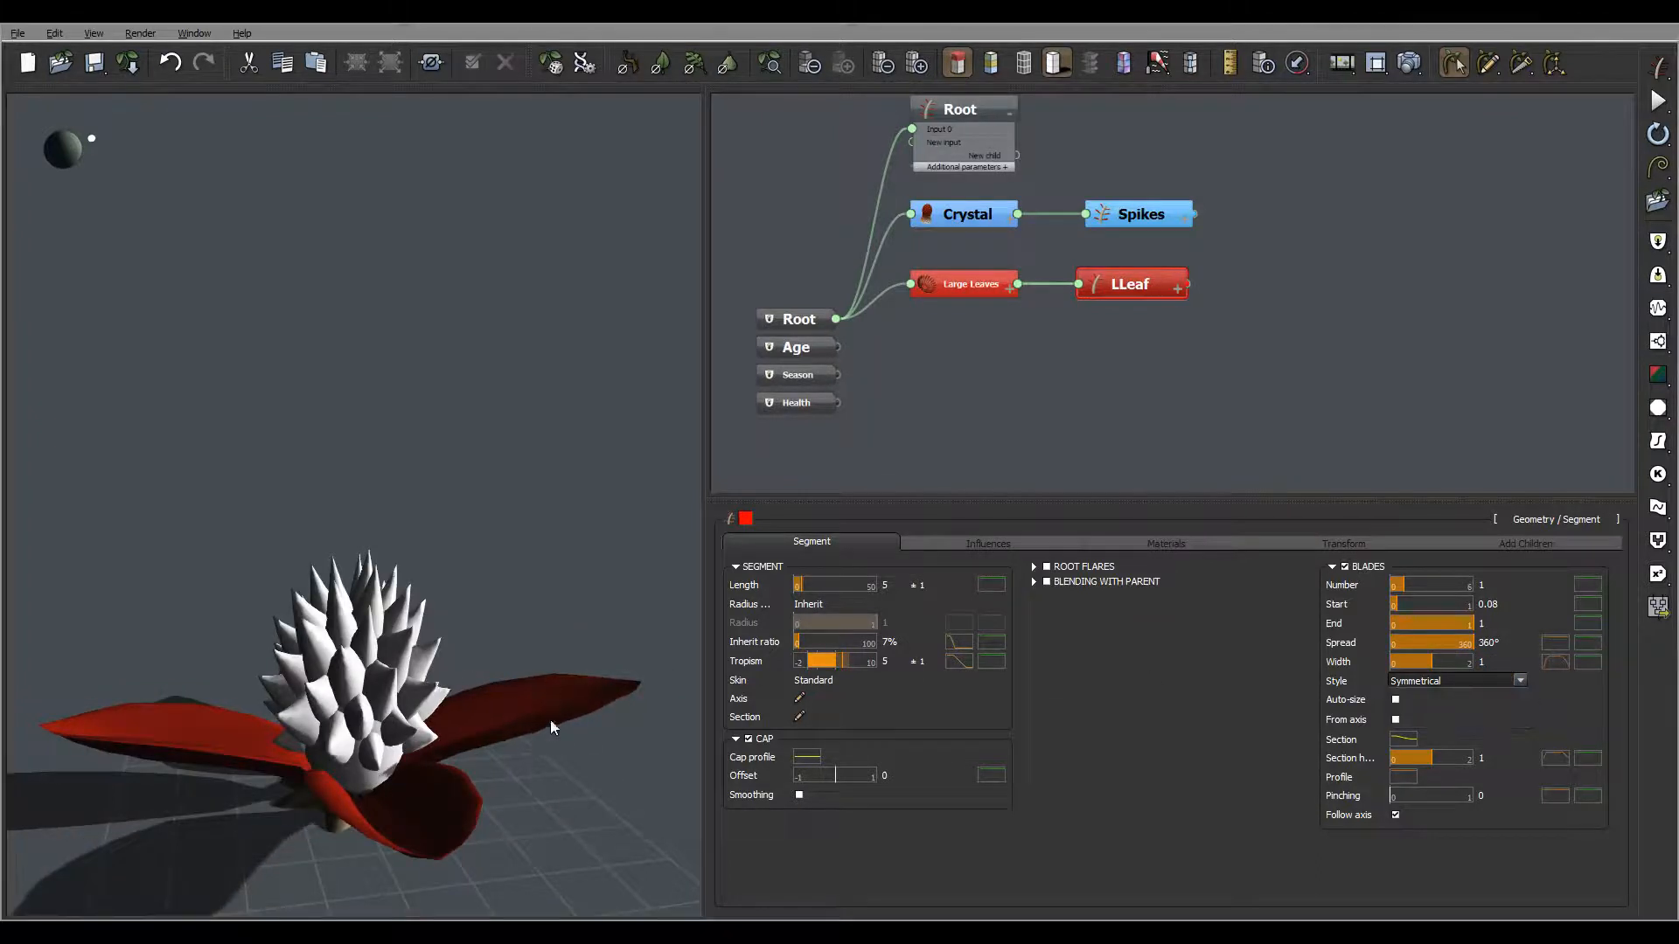
mouse_move(465, 684)
left_mouse_down()
mouse_move(596, 729)
mouse_move(580, 617)
mouse_move(563, 722)
mouse_move(480, 728)
mouse_move(486, 686)
left_mouse_up()
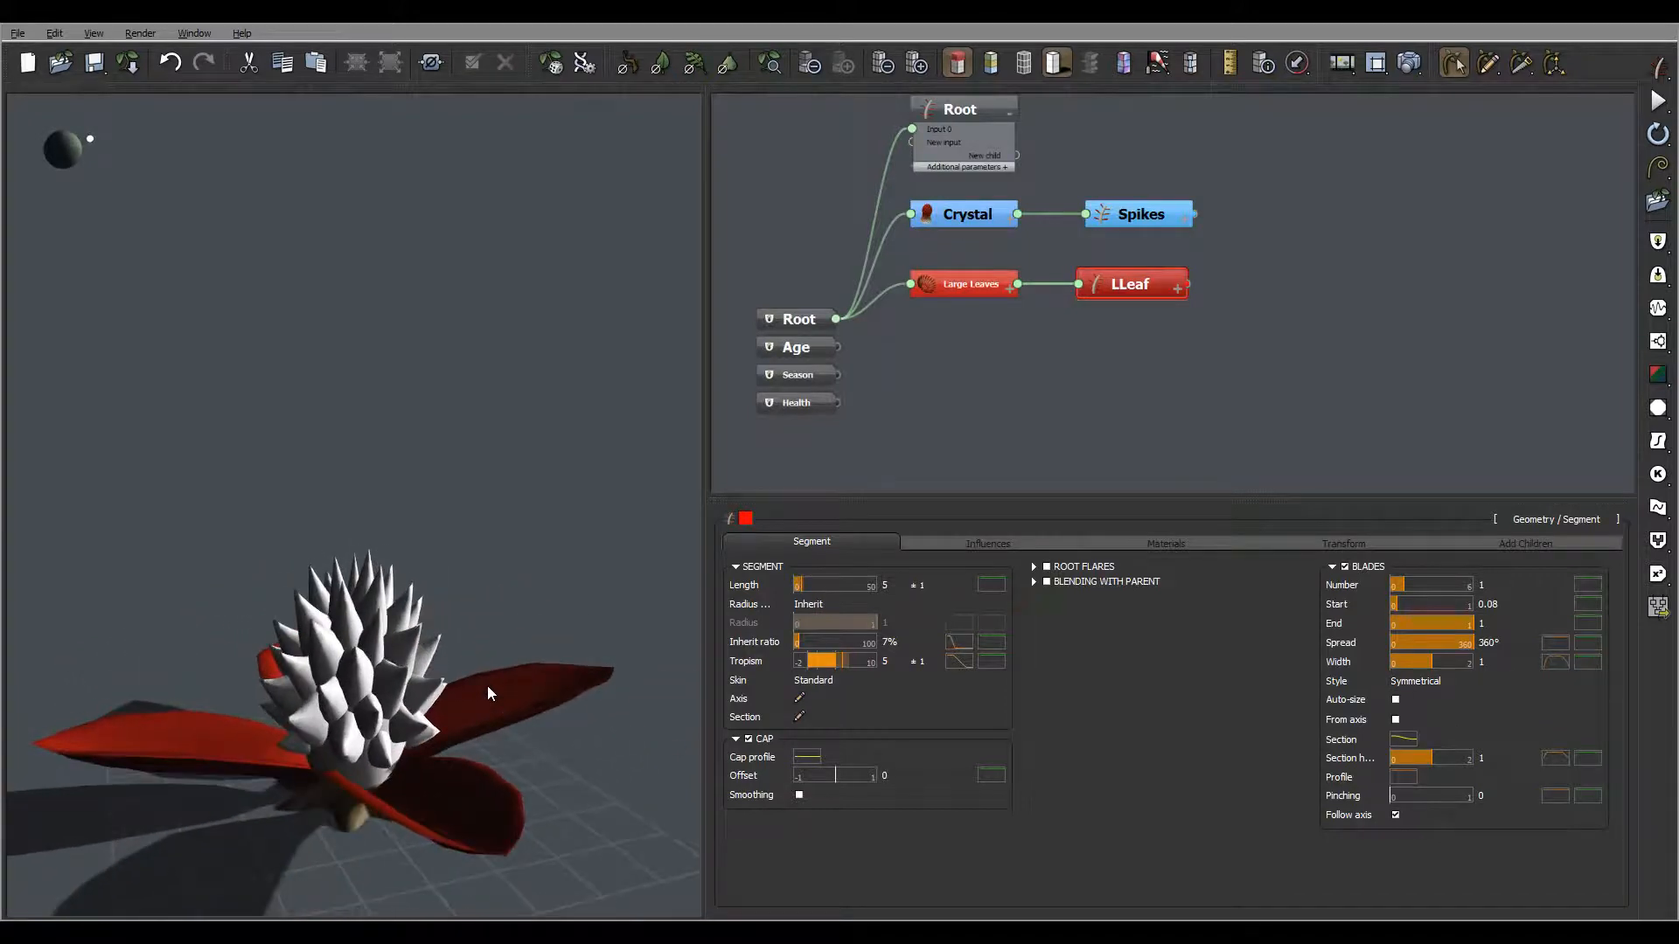
- In the blade section curve, move the two inner keypoints to about X 0.14, Y 0.55 and X 0.93, Y 0, and apply it
left_click(1403, 740)
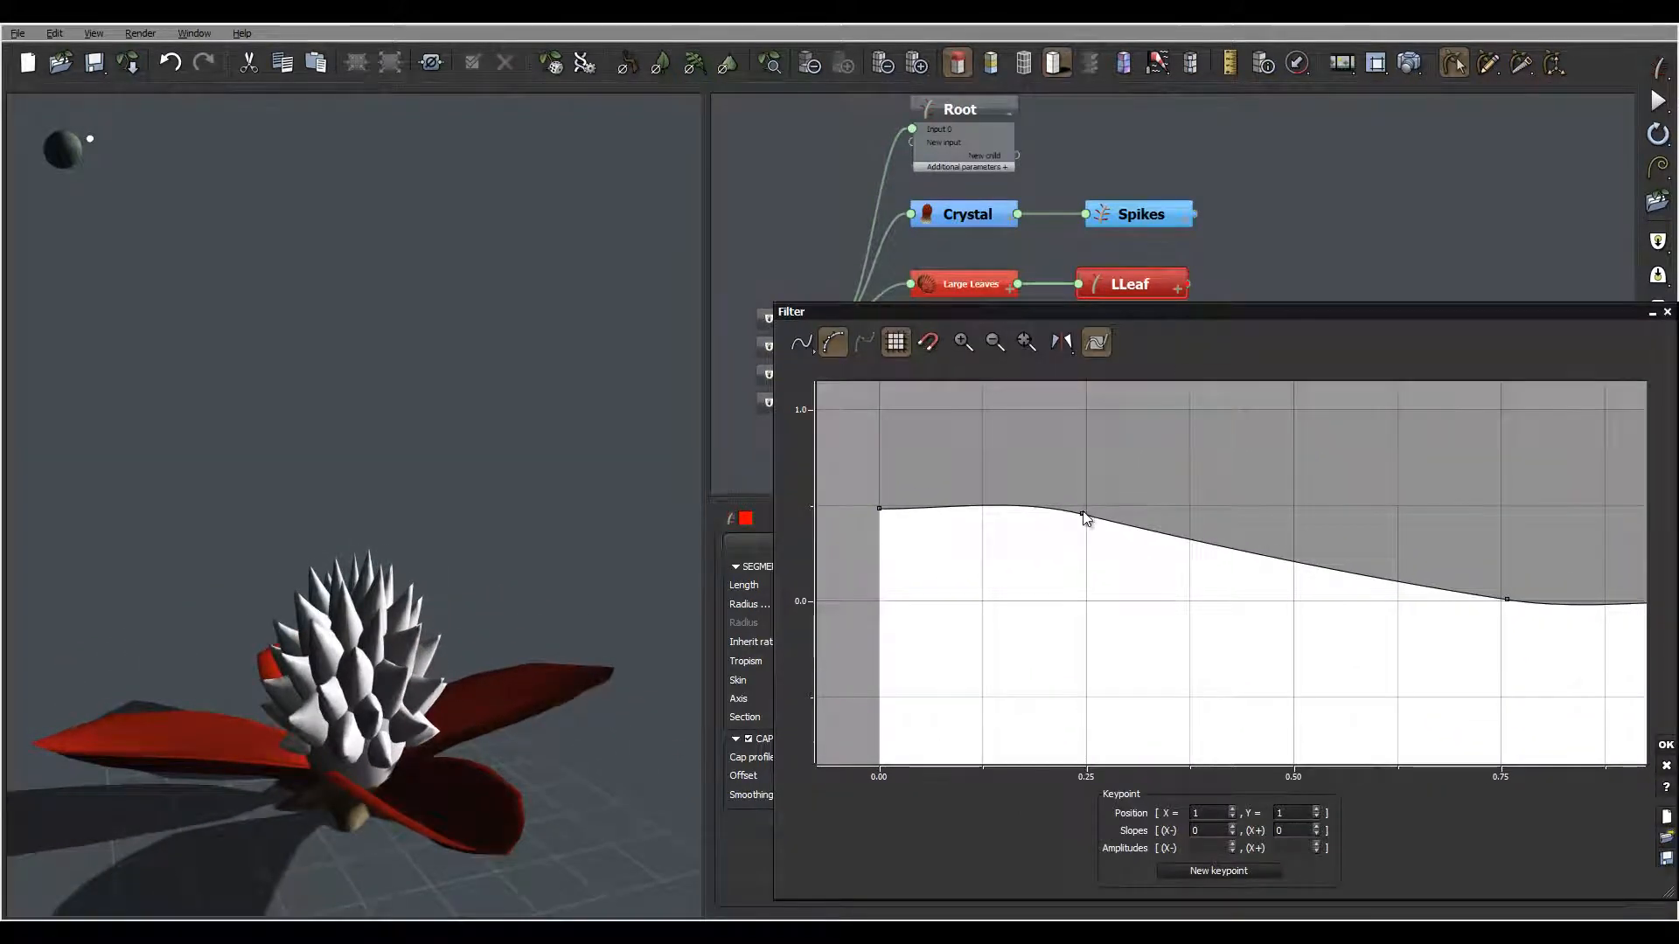
left_click_drag(1085, 515, 994, 497)
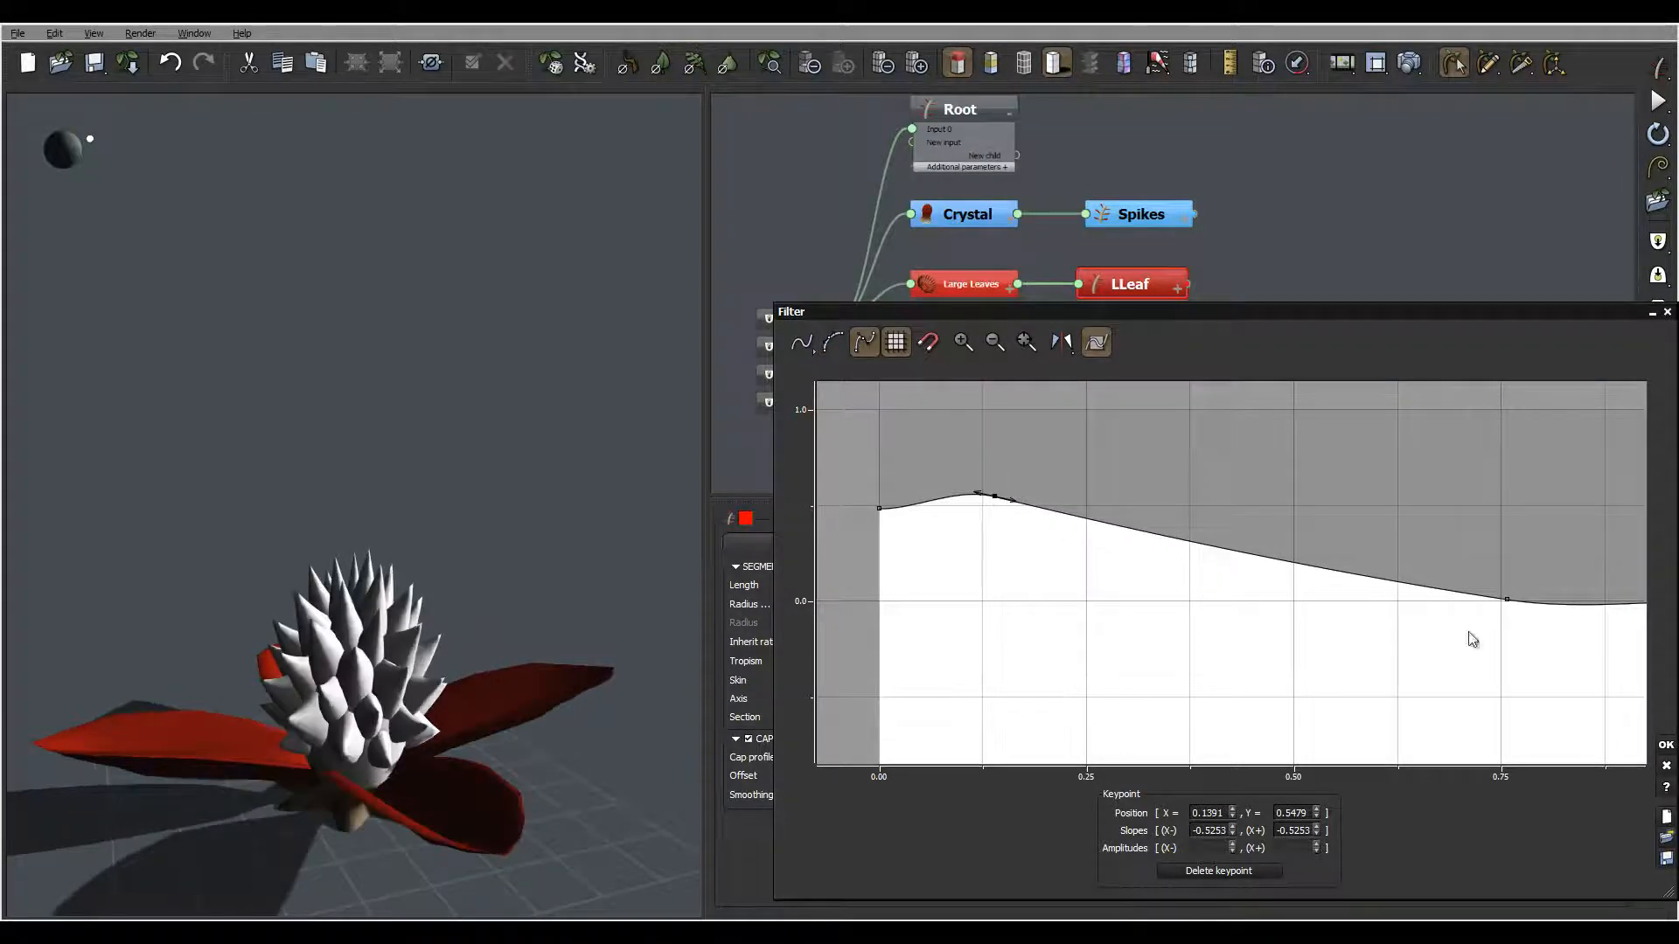
middle_click_drag(1468, 638, 1083, 580)
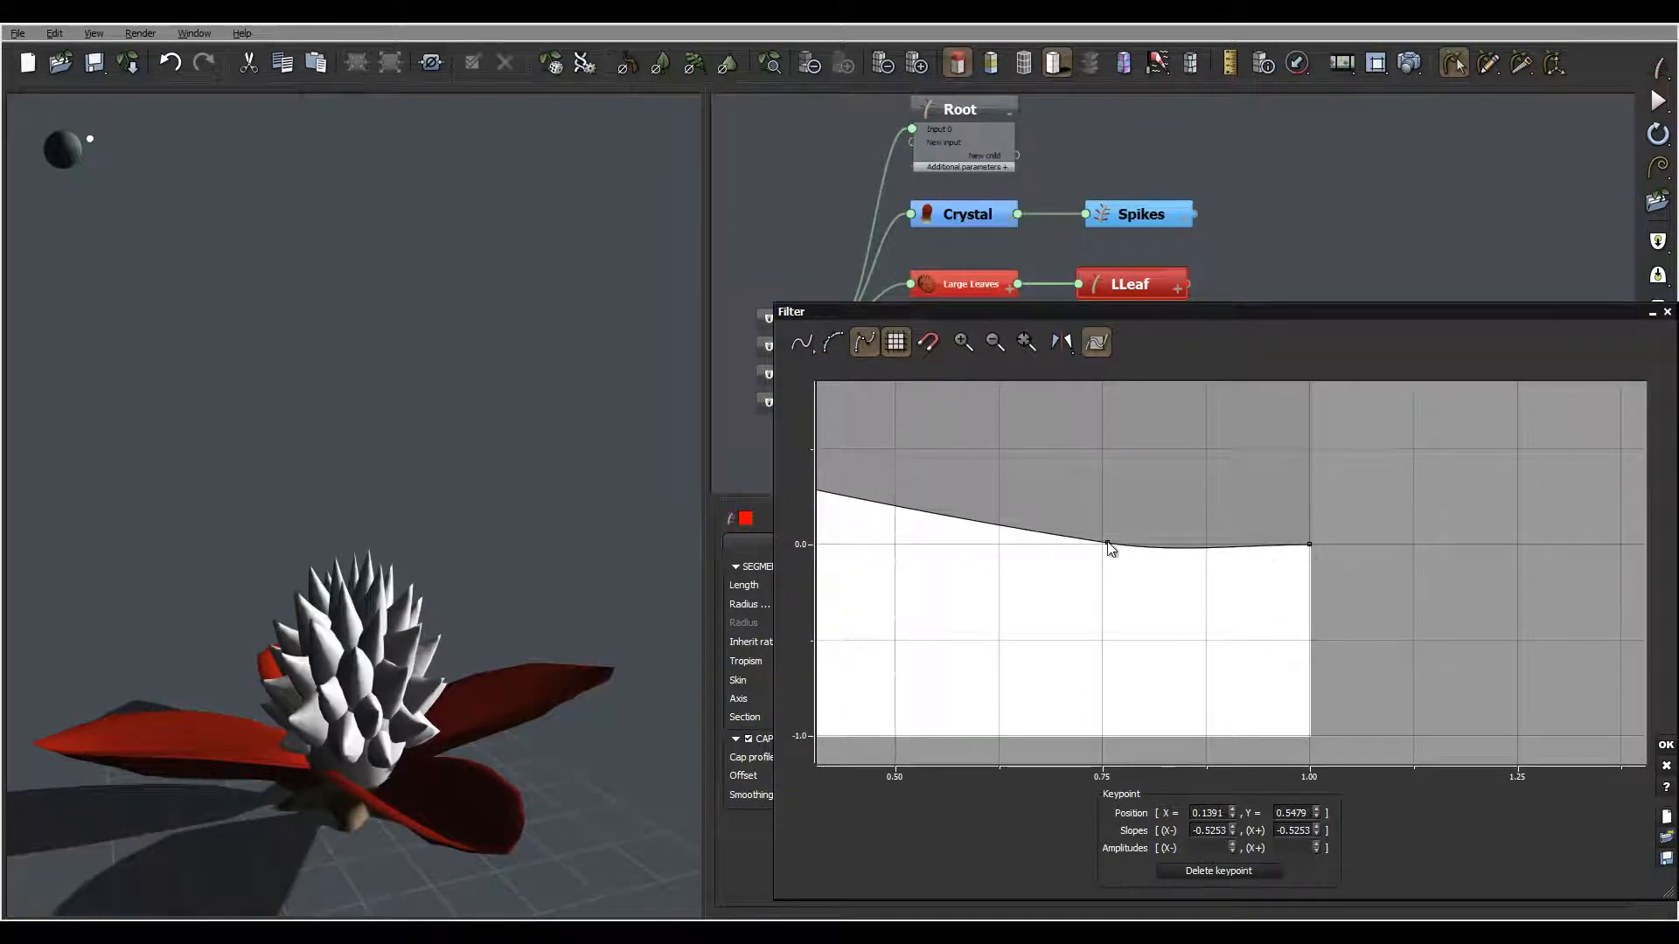
left_click_drag(1106, 543, 1250, 544)
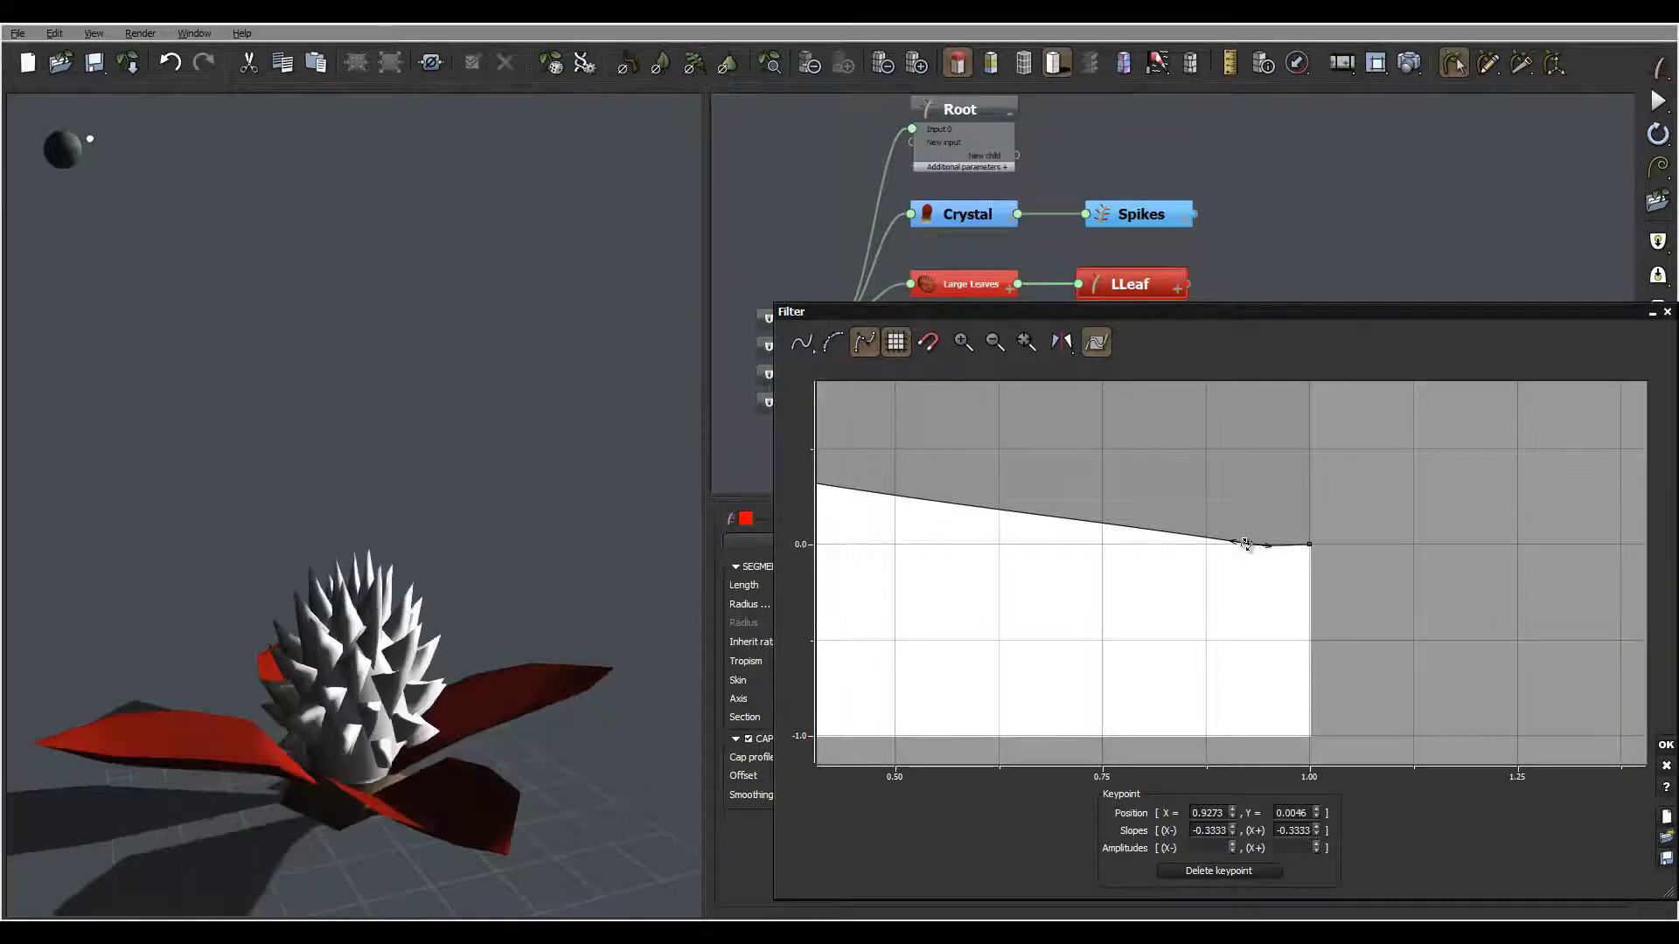
right_click_drag(464, 677, 538, 647)
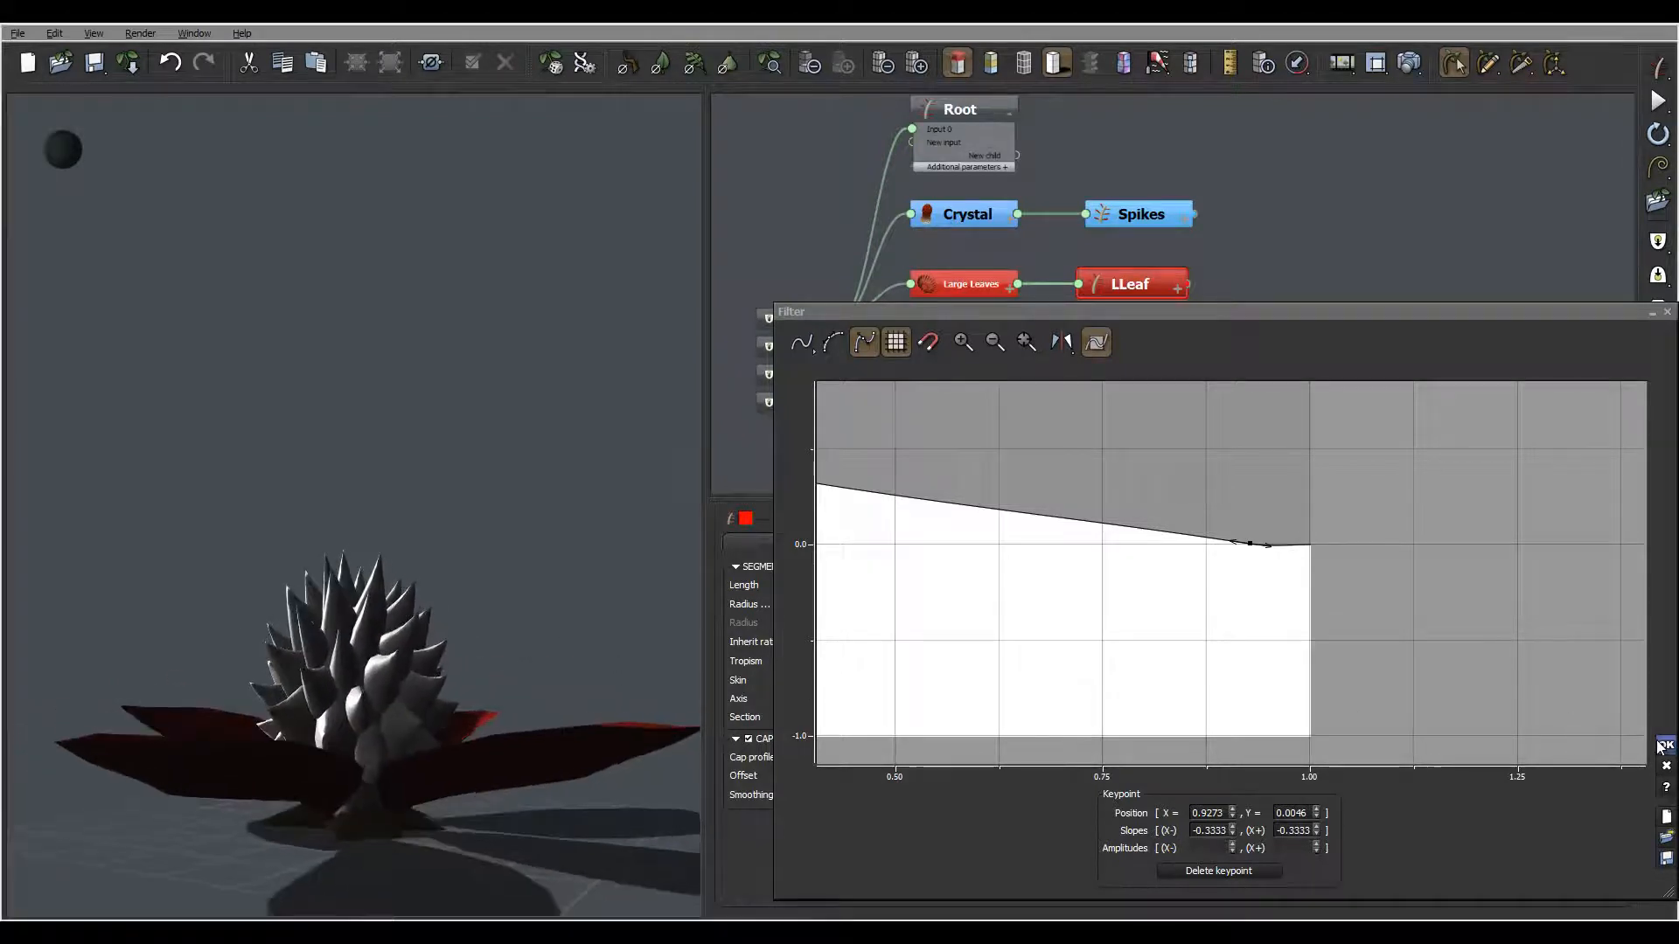
left_click(1666, 745)
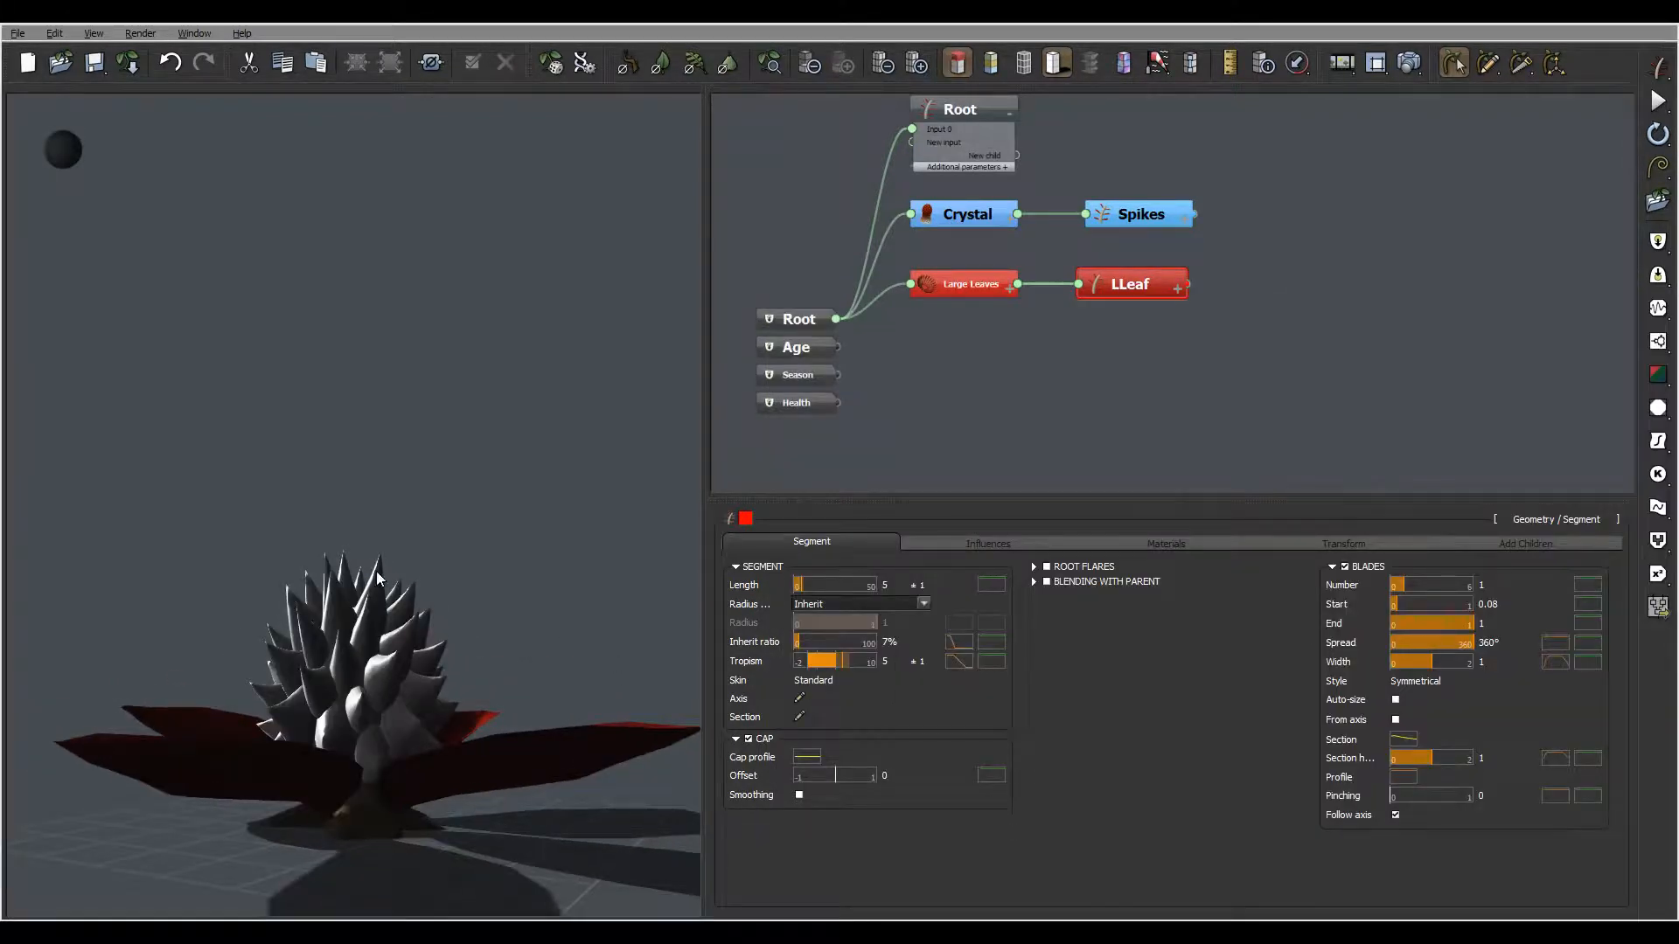
right_click_drag(344, 602, 423, 668)
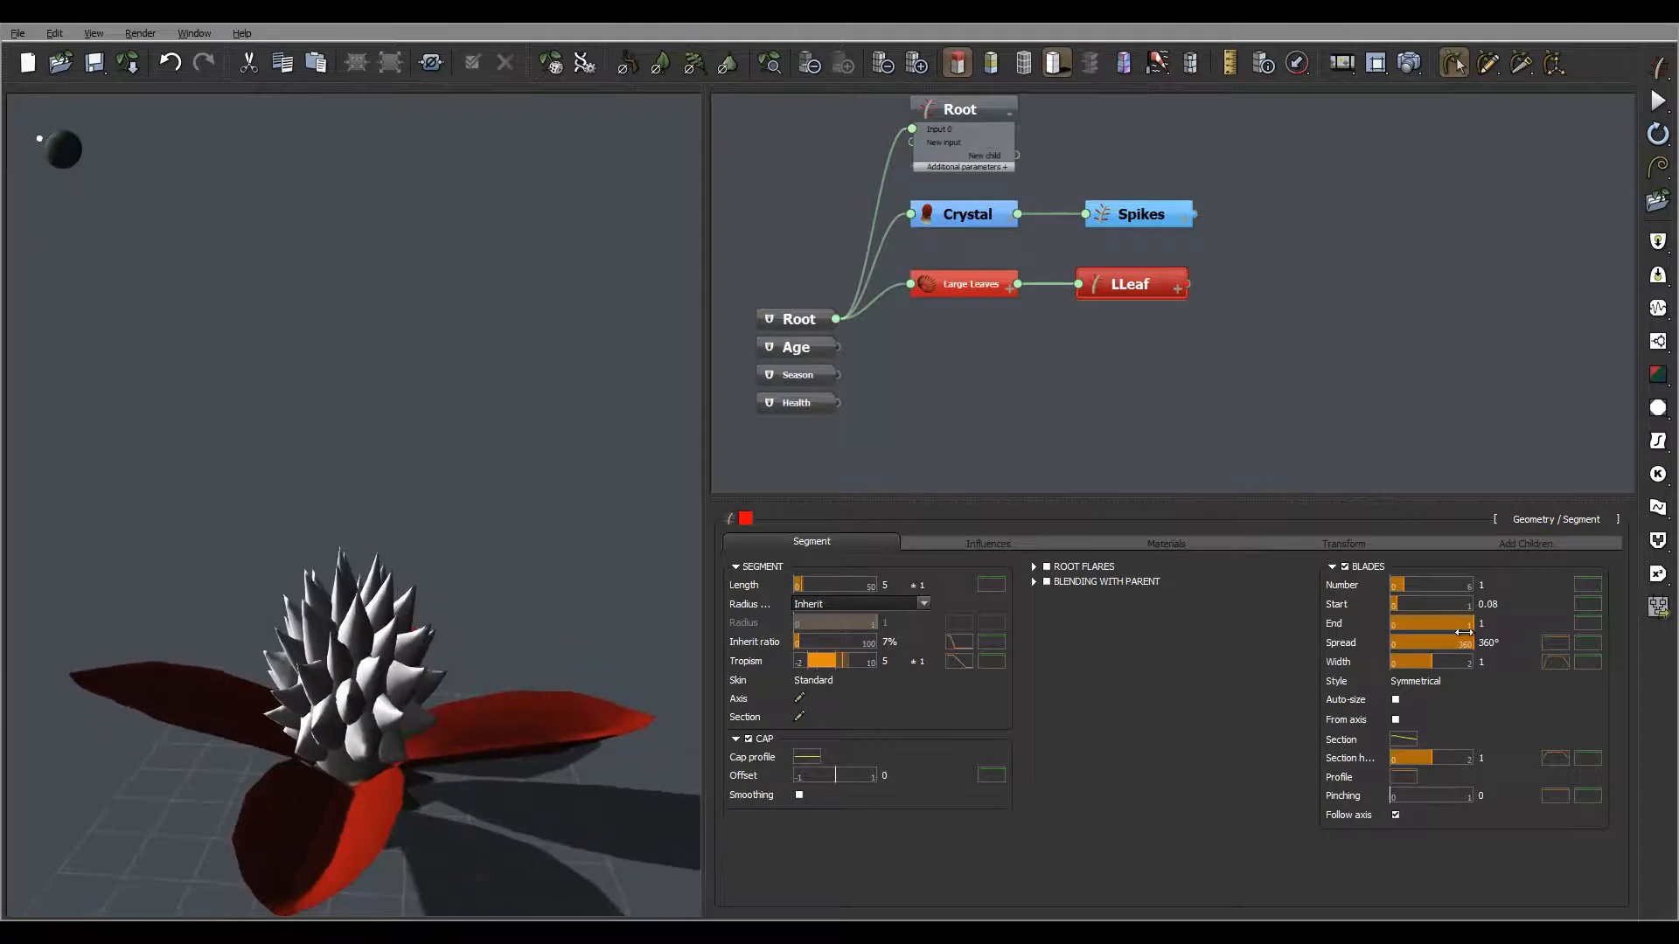
- In the blade width profile, add a keypoint at about X 0.82, Y 0.42 and set the end keypoint's incoming slope to about -0.36
left_click(1555, 662)
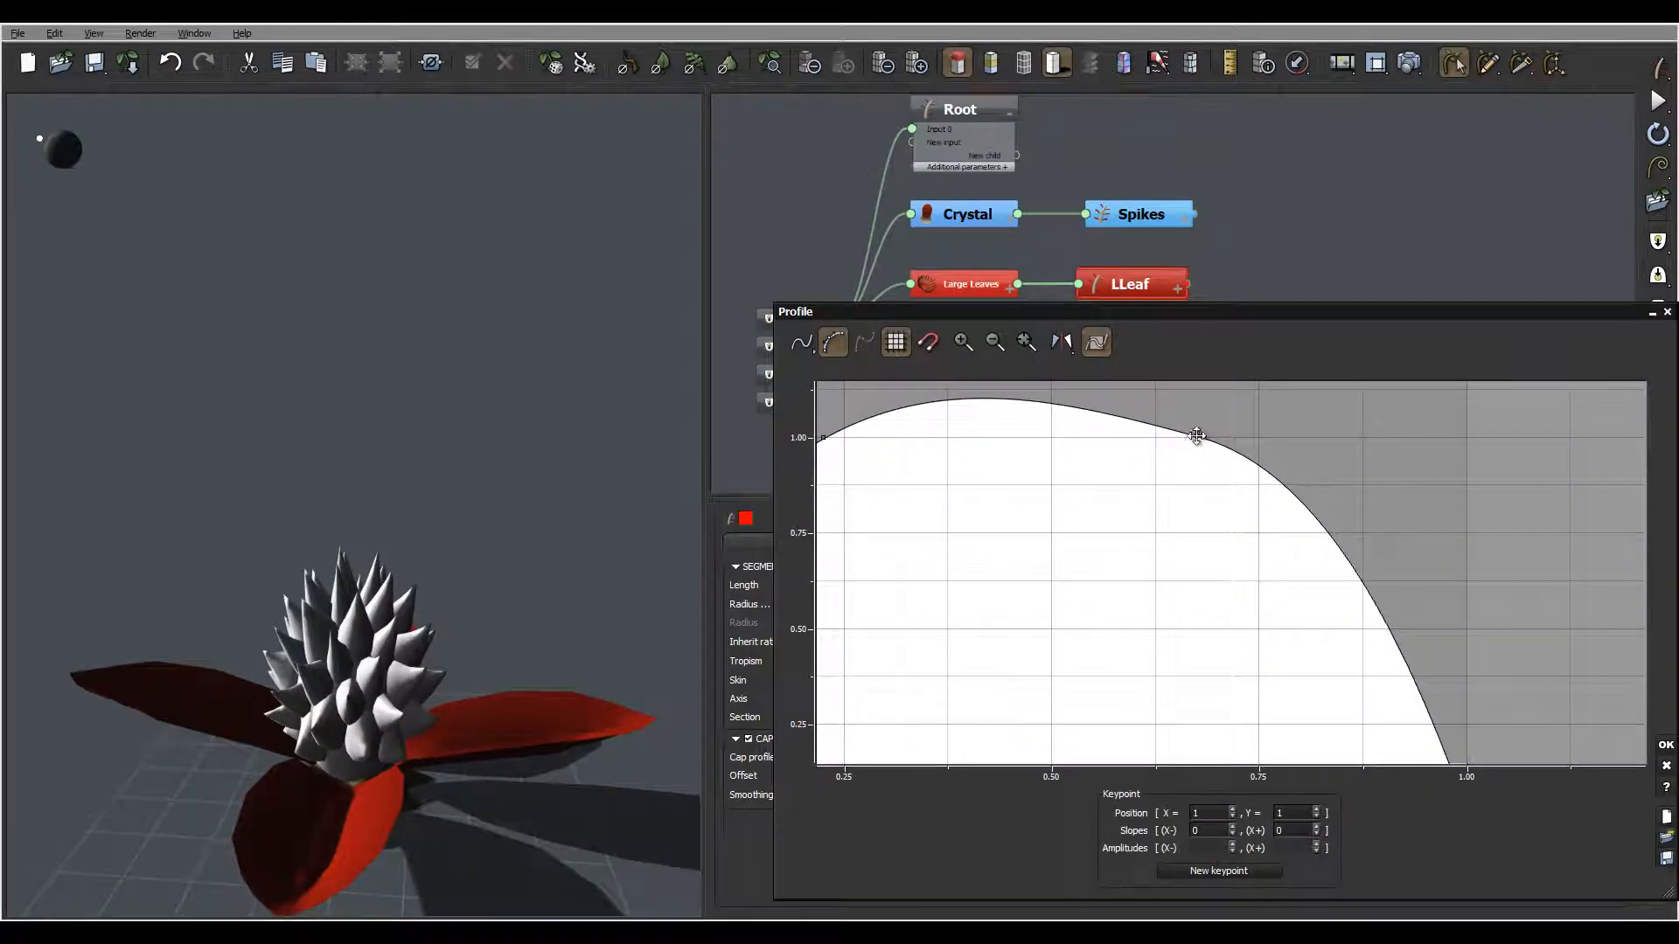
left_click(1375, 609)
left_click_drag(1375, 608, 1329, 657)
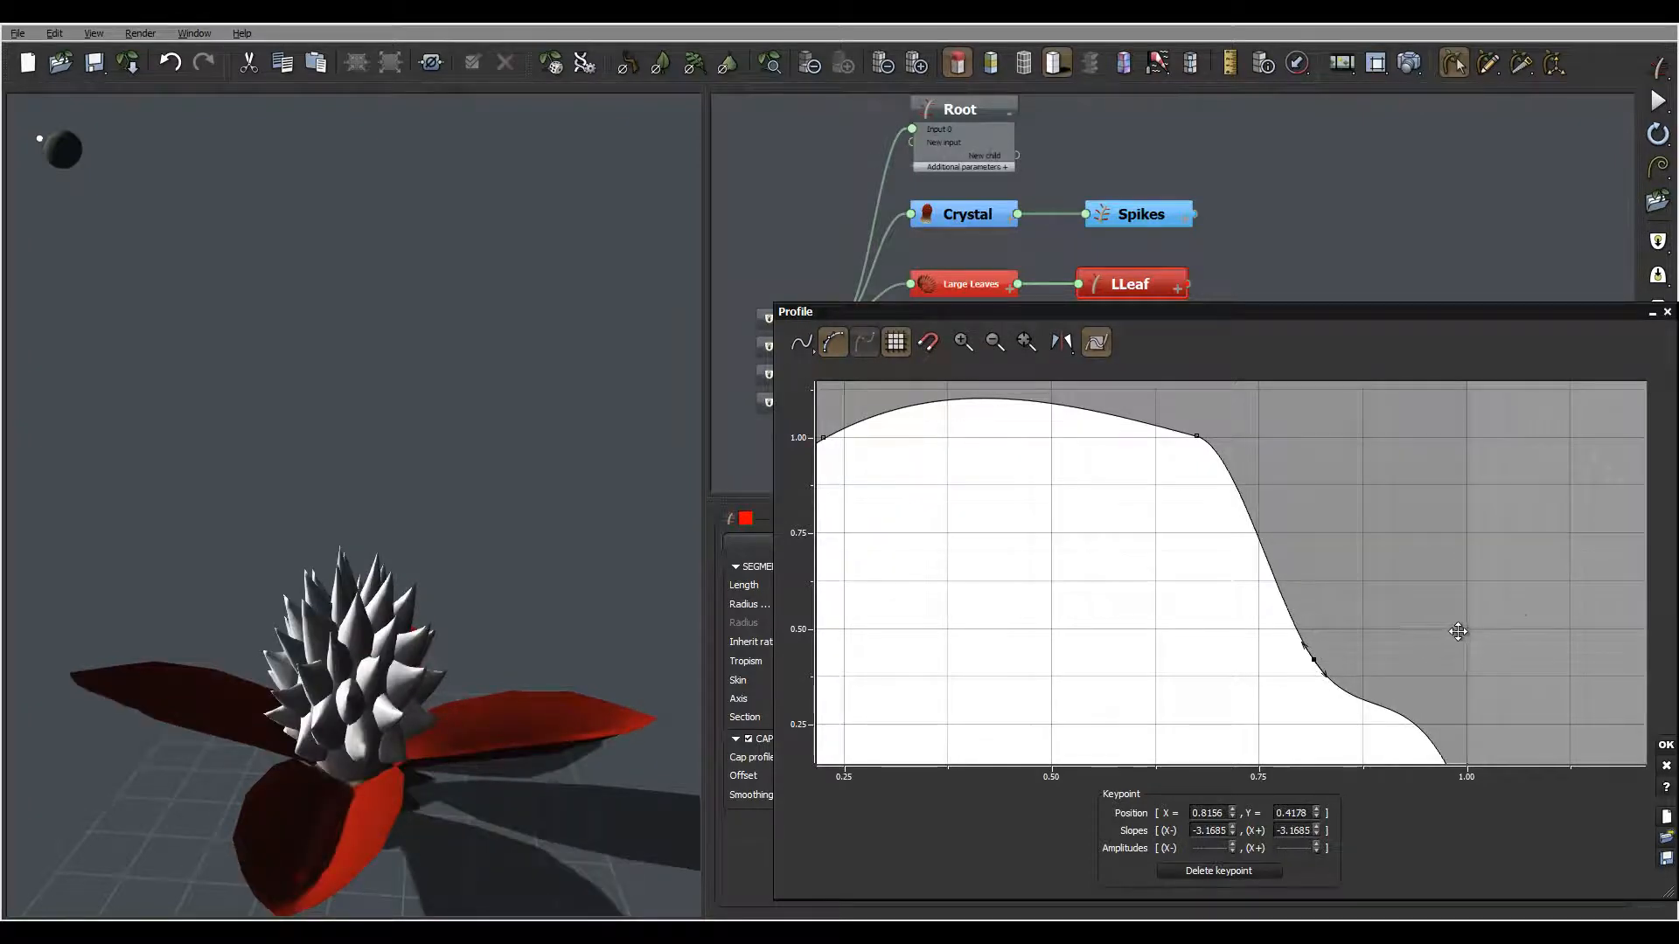
middle_click_drag(1525, 621, 1379, 533)
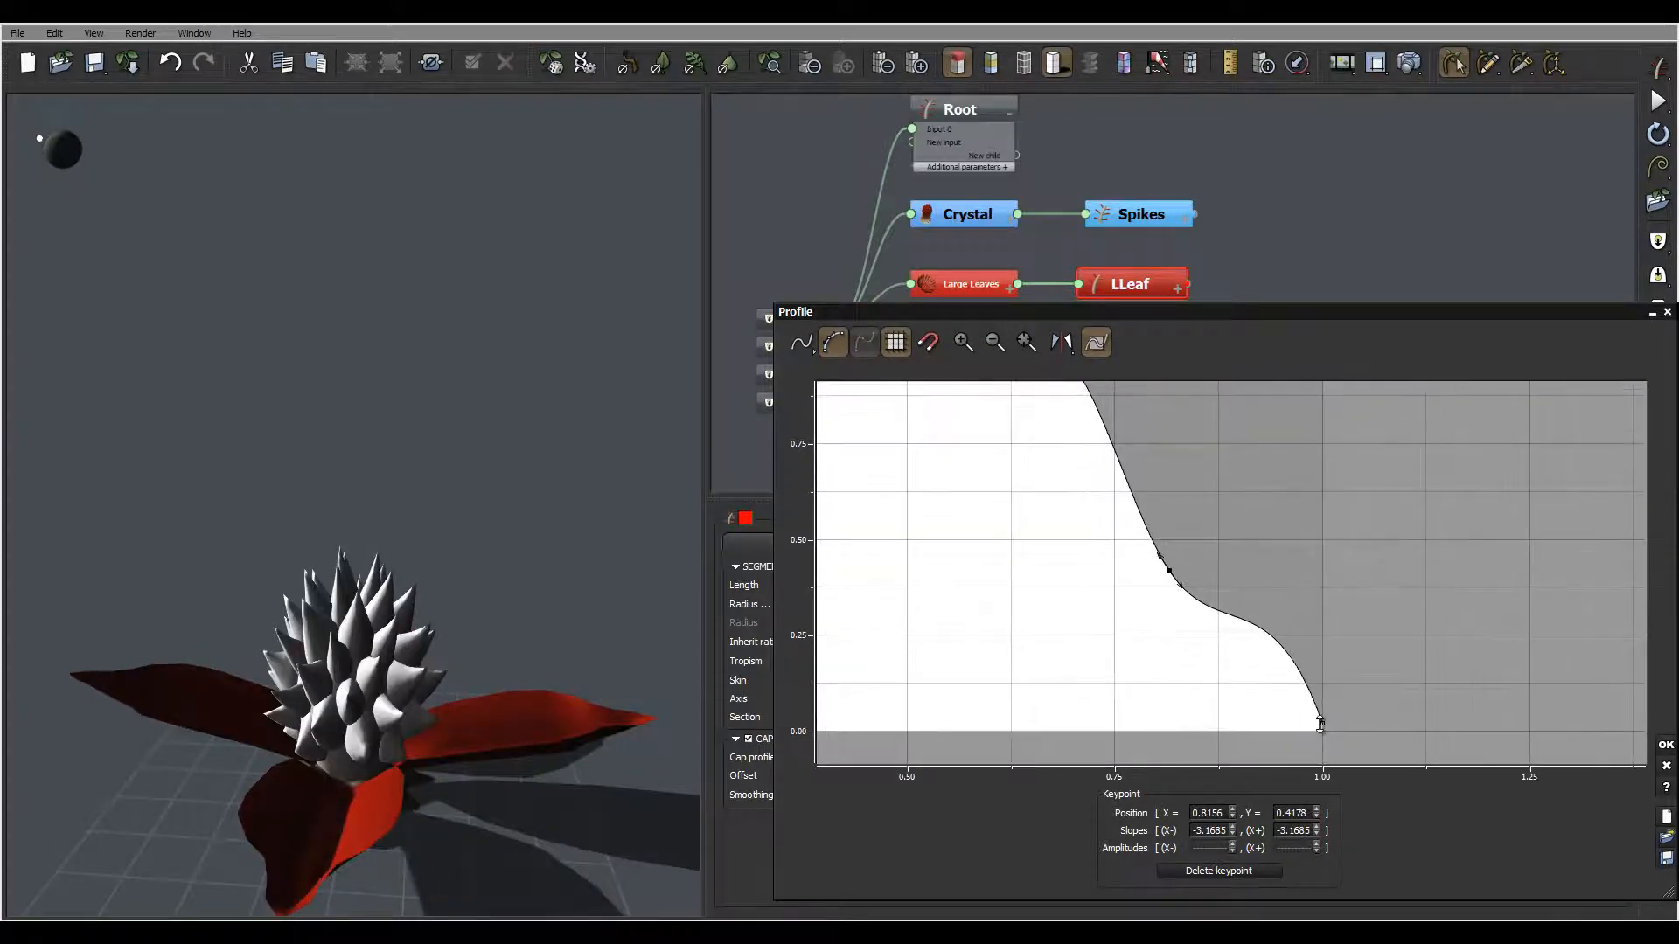
left_click(1321, 723)
left_click_drag(1310, 707, 1280, 718)
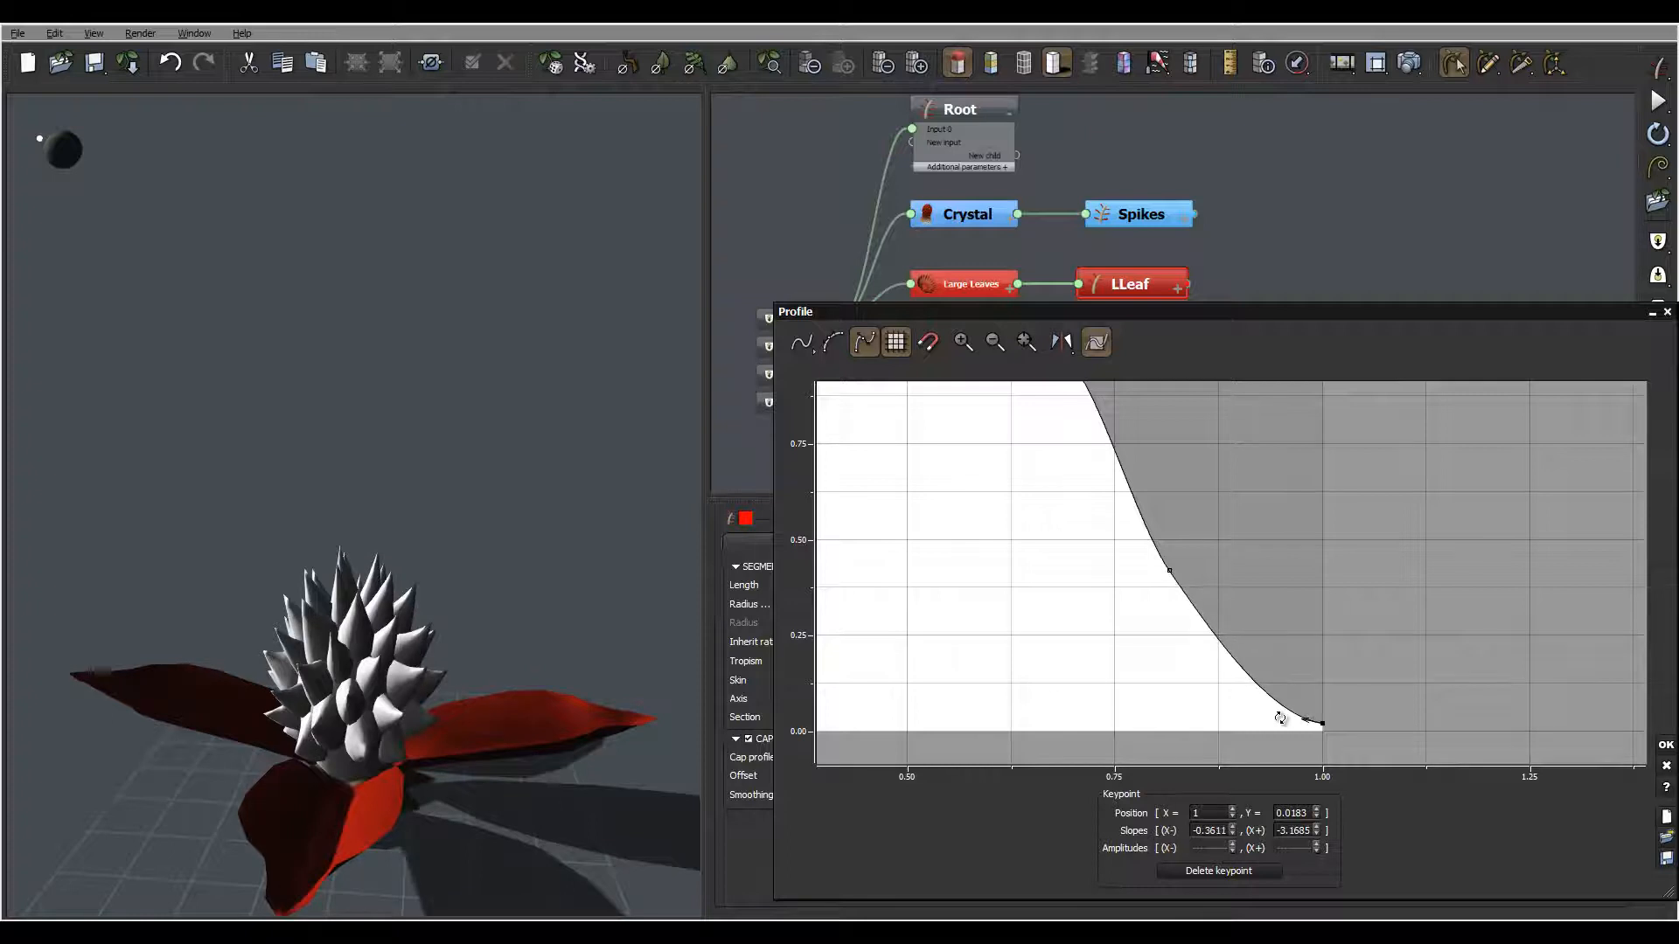
left_click_drag(423, 591, 490, 680)
- Move the width profile's lower inner keypoint to about X 0.75, Y 0.46 and the one before it to X 0.46, Y 1.03, applying the profile
left_click_drag(1181, 578, 1089, 595)
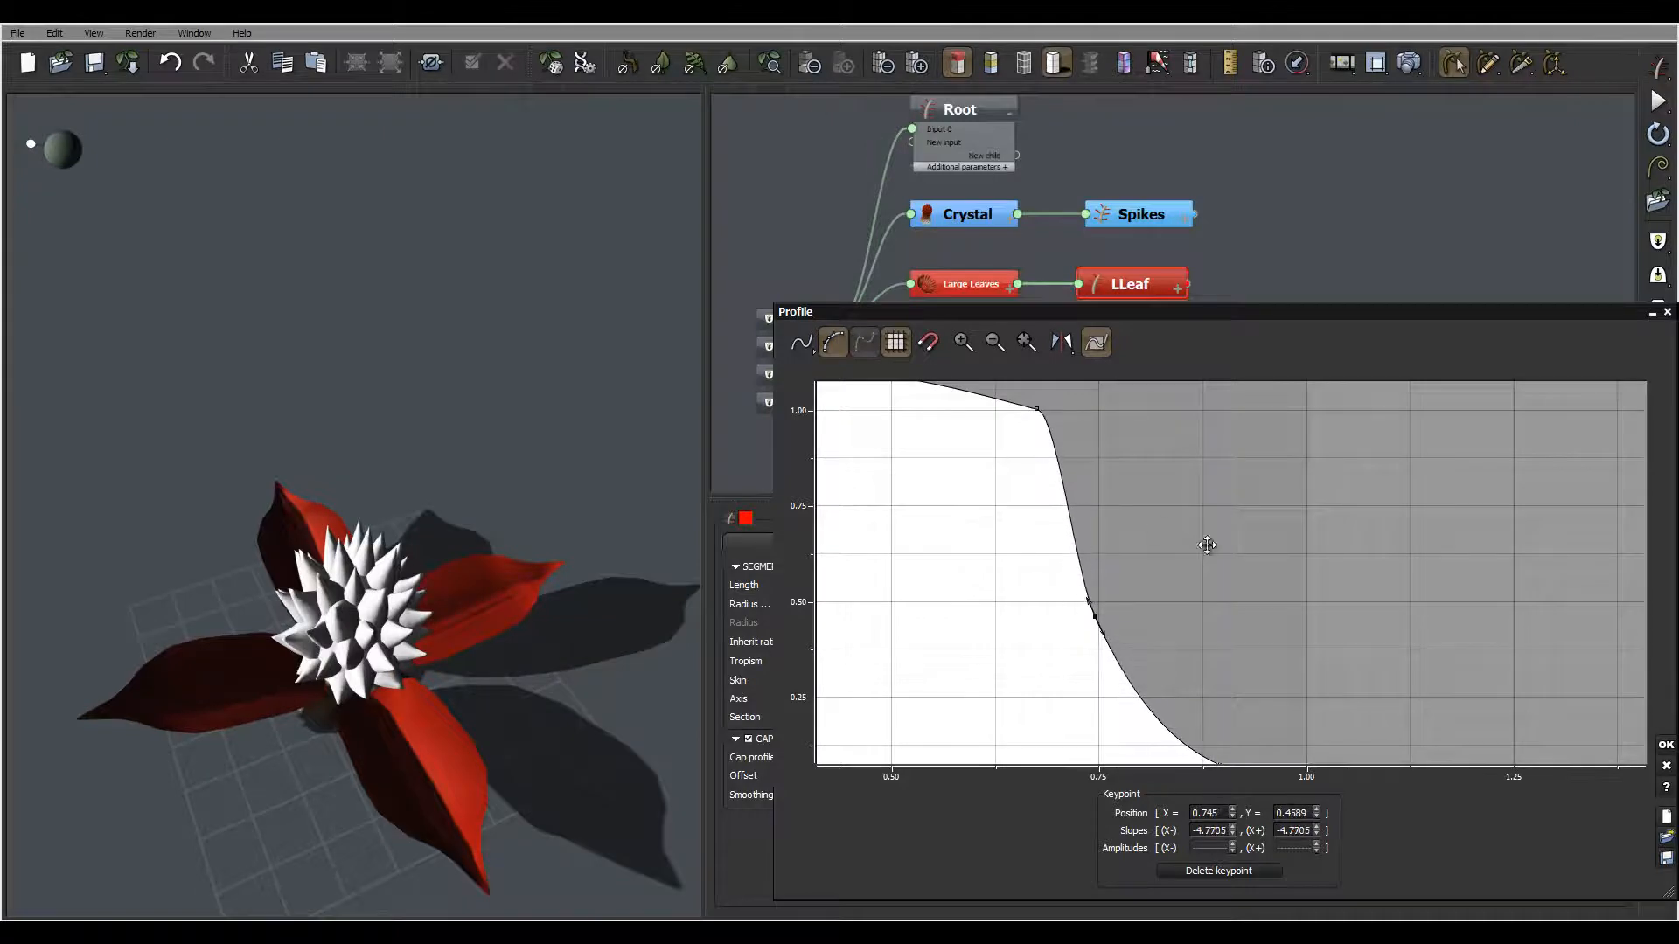
left_click_drag(1207, 545, 1281, 584)
left_click_drag(1259, 523, 1082, 511)
left_click_drag(593, 593, 518, 817)
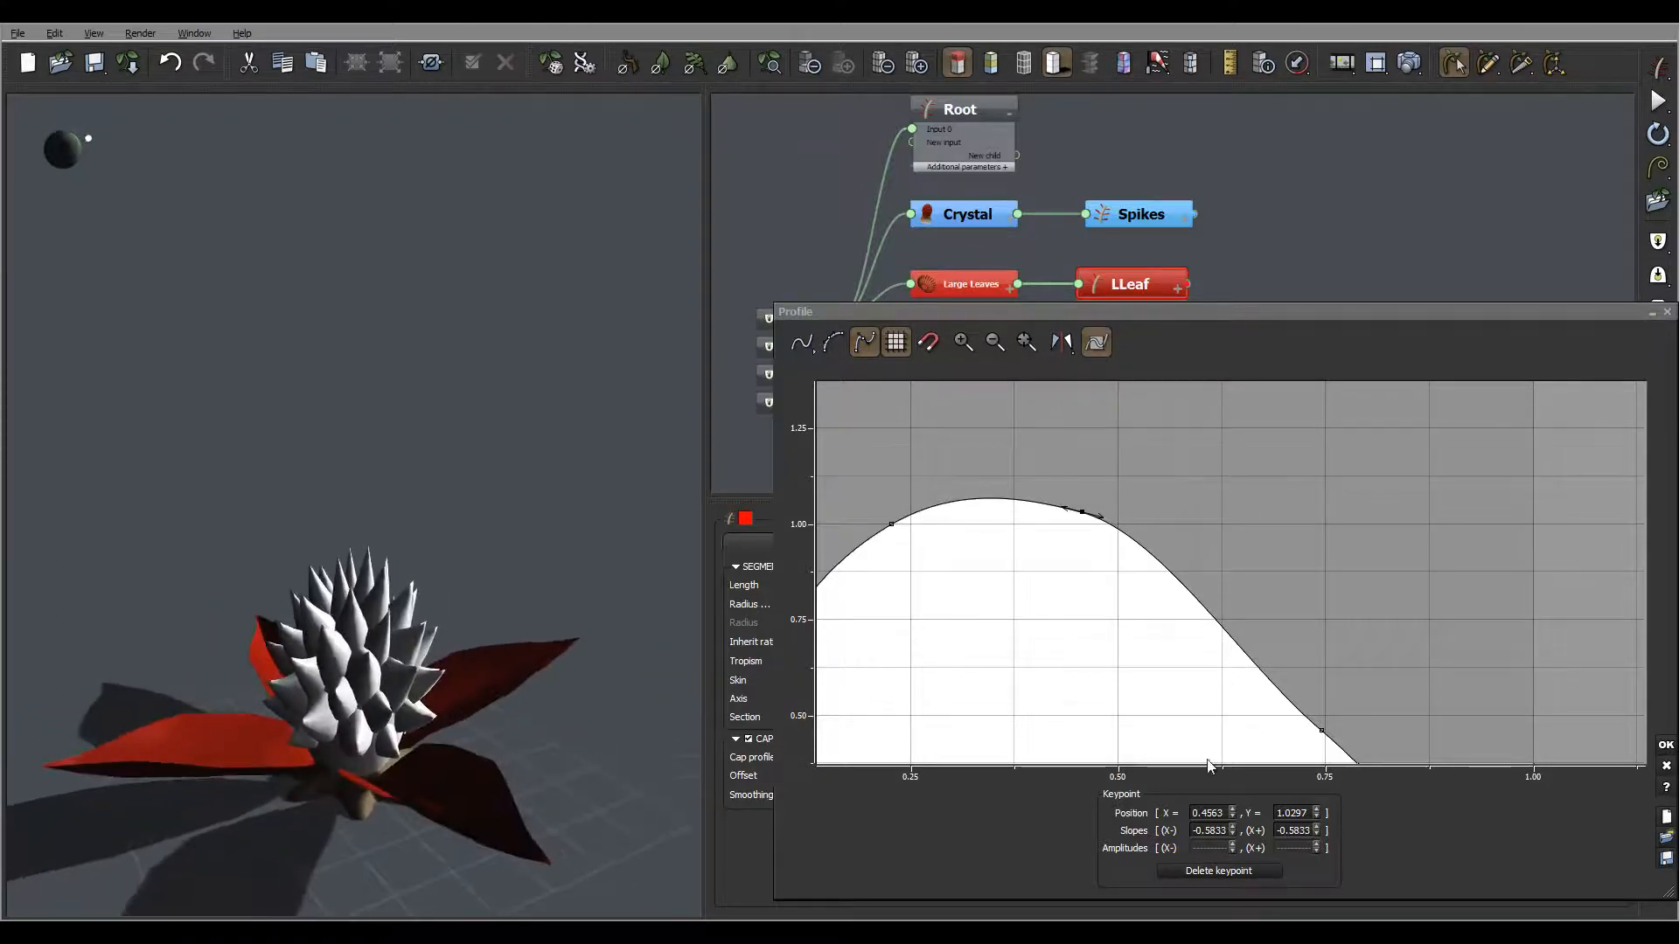
left_click(1665, 746)
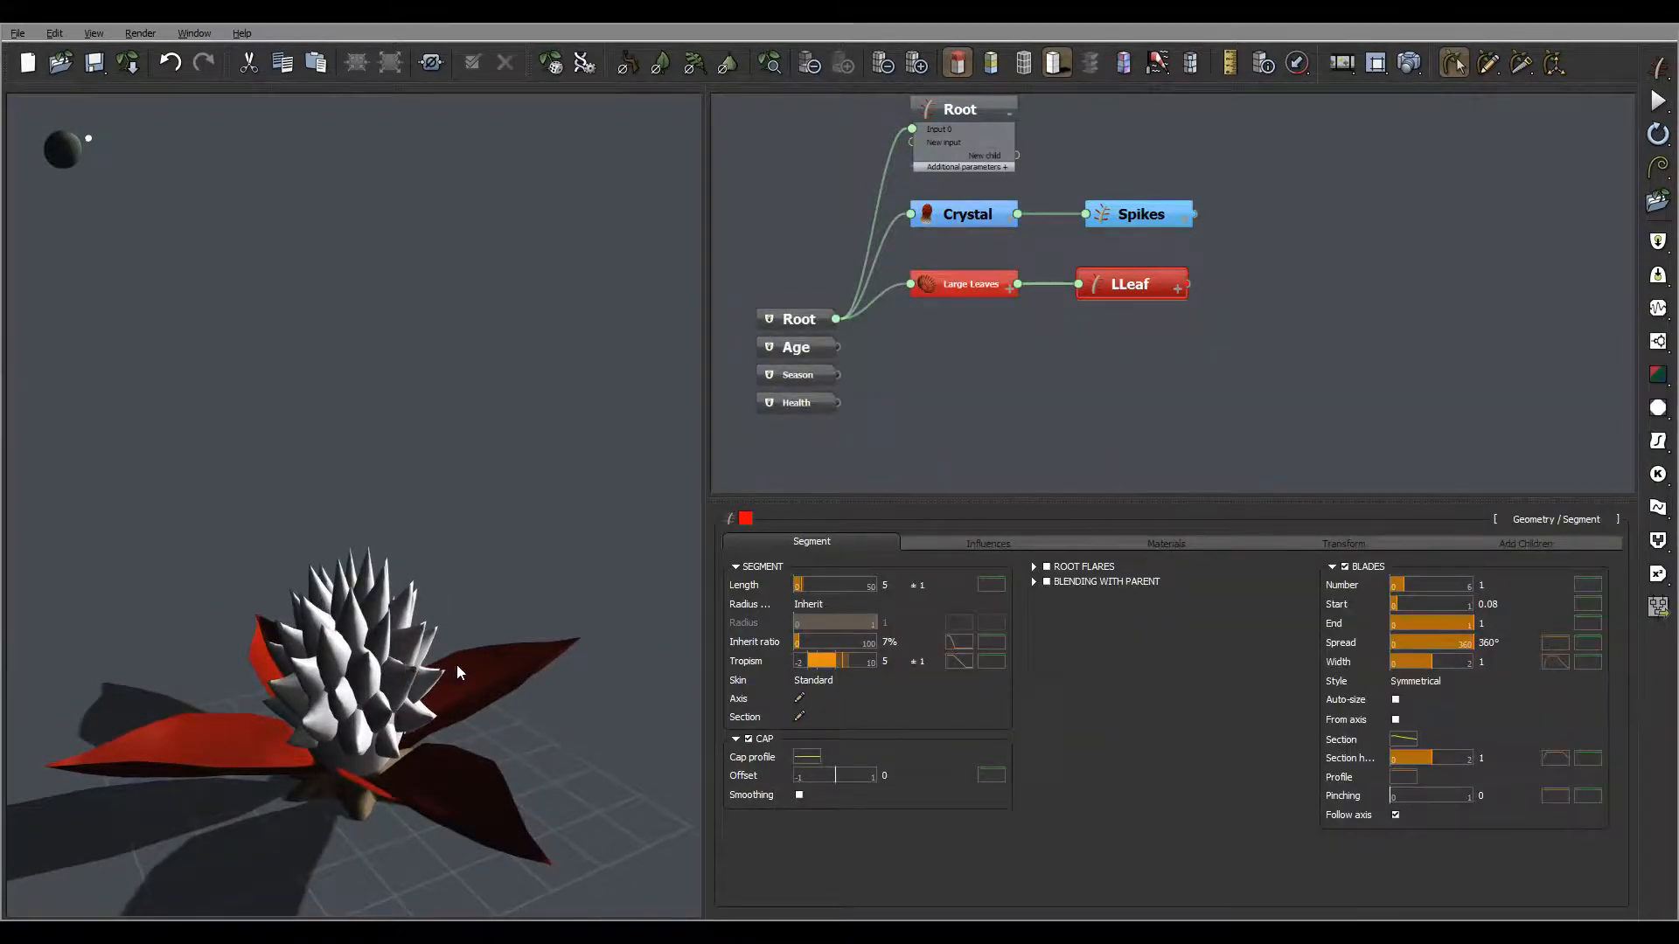
left_click_drag(456, 664, 514, 679)
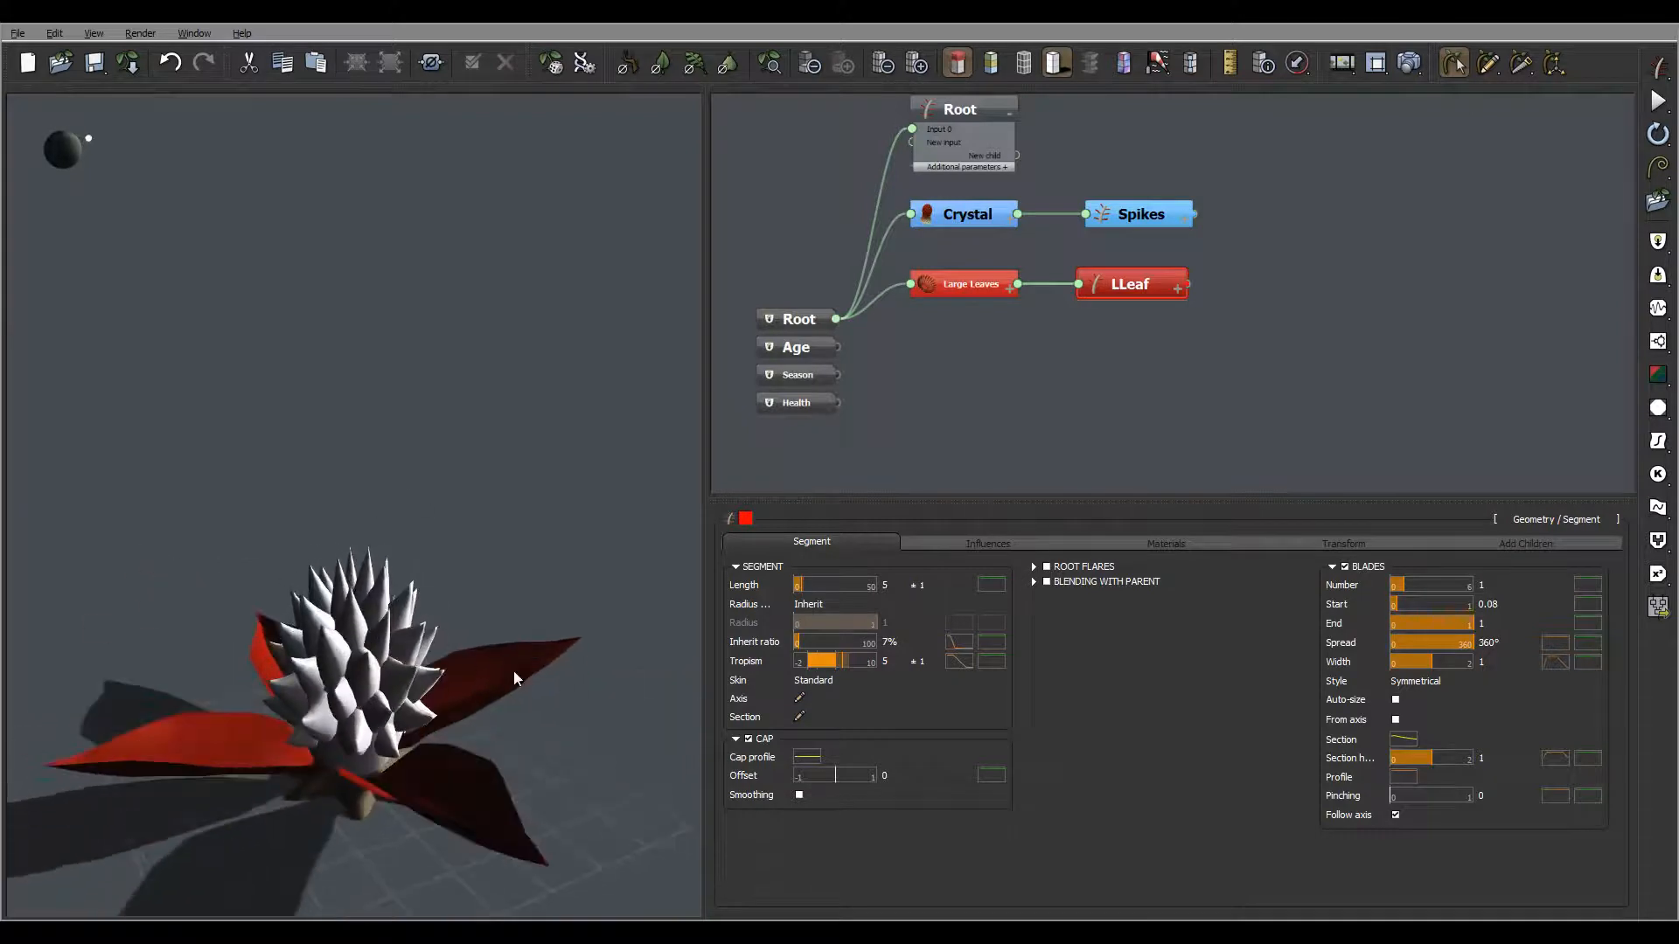
- Load metalscale_d.jpg from Plants_out as the color picture of the large leaves' blade material, rotated a quarter turn
left_click(1210, 545)
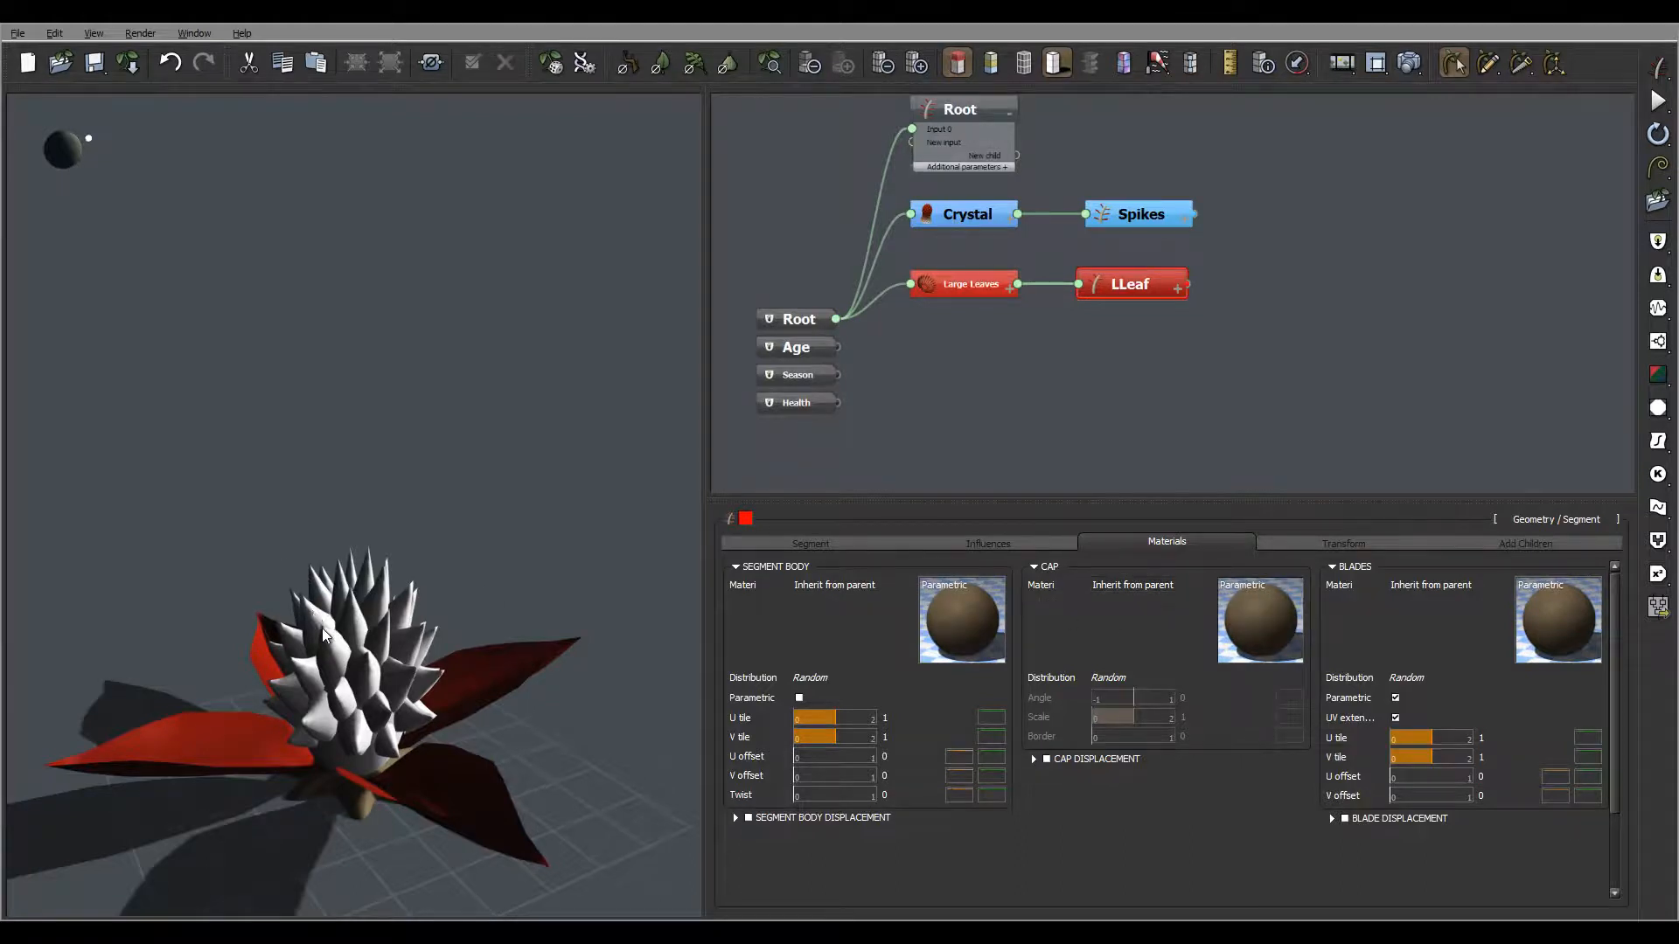
right_click_drag(324, 636, 399, 637)
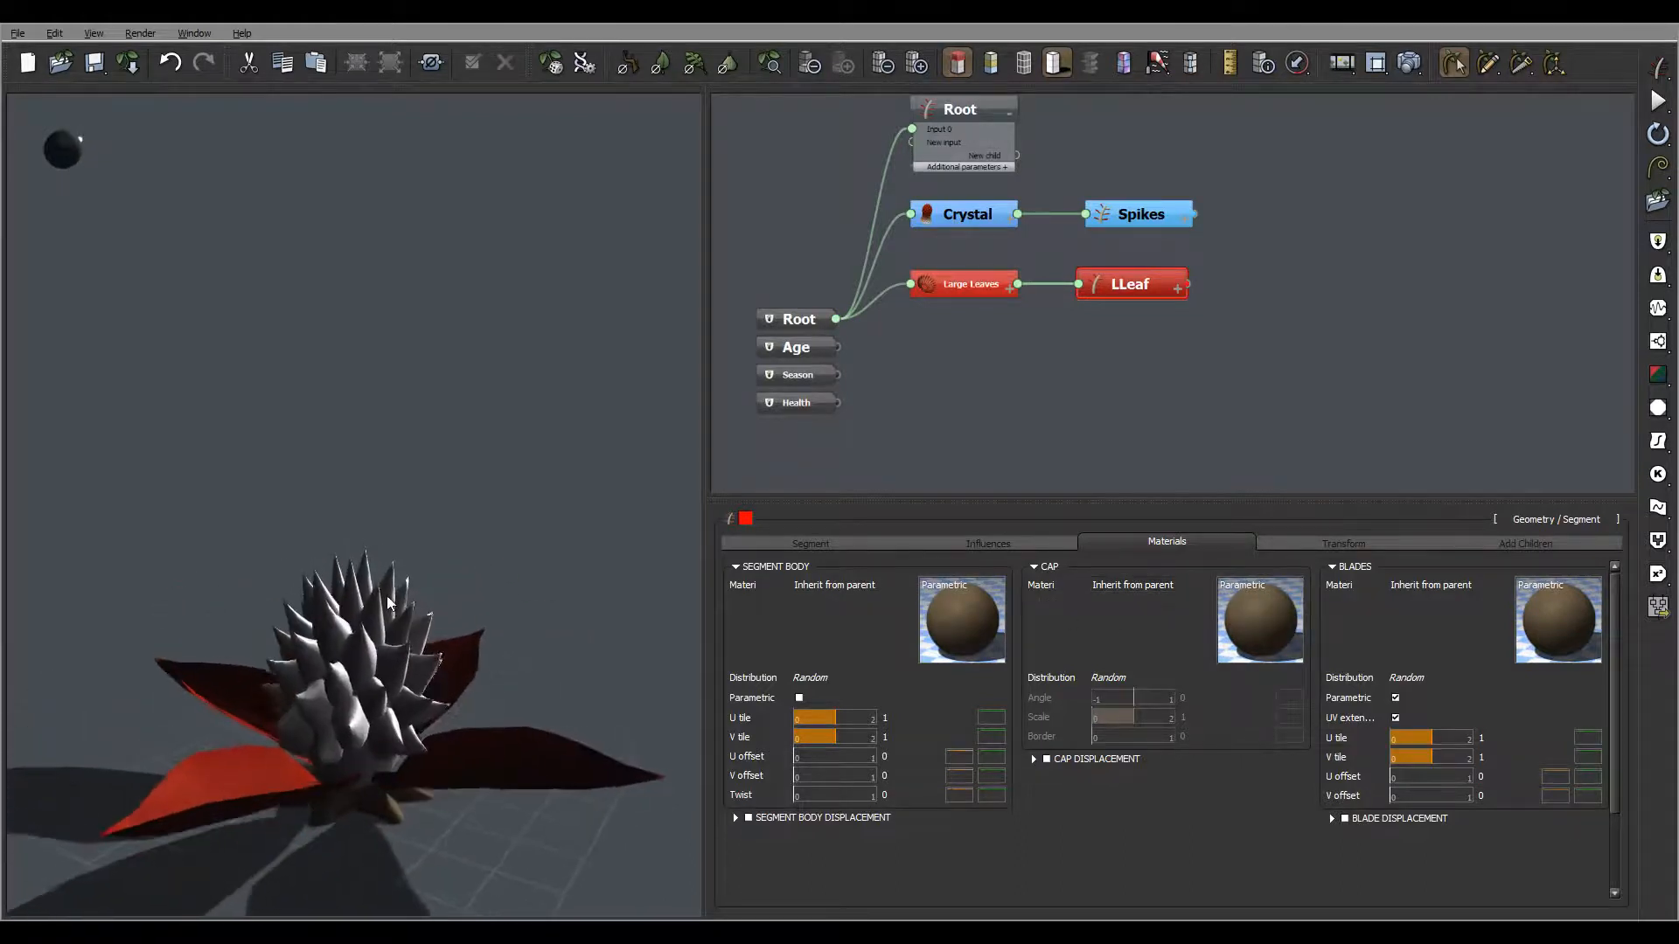
left_click(1547, 641)
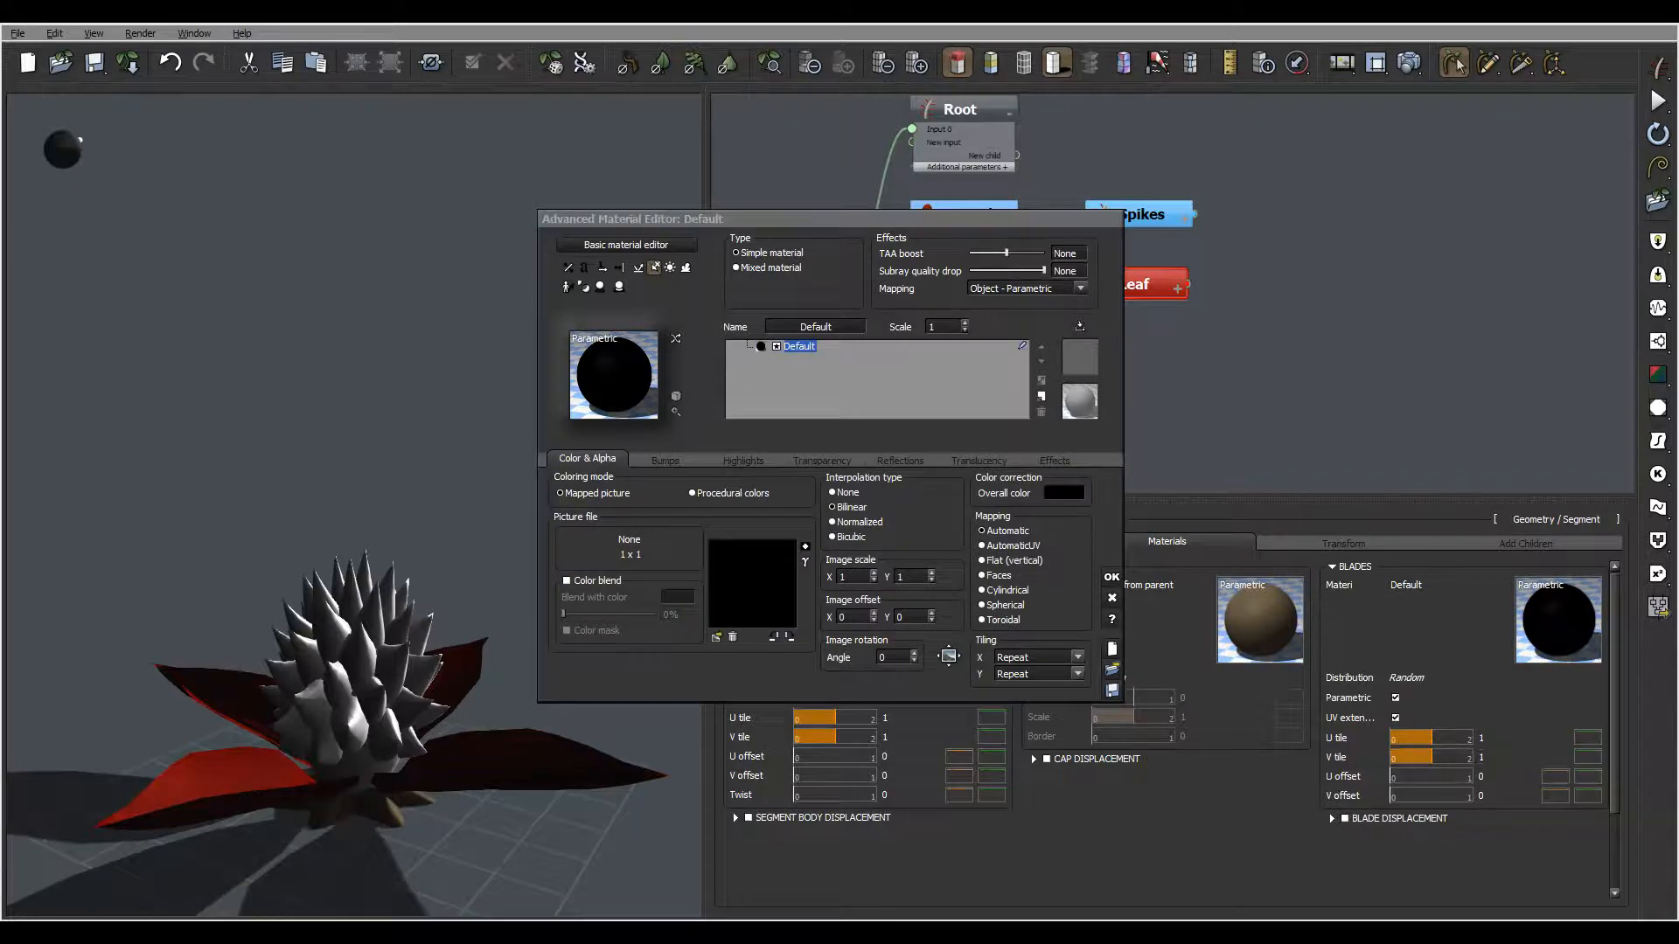
left_click(720, 635)
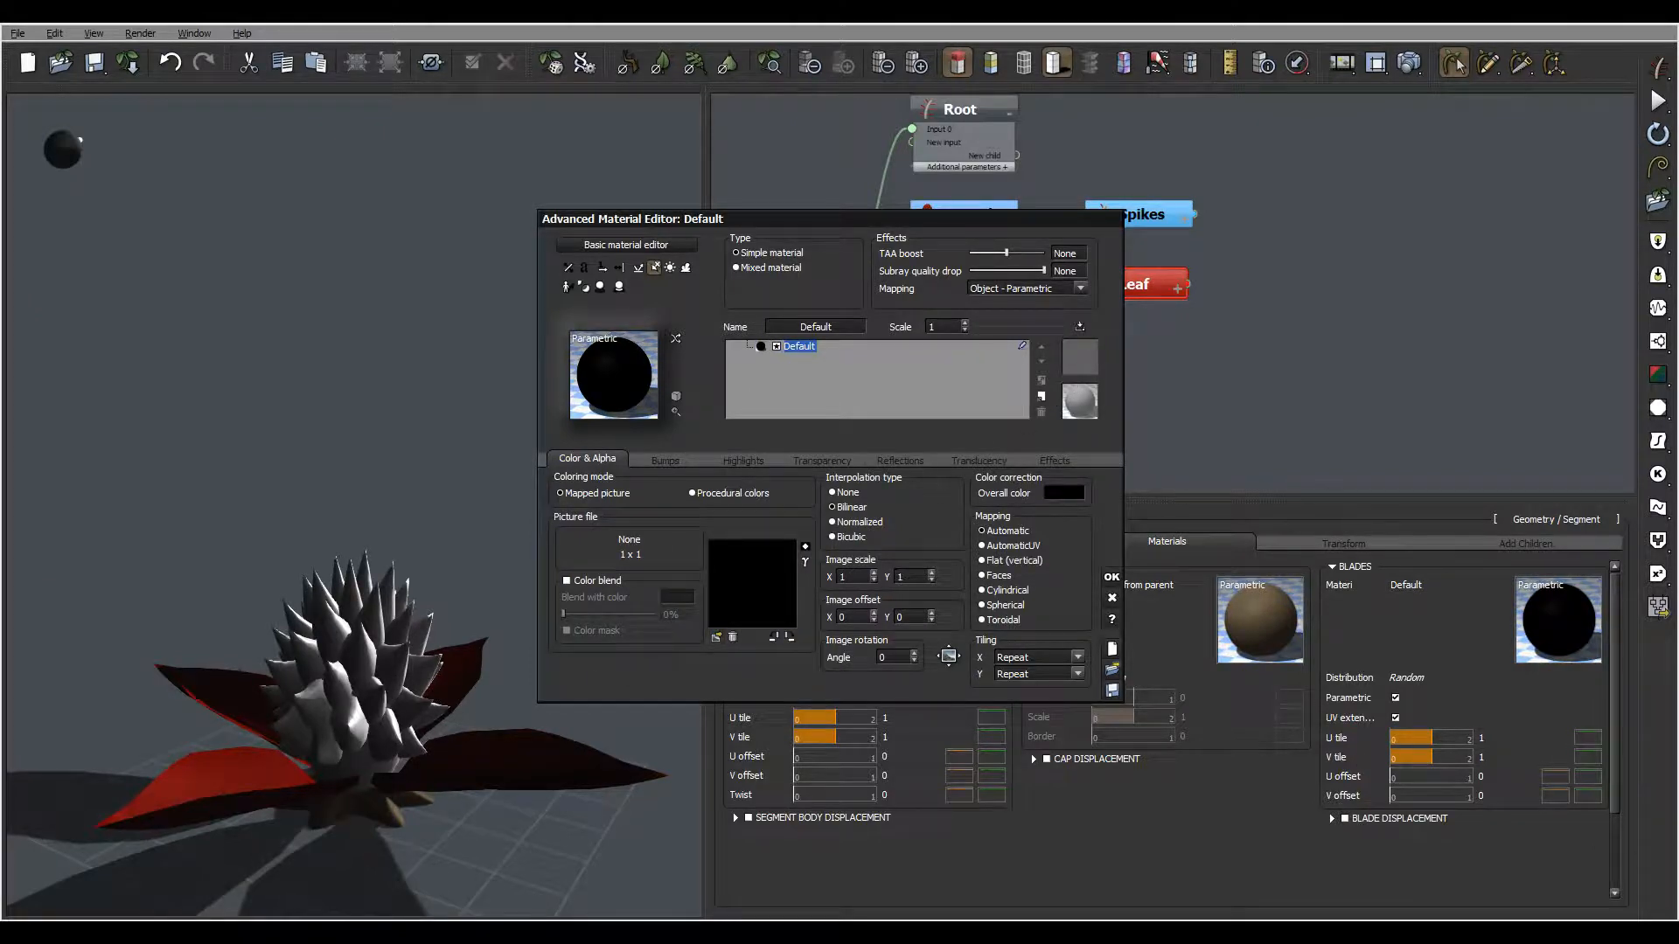
left_click_drag(1061, 291, 1053, 364)
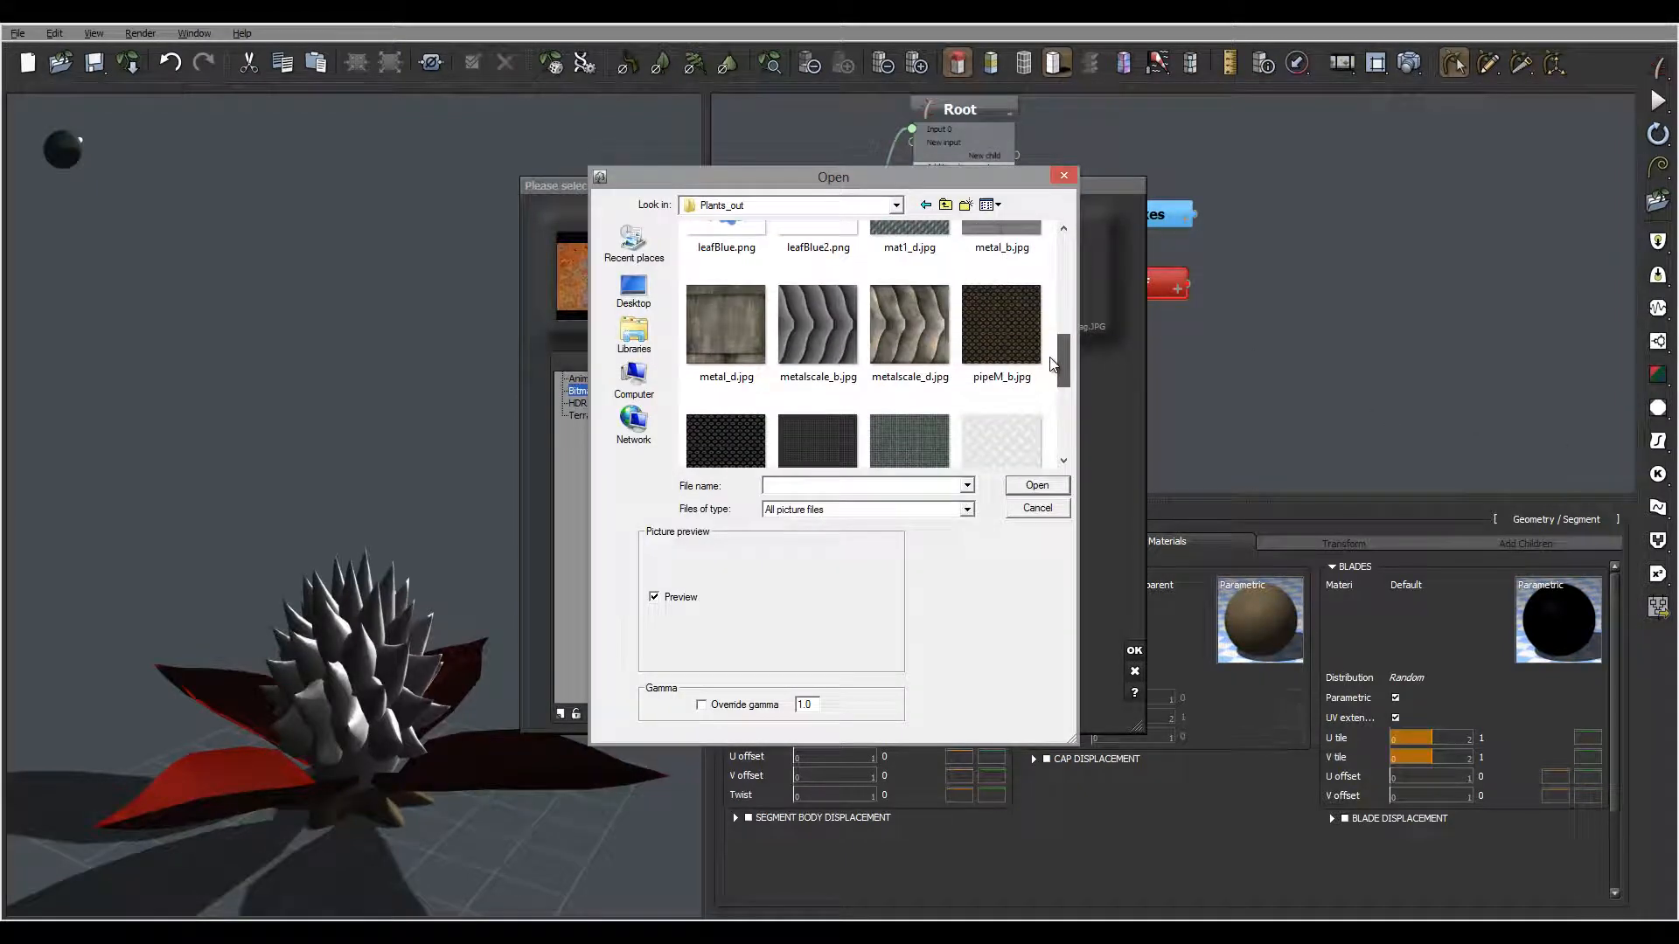
left_click(909, 332)
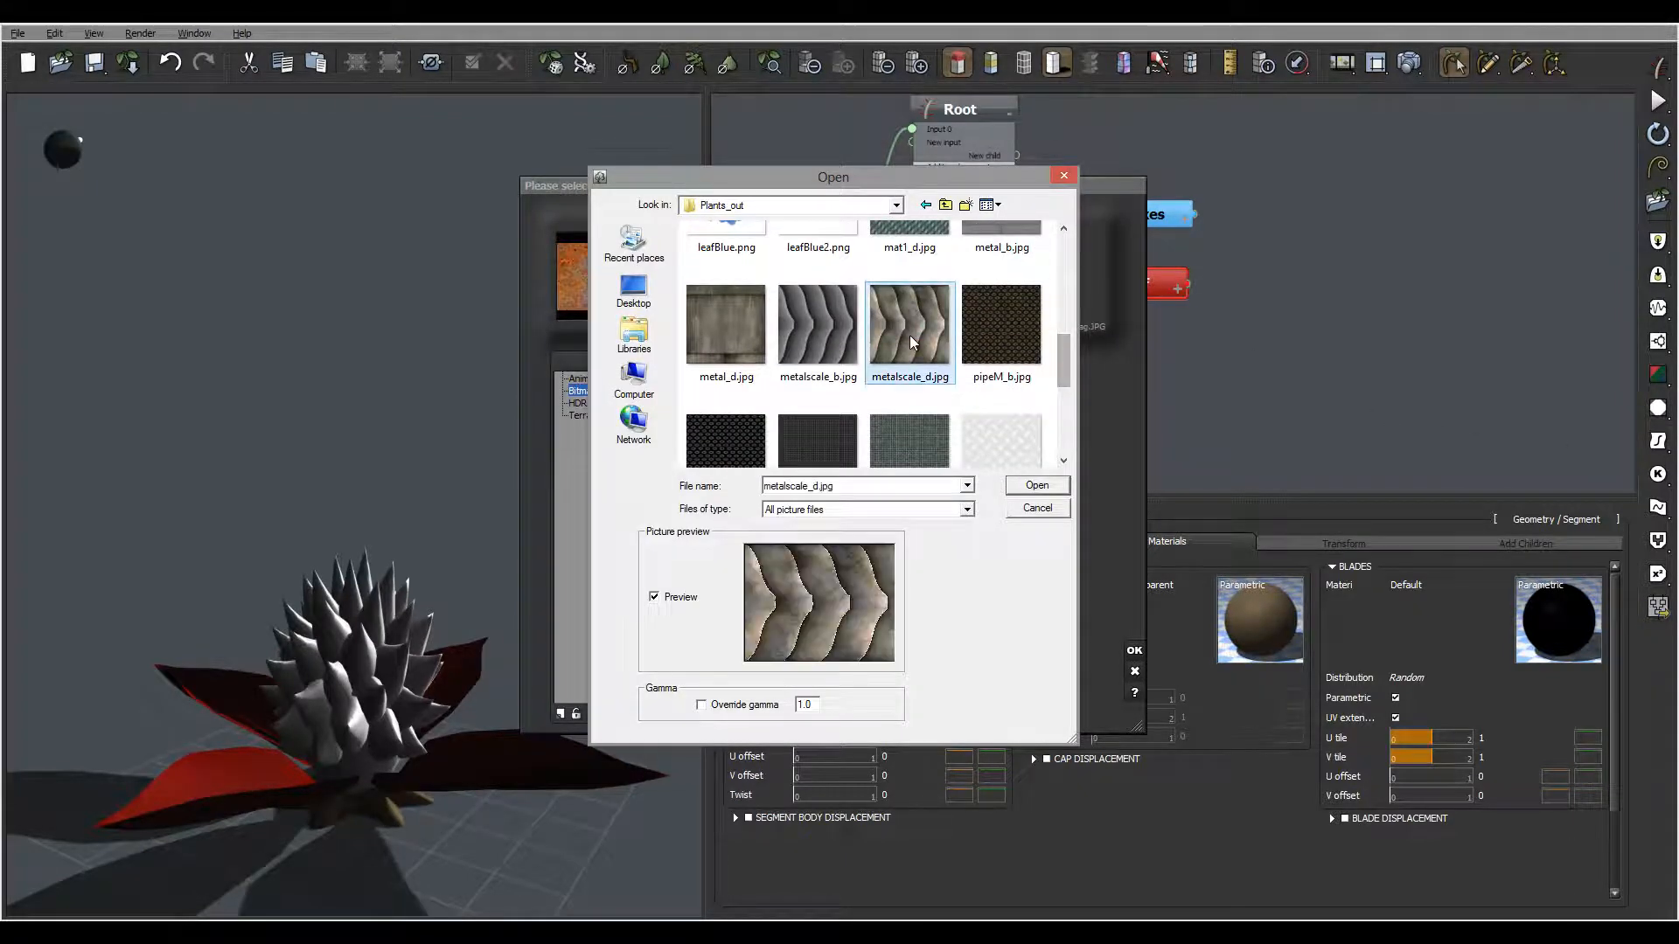
left_click(1051, 486)
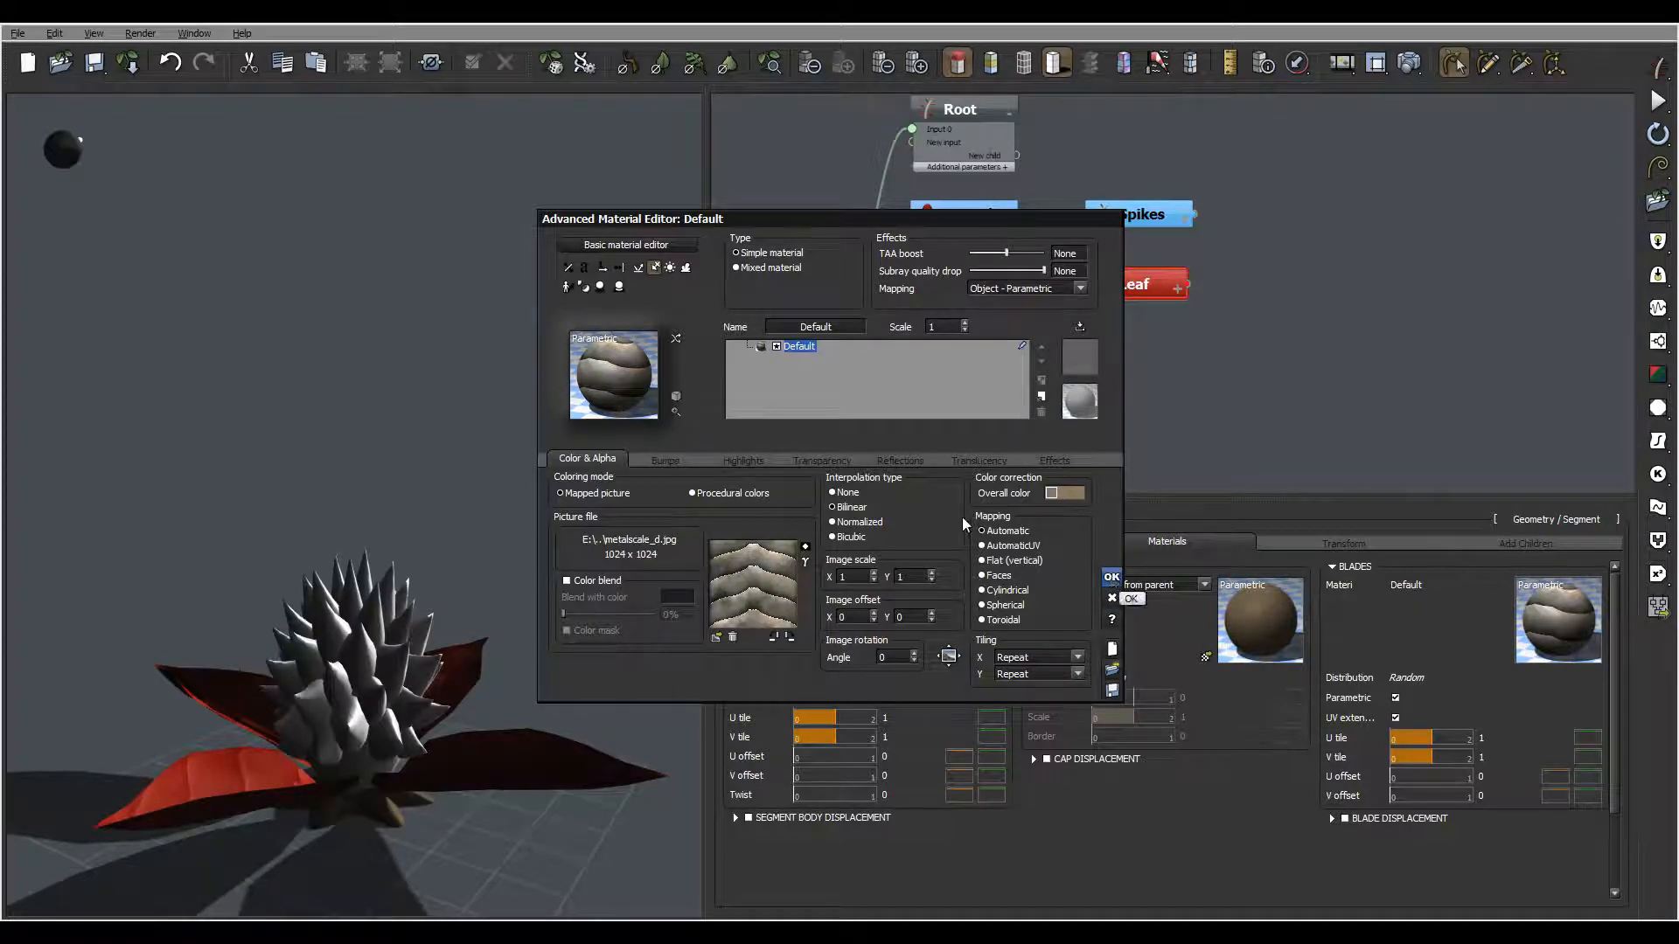
- Raise the blade material's global reflectivity, set its metallic color reflected light to 100%, and accept the material
left_click(914, 463)
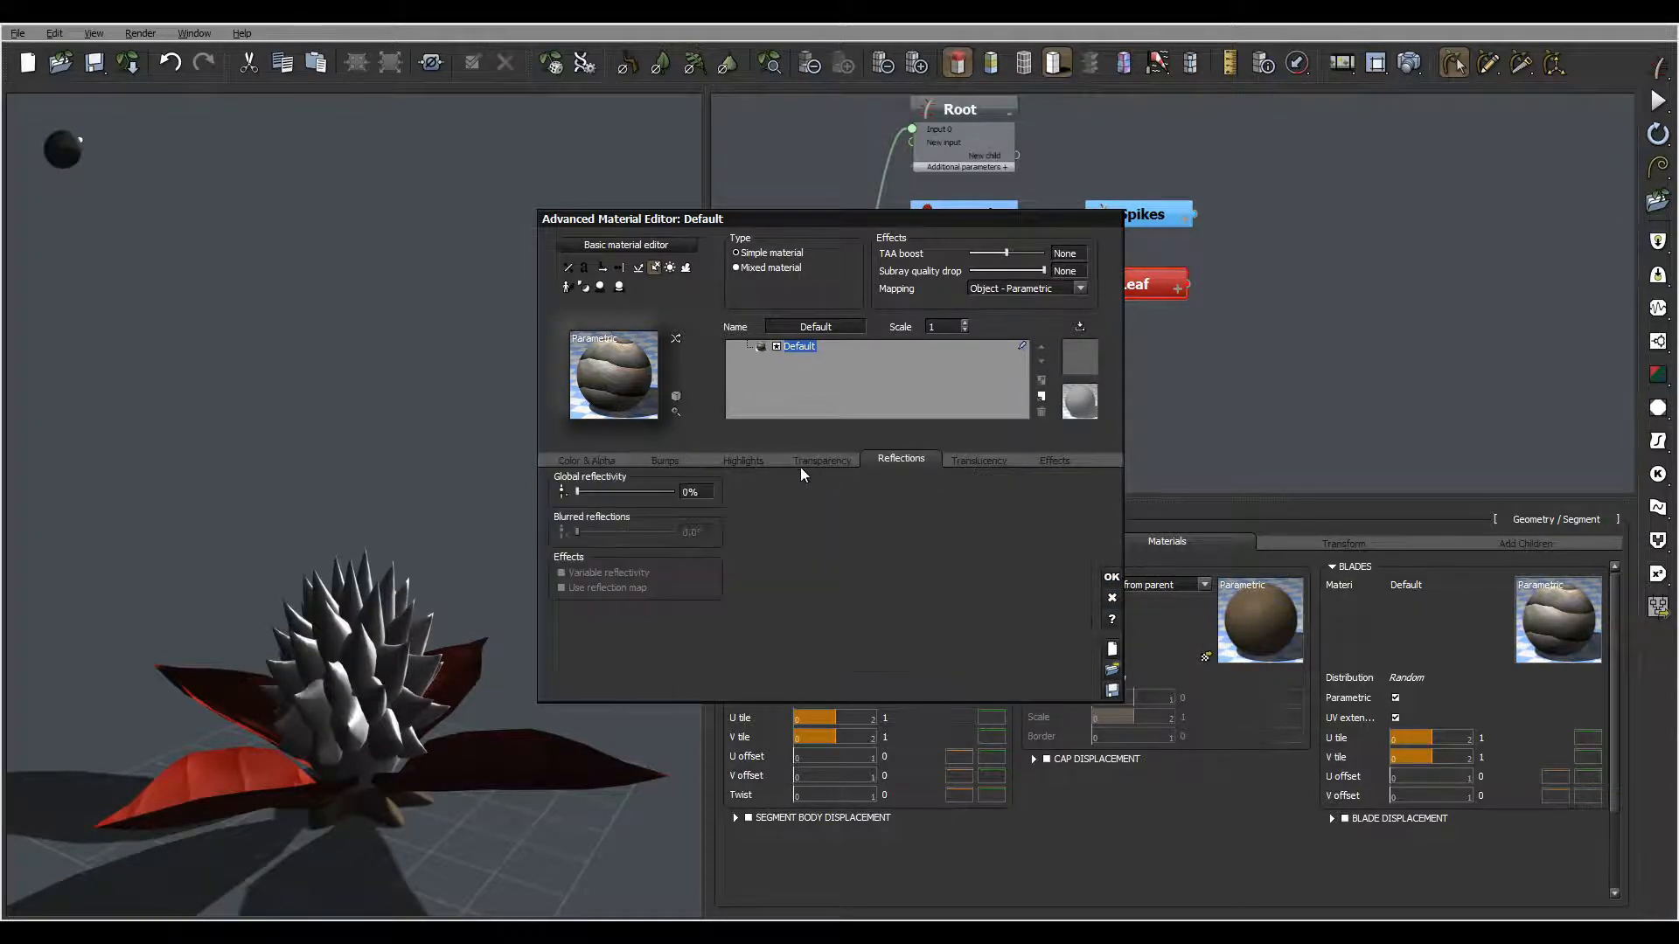
left_click_drag(653, 490, 670, 490)
left_click(1053, 459)
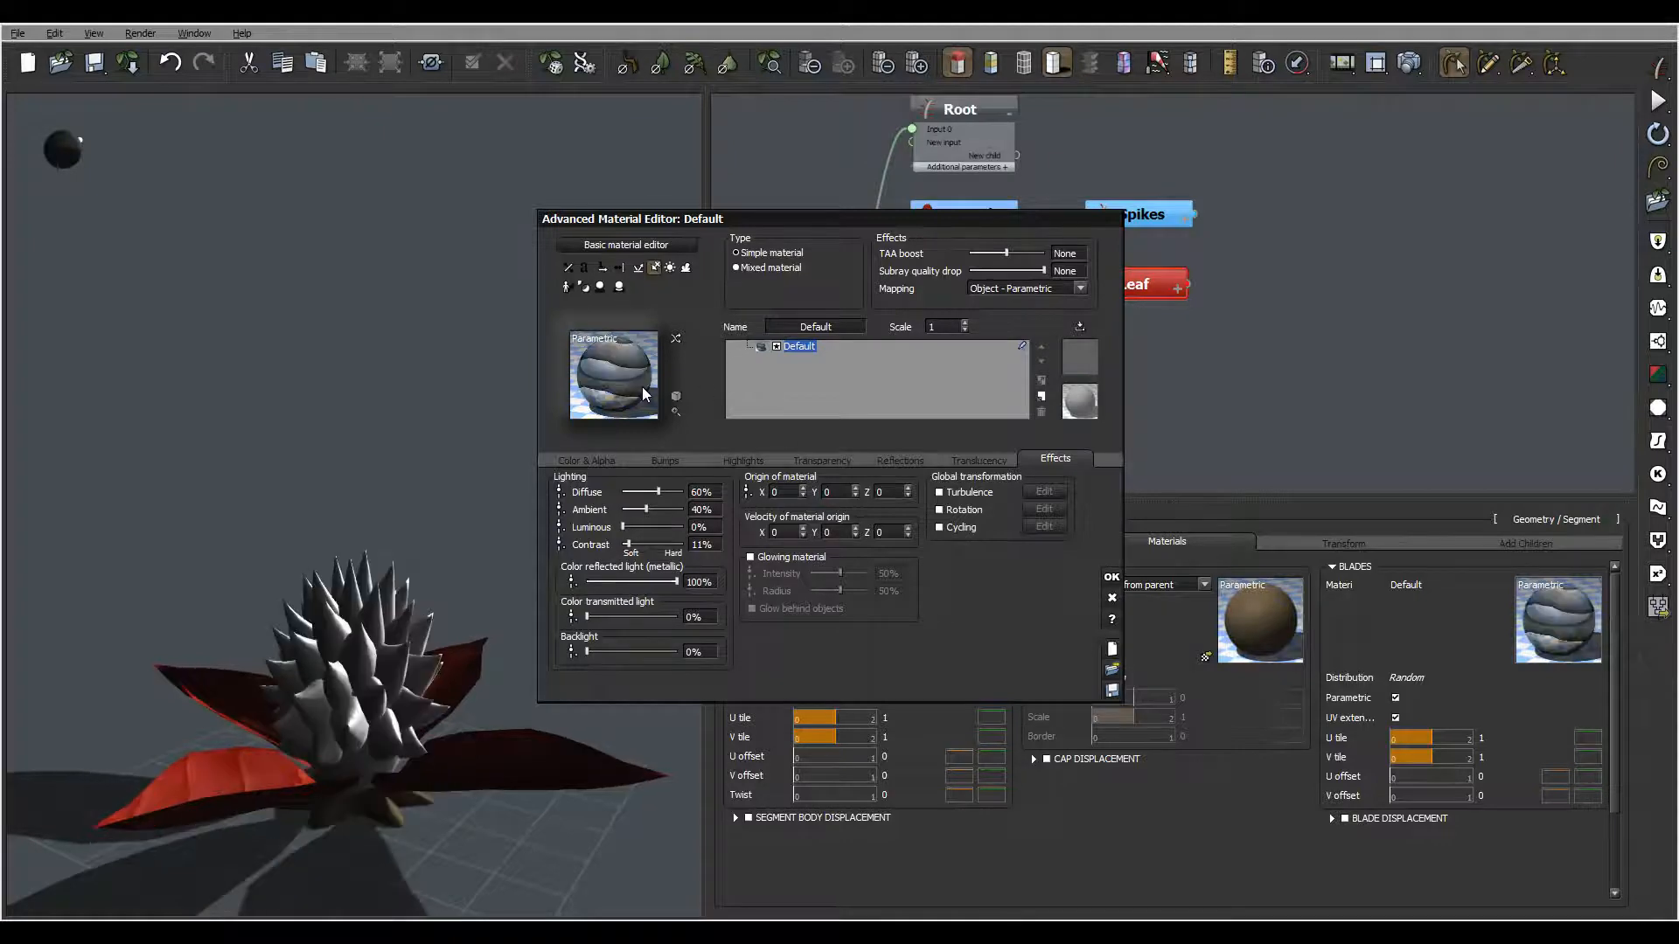
left_click(1111, 577)
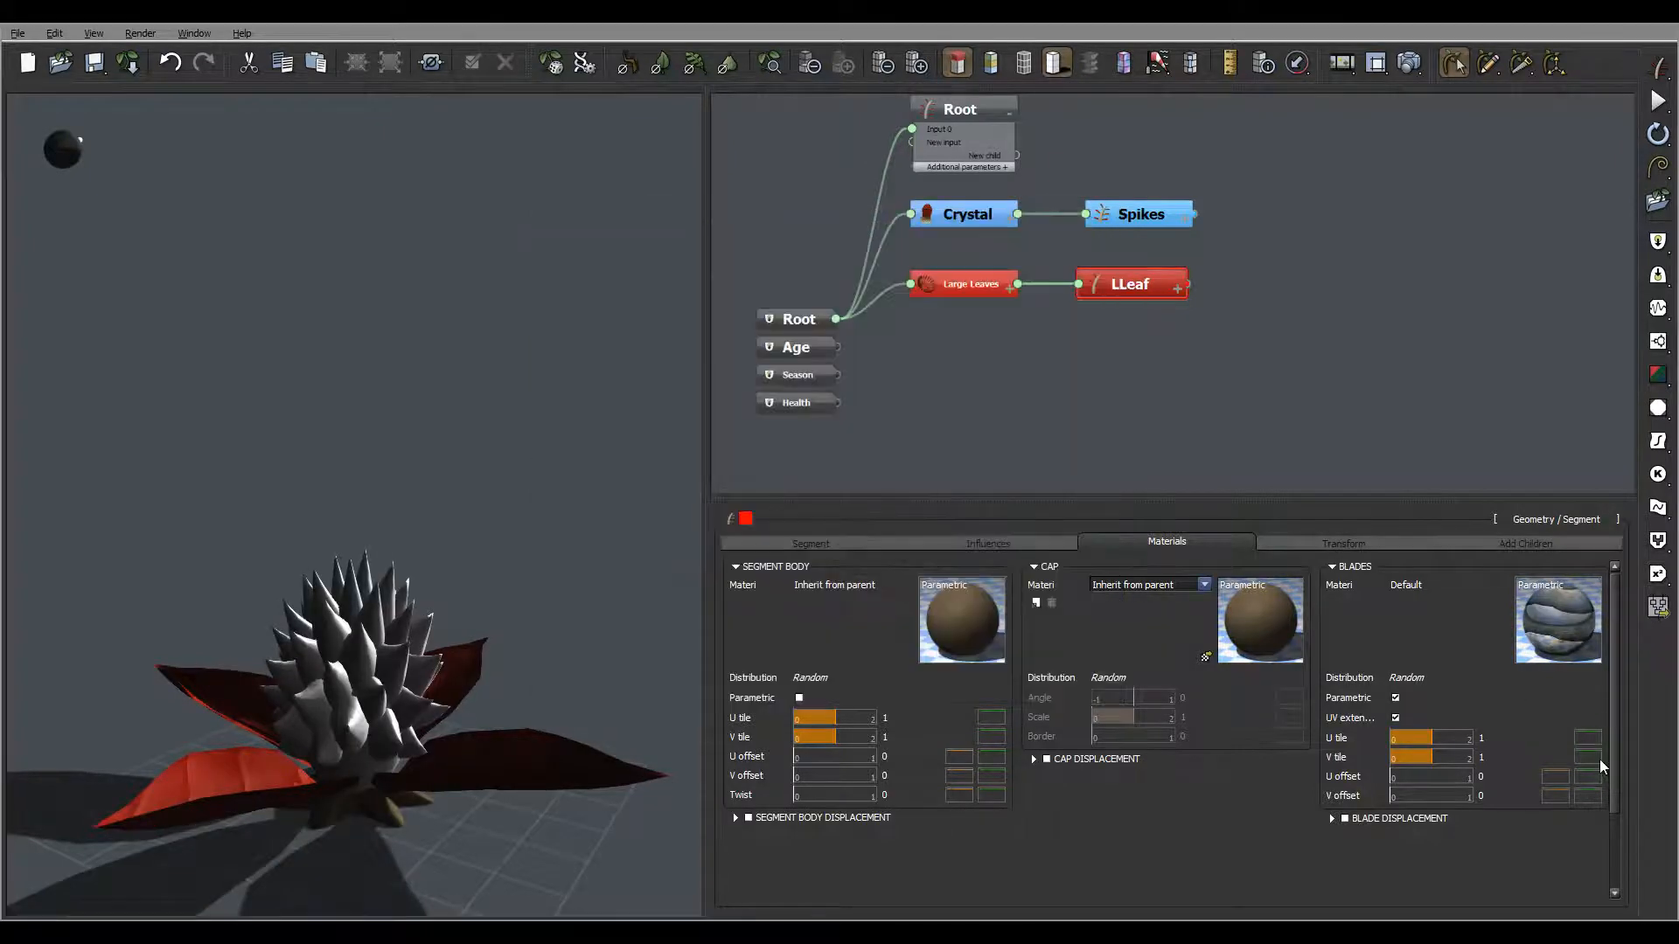
- Enable blade displacement on the large leaves, load metalscale_b.jpg as its source and rotate the picture a quarter turn
left_click(1332, 818)
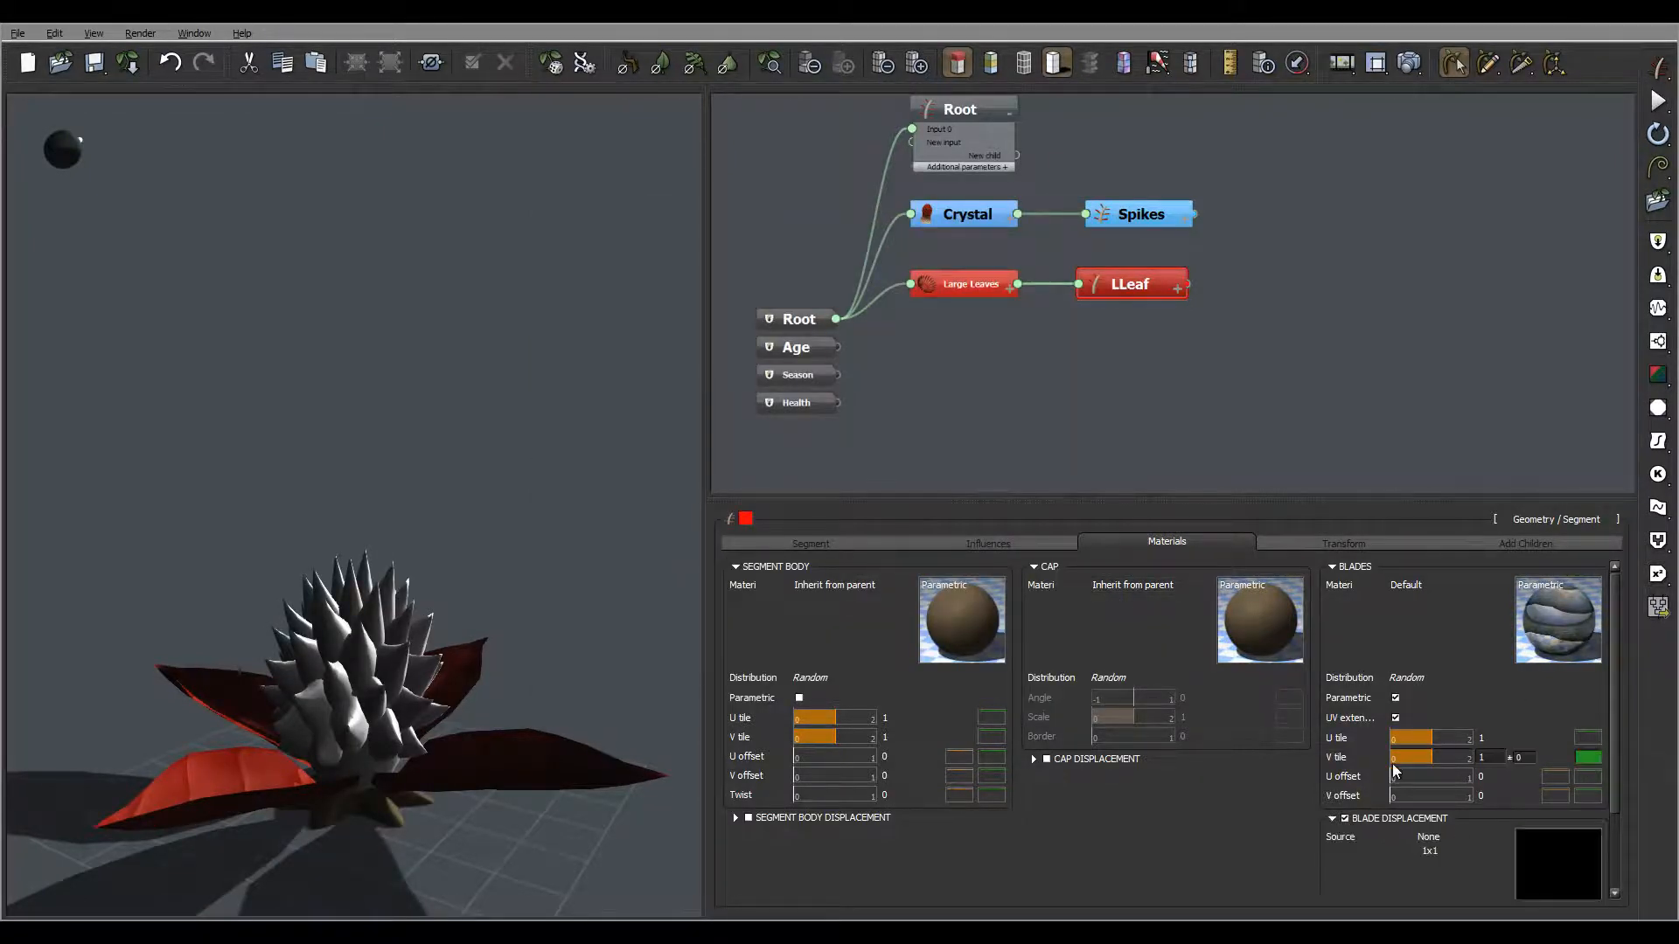
left_click_drag(1614, 632, 1613, 746)
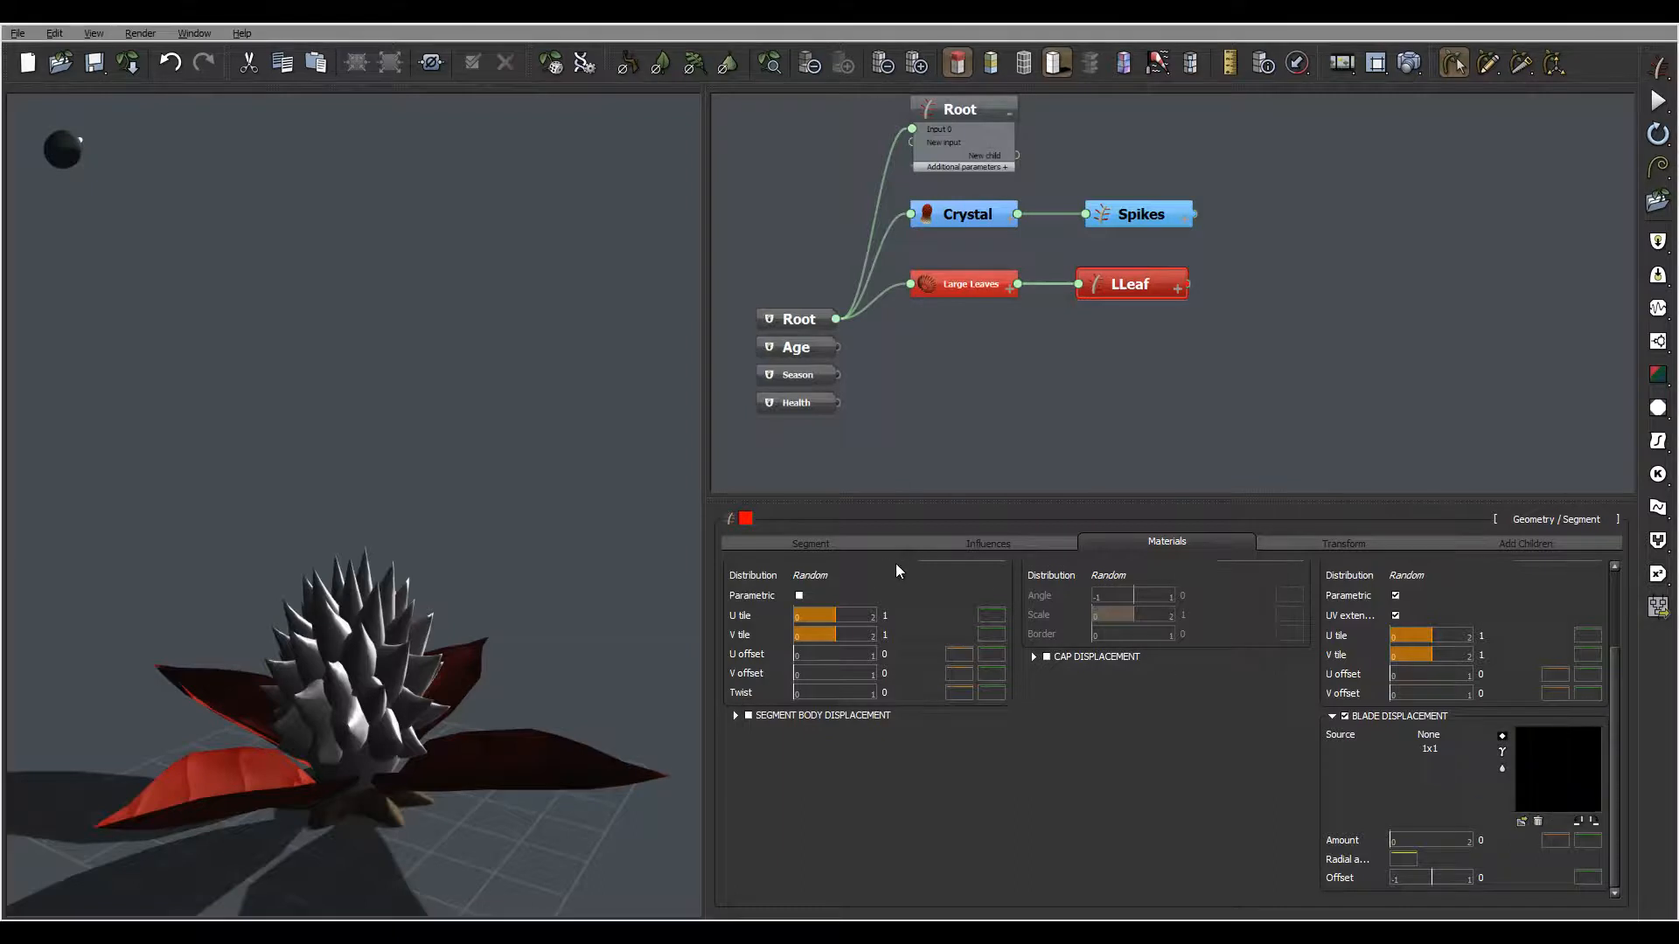
left_click(1522, 823)
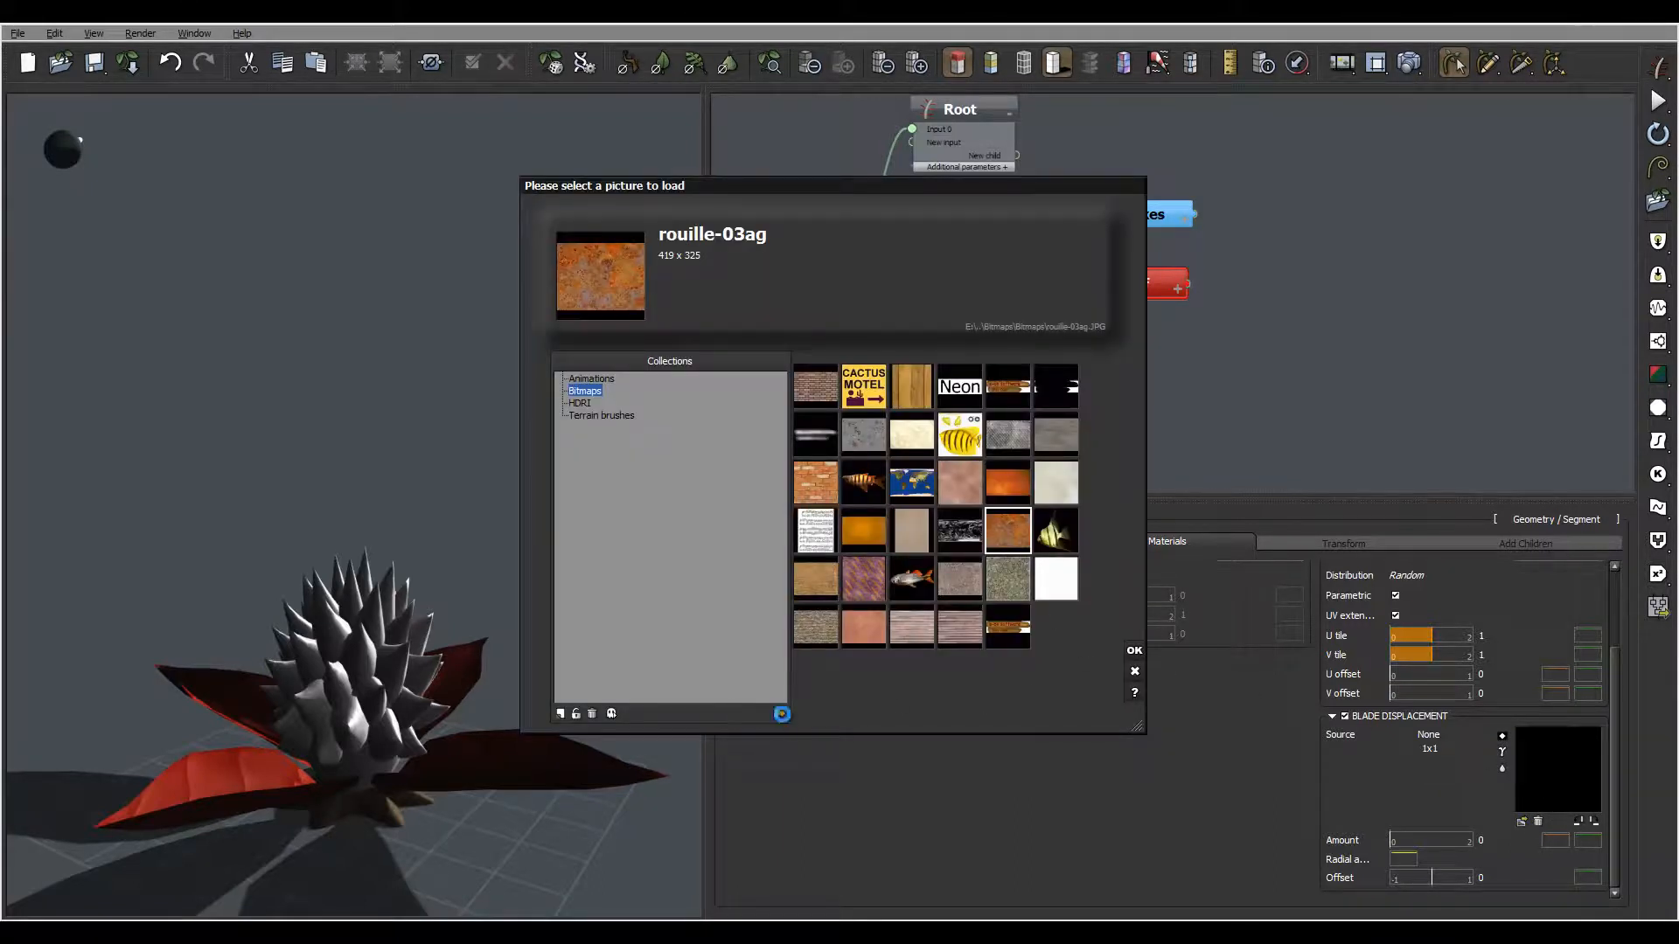
left_click(780, 713)
left_click_drag(1065, 248, 1062, 362)
left_click(817, 258)
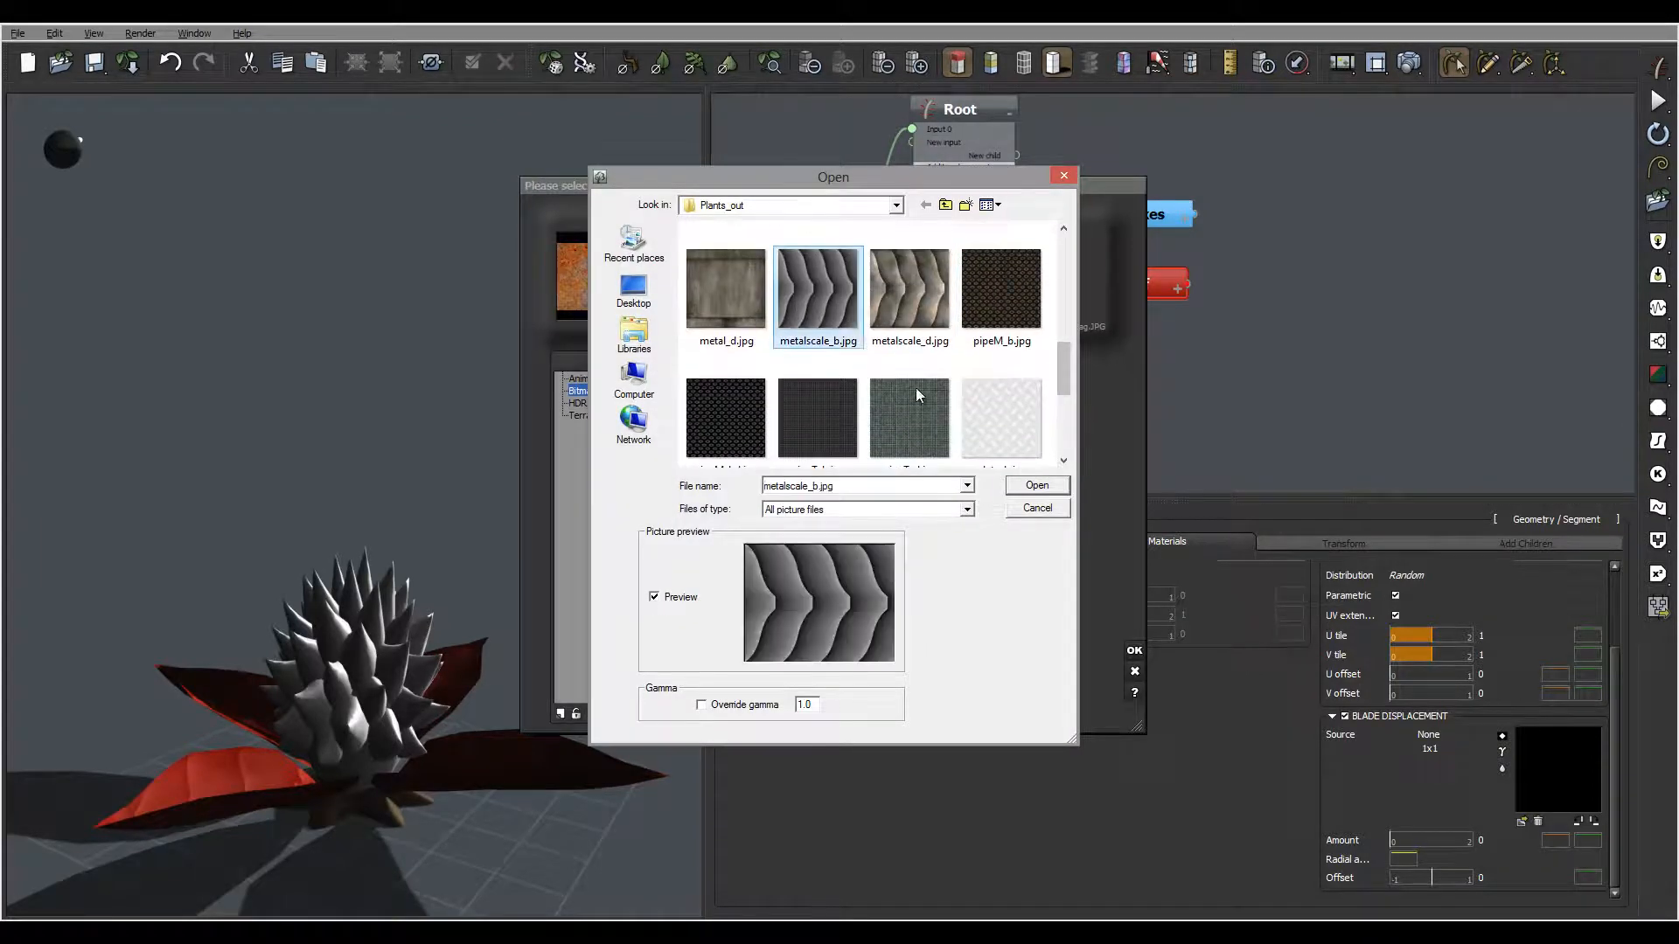
left_click(1037, 484)
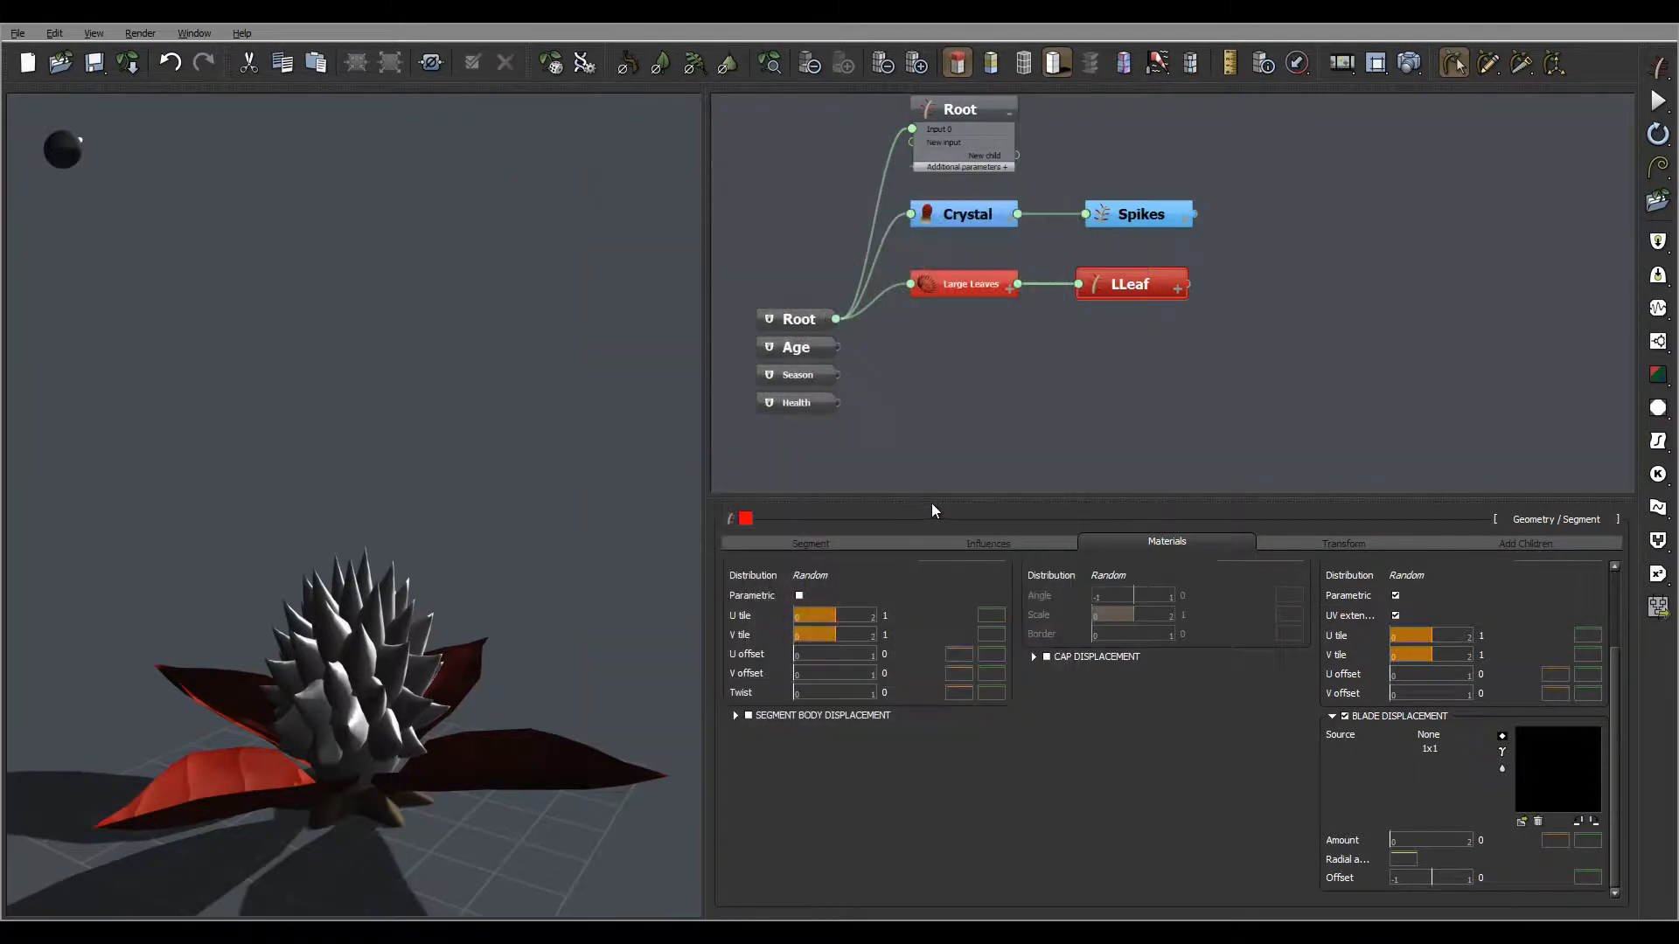
left_click(1585, 821)
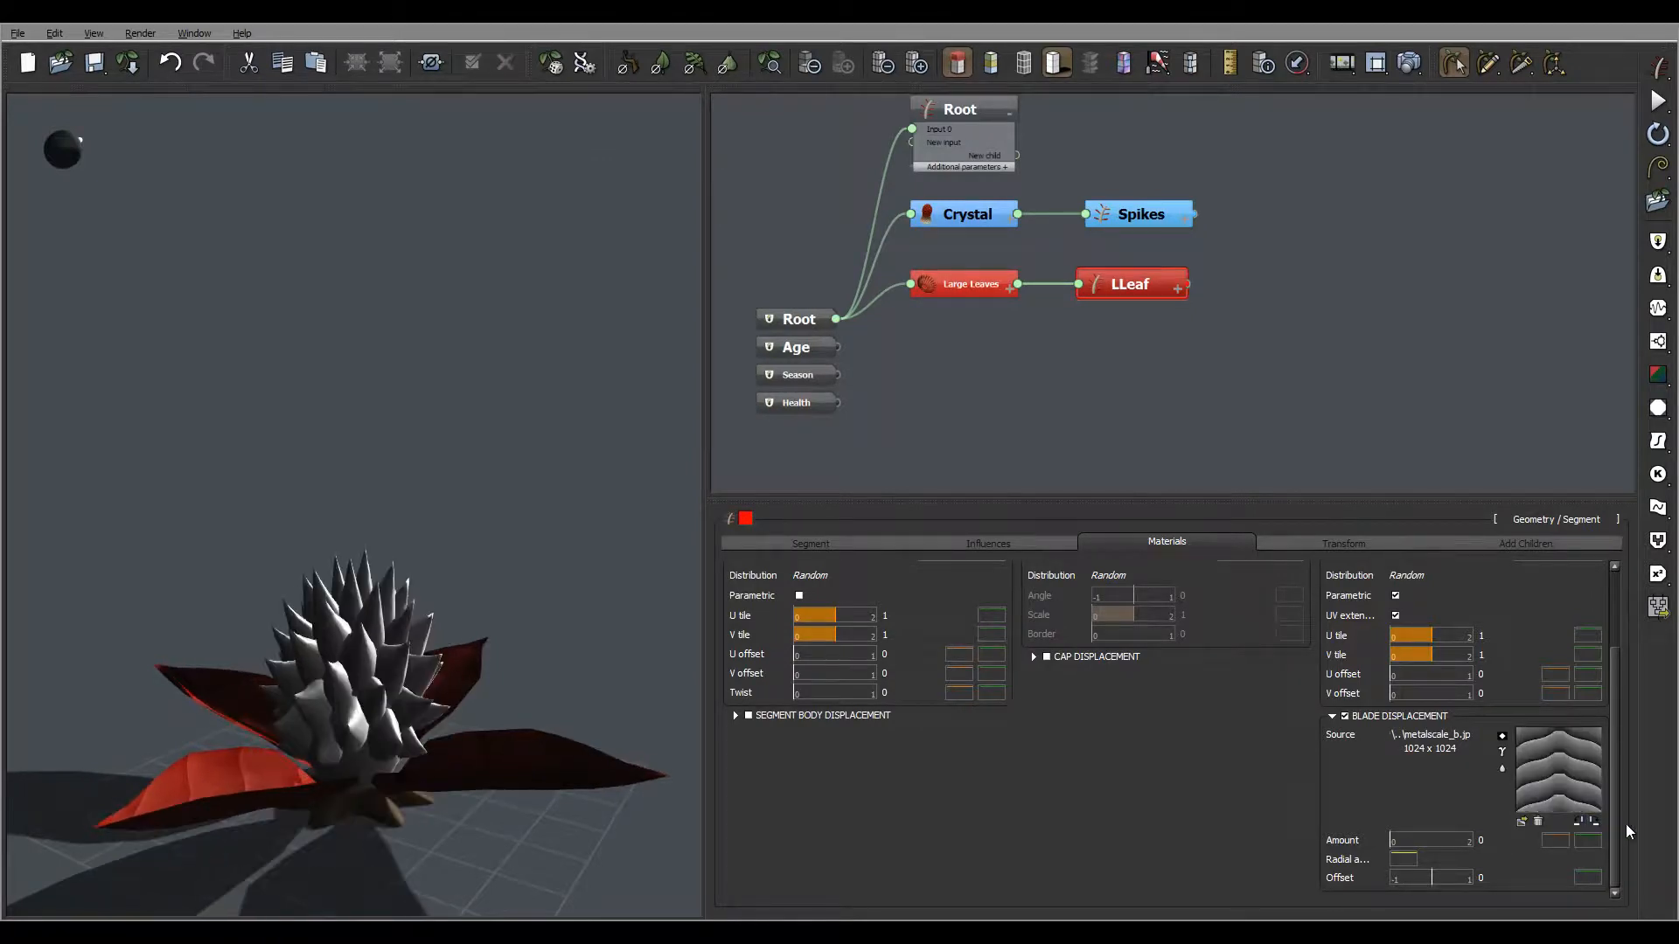
- Try a blade displacement amount of 0.27 and examine the large leaves from several angles
left_click_drag(312, 699, 376, 674)
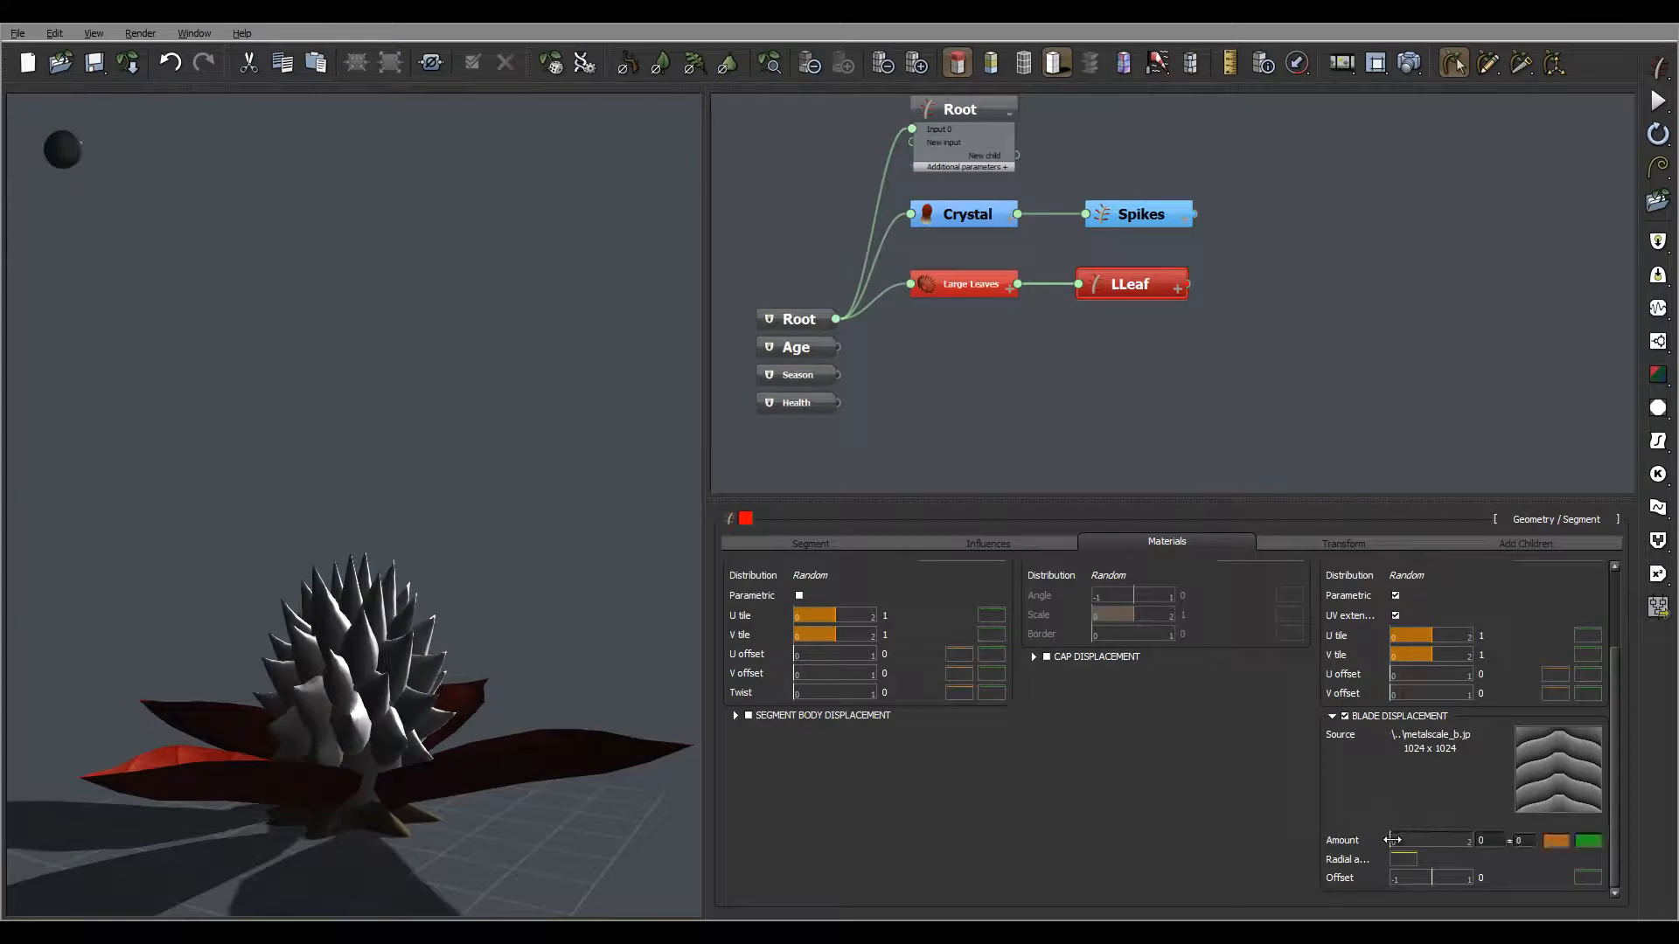
left_click_drag(1408, 840, 1415, 840)
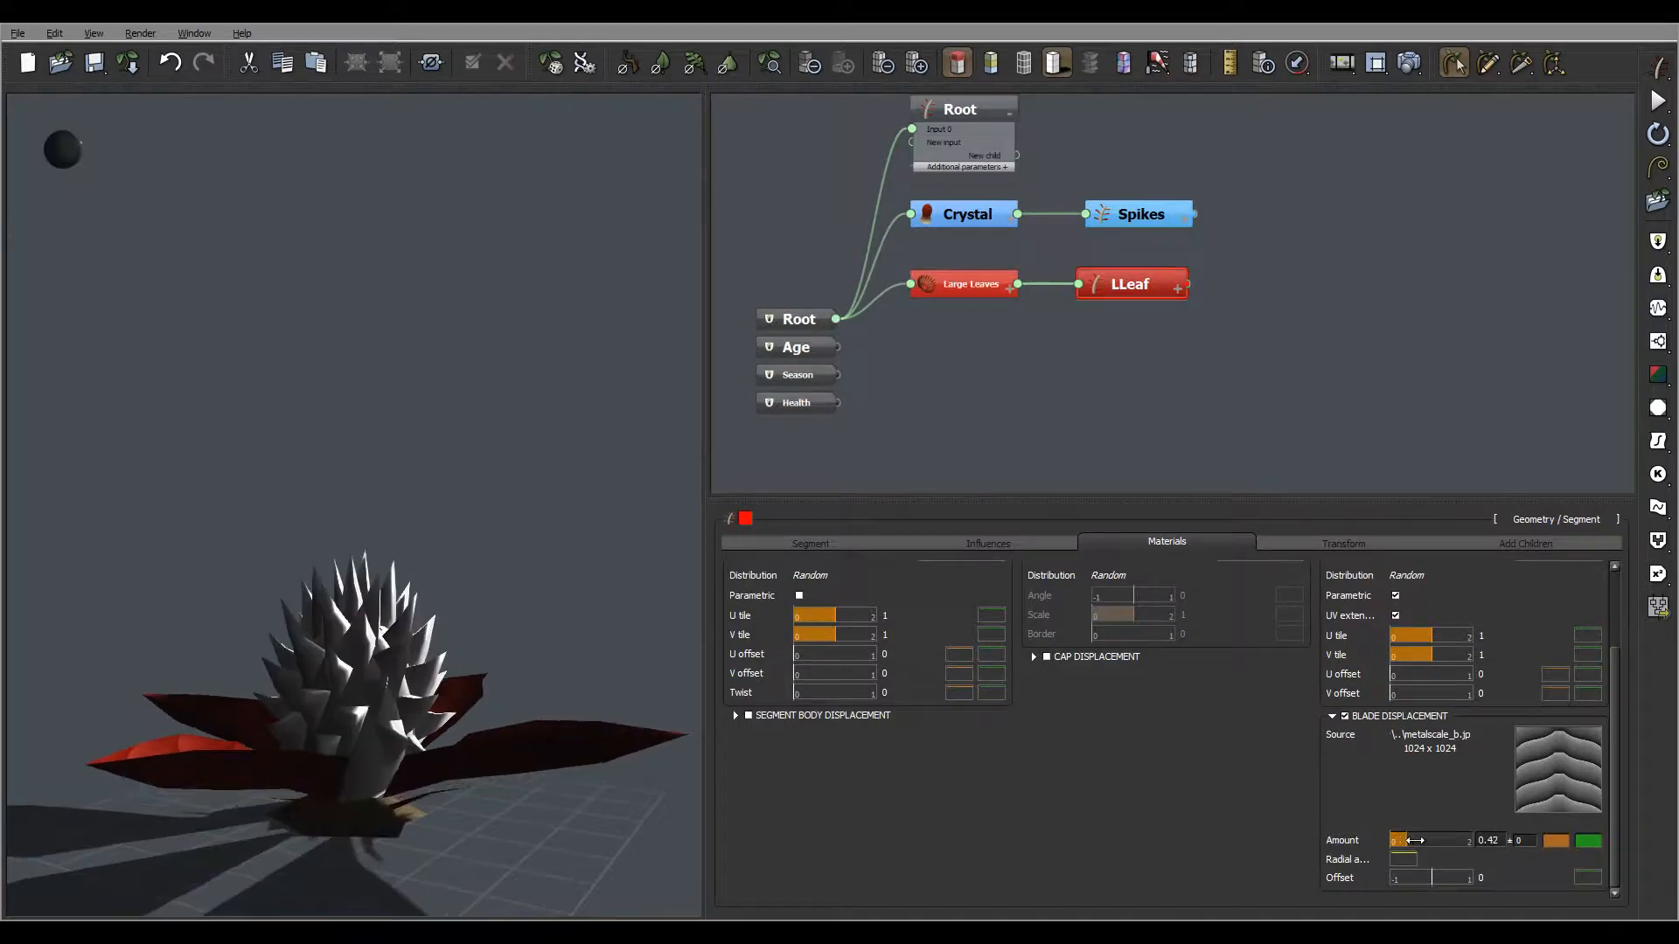
left_click_drag(514, 713, 267, 721)
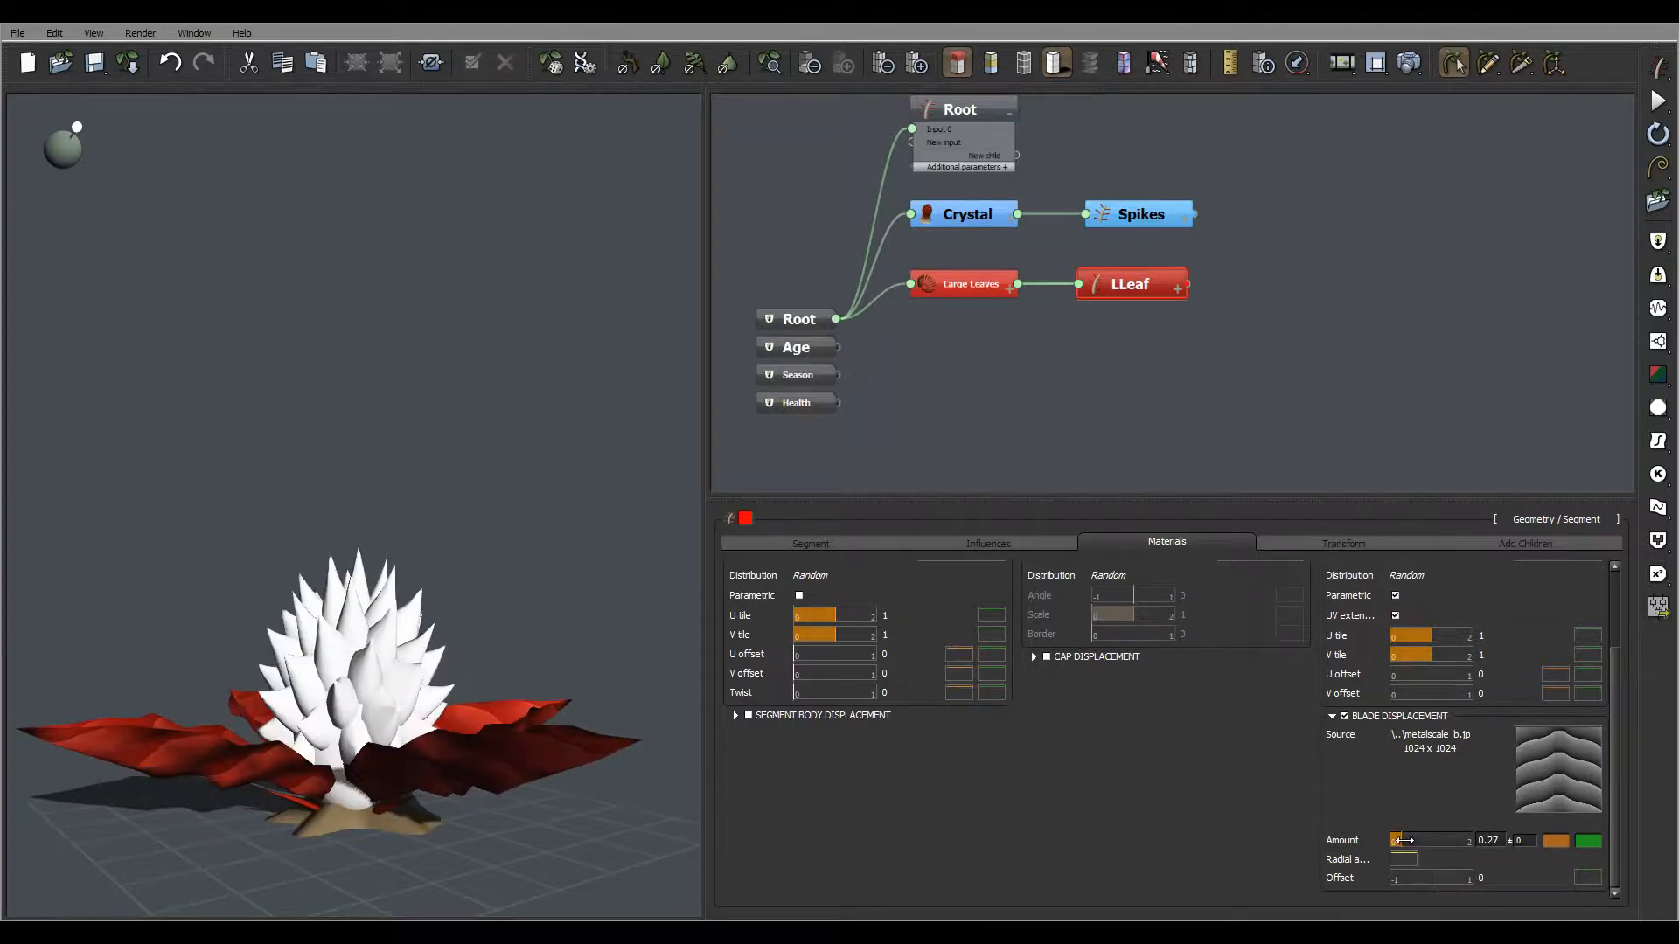
right_click_drag(205, 551, 293, 548)
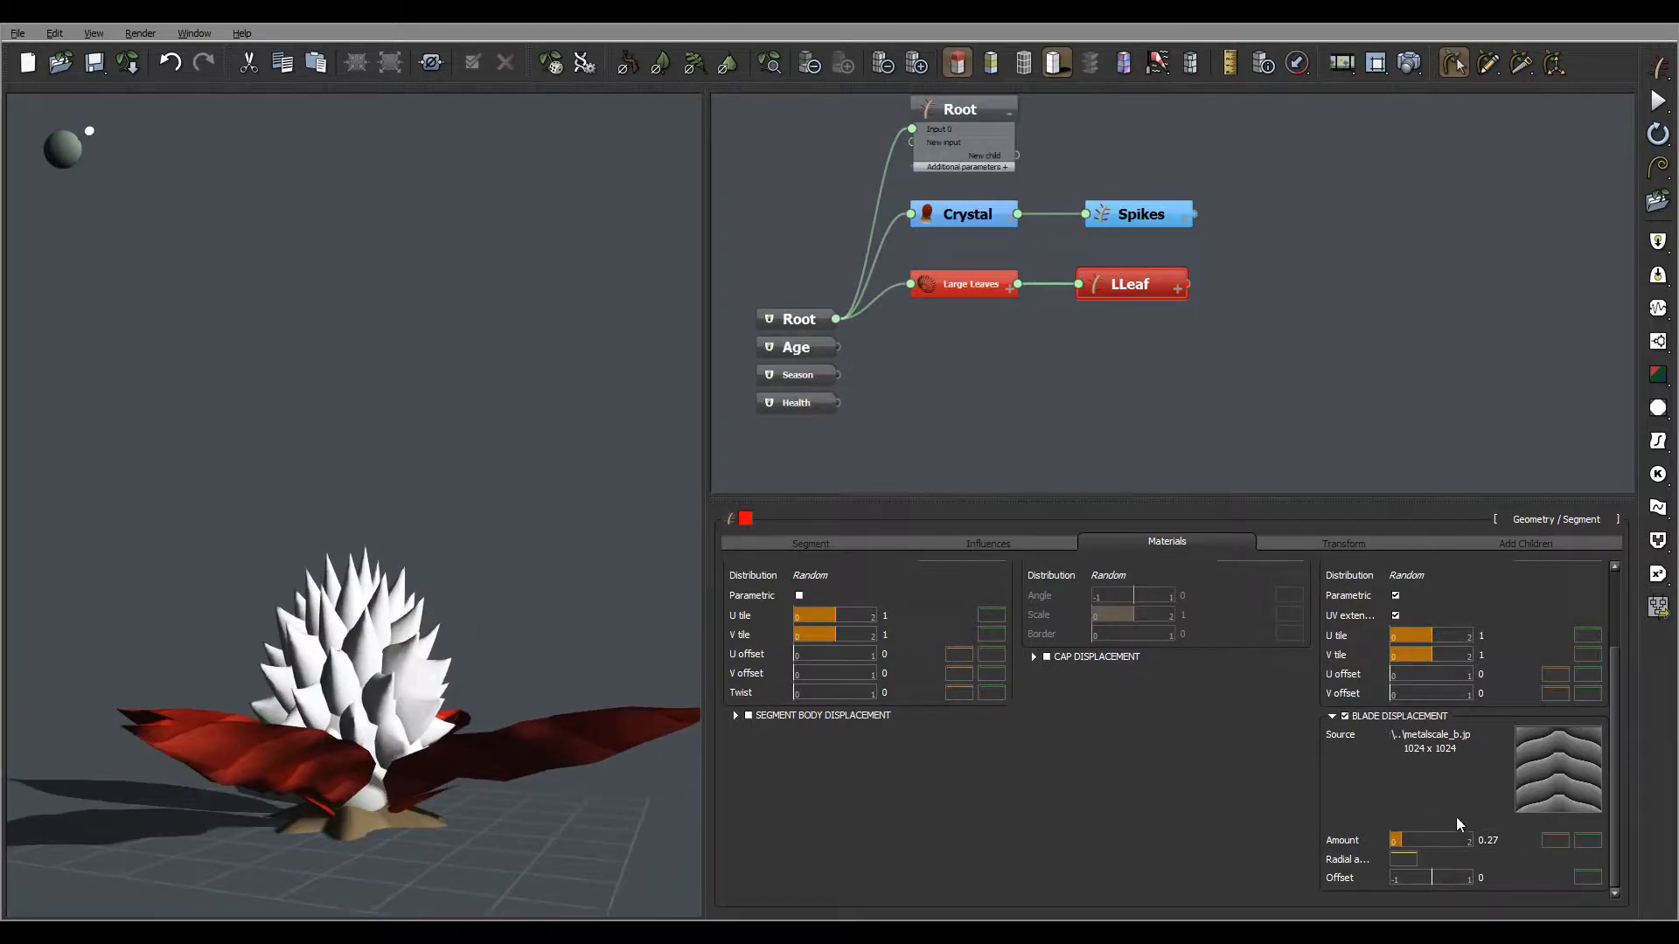
mouse_move(1612, 737)
left_mouse_down()
mouse_move(1612, 673)
mouse_move(1609, 737)
left_mouse_up()
left_click_drag(566, 469, 513, 491)
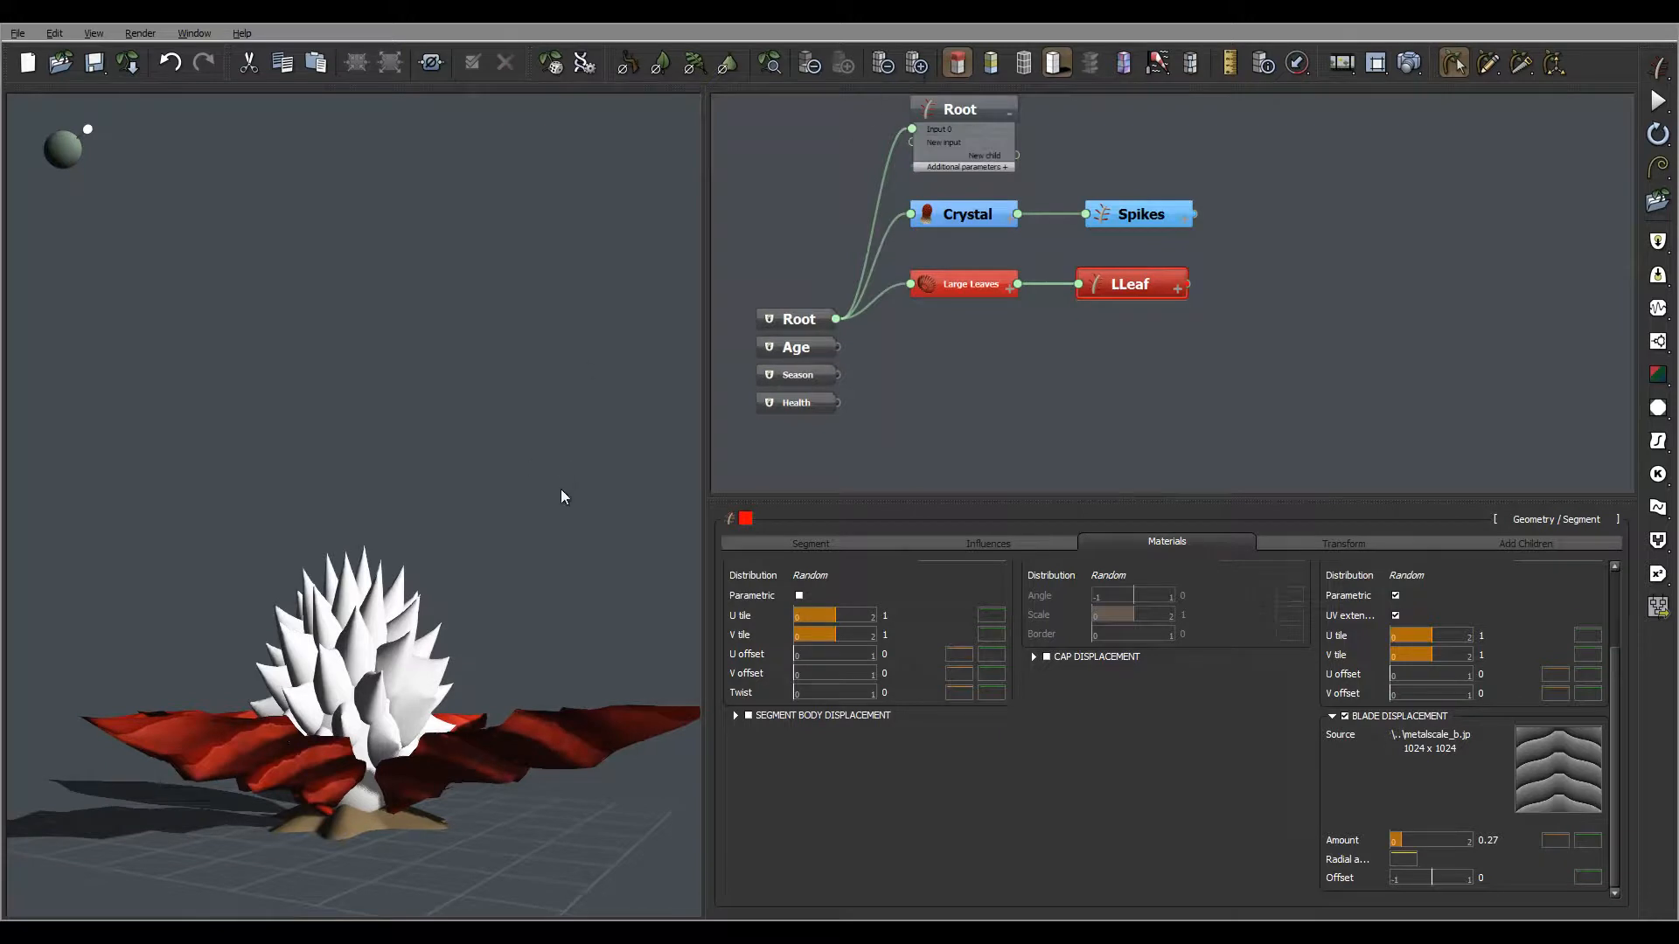
left_click_drag(528, 564, 327, 560)
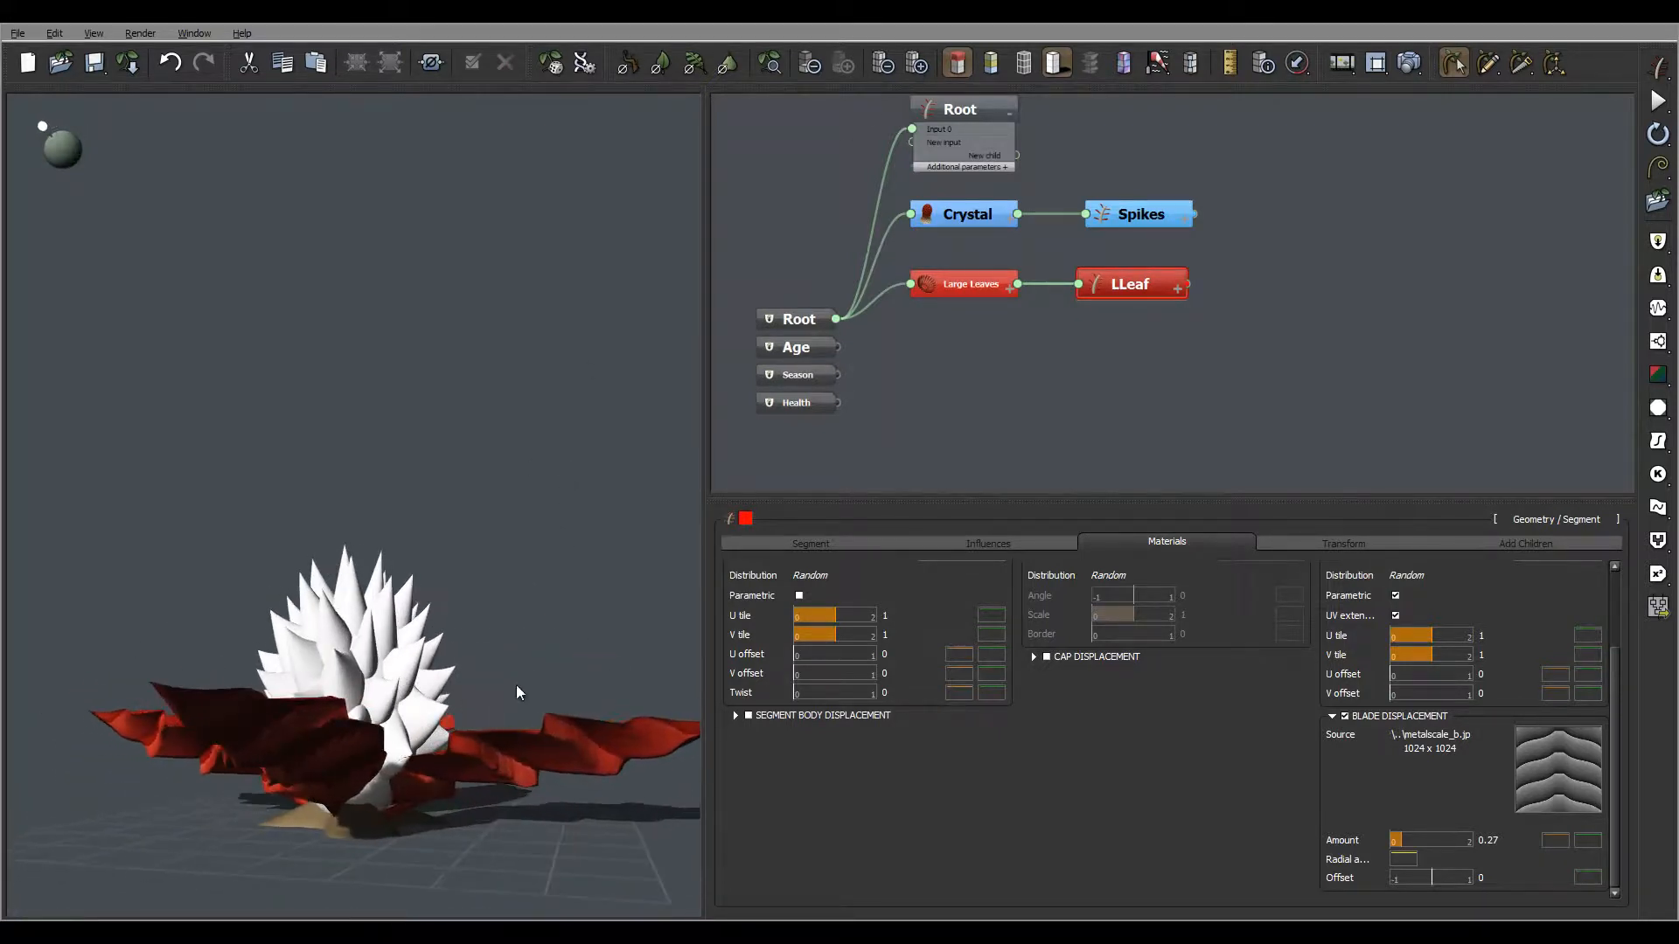
left_click_drag(516, 692, 316, 638)
mouse_move(211, 753)
left_mouse_down()
mouse_move(278, 667)
mouse_move(461, 682)
mouse_move(389, 685)
mouse_move(345, 715)
mouse_move(632, 764)
mouse_move(548, 679)
mouse_move(210, 740)
left_mouse_up()
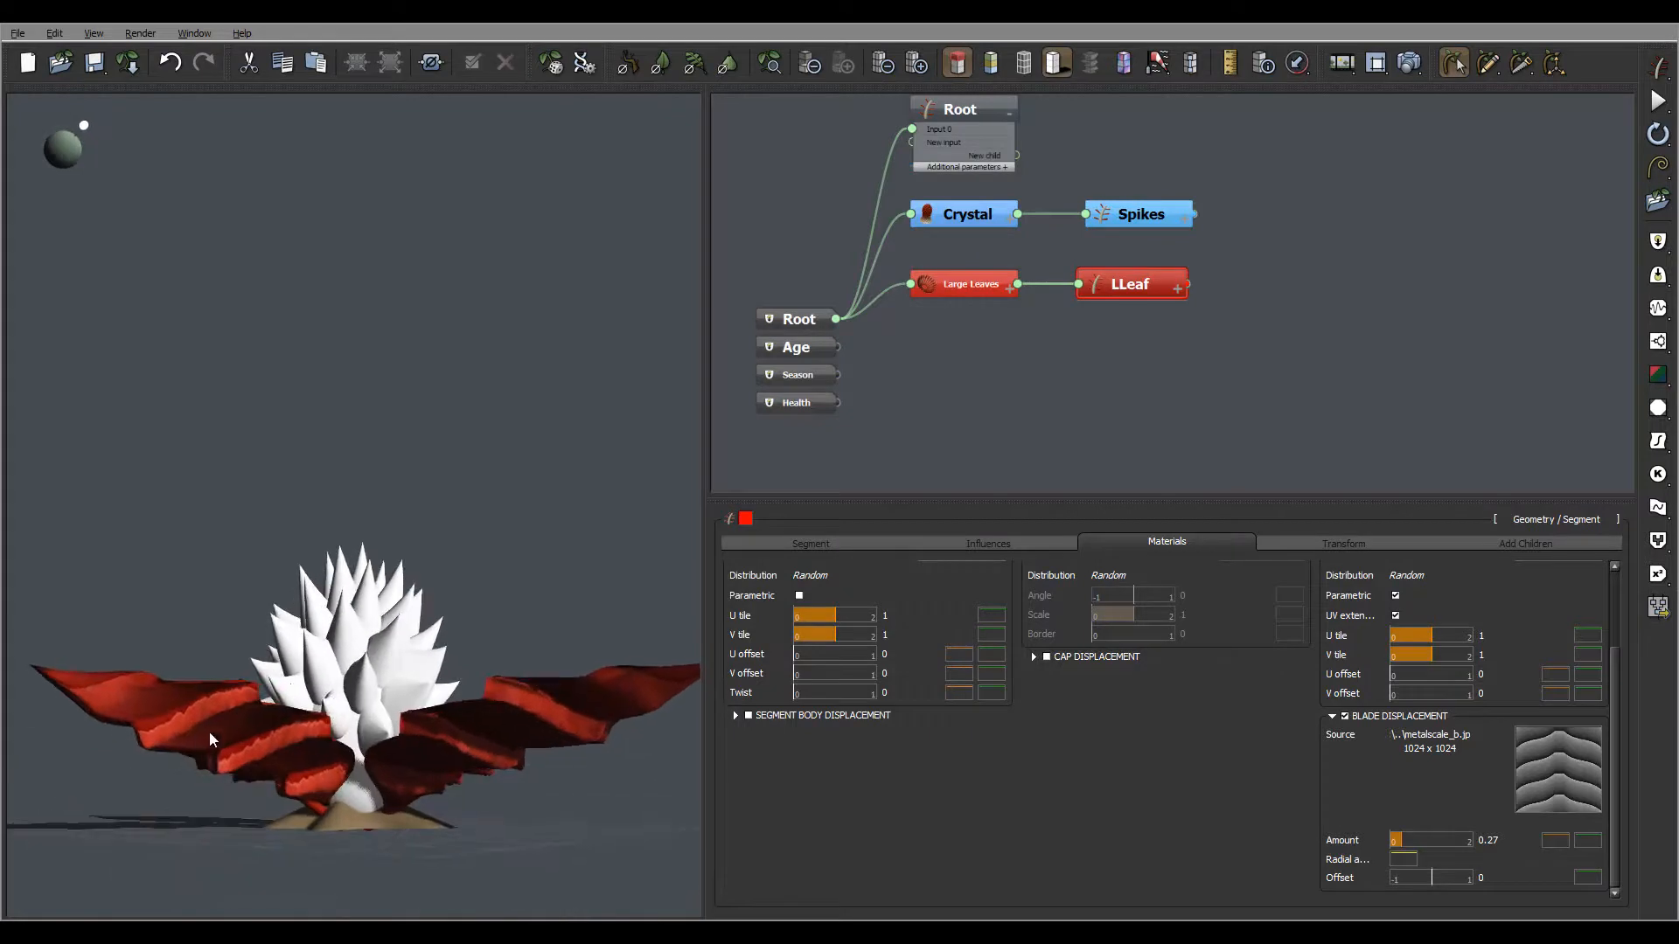
left_click_drag(430, 658, 320, 696)
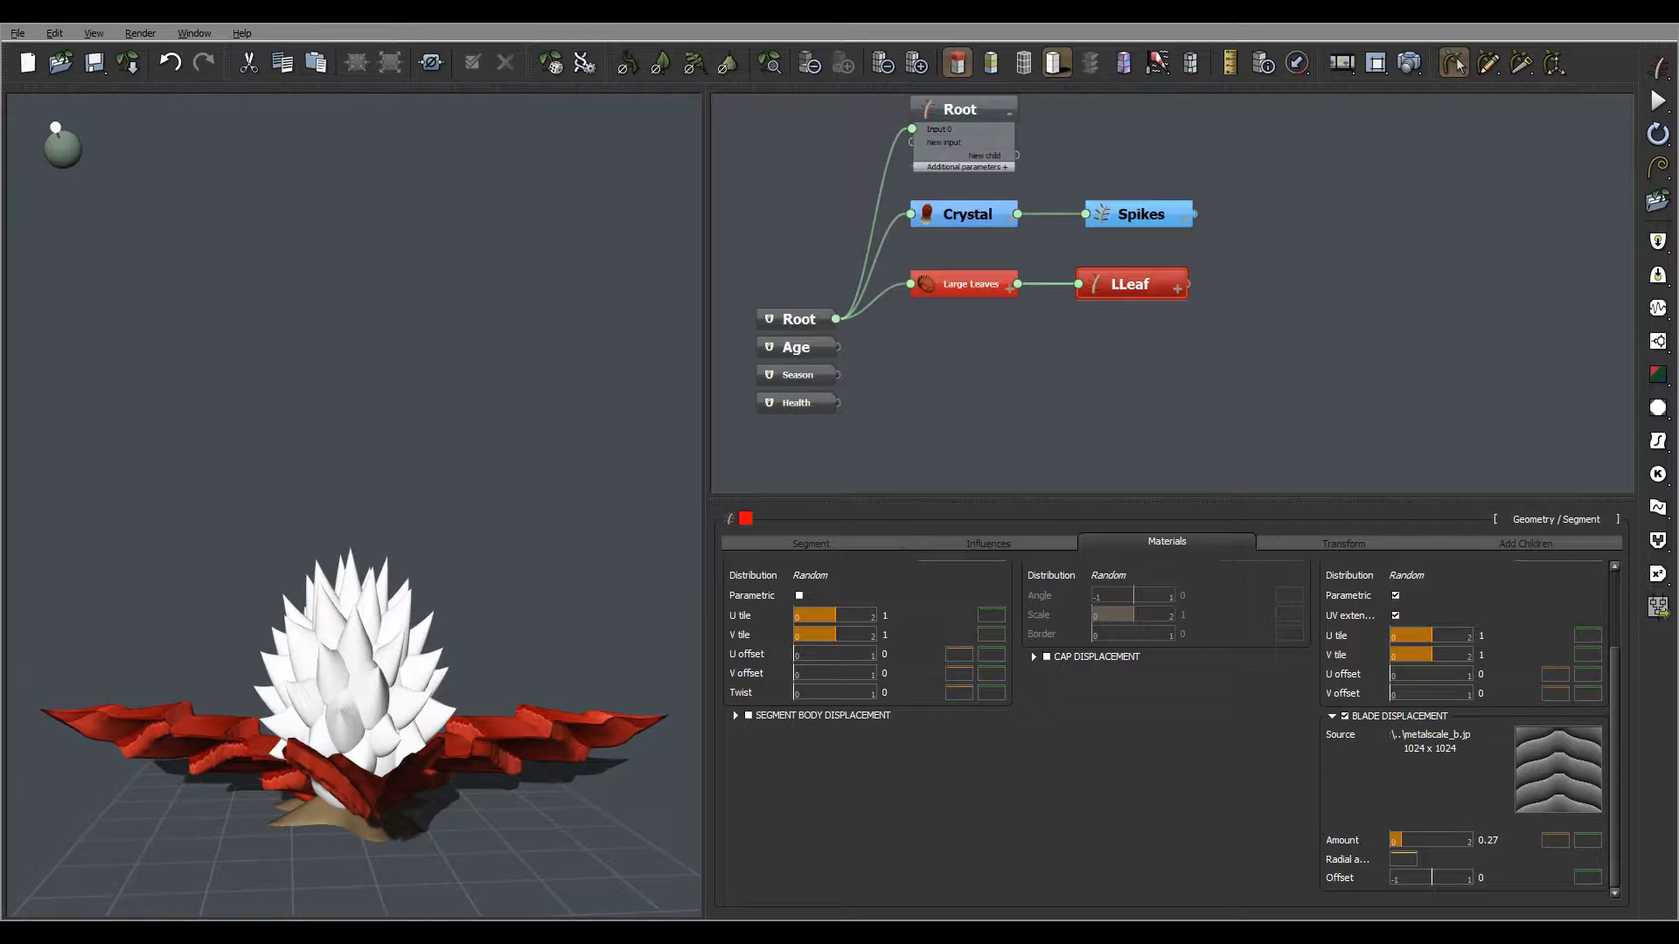
- Set the blade displacement amount to 0.1 and its offset to 0.25
double_click(1501, 843)
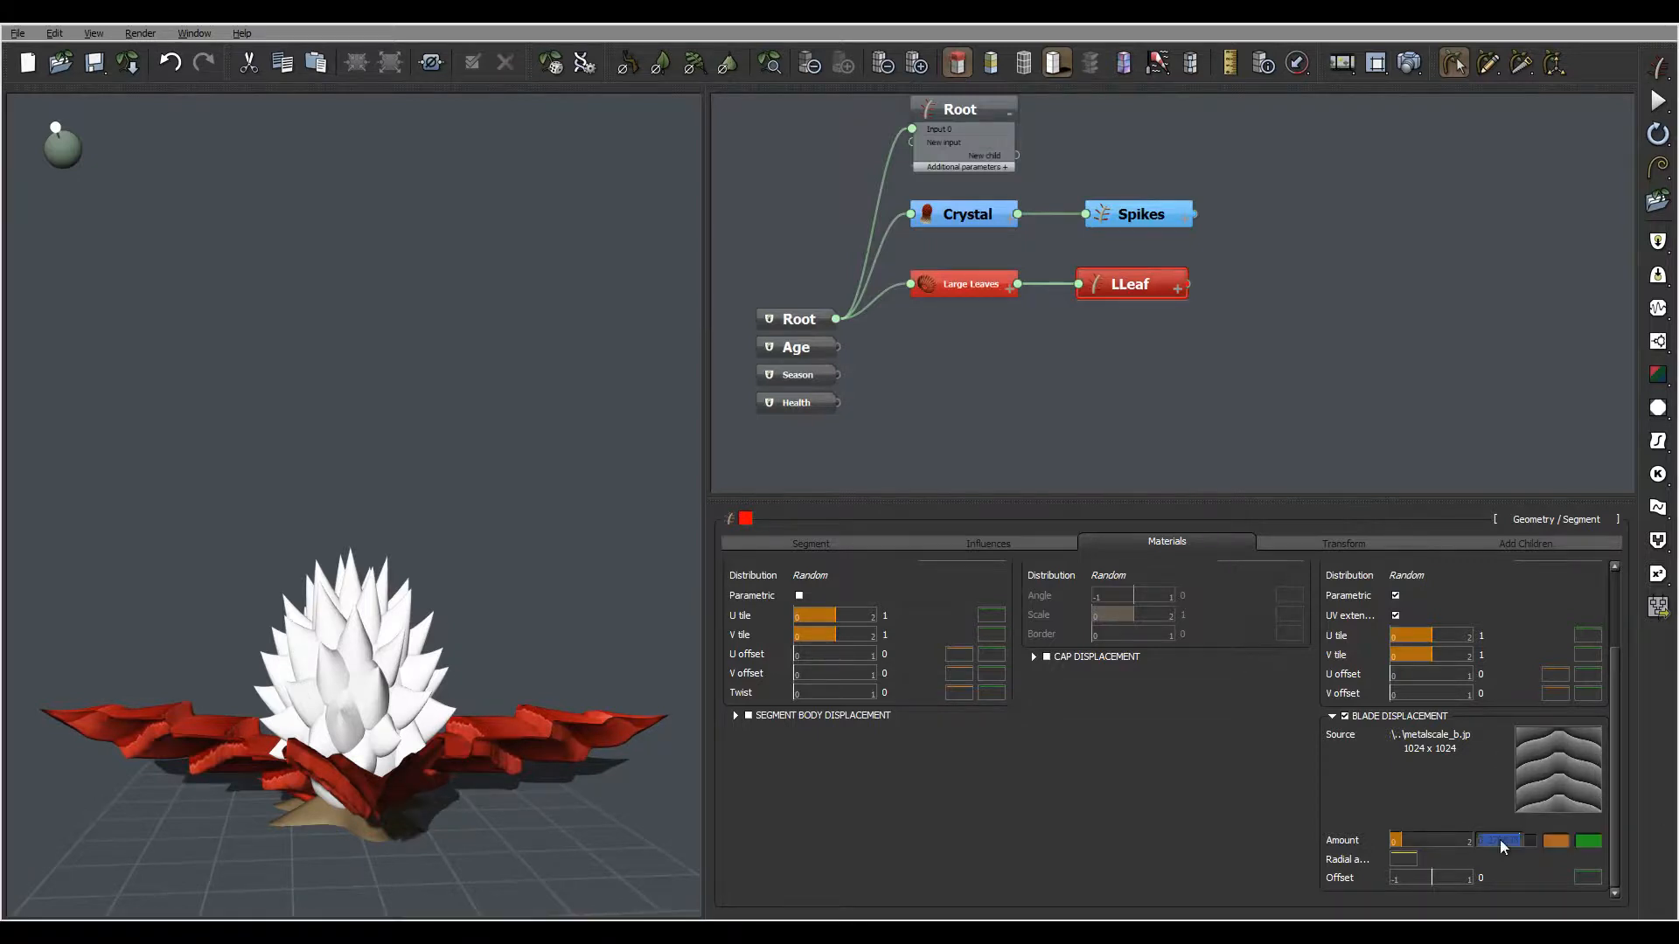
type("0.1")
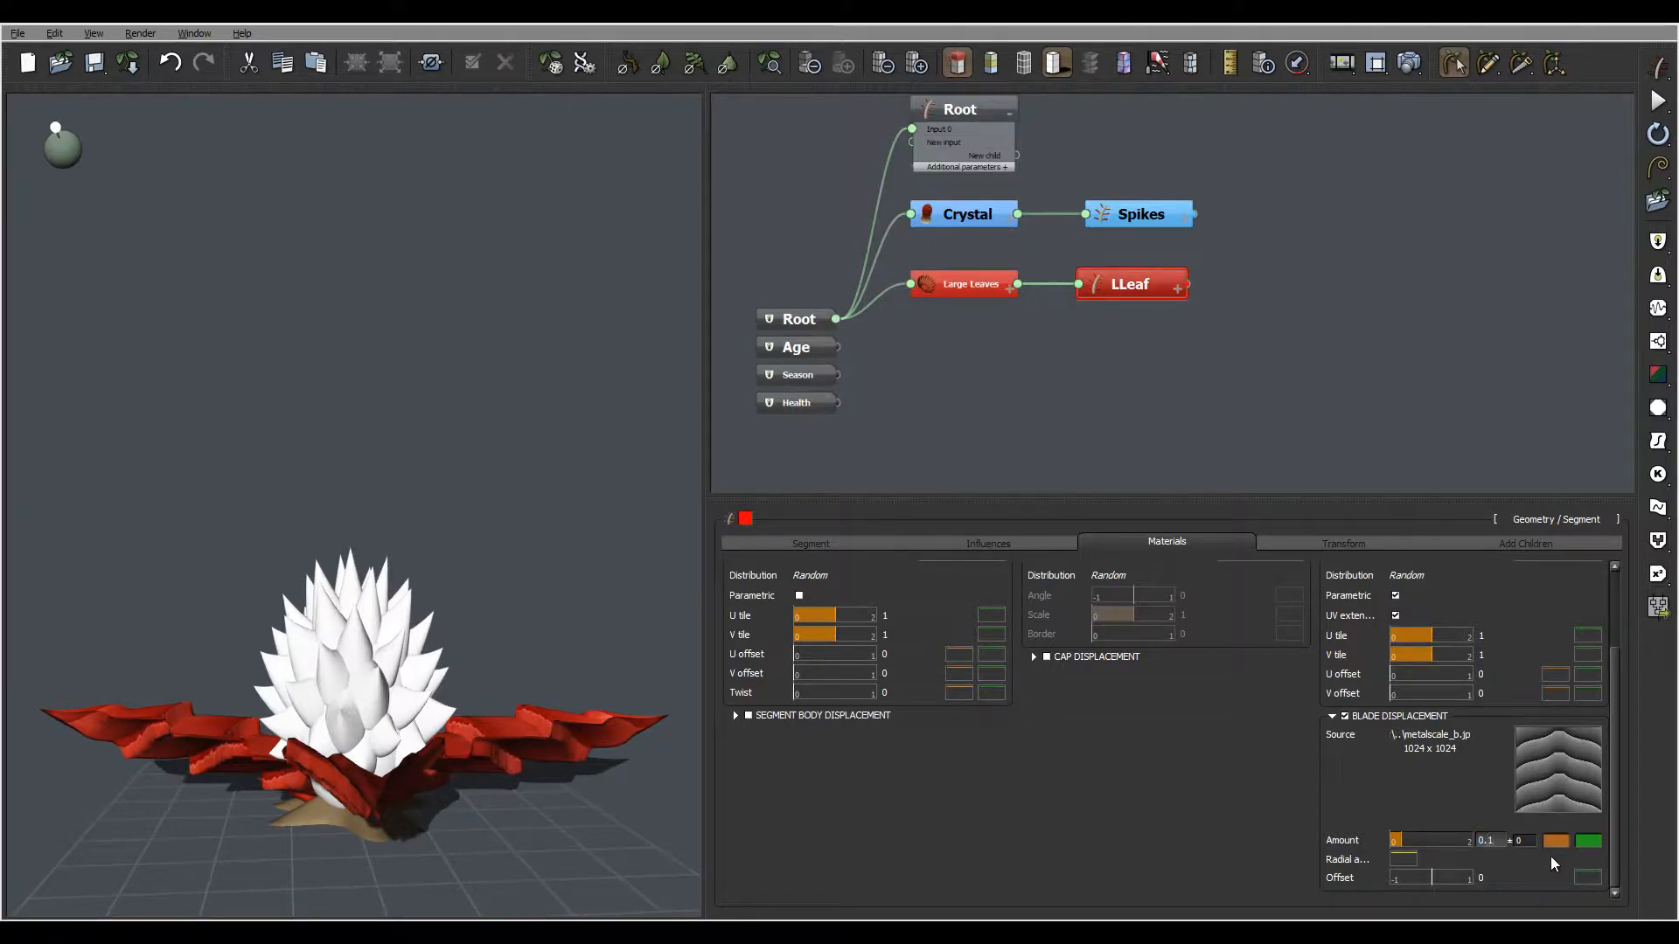
left_click(1429, 877)
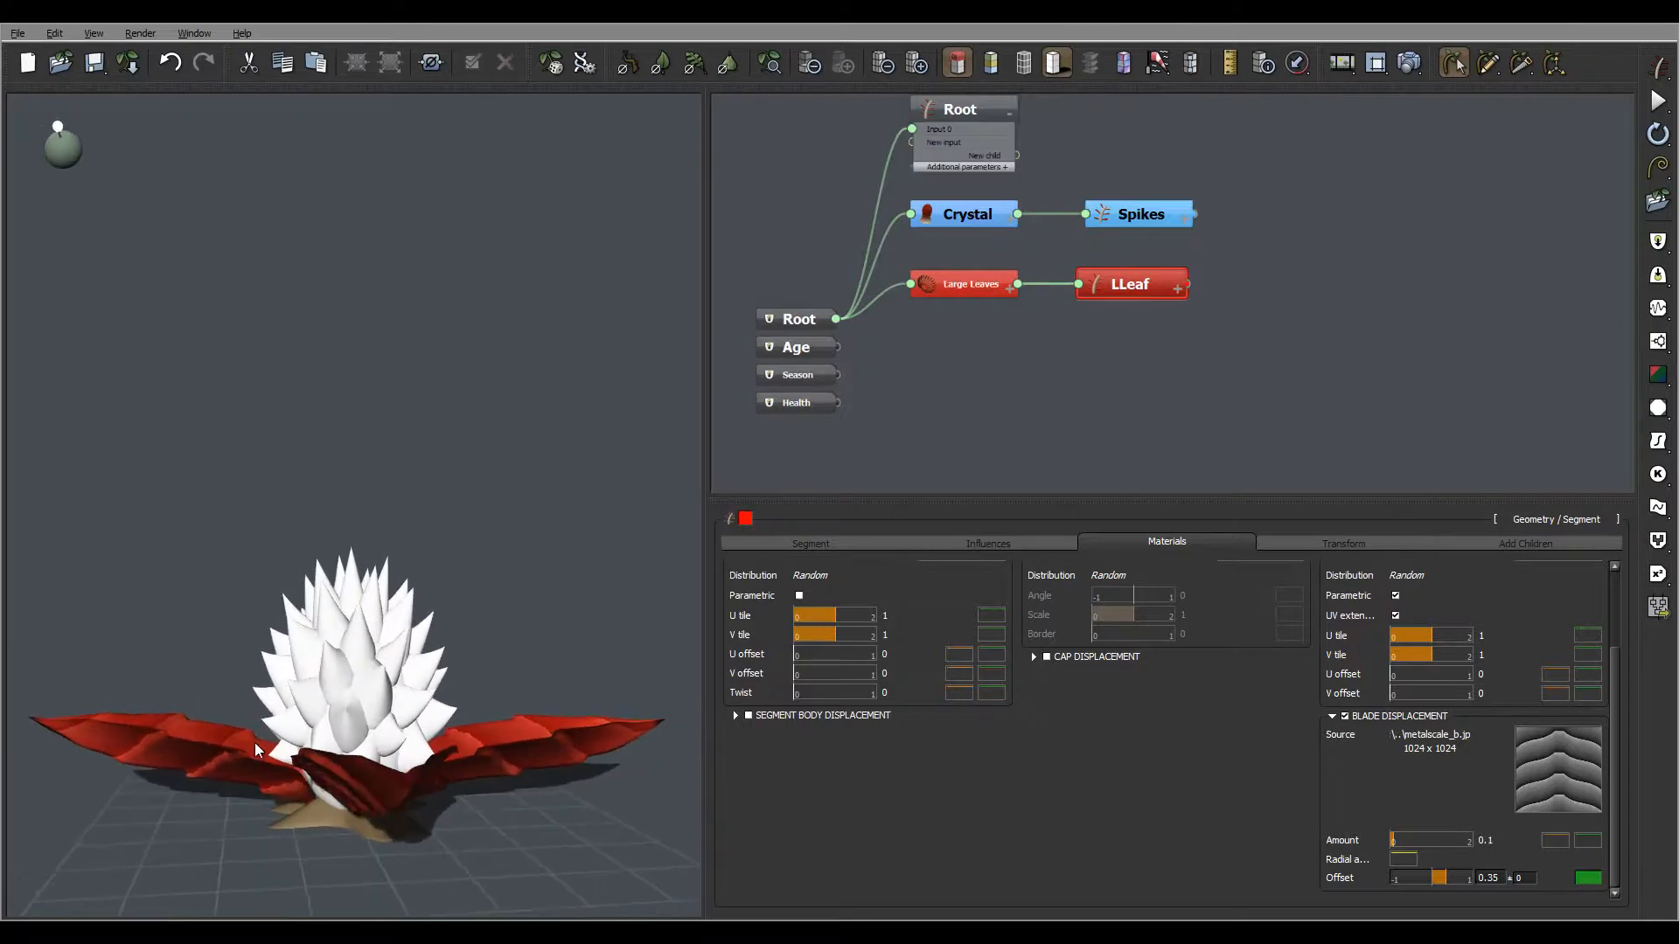
left_click_drag(365, 727, 463, 787)
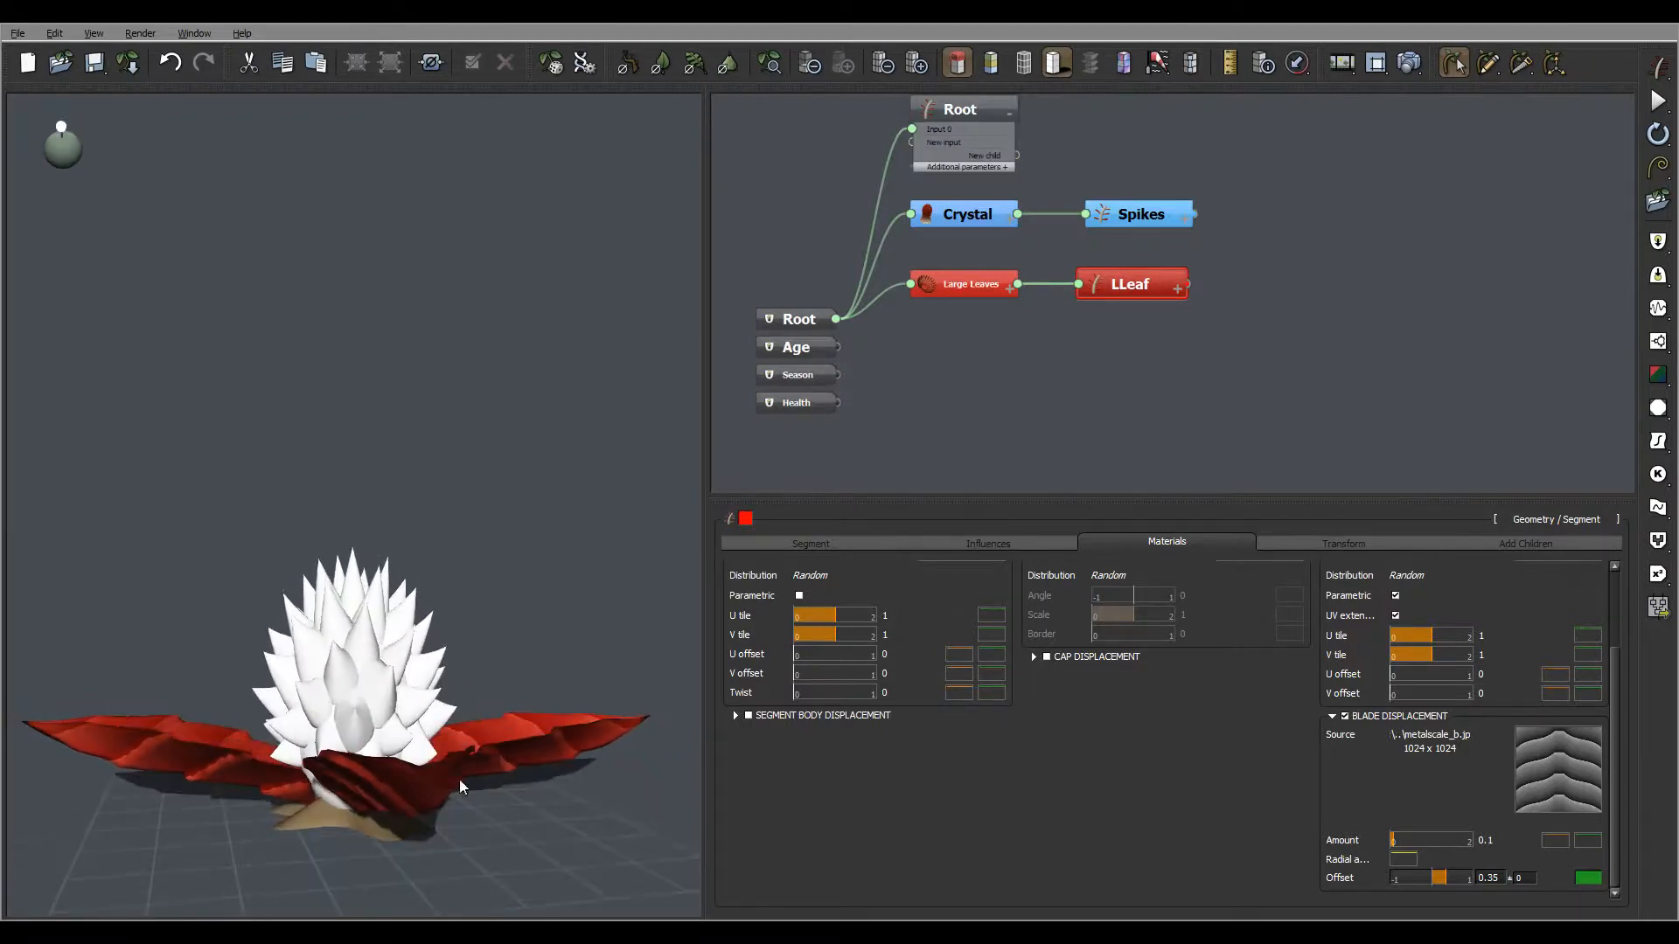
double_click(1492, 876)
type("0.25")
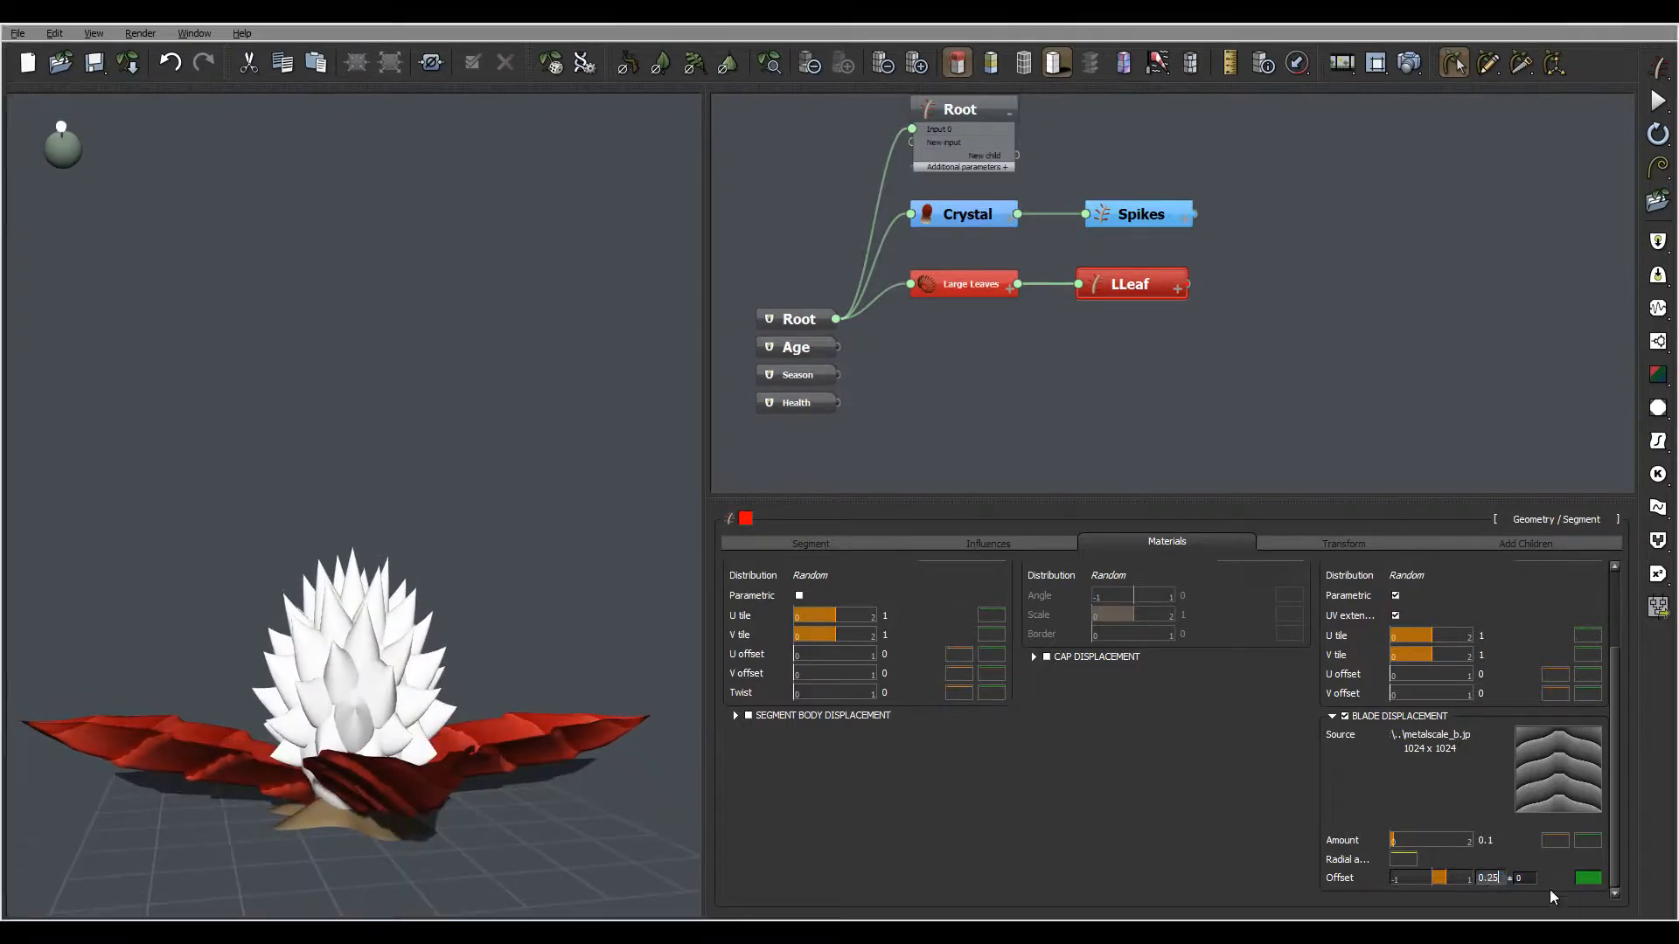
key("Return")
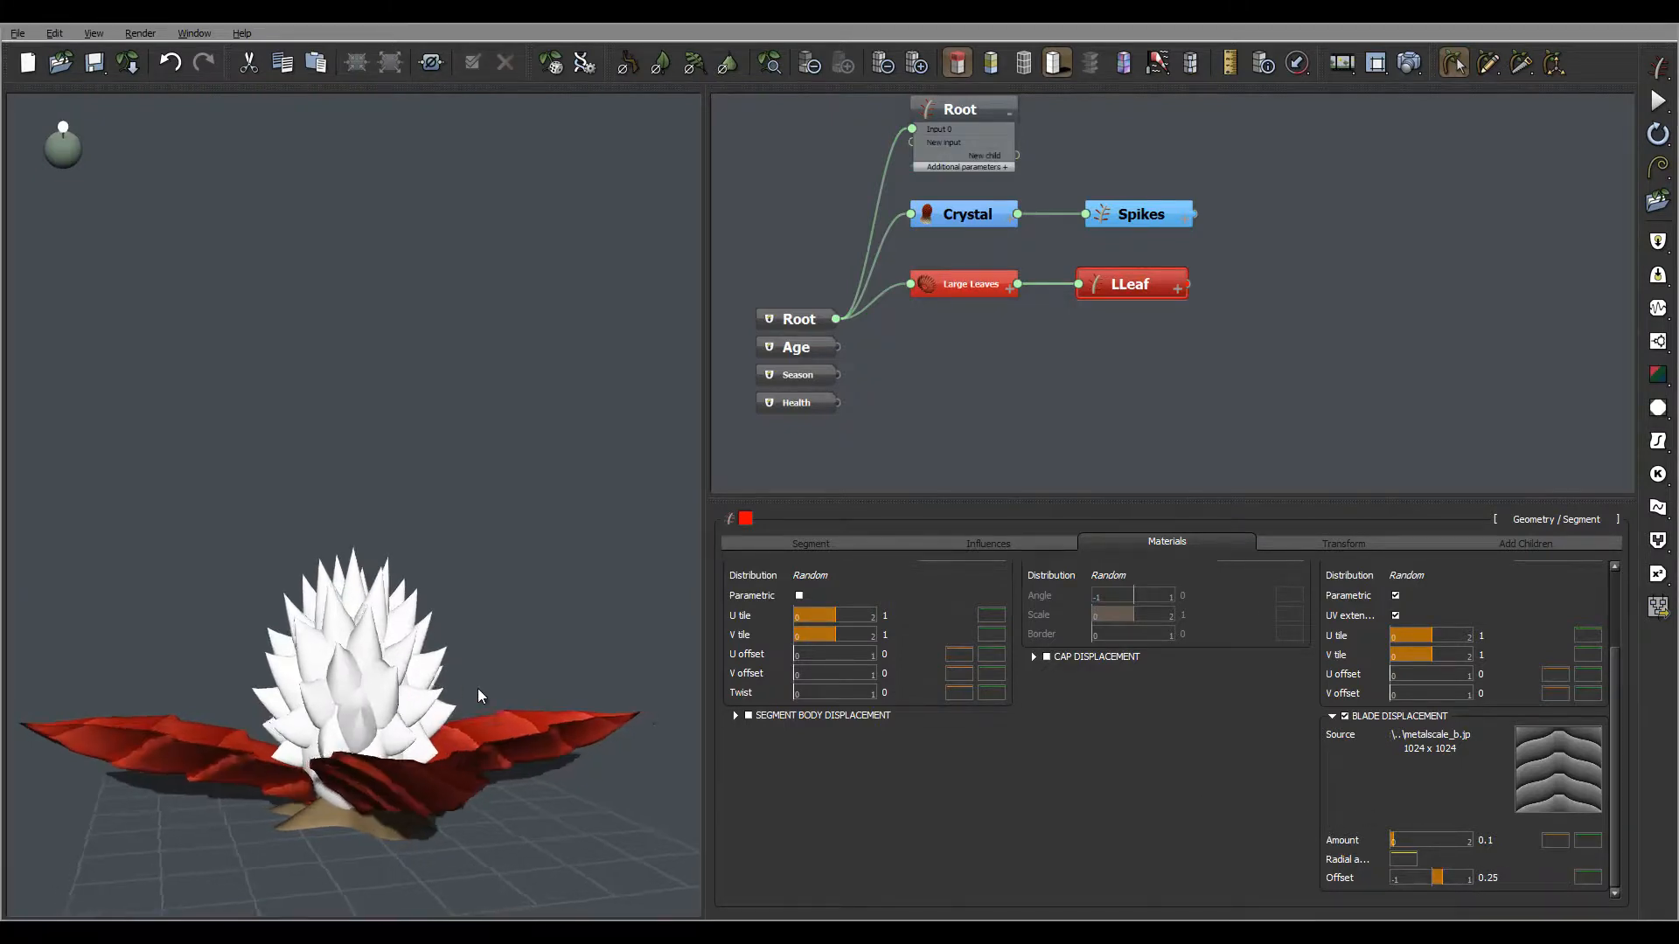
left_click_drag(477, 689, 628, 644)
left_click_drag(380, 671, 528, 749)
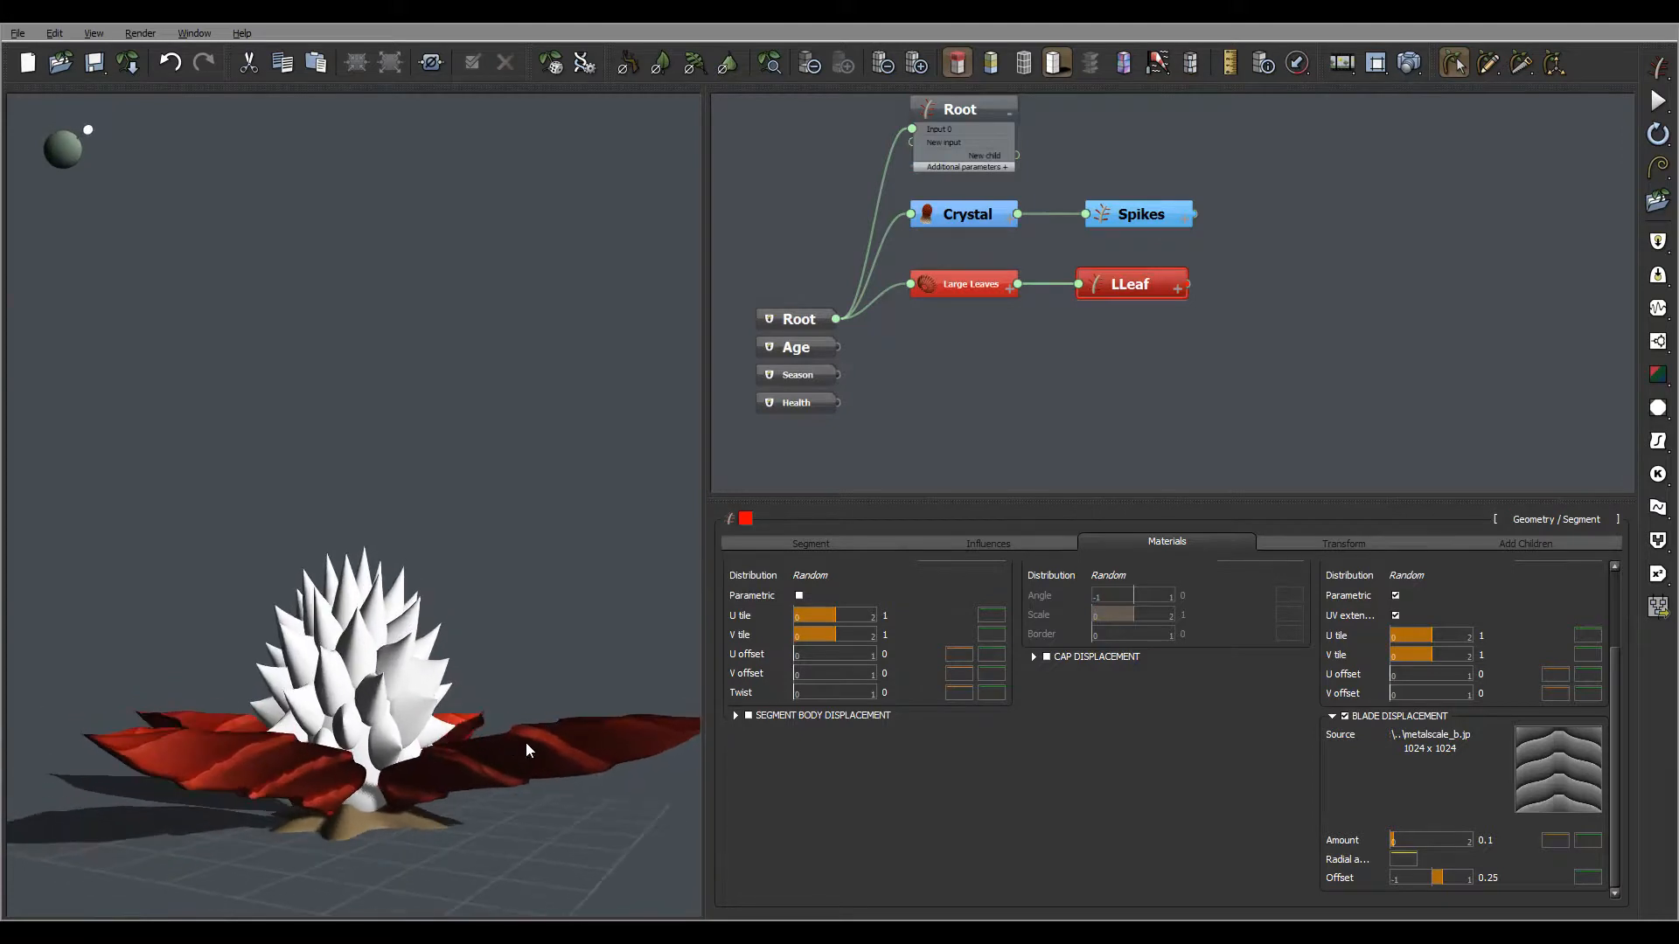
- Set the tropism of the large leaf segment to 10
left_click(828, 542)
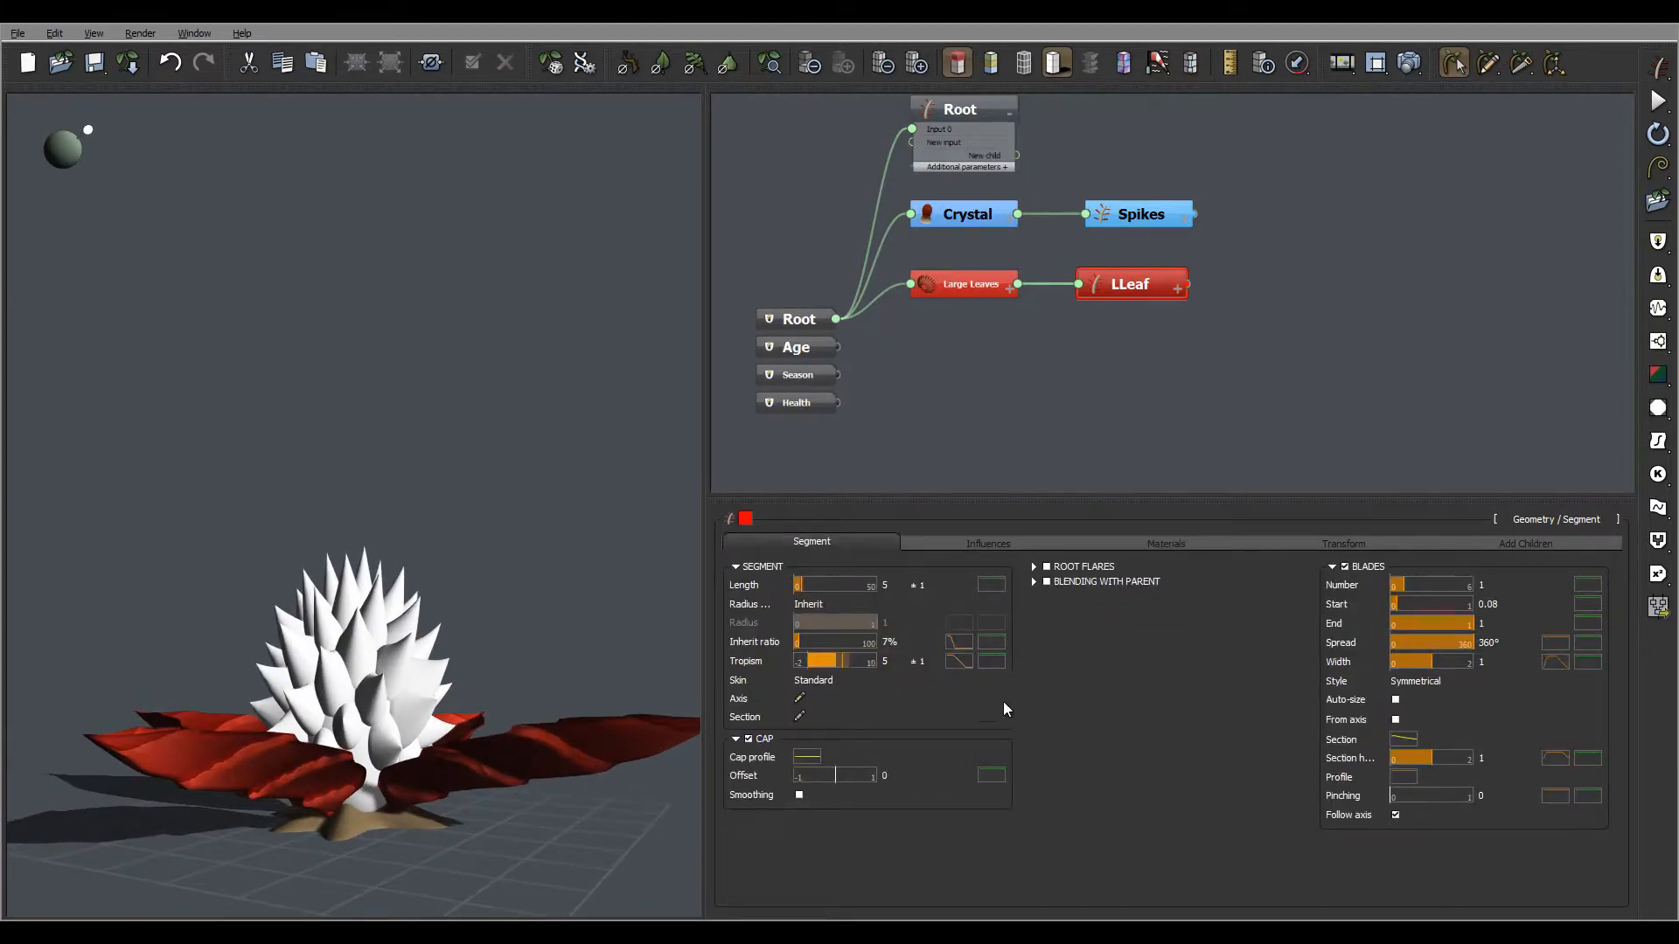
mouse_move(481, 675)
left_mouse_down()
mouse_move(527, 712)
mouse_move(522, 651)
mouse_move(567, 639)
mouse_move(484, 611)
mouse_move(238, 670)
mouse_move(472, 680)
left_mouse_up()
left_click(883, 660)
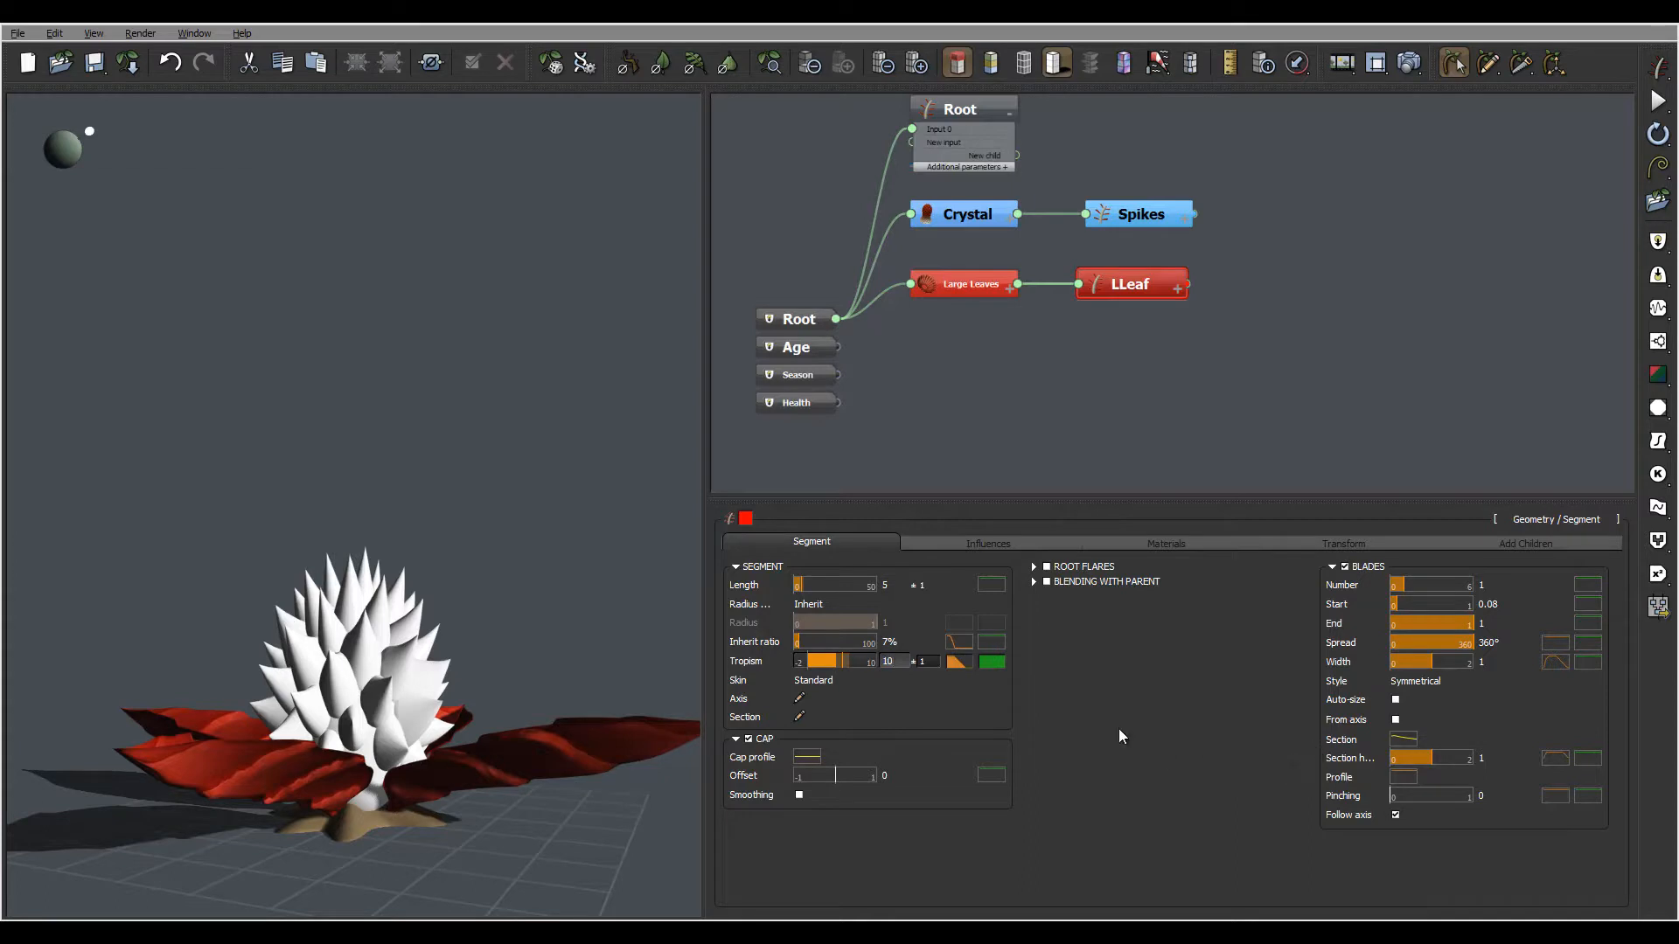
key("Return")
- Set Angle 1 of the Large Leaves hydra to 35°
left_click_drag(488, 624, 632, 696)
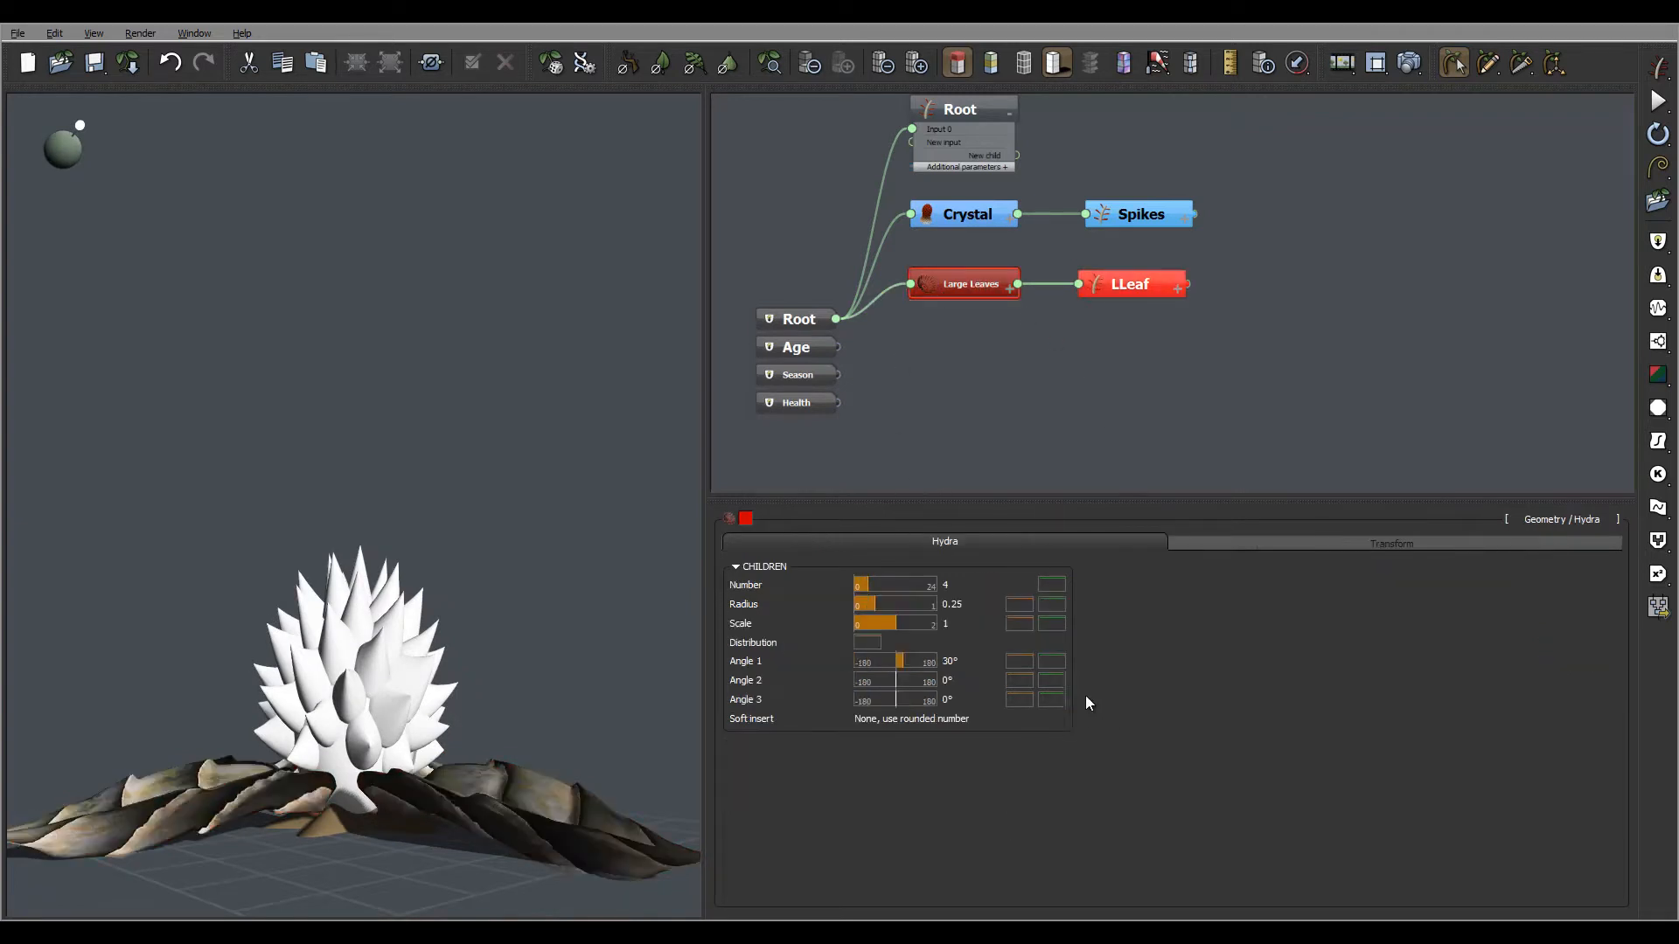
left_click(956, 660)
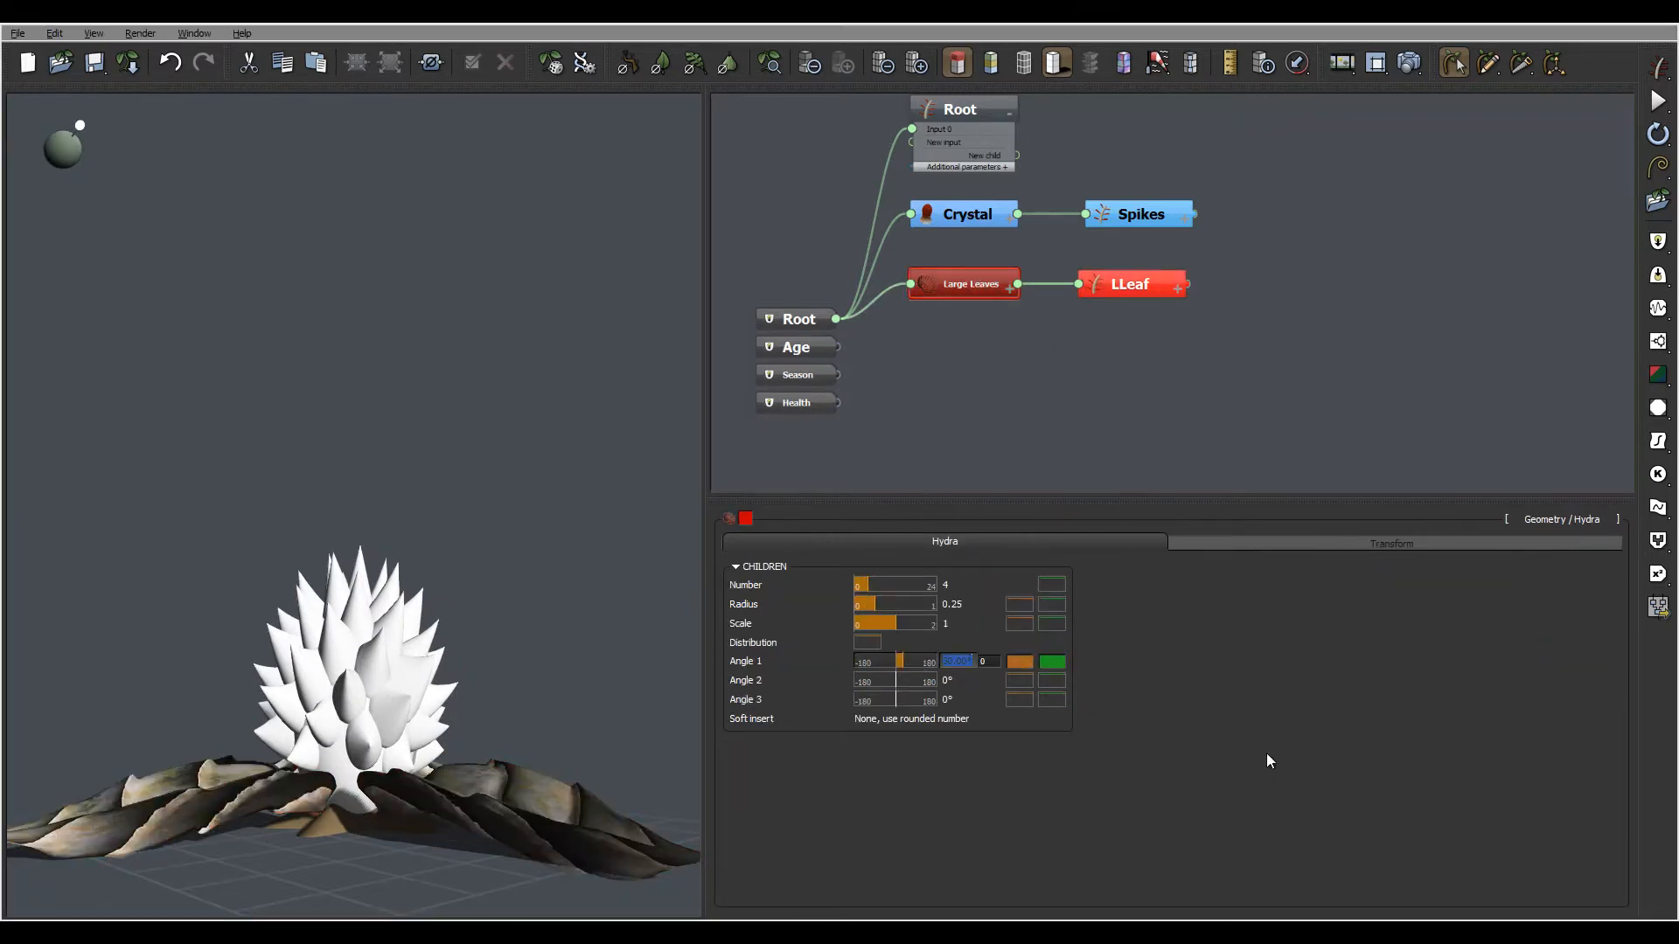
type("35")
key("Return")
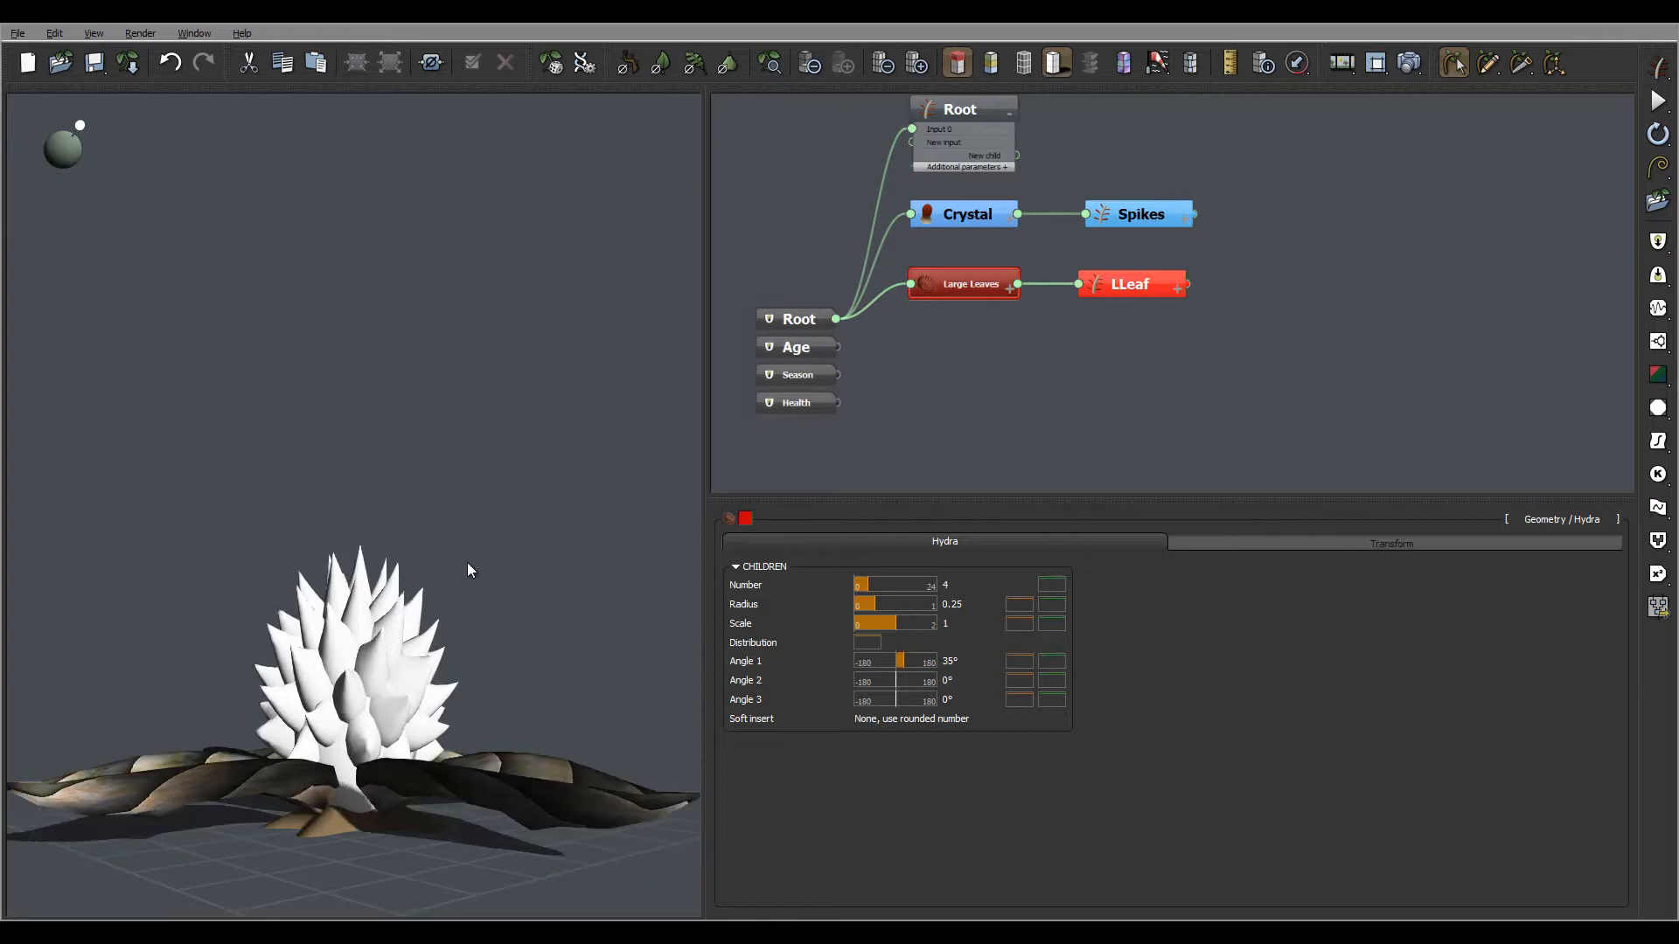
mouse_move(351, 573)
left_mouse_down()
mouse_move(588, 560)
mouse_move(413, 622)
mouse_move(367, 577)
mouse_move(348, 706)
mouse_move(398, 759)
left_mouse_up()
- Try an Angle 1 of 45° for the large leaves and examine the plant from above
double_click(953, 656)
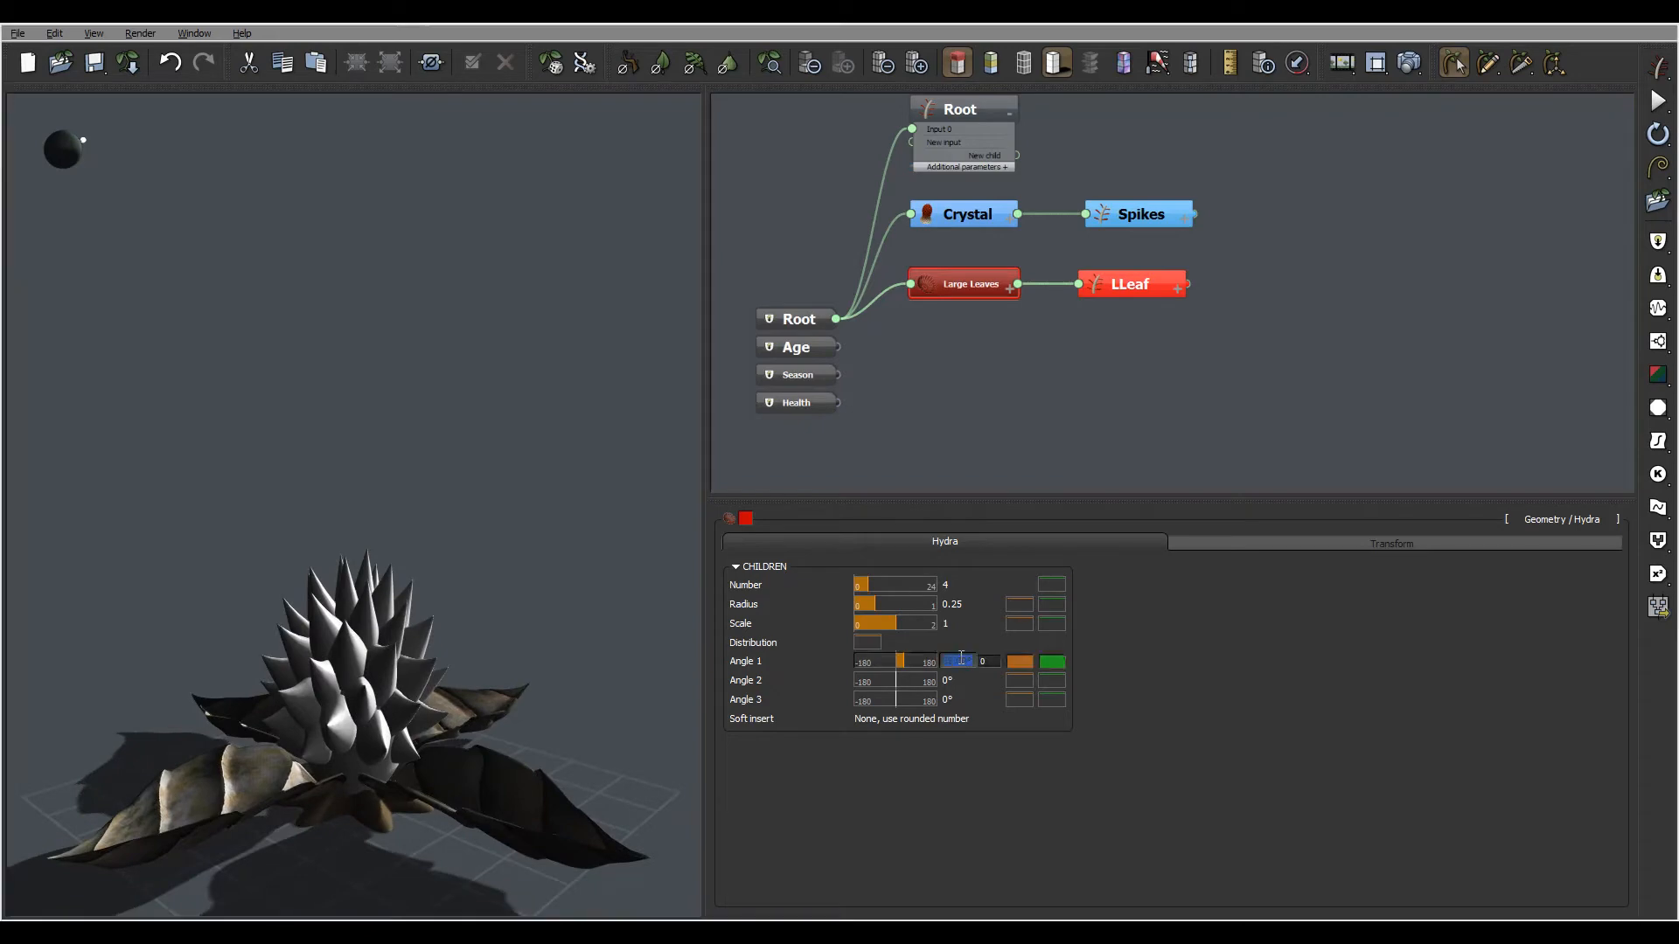
type("45")
left_click(365, 561)
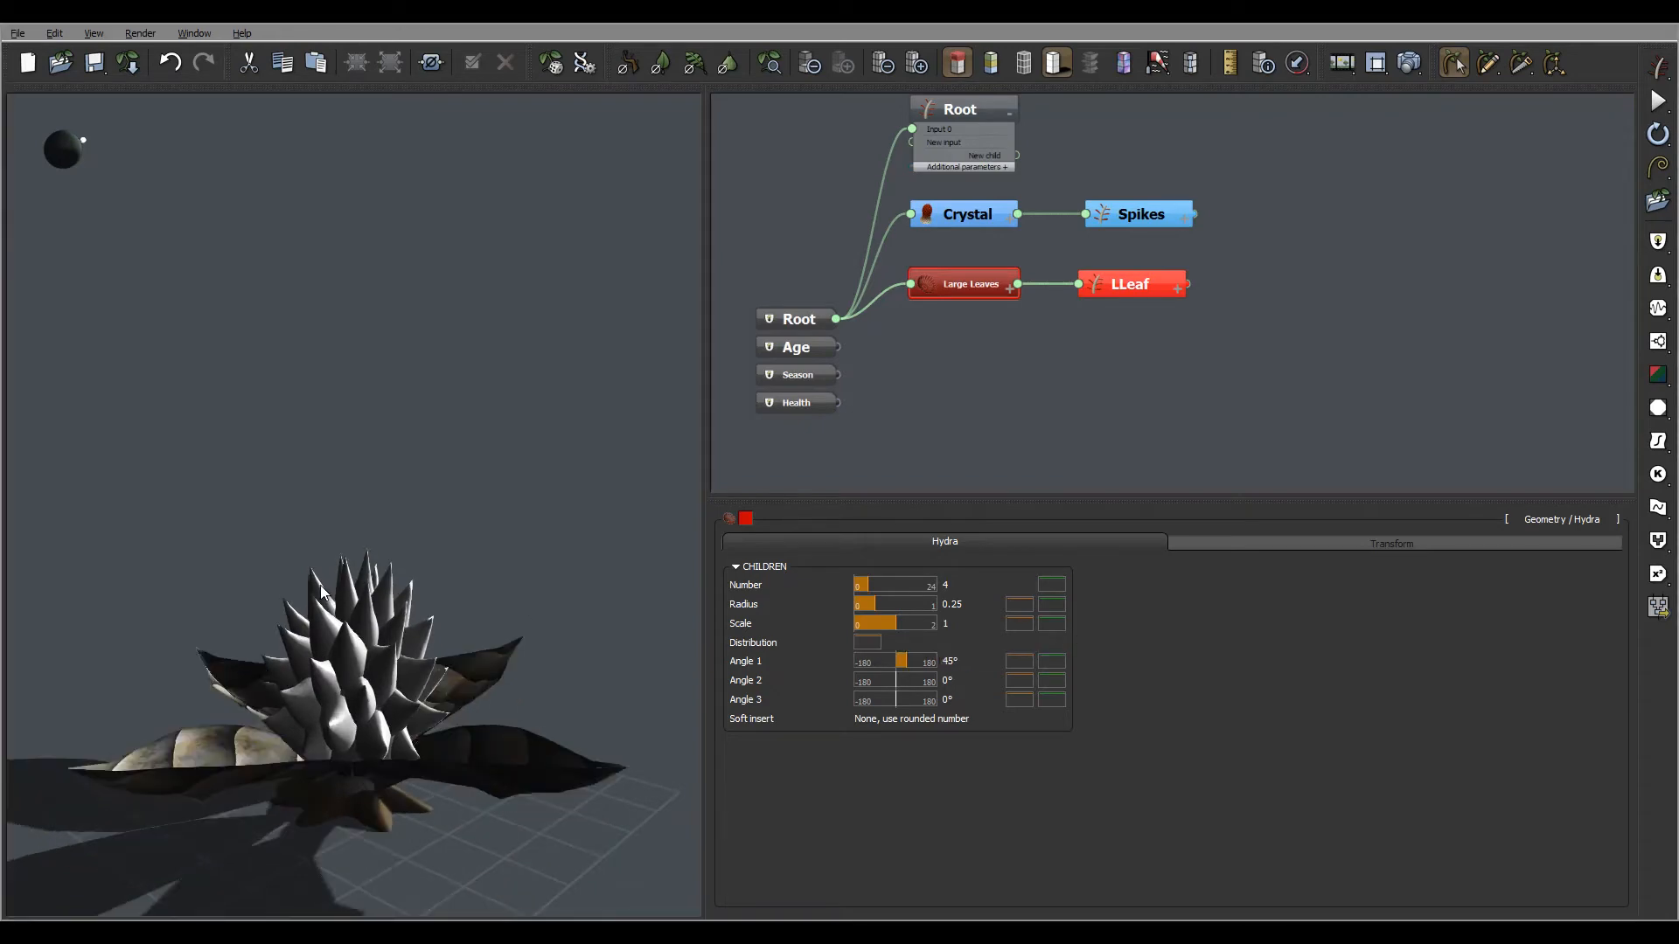
left_click_drag(321, 587, 490, 680)
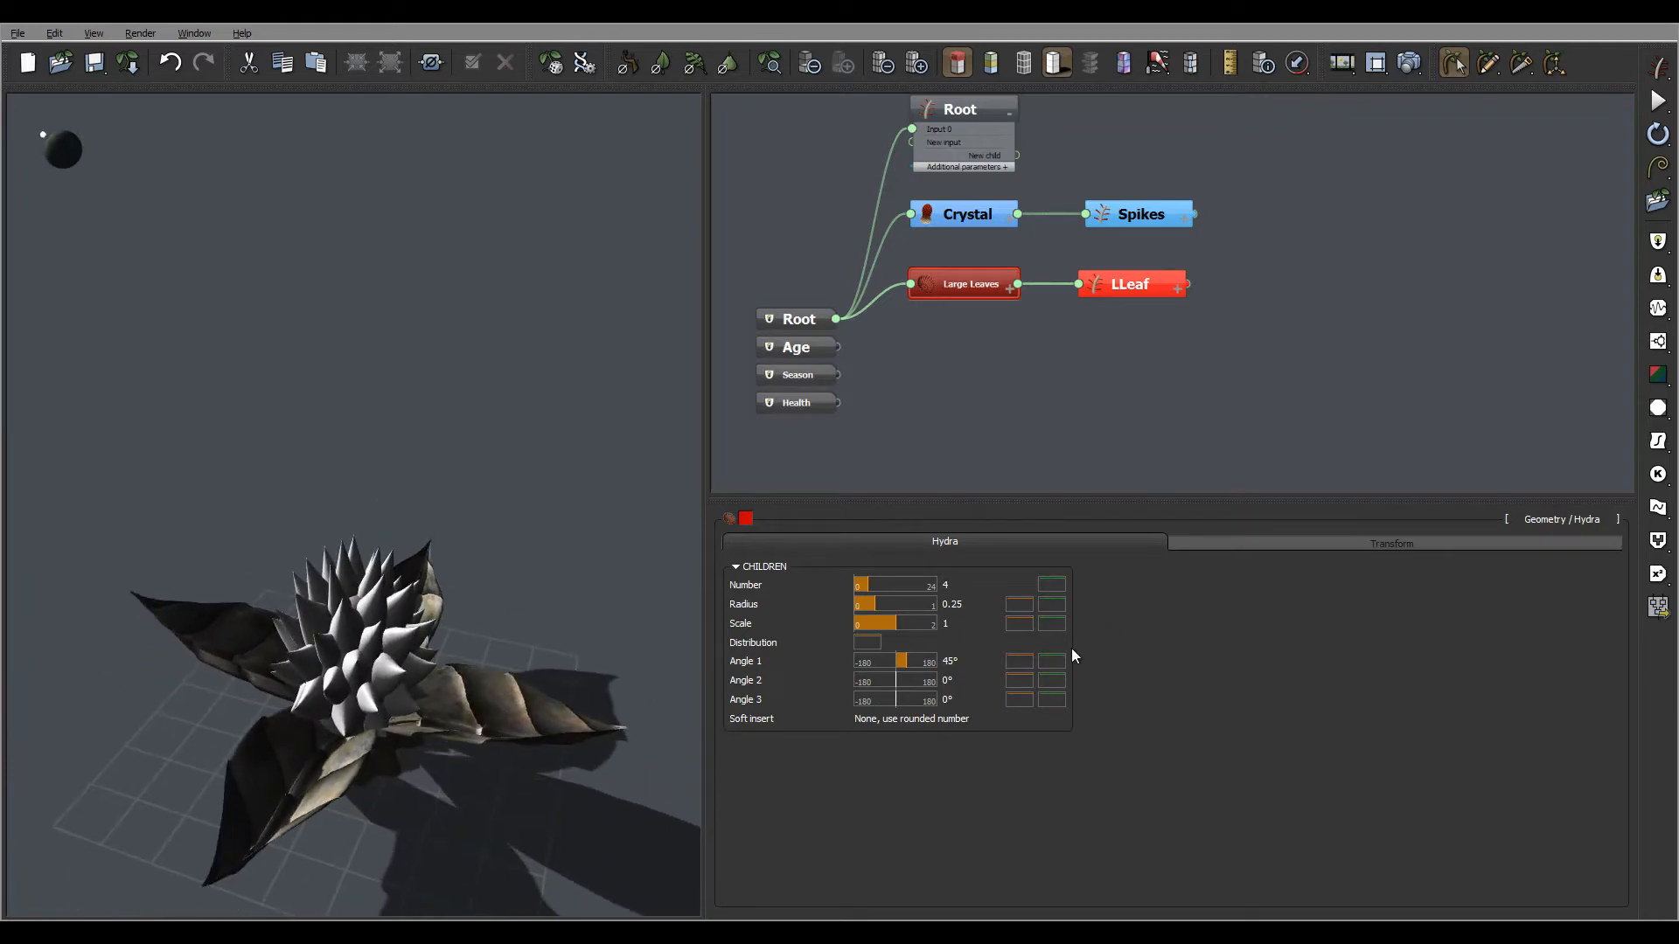
- Return Angle 1 of the large leaves to 35° and examine the plant from several sides
mouse_move(1078, 653)
type("25")
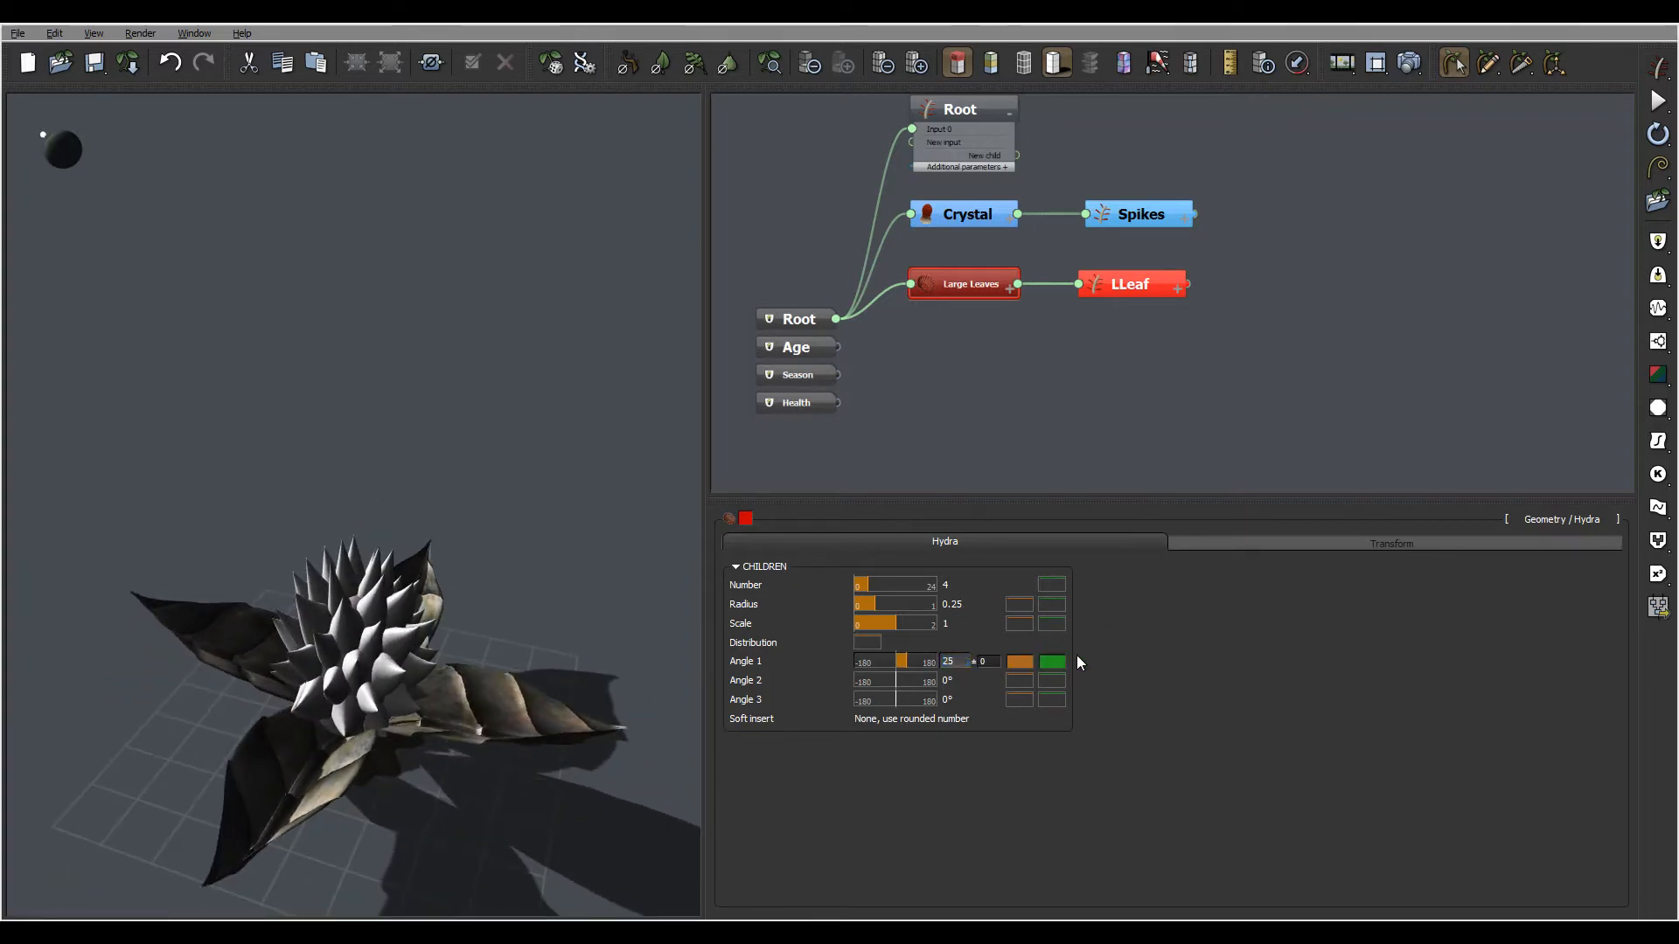
key("BackSpace")
key("BackSpace")
type("35")
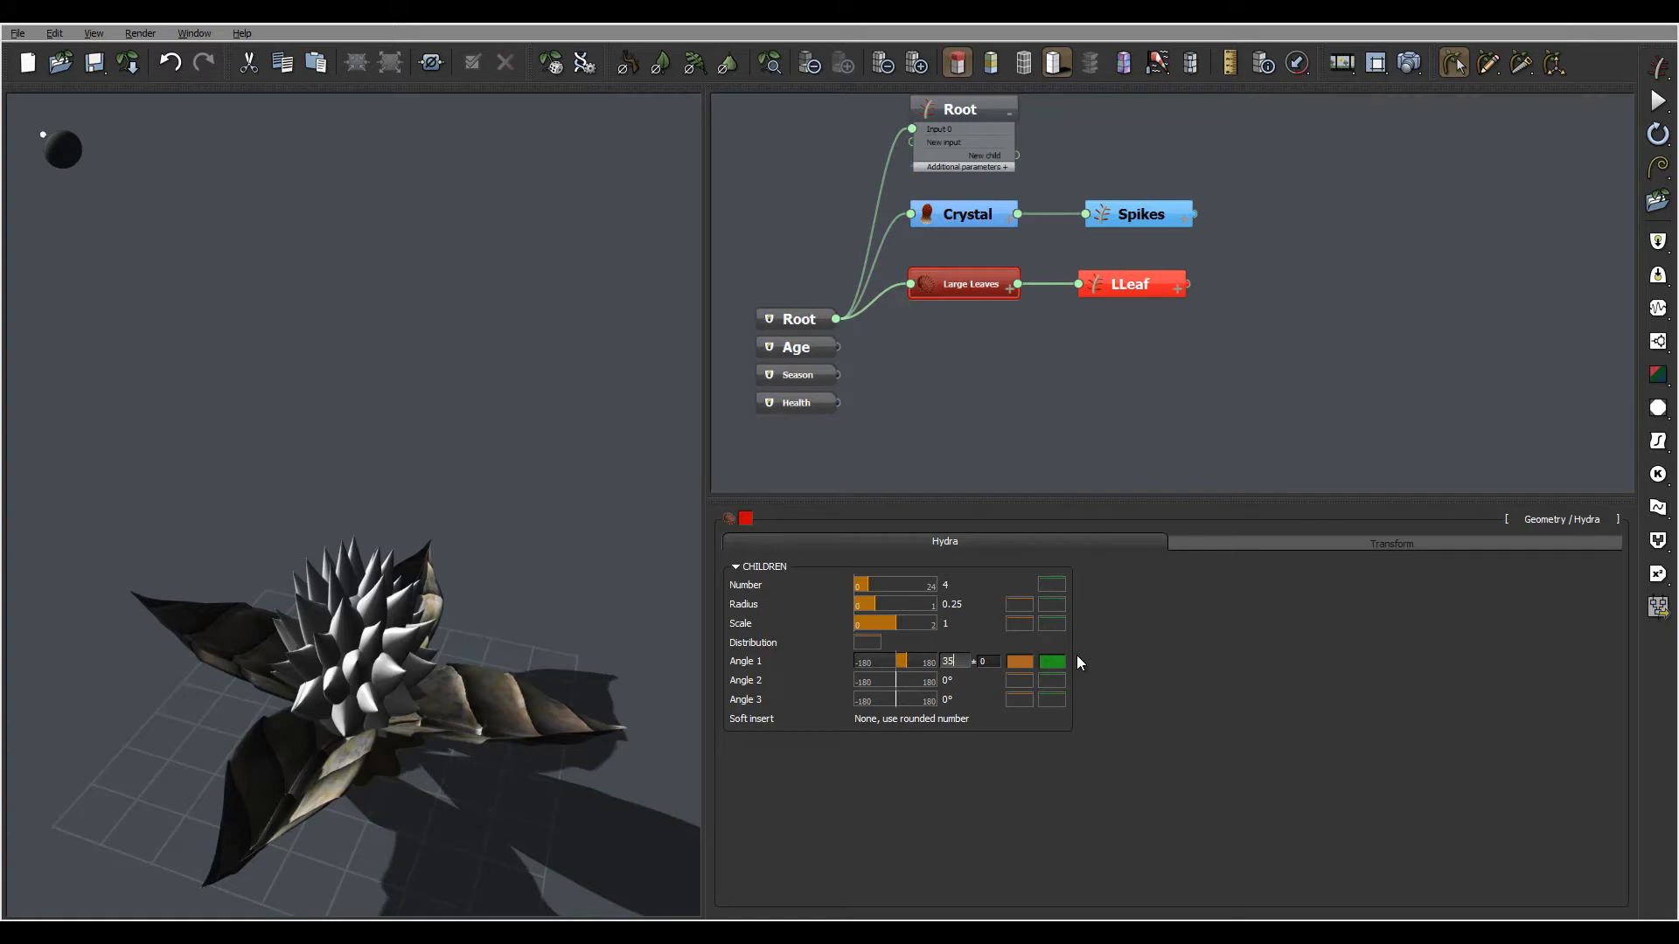
left_click_drag(343, 682, 507, 695)
mouse_move(311, 457)
left_mouse_down()
mouse_move(421, 539)
mouse_move(172, 480)
mouse_move(574, 611)
mouse_move(302, 666)
mouse_move(367, 648)
mouse_move(490, 696)
mouse_move(551, 687)
left_mouse_up()
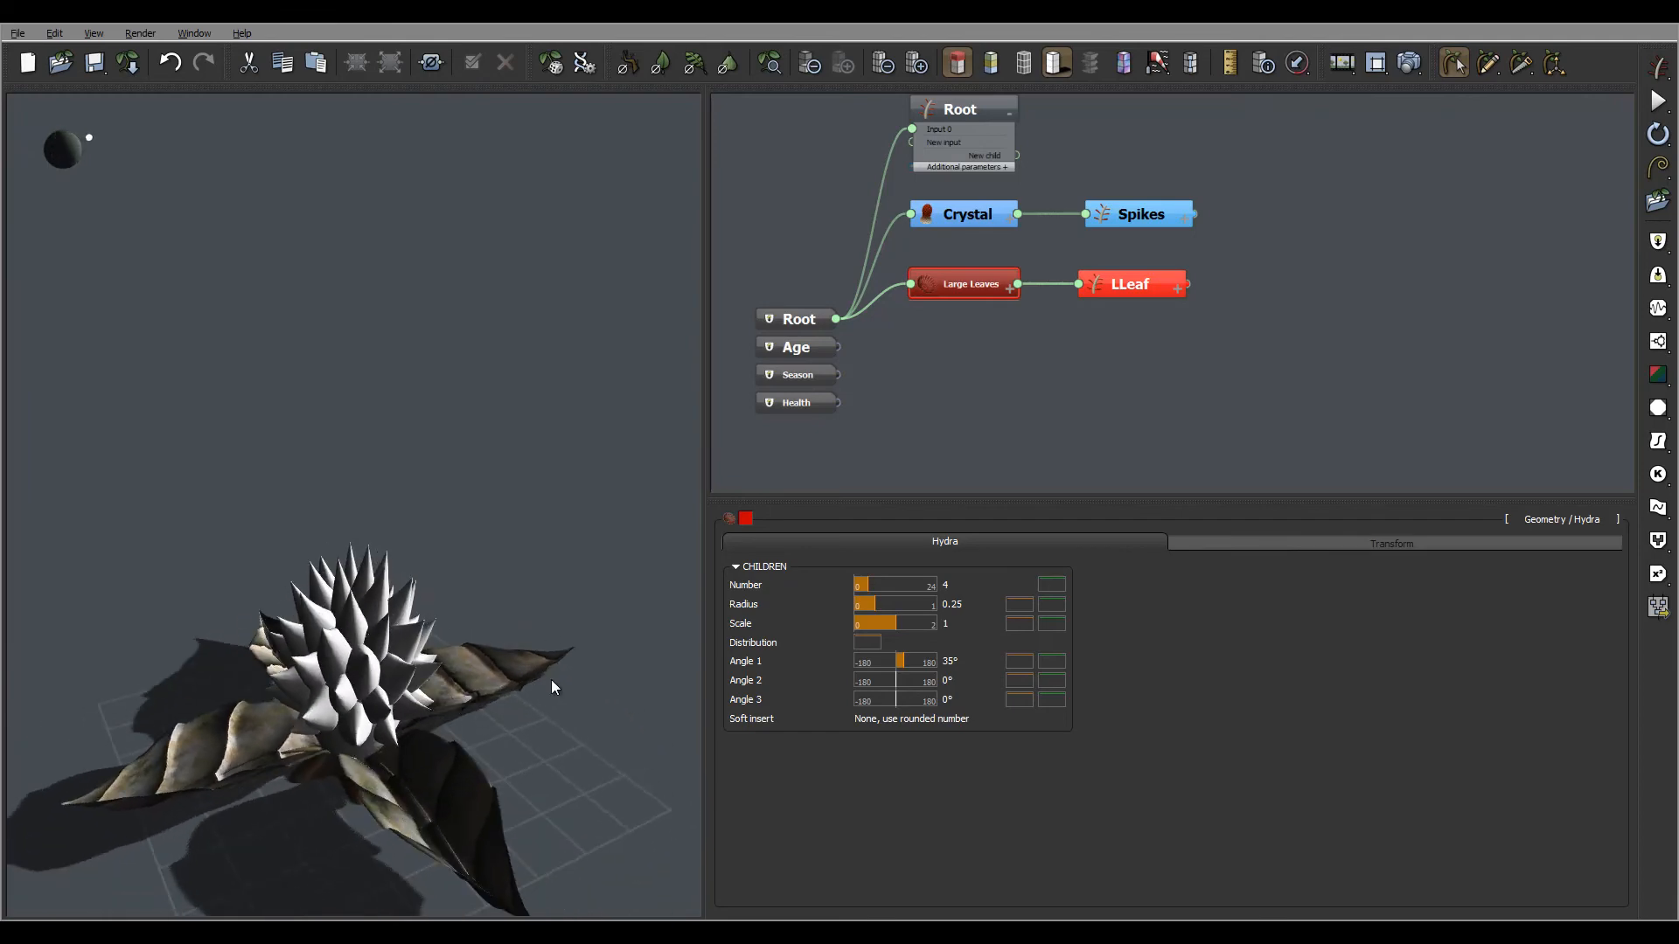